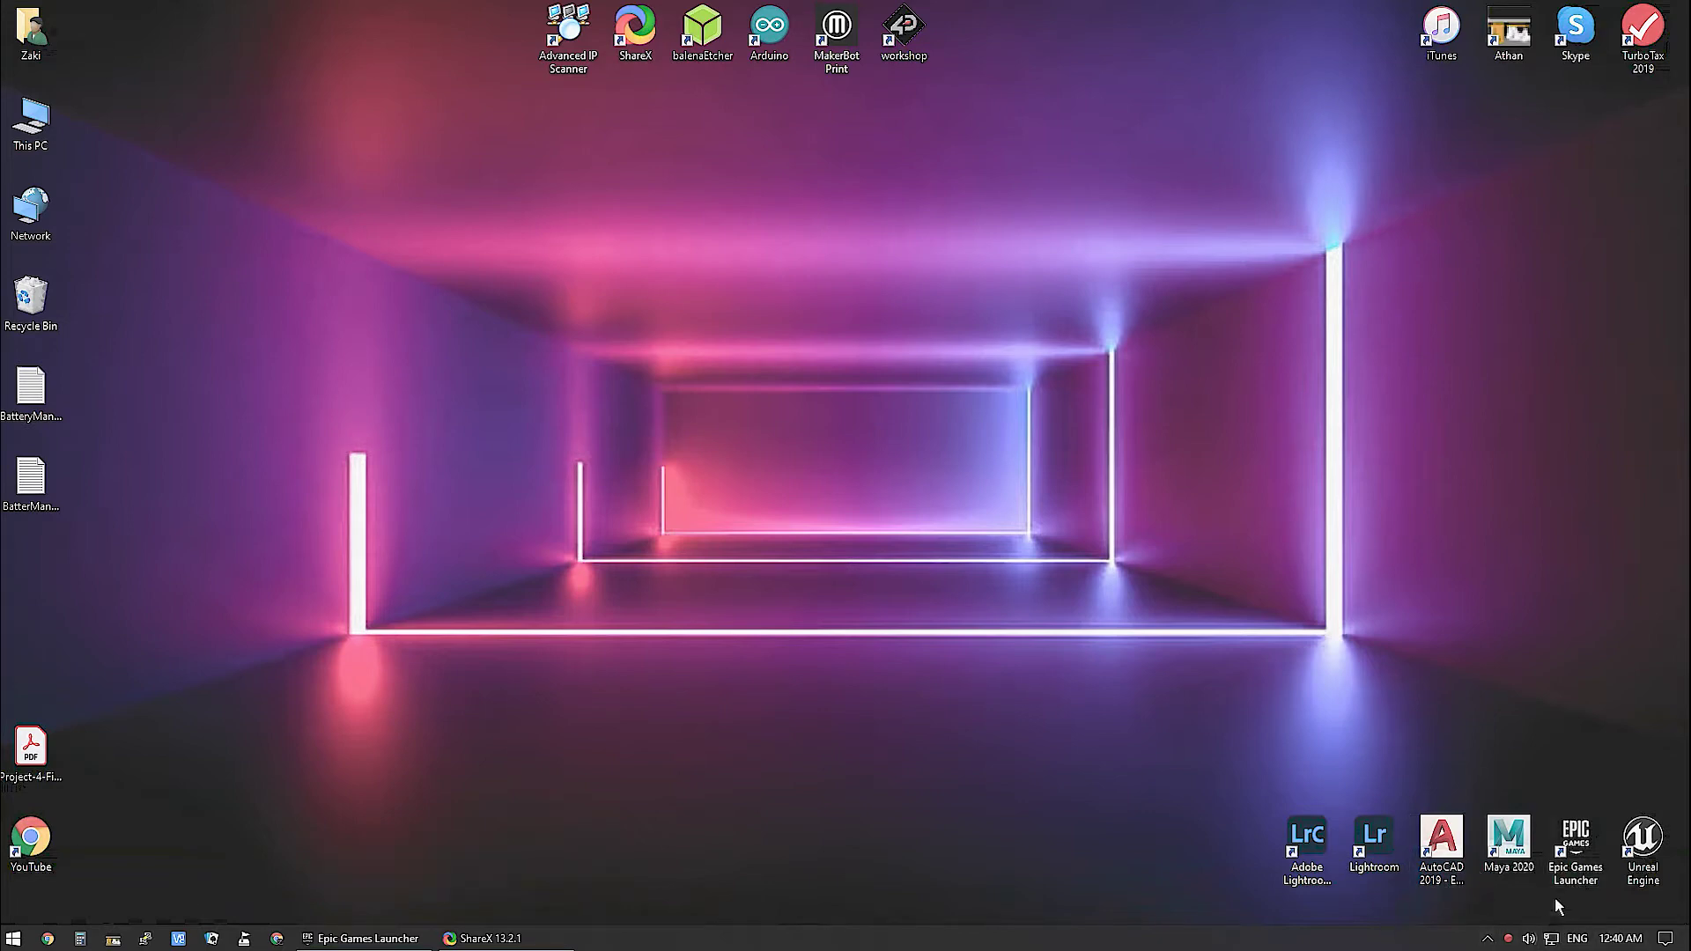
# Launch Unreal Engine 4.25 from its desktop shortcut.
pyautogui.click(1636, 841)
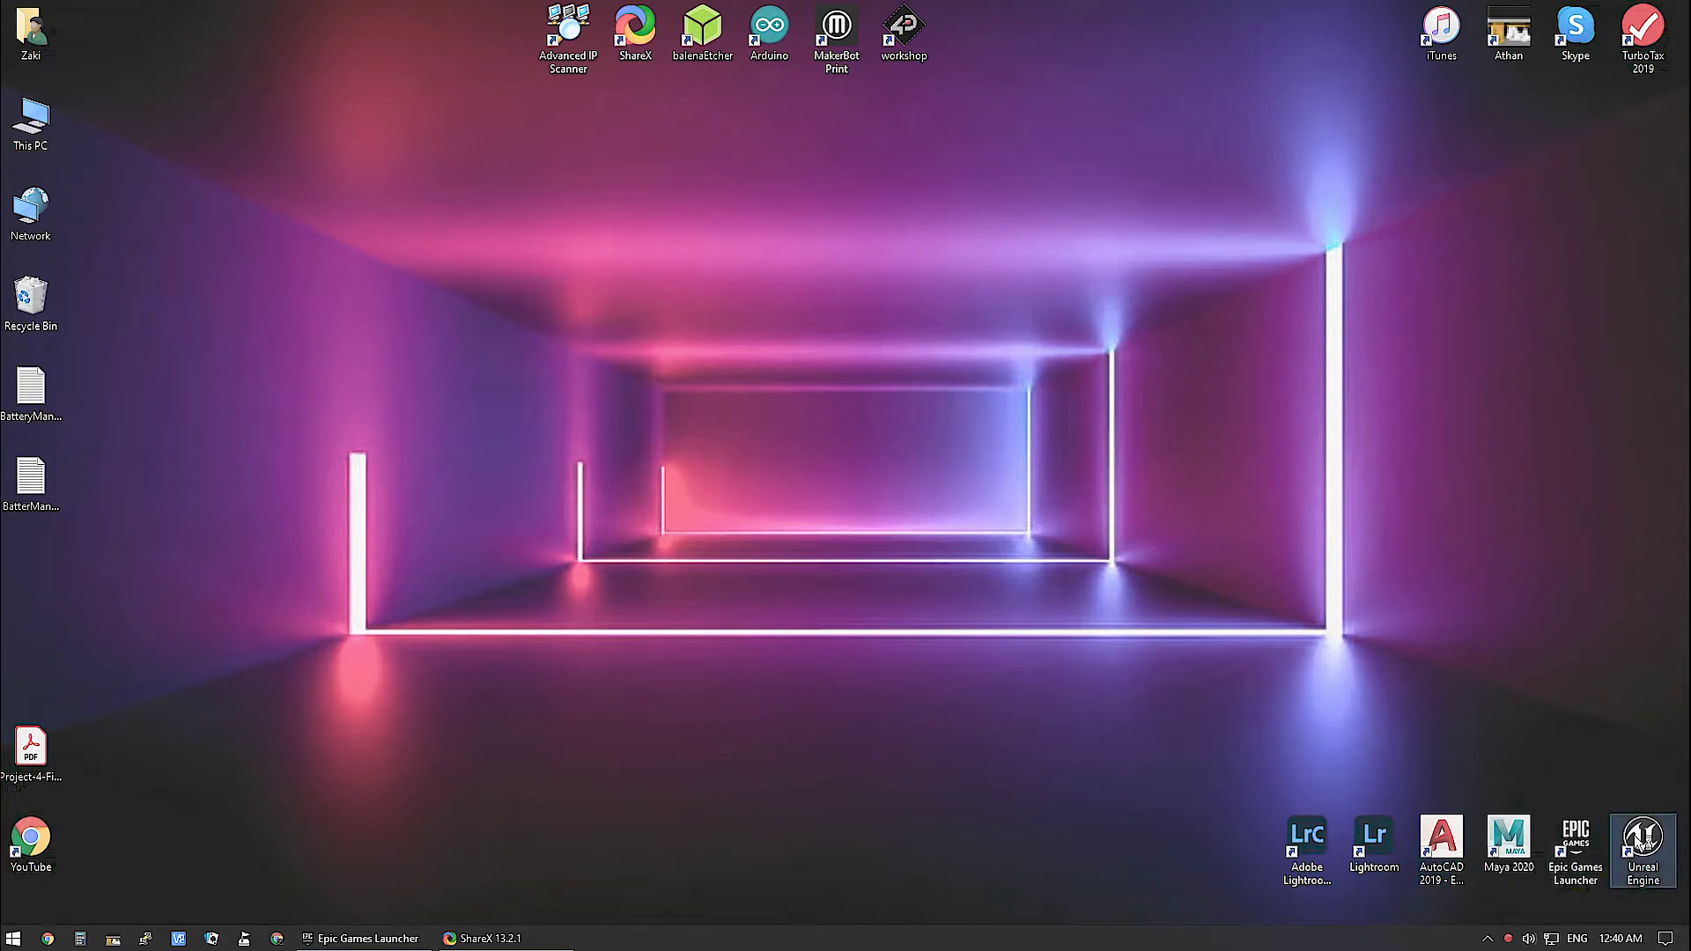
pyautogui.doubleClick(1637, 841)
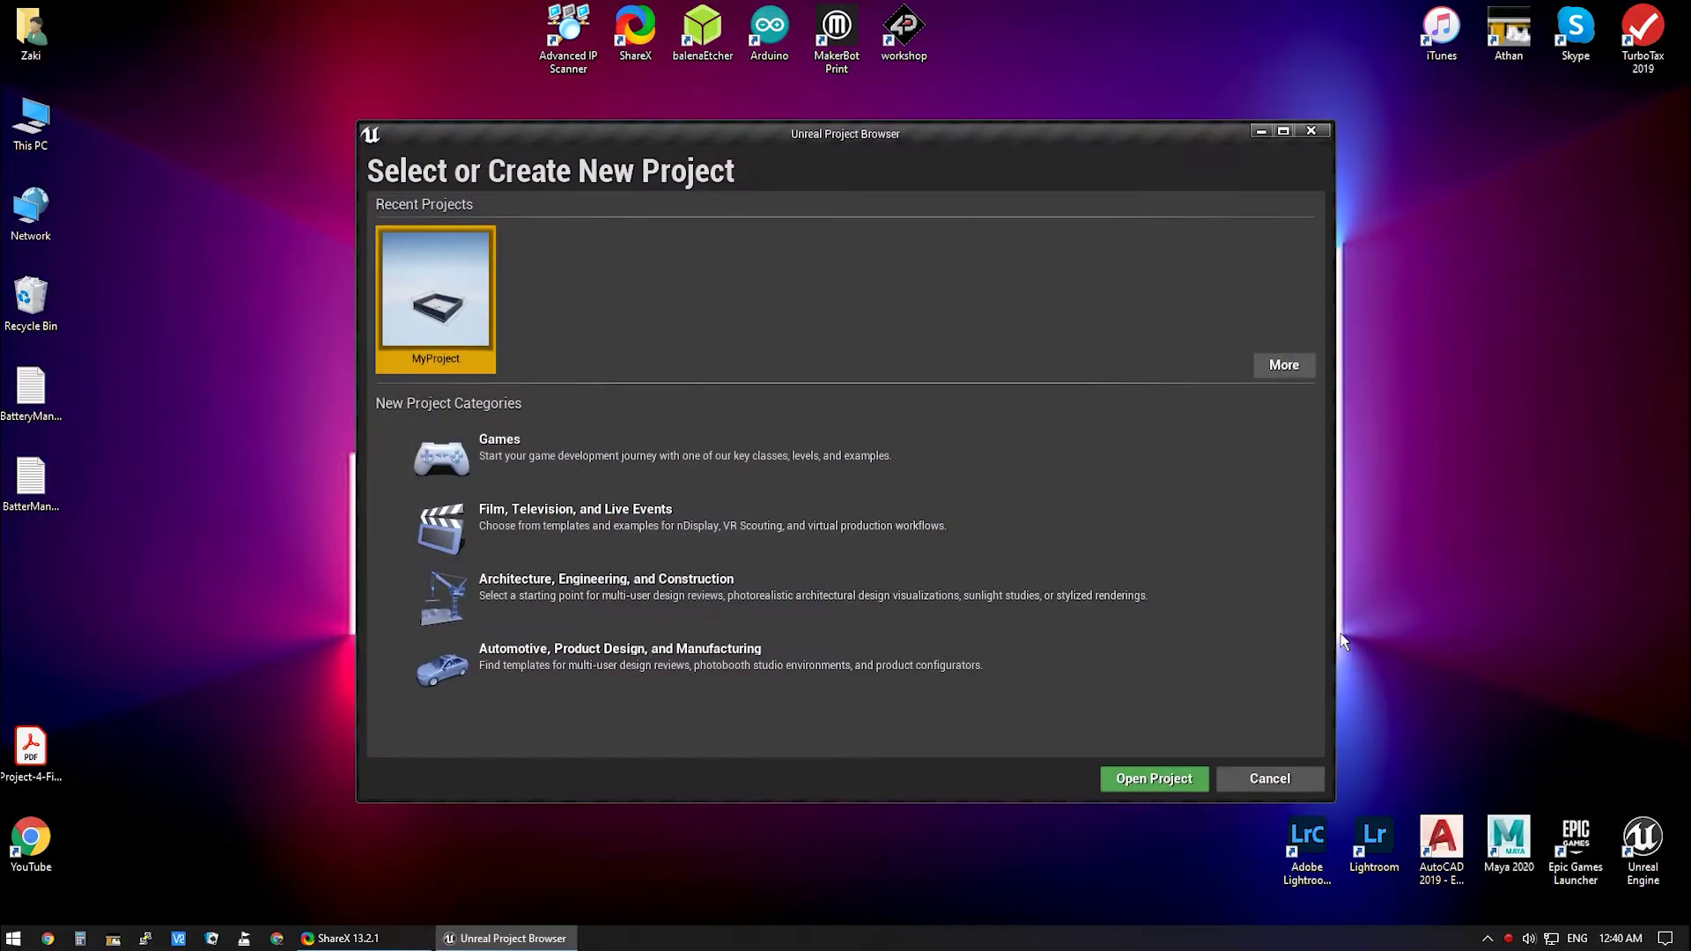
# Choose the Games category and the Top Down template, then advance to project settings.
pyautogui.click(559, 457)
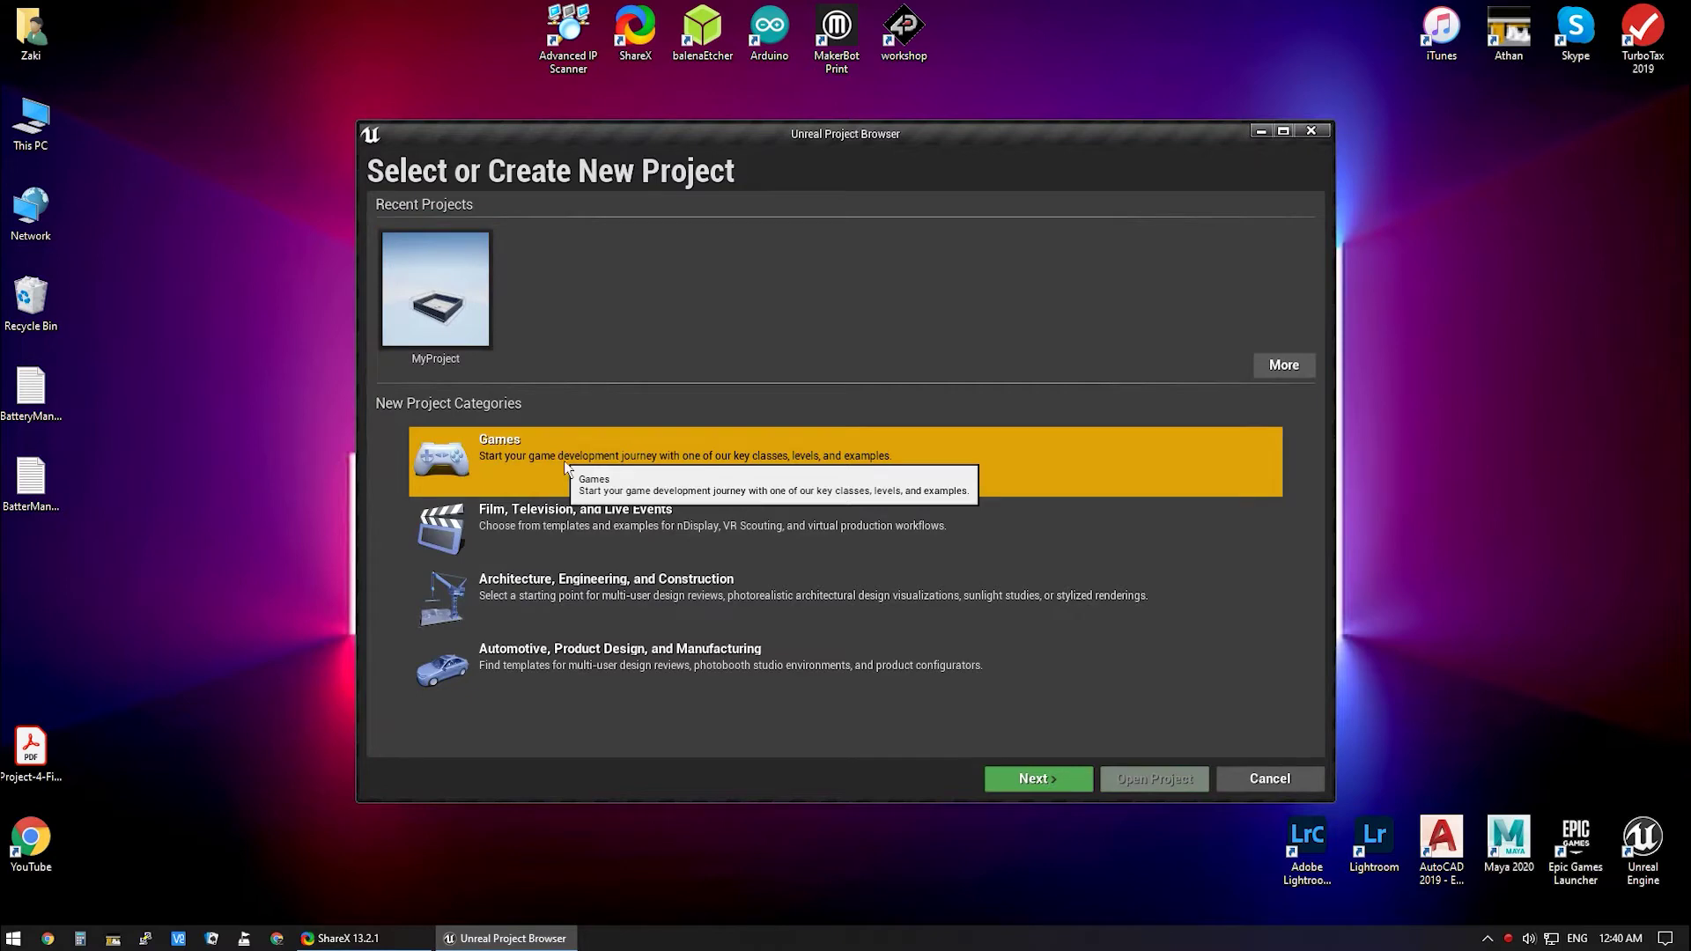
pyautogui.click(1009, 781)
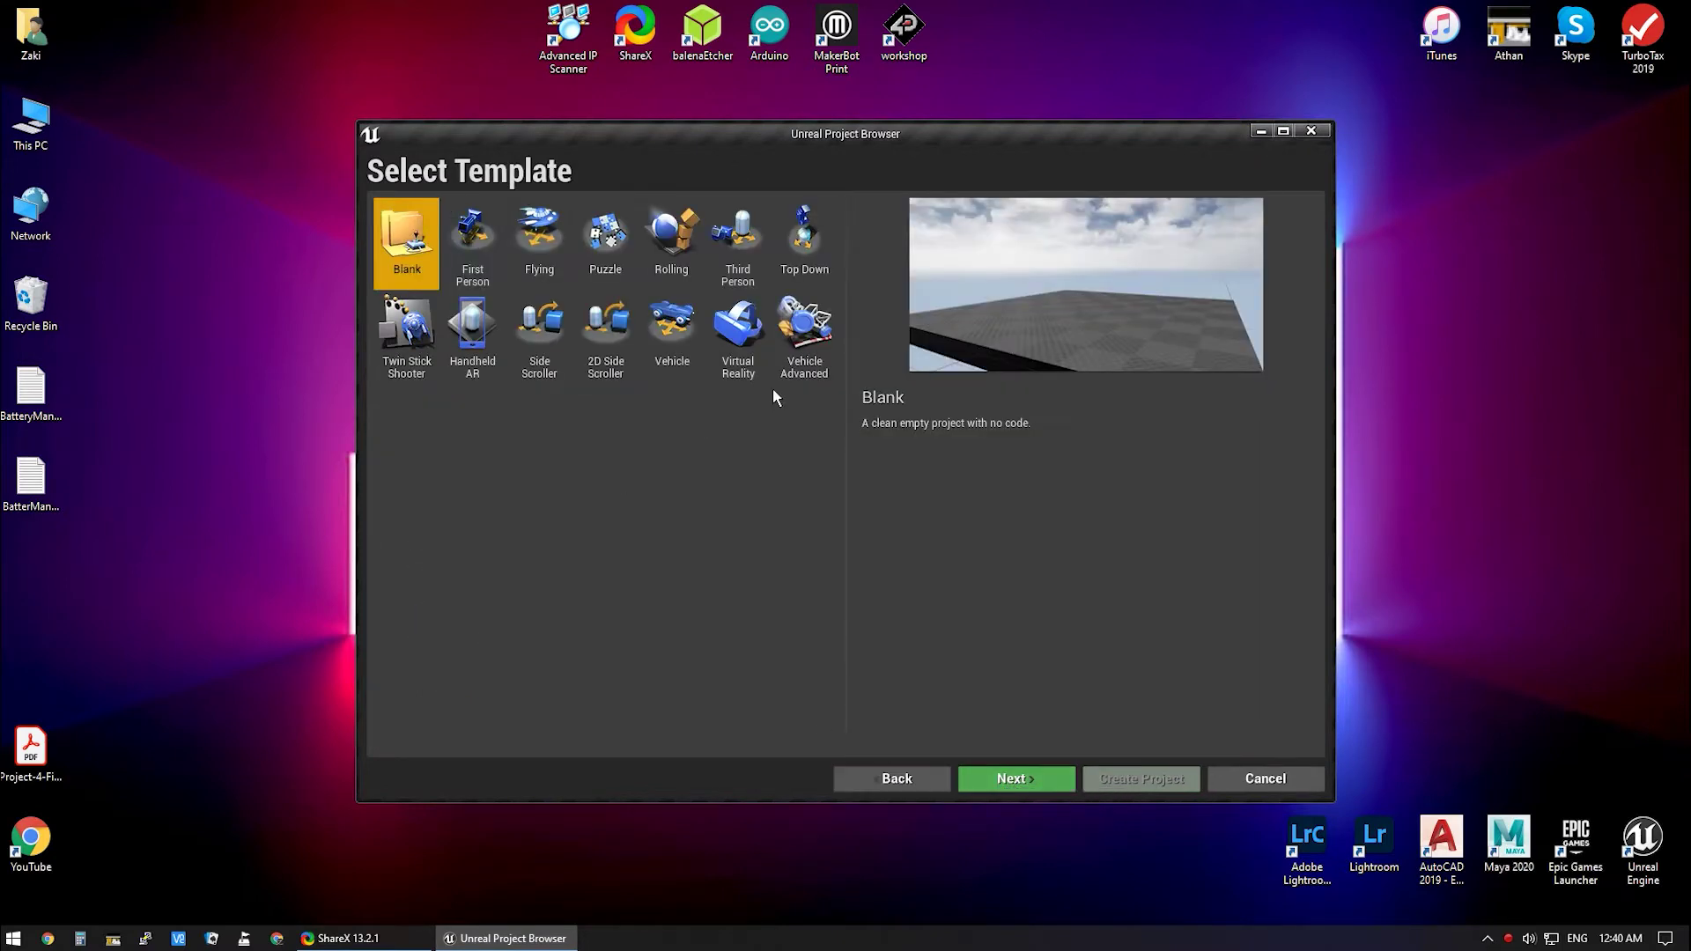
pyautogui.click(795, 250)
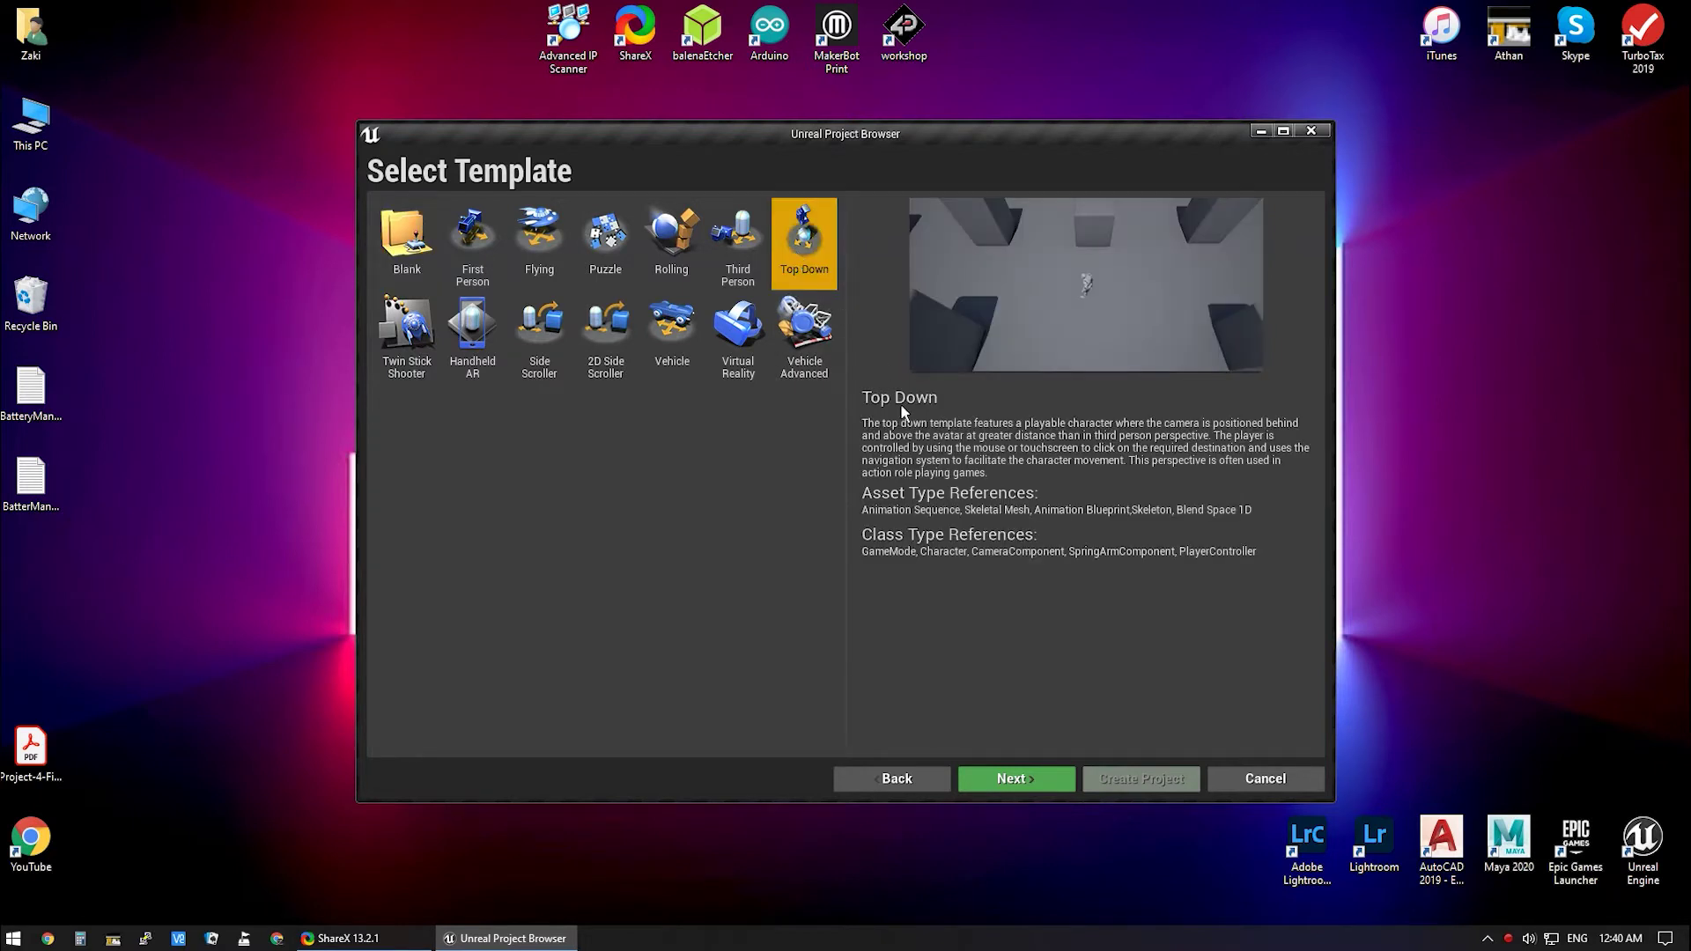
pyautogui.click(1019, 781)
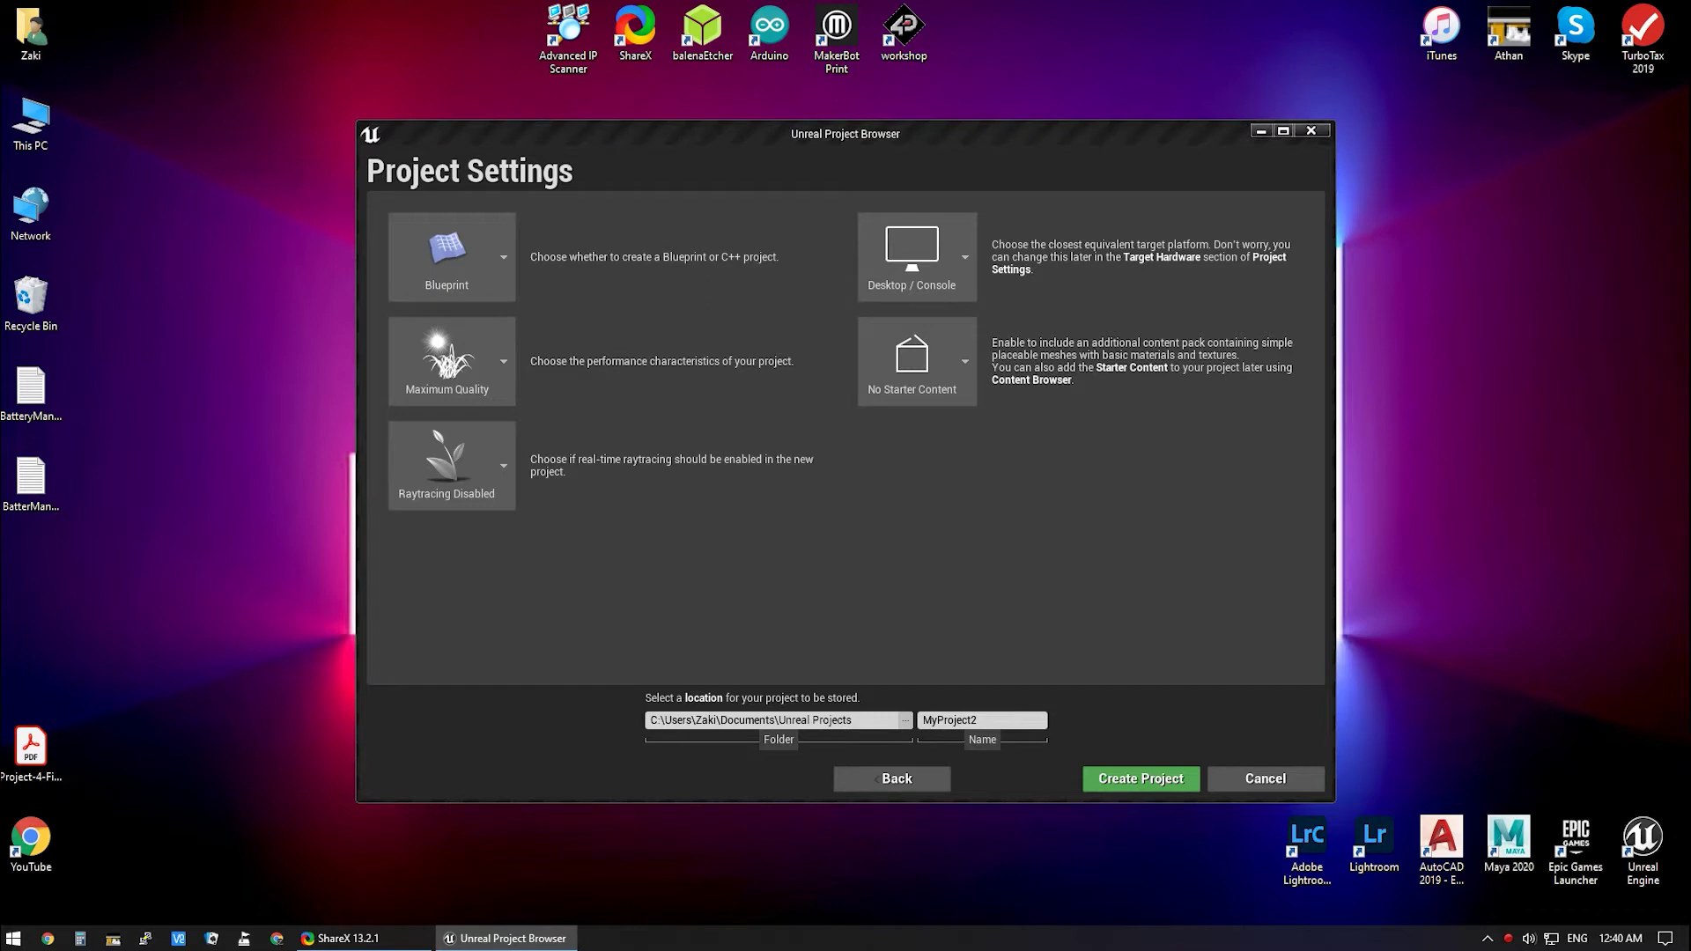
# Replace the default project name with RPGCharacter.
pyautogui.click(982, 719)
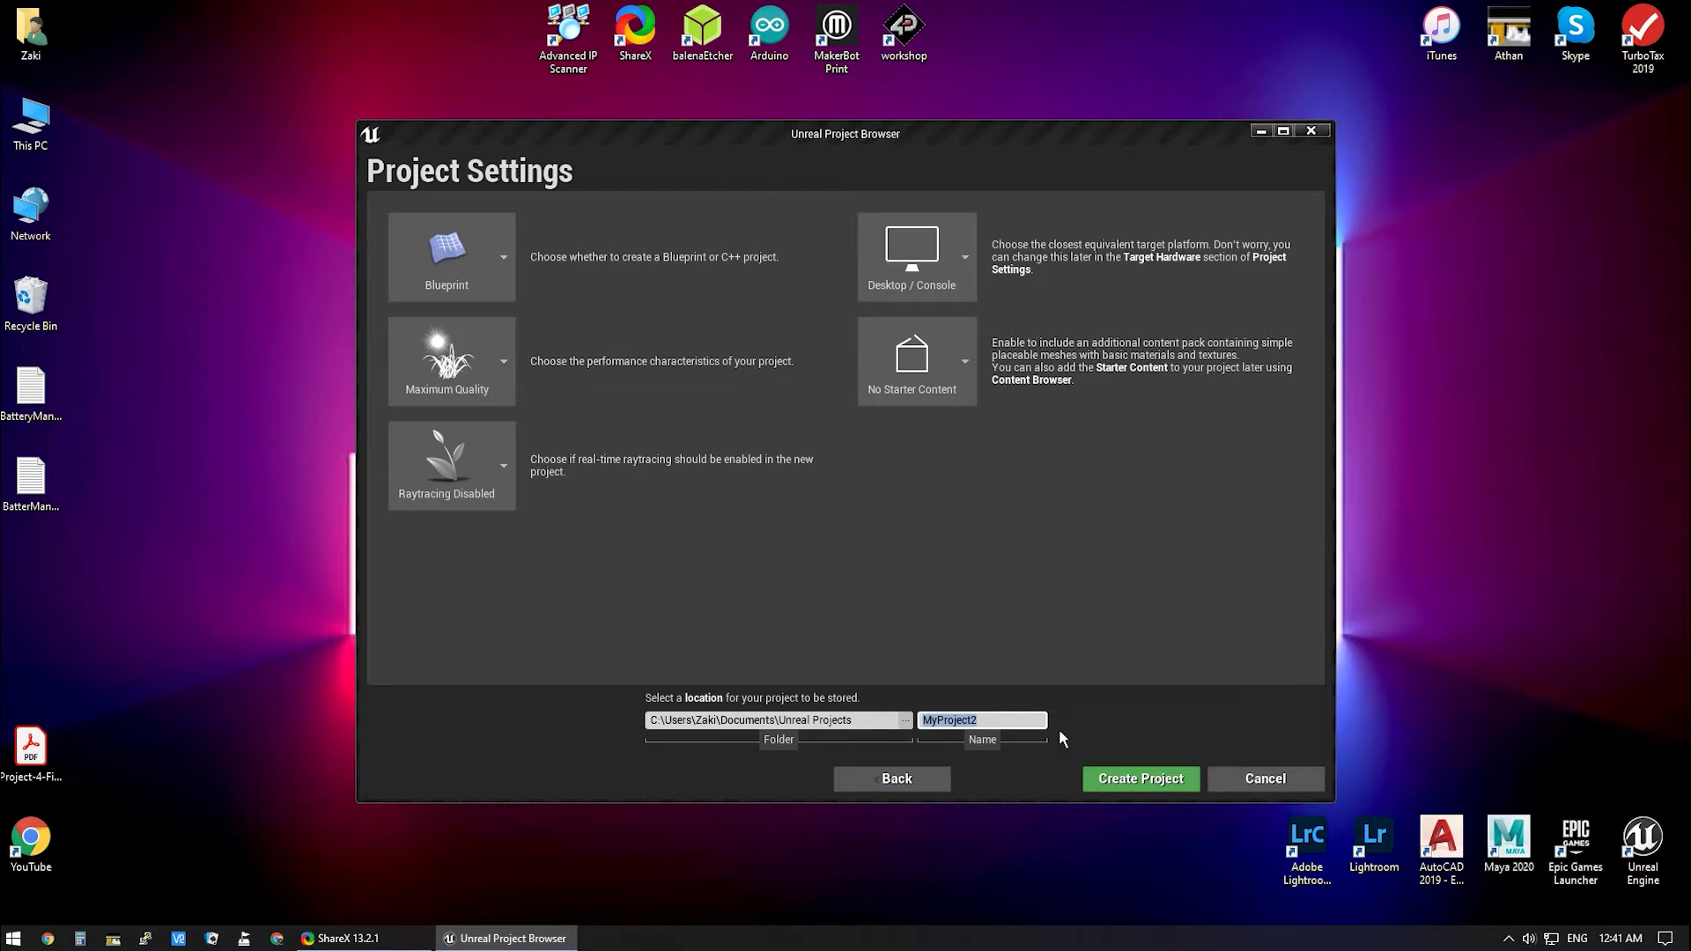
pyautogui.click(1010, 717)
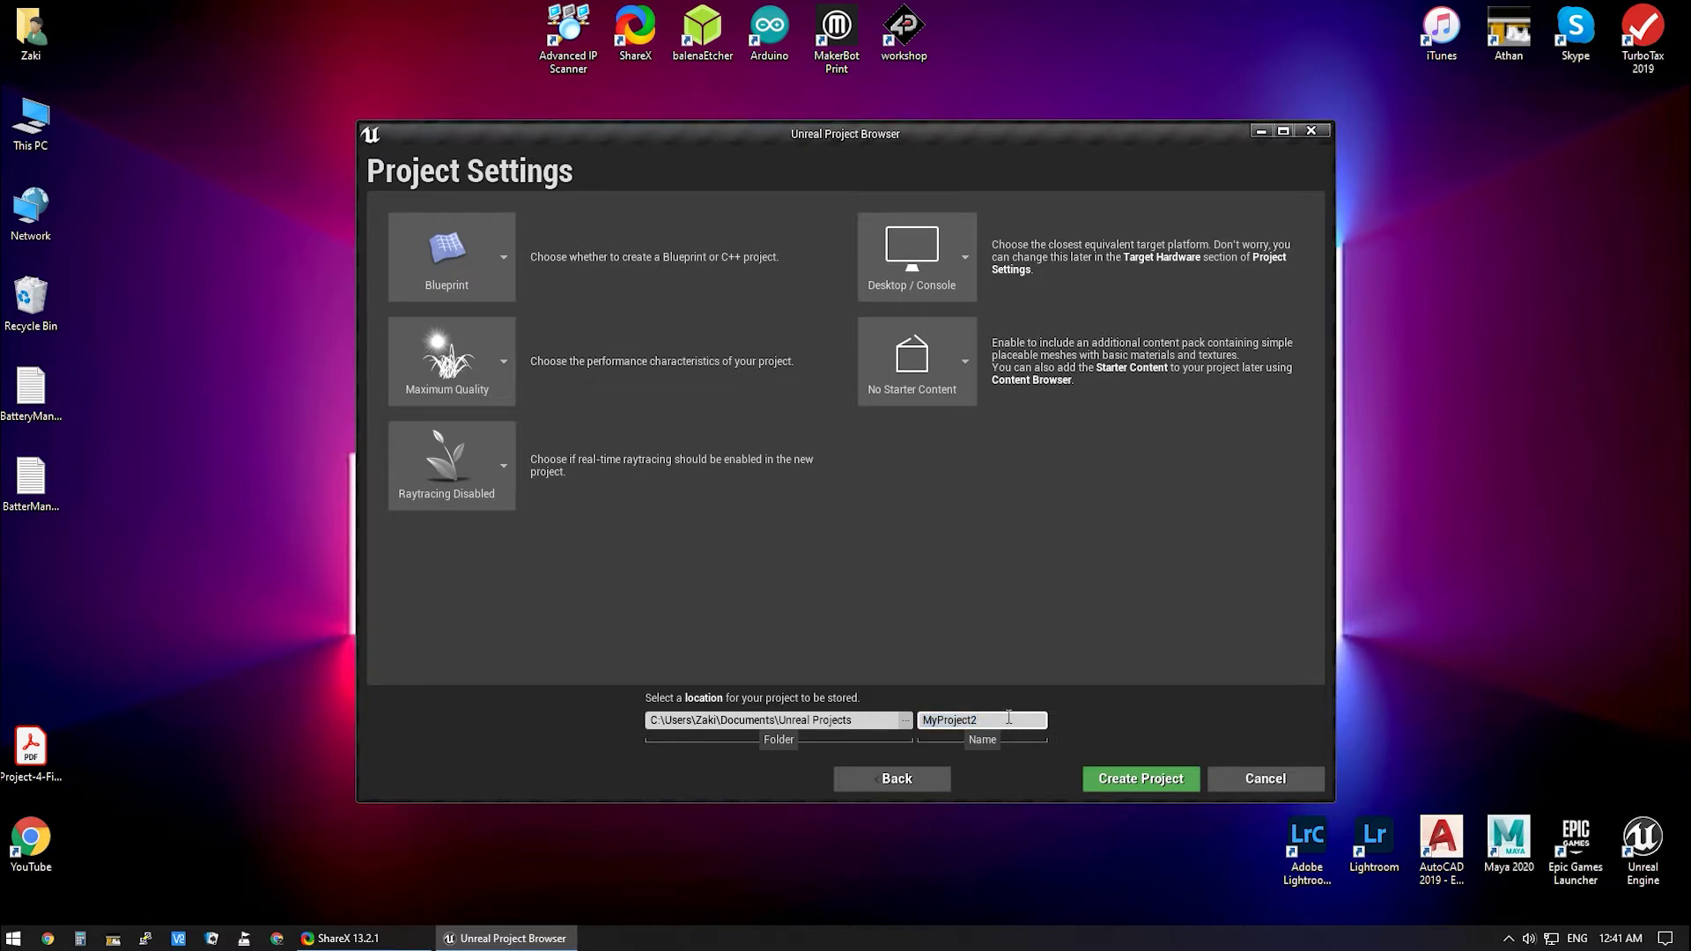
pyautogui.press('BackSpace')
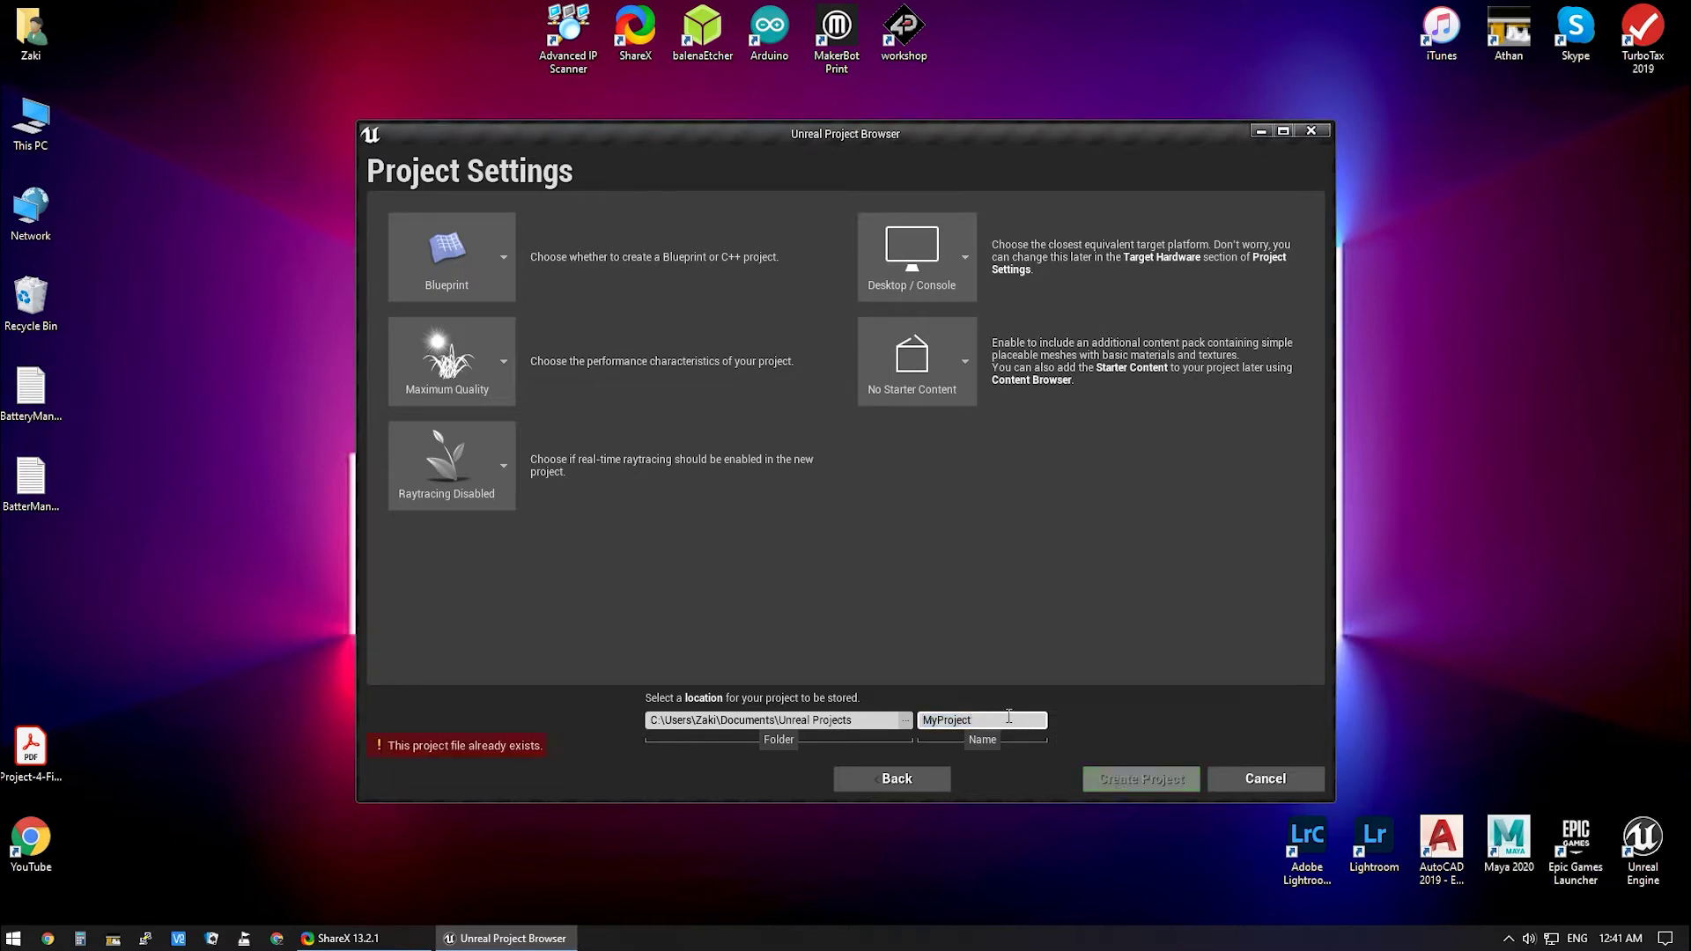
pyautogui.press('BackSpace')
pyautogui.press('BackSpace')
pyautogui.press('BackSpace')
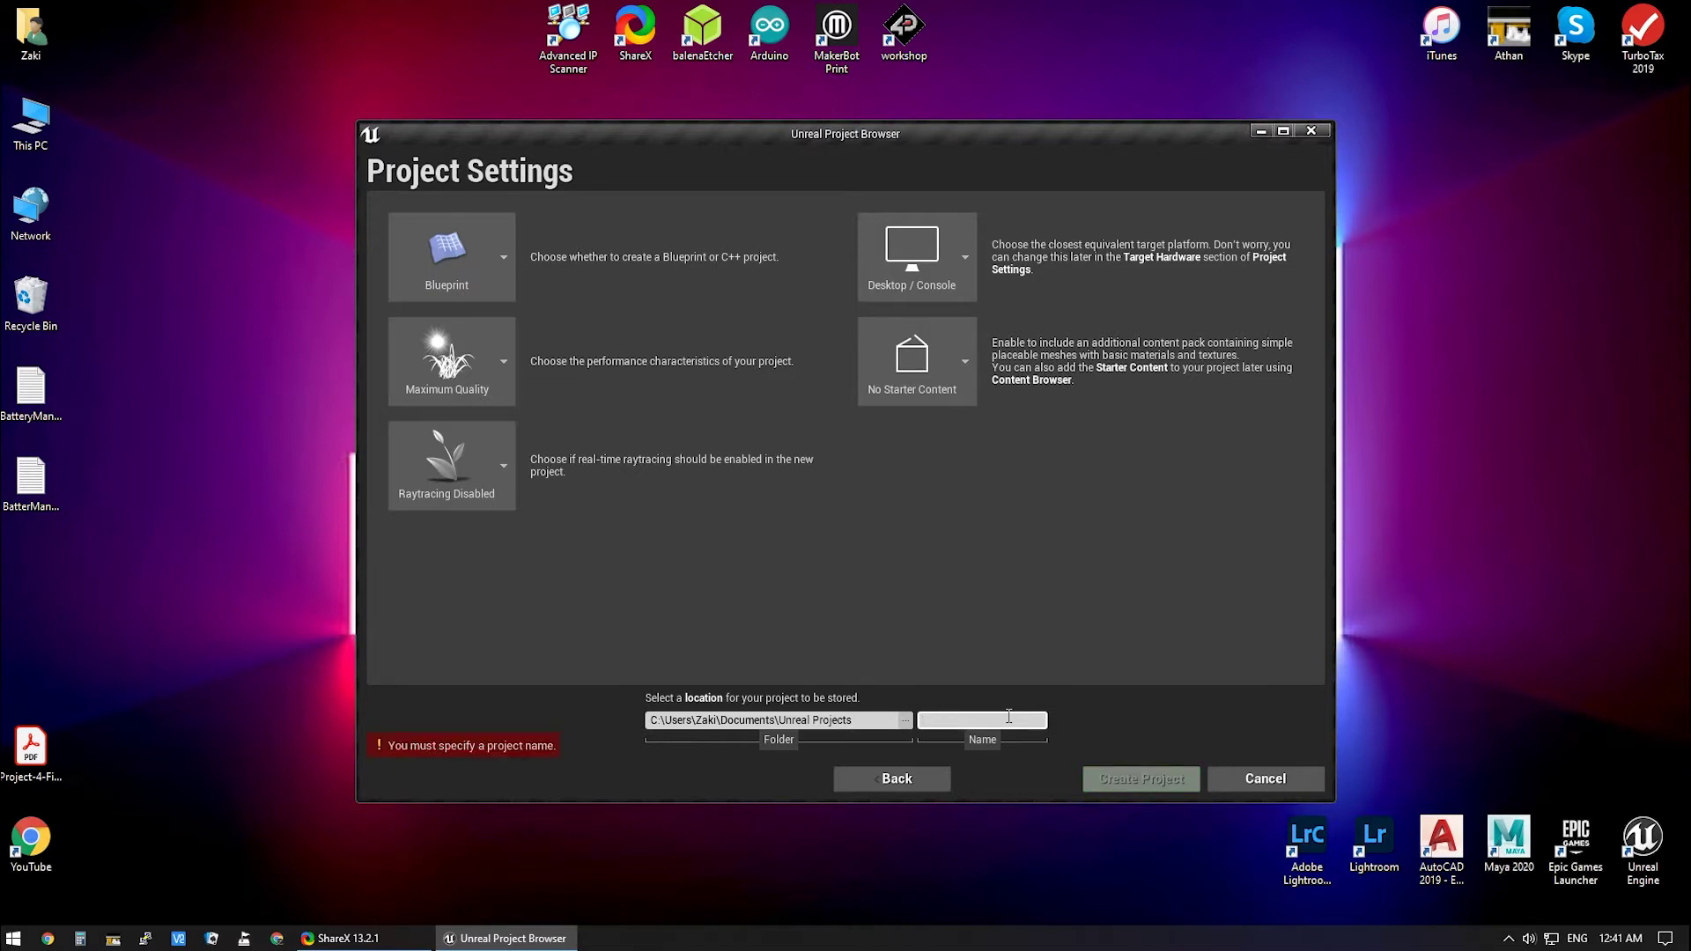
pyautogui.write('R')
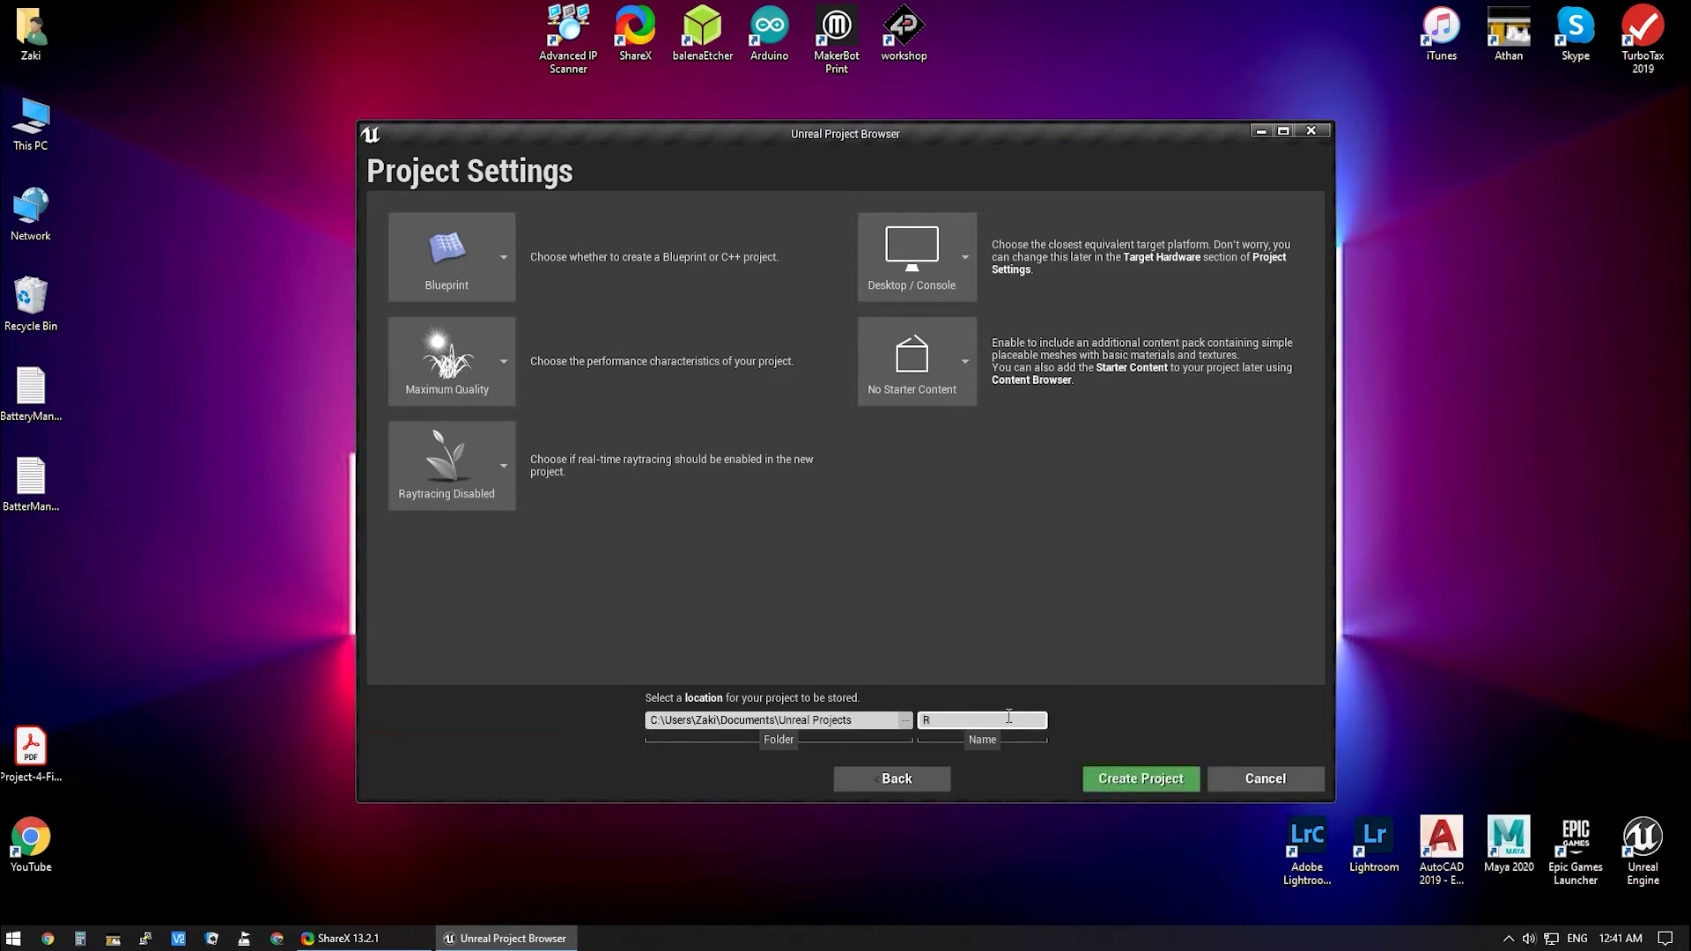
pyautogui.write('PG')
pyautogui.write('C')
pyautogui.write('ha')
pyautogui.write('ract')
pyautogui.write('er')
# Target Mobile/Tablet with Maximum Quality and create the project.
pyautogui.click(943, 272)
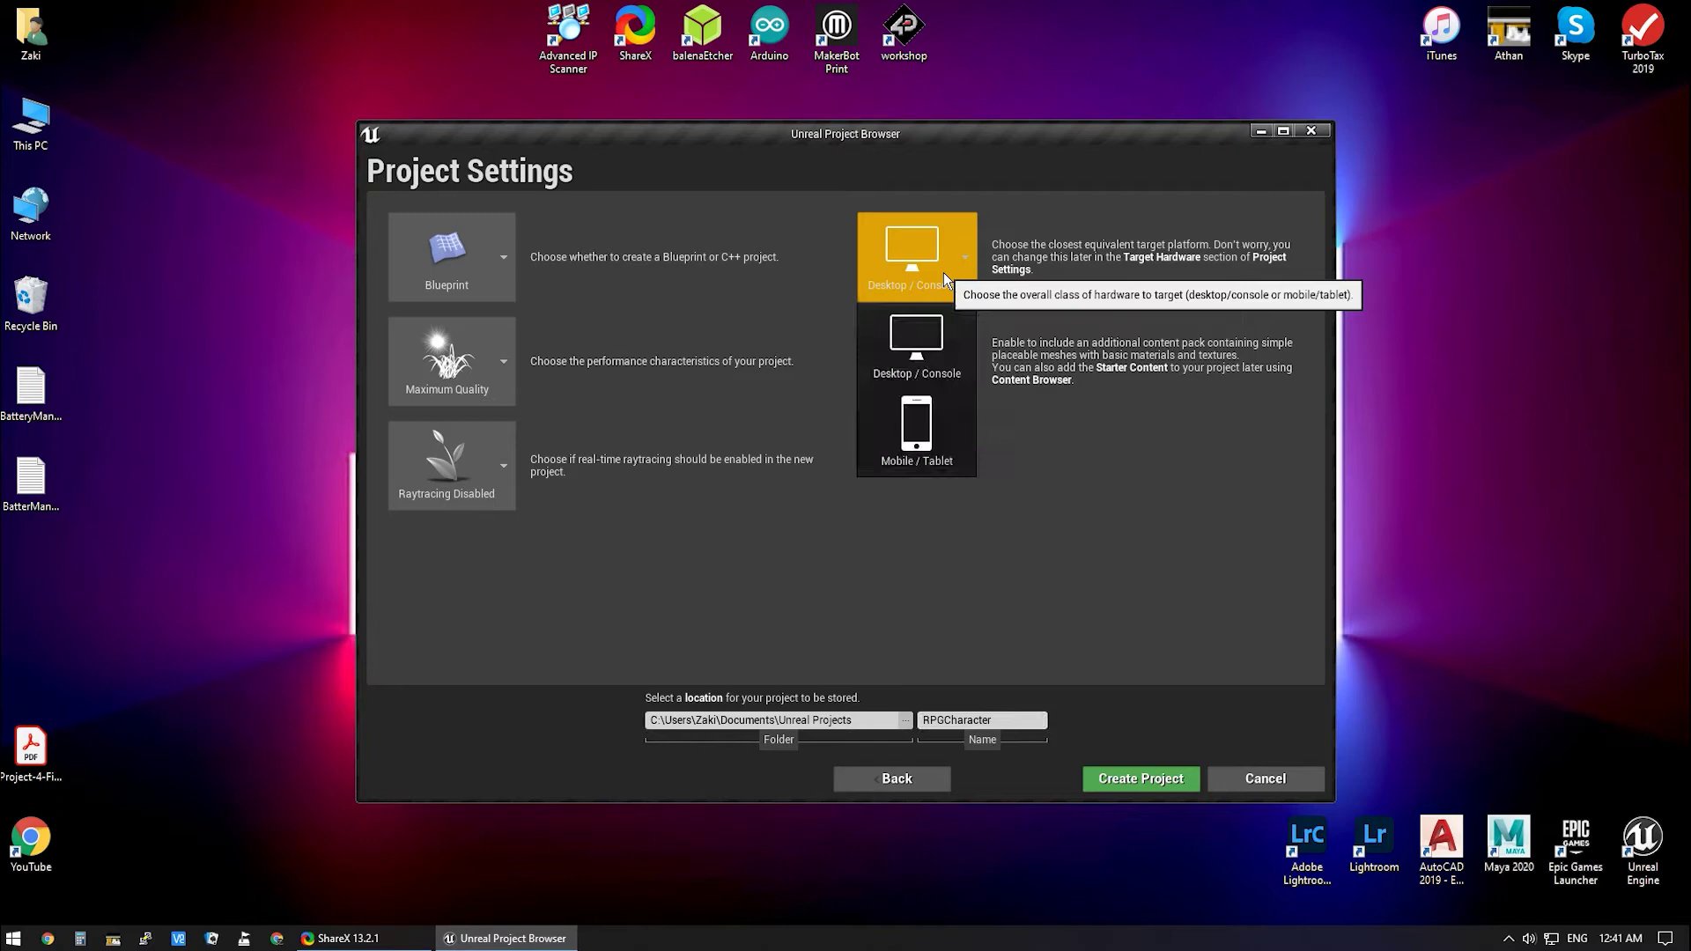
pyautogui.click(918, 446)
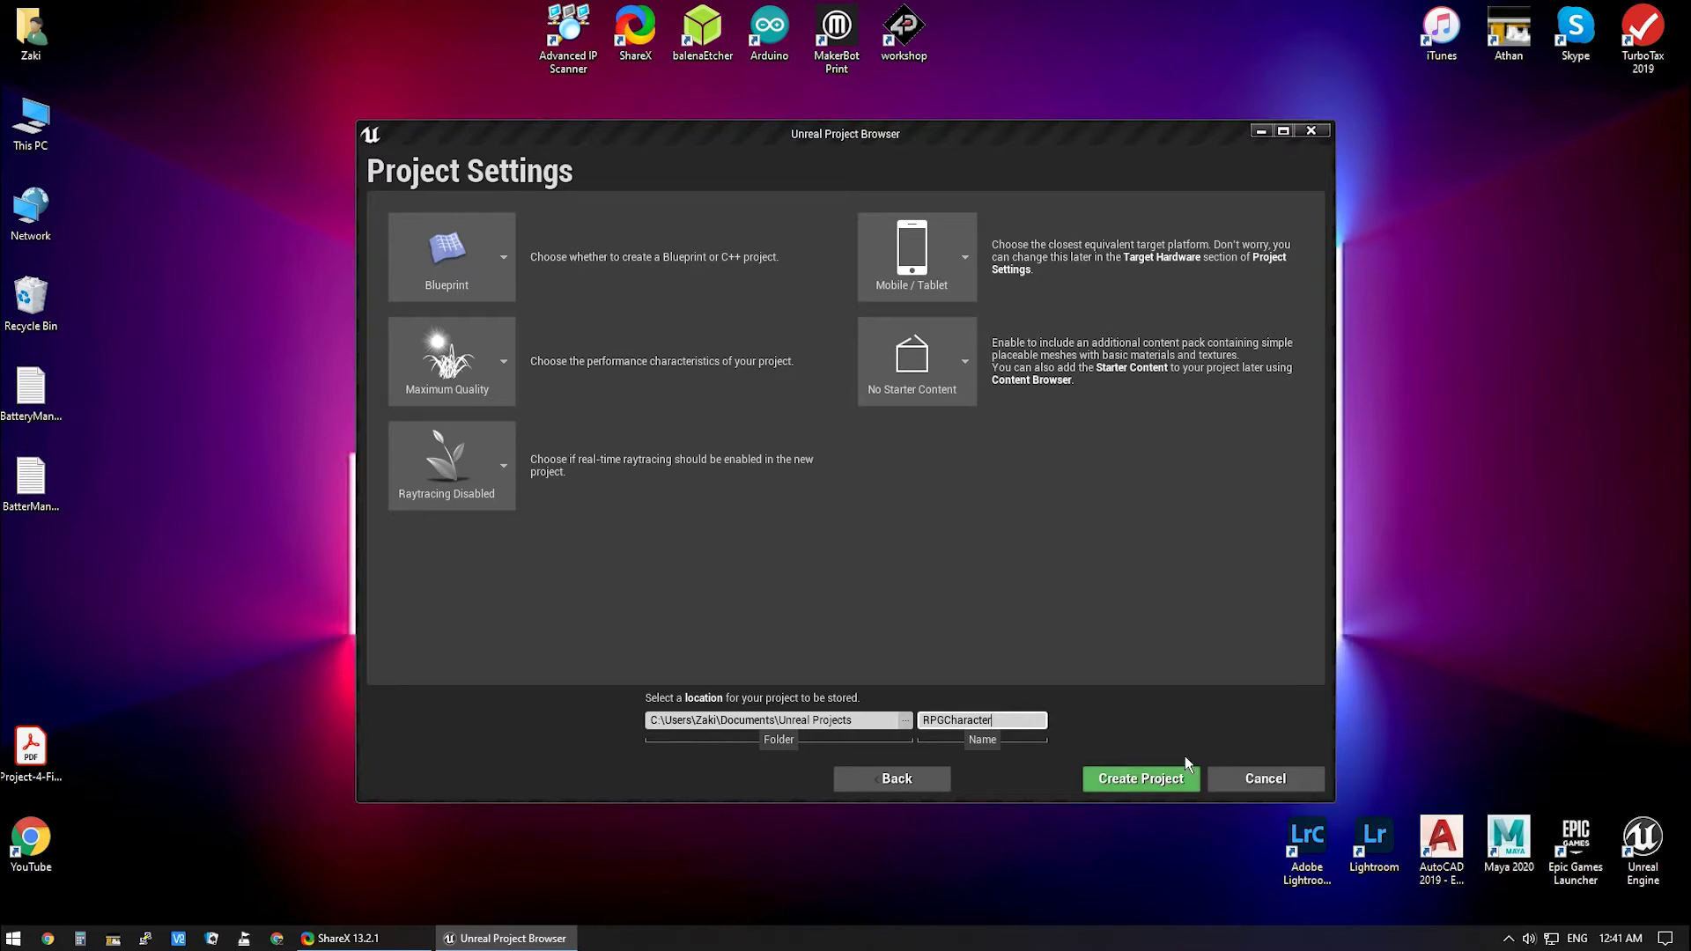
pyautogui.click(586, 326)
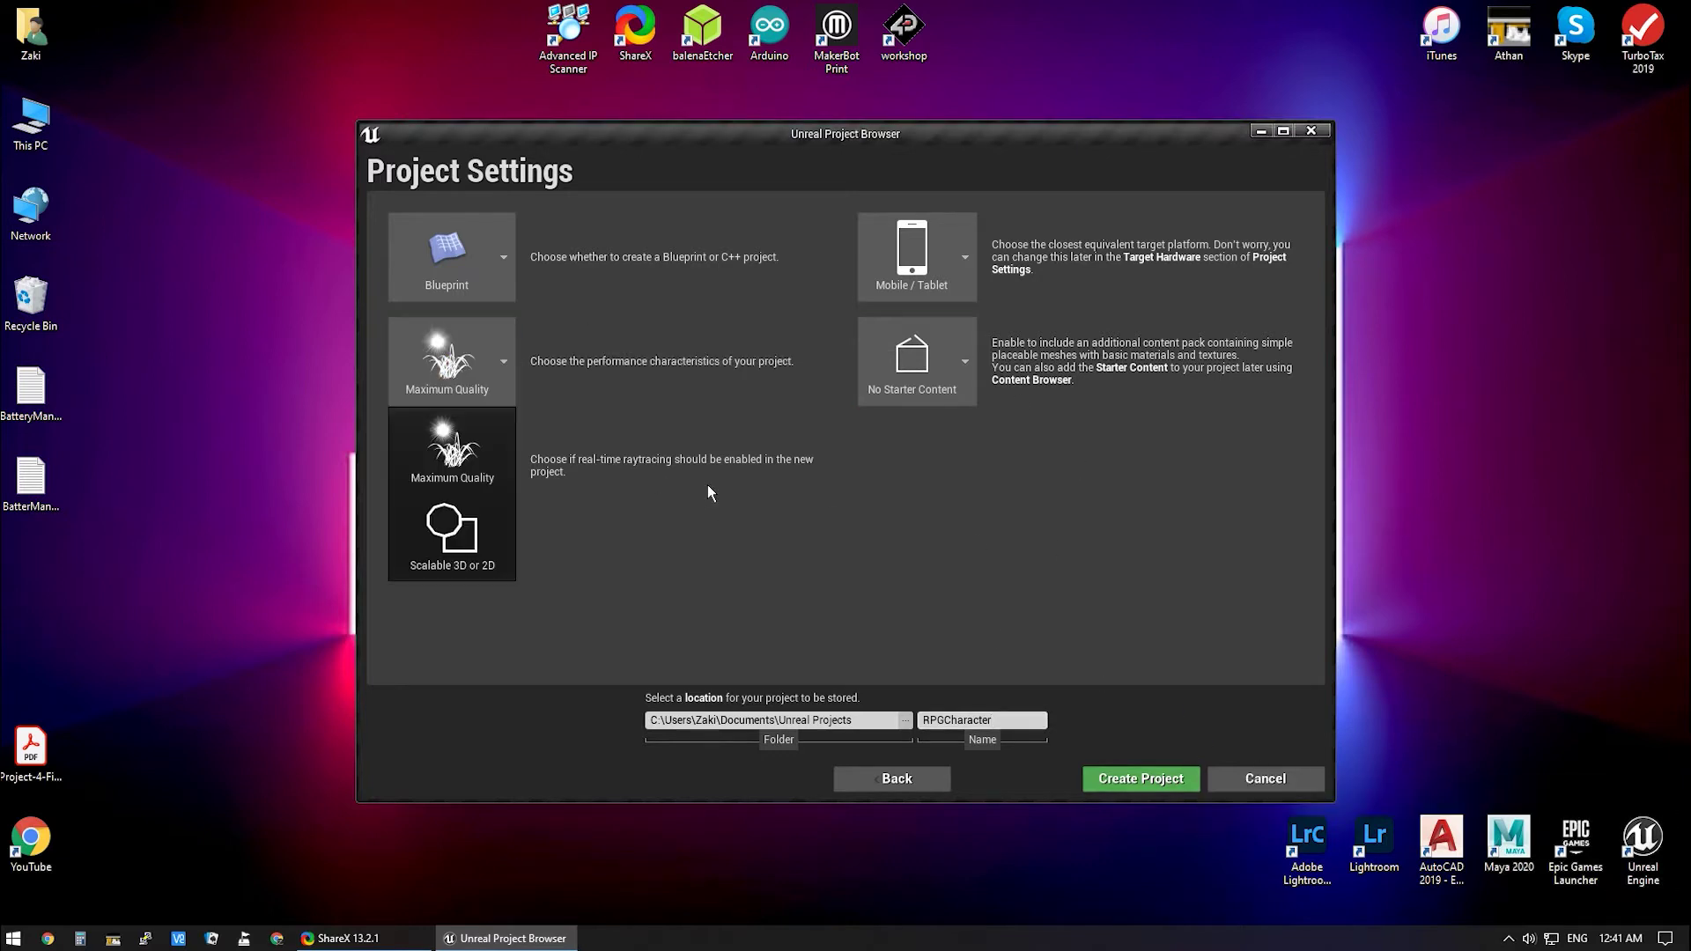
pyautogui.click(462, 444)
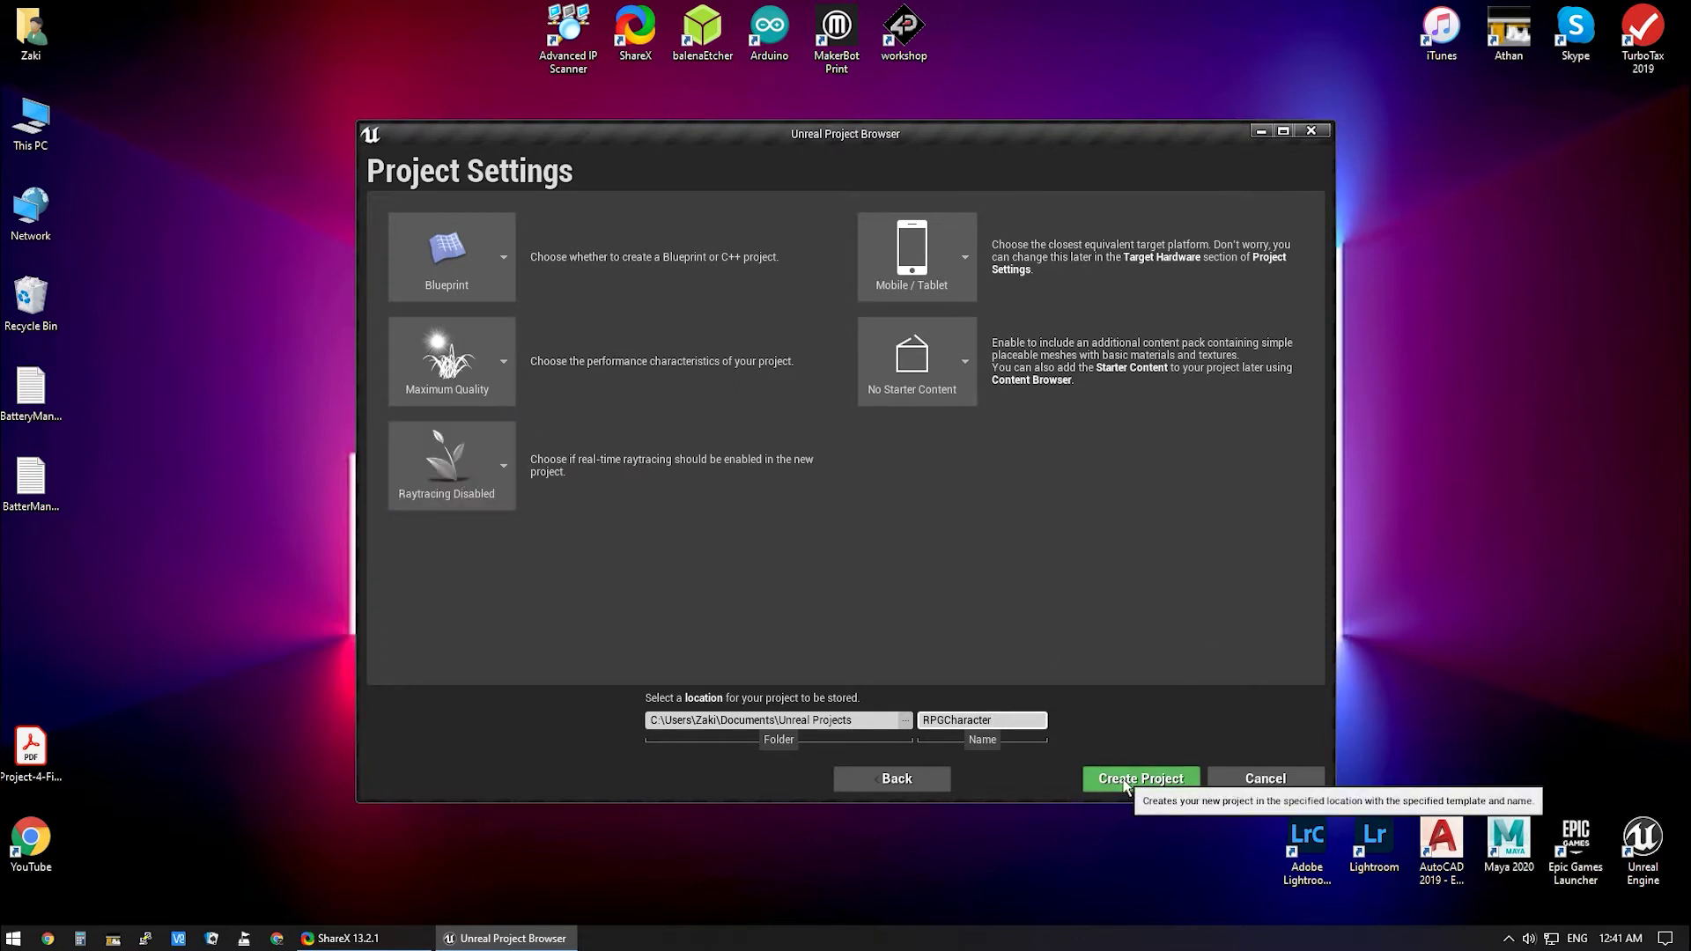
pyautogui.click(1125, 781)
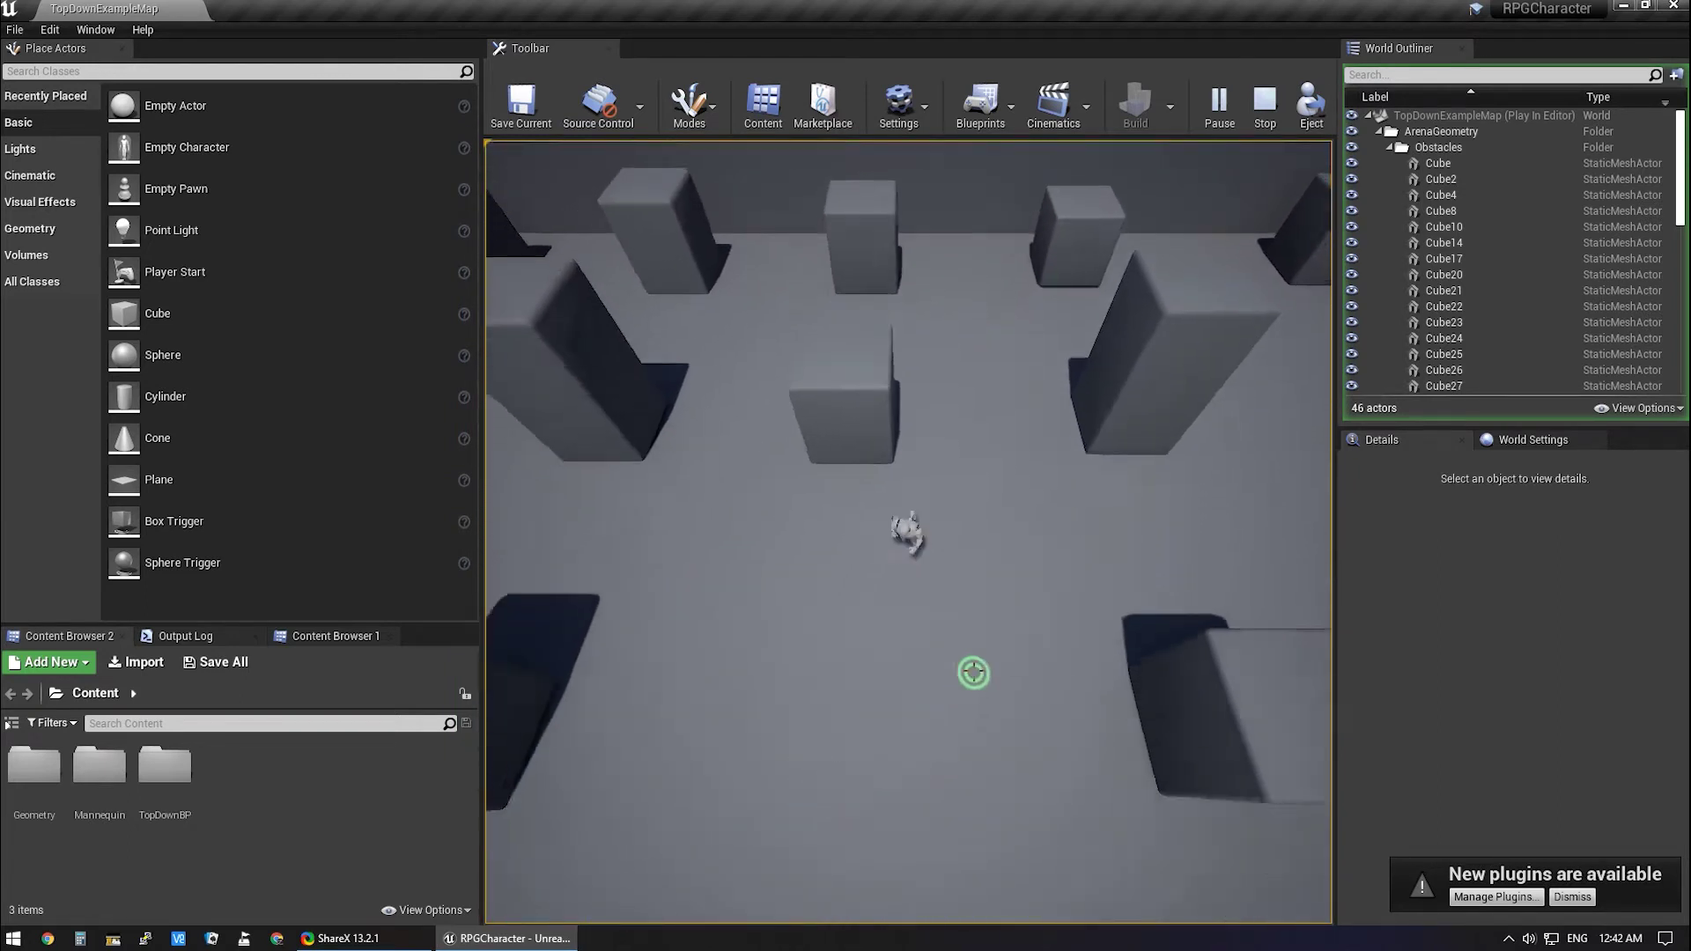
# Page through the Epic Games marketplace results to the third page.
pyautogui.scroll(-2, 1107, 577)
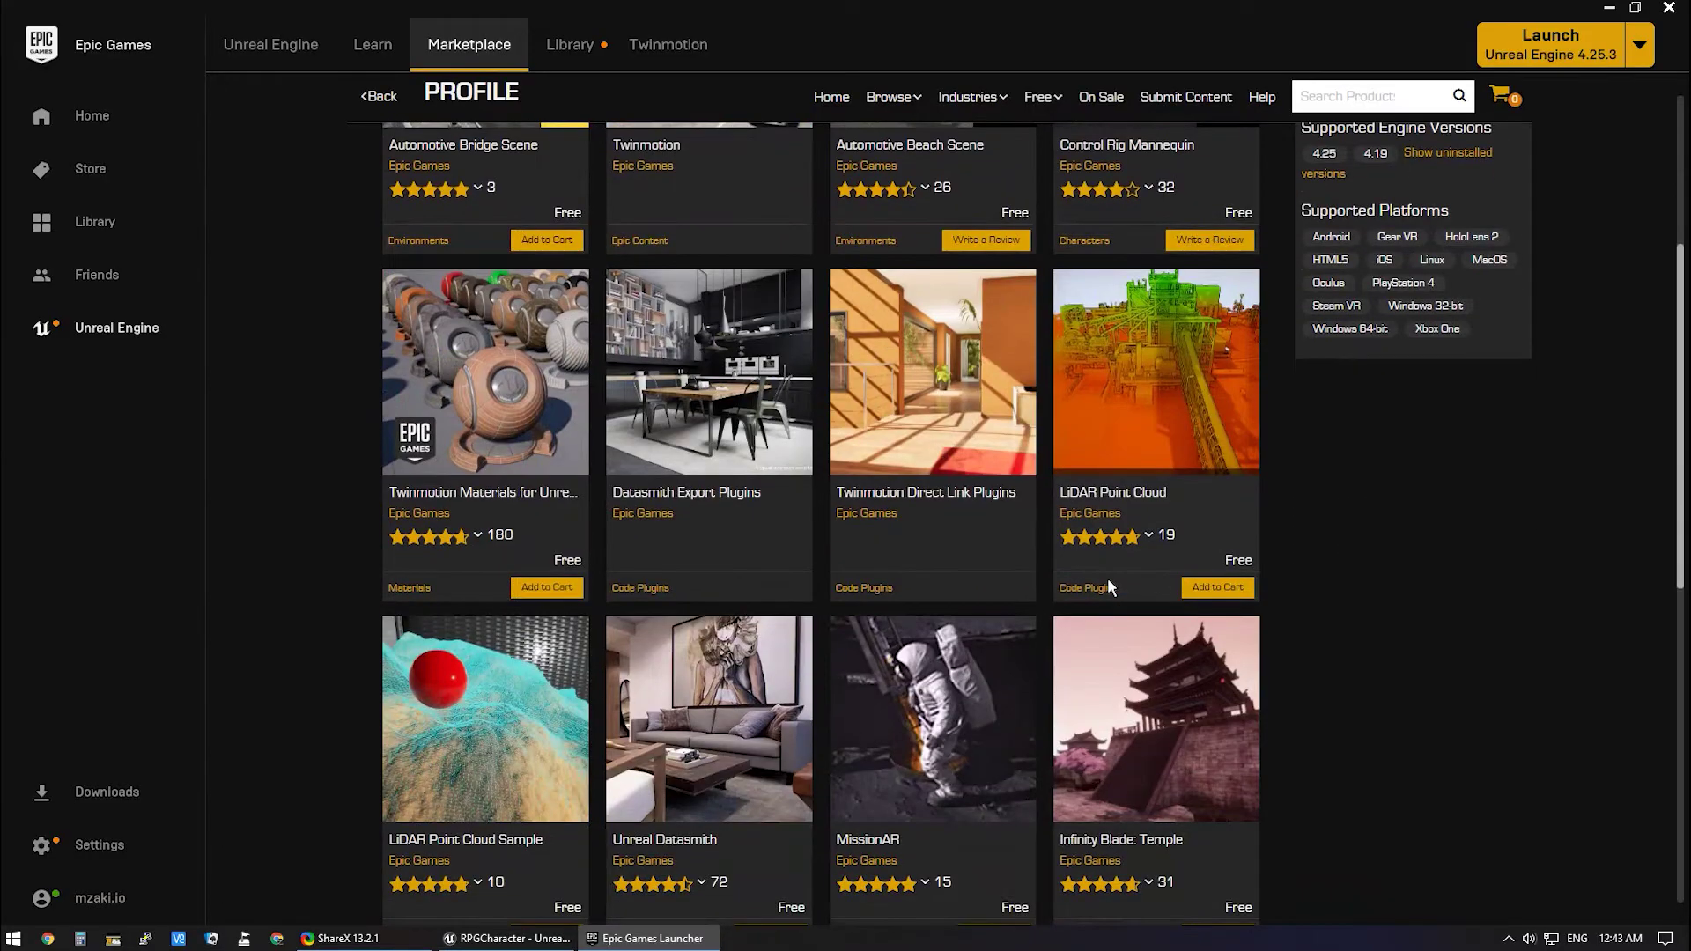
pyautogui.scroll(-2, 1108, 580)
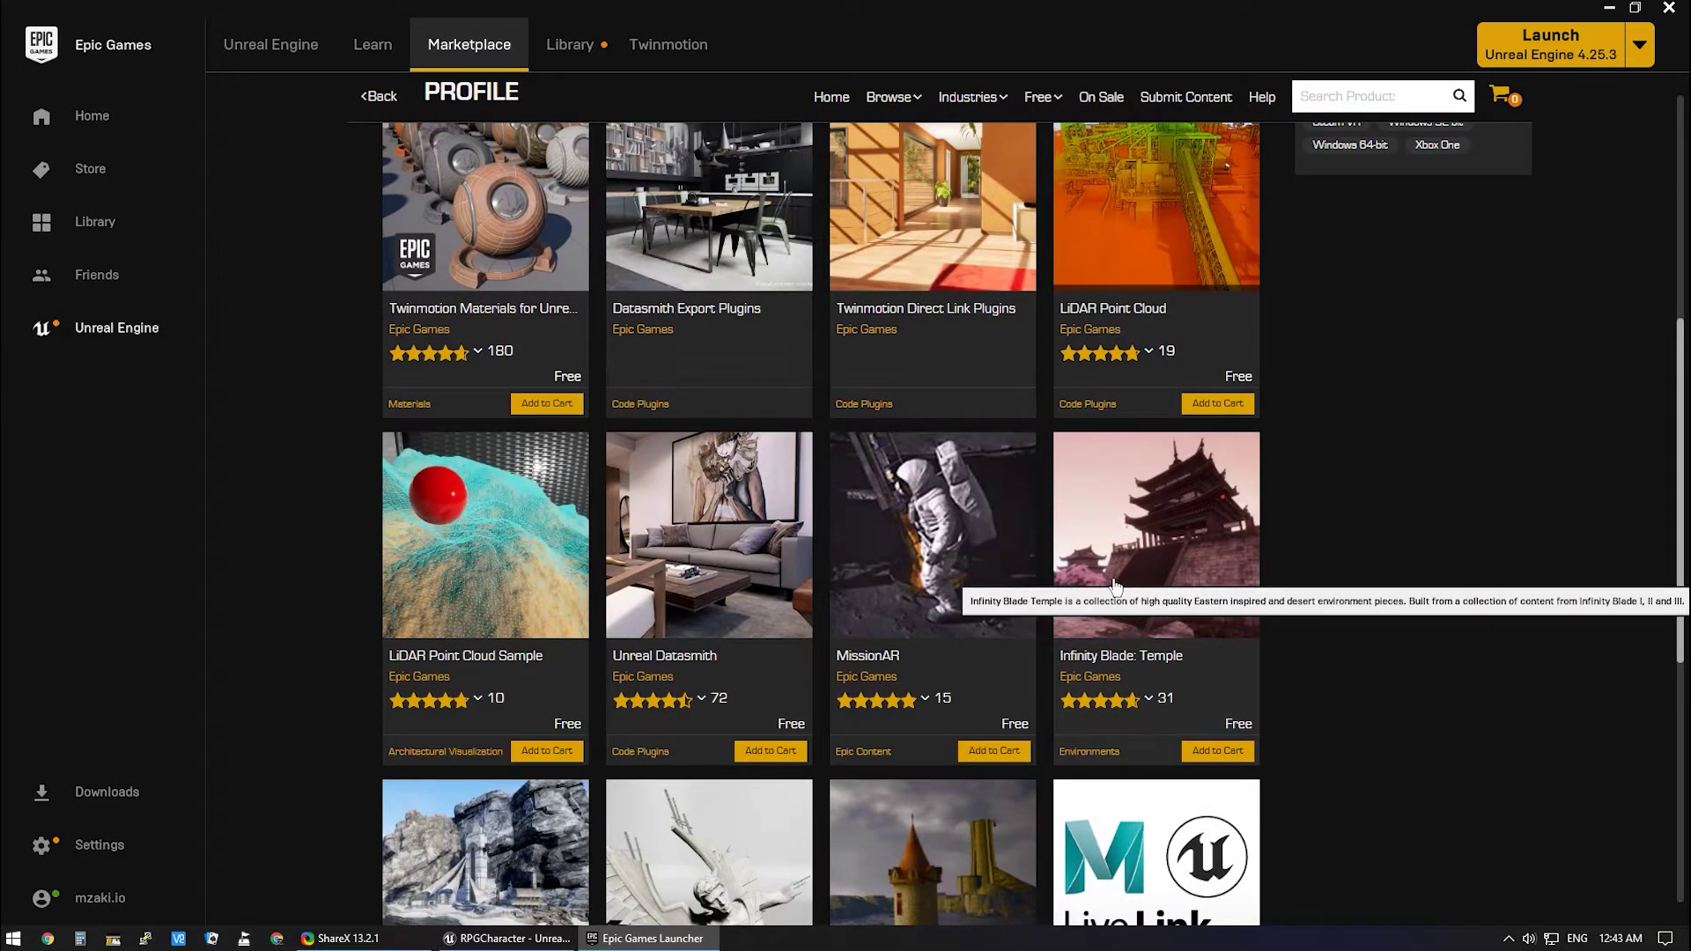
pyautogui.scroll(-4, 1120, 583)
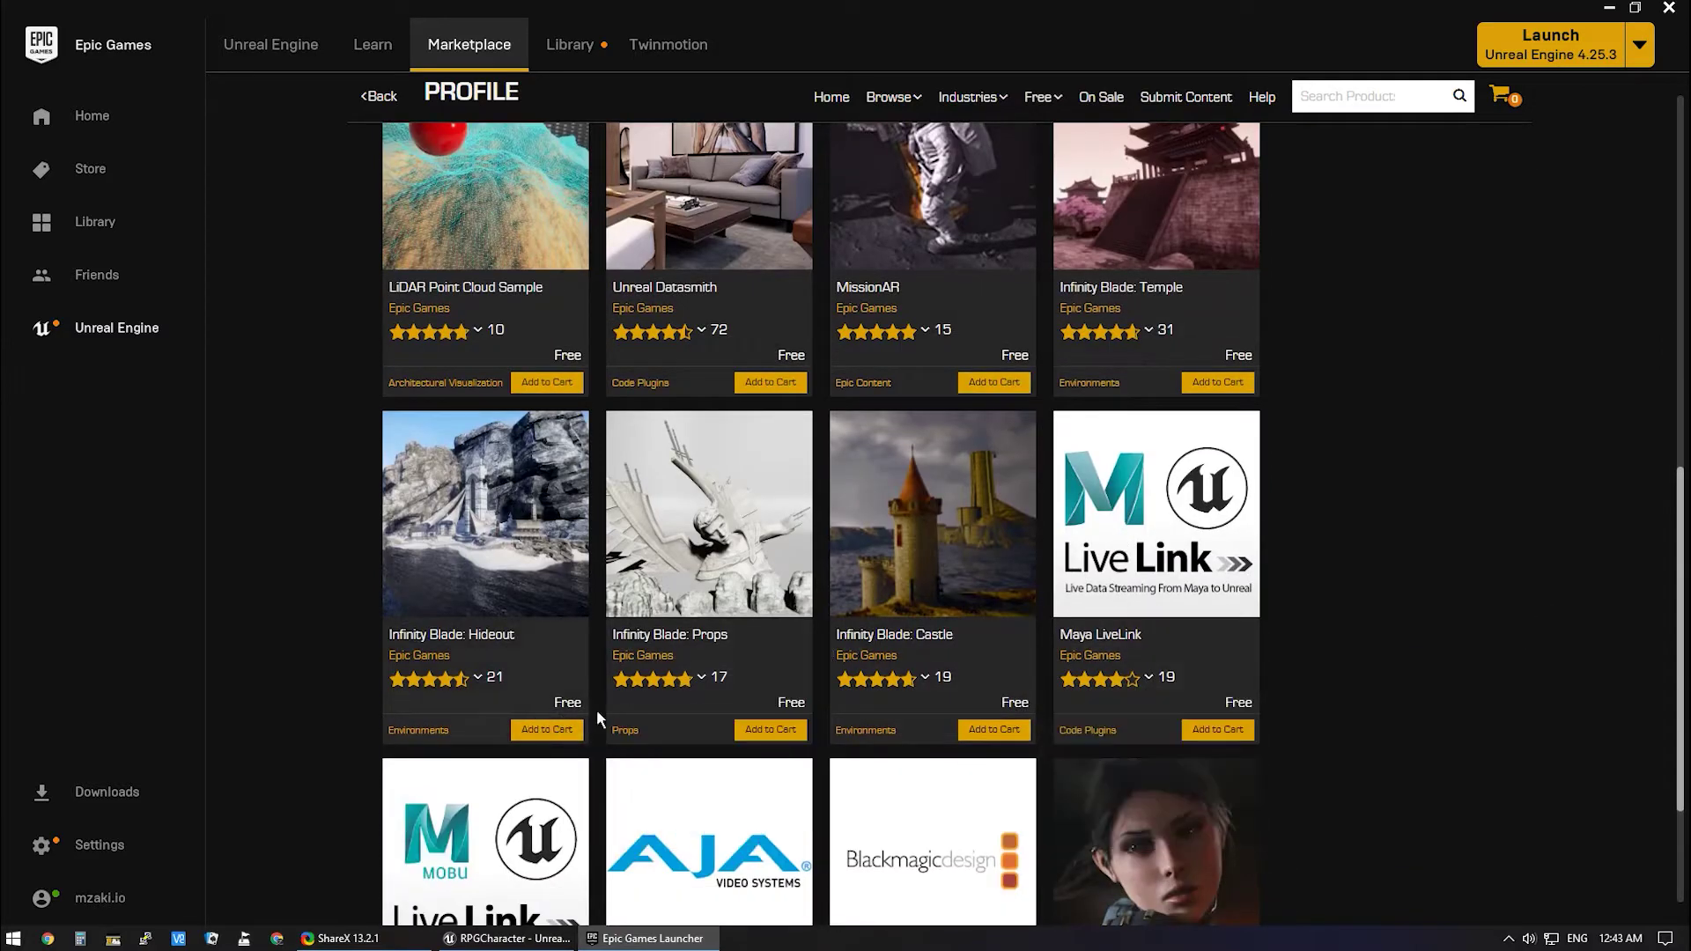
pyautogui.scroll(-3, 1357, 771)
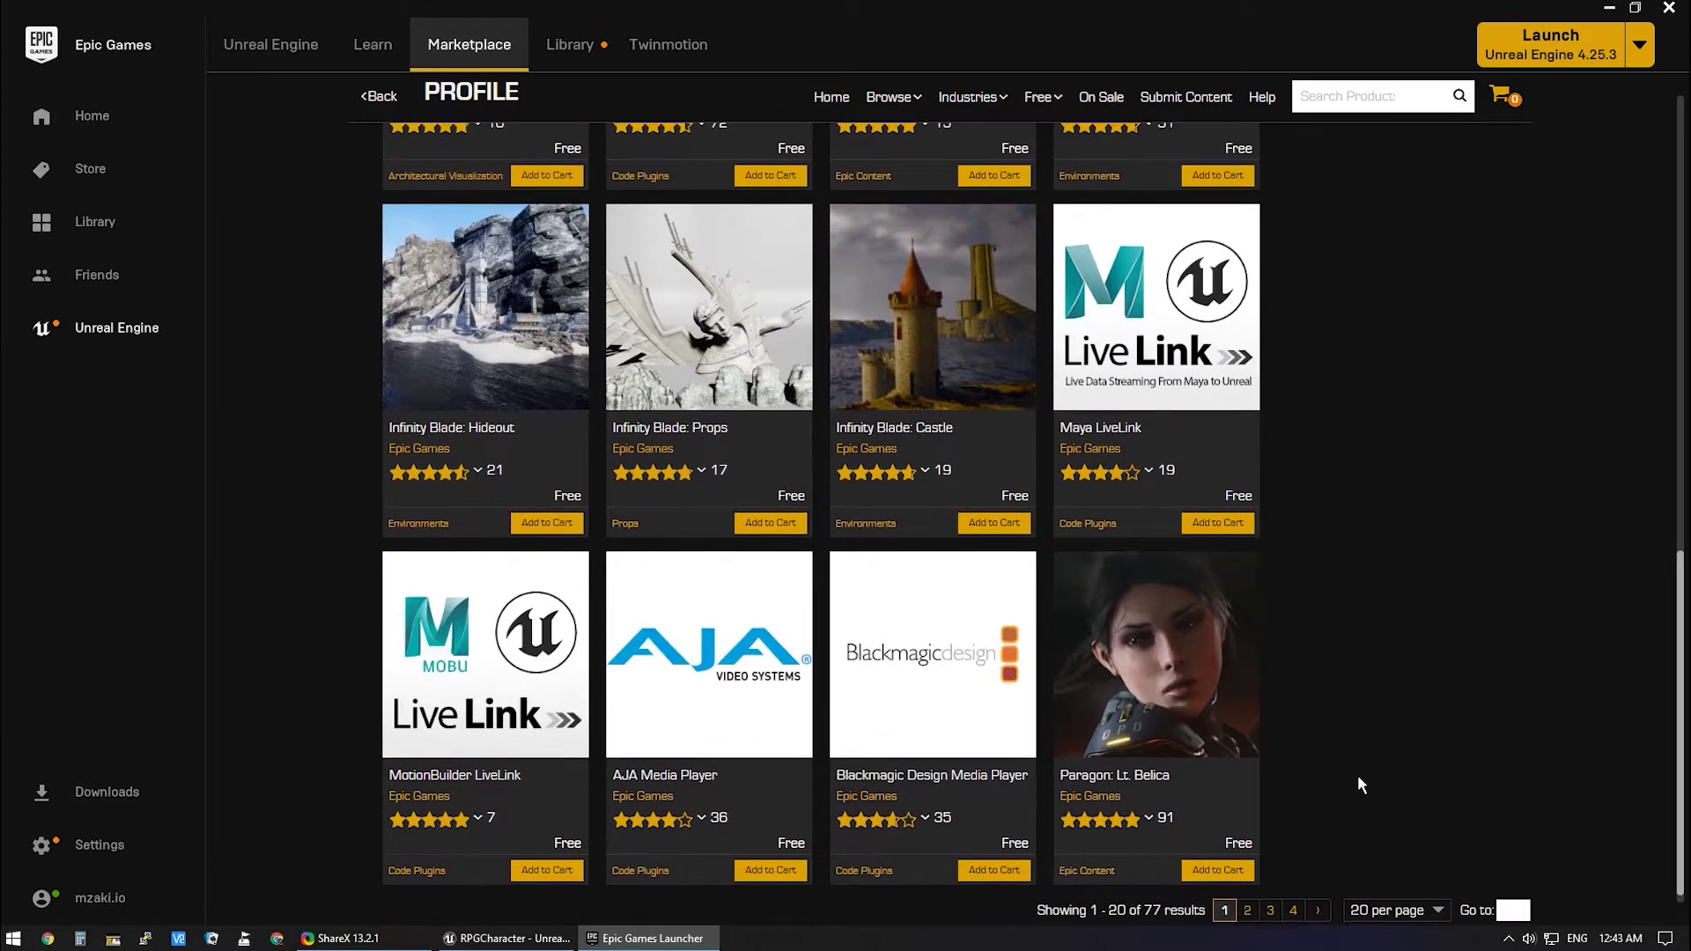
pyautogui.click(1247, 896)
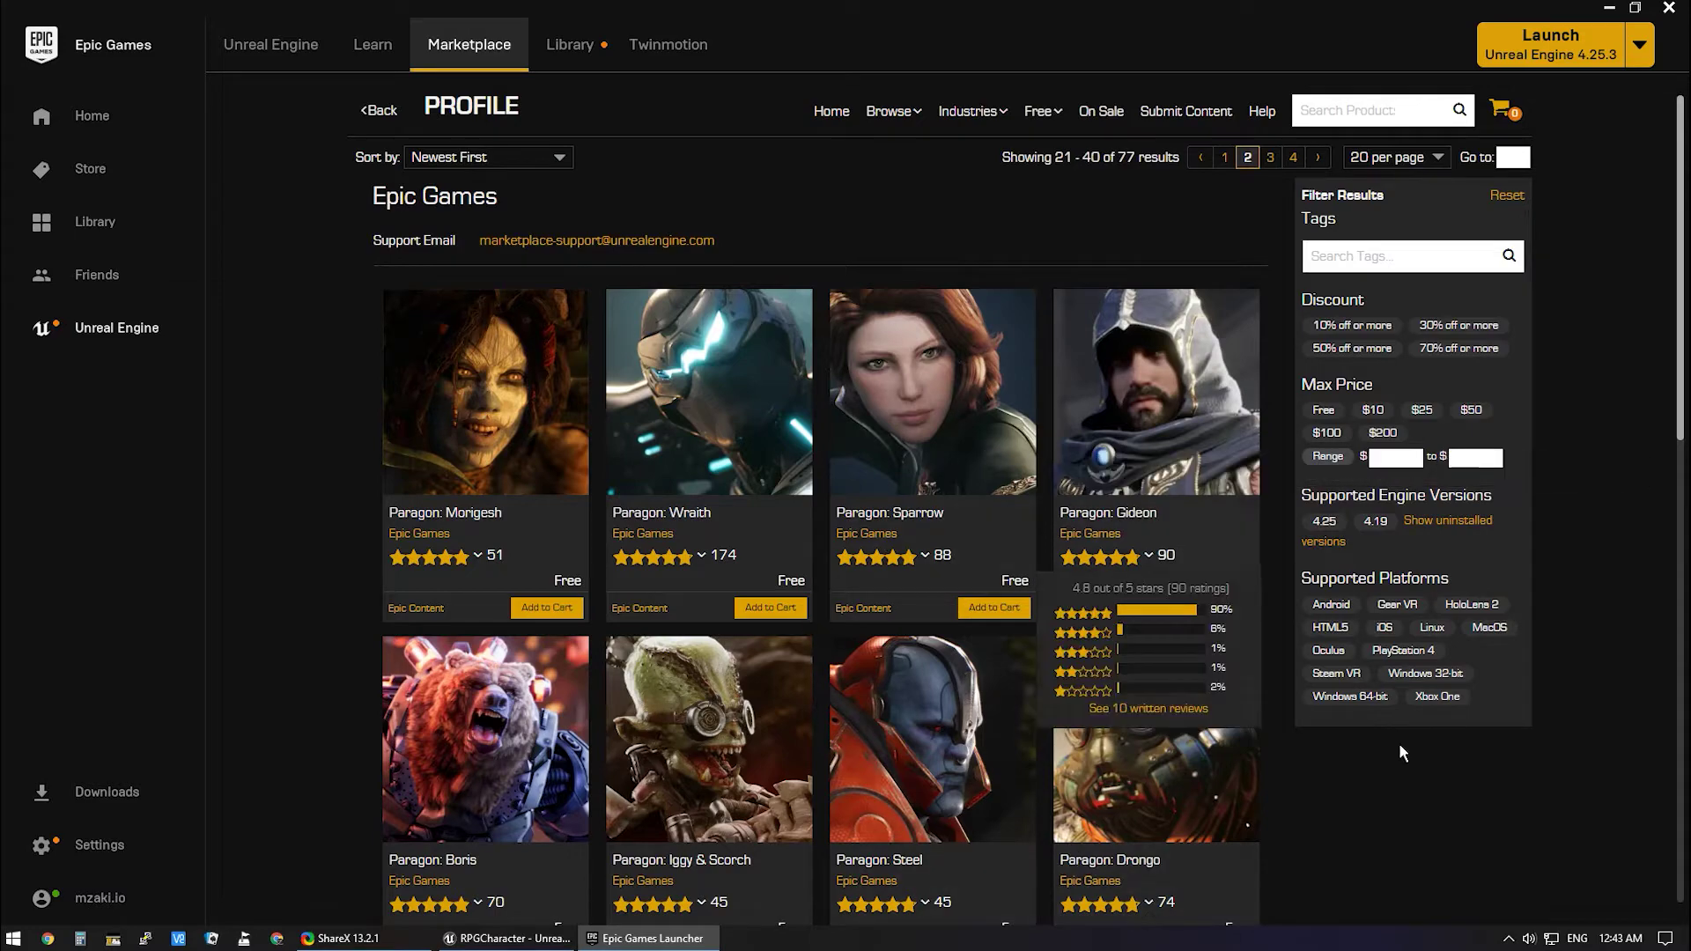
pyautogui.scroll(-5, 1348, 840)
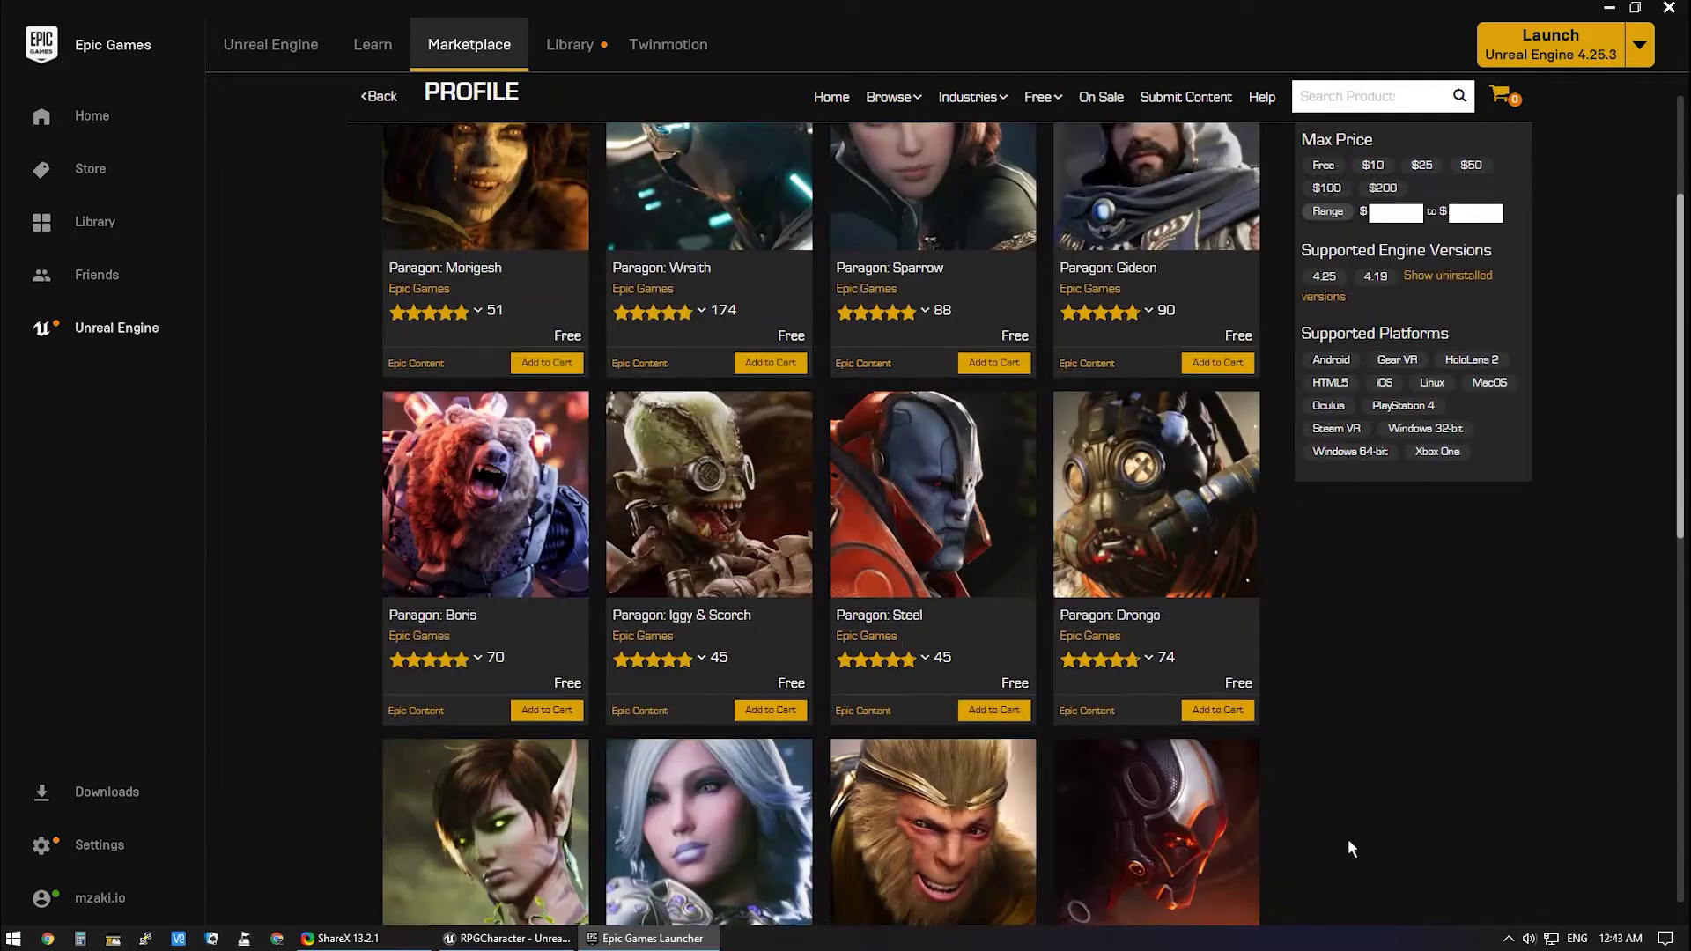
pyautogui.scroll(-2, 1348, 841)
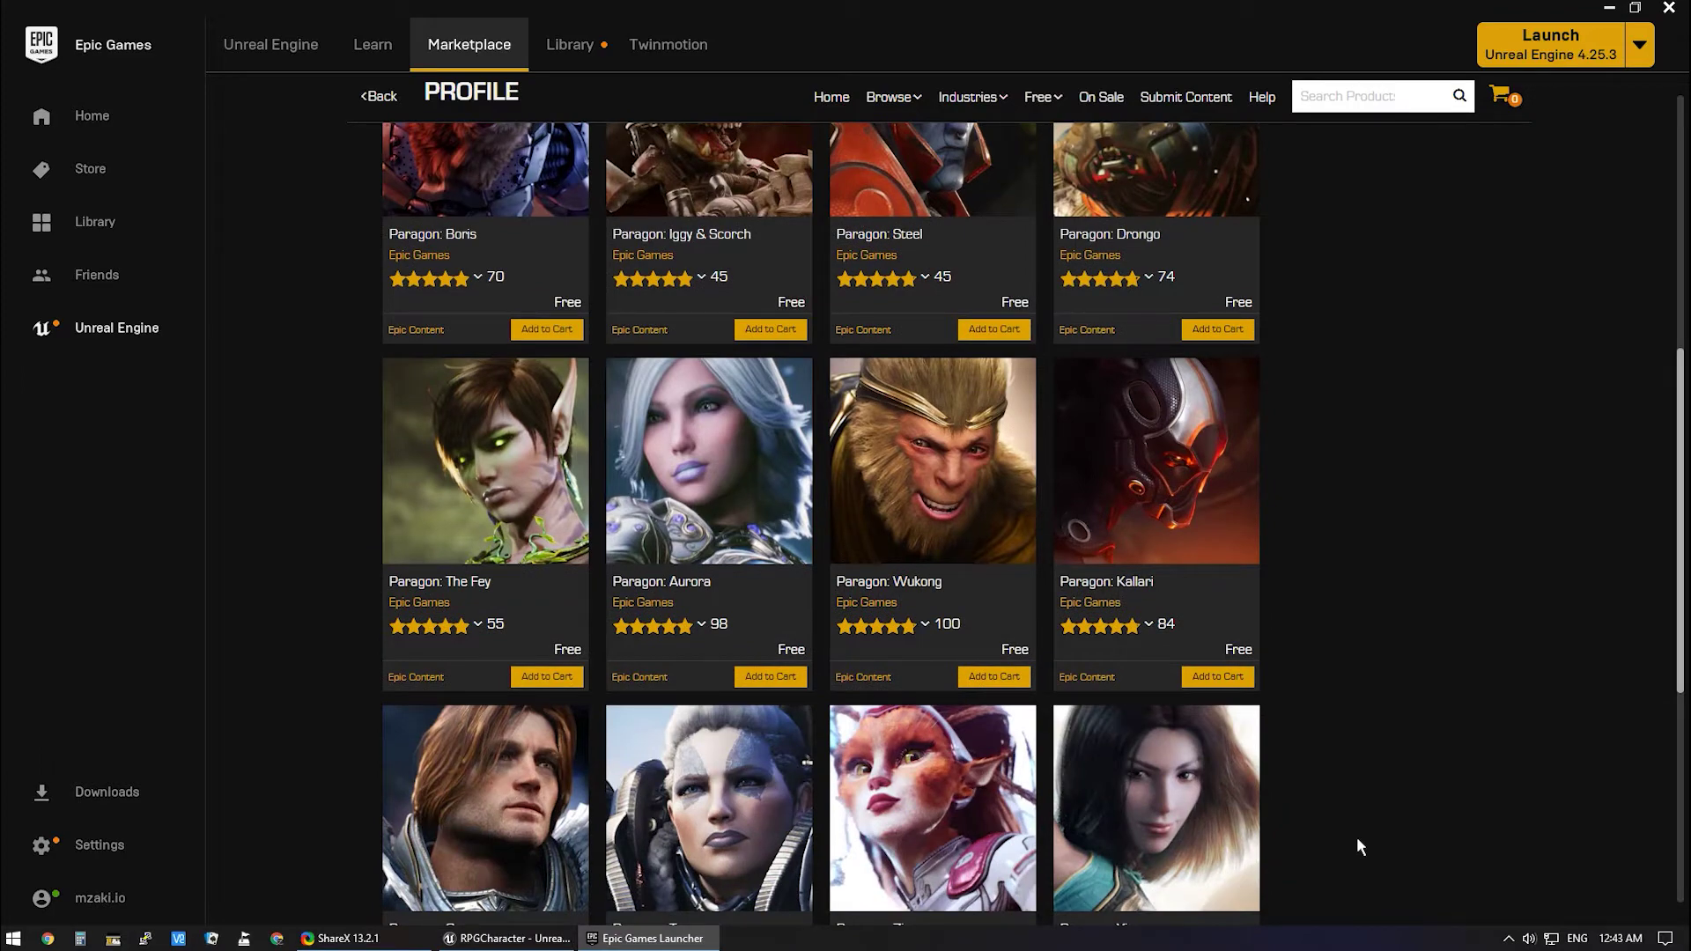
pyautogui.scroll(-4, 1358, 845)
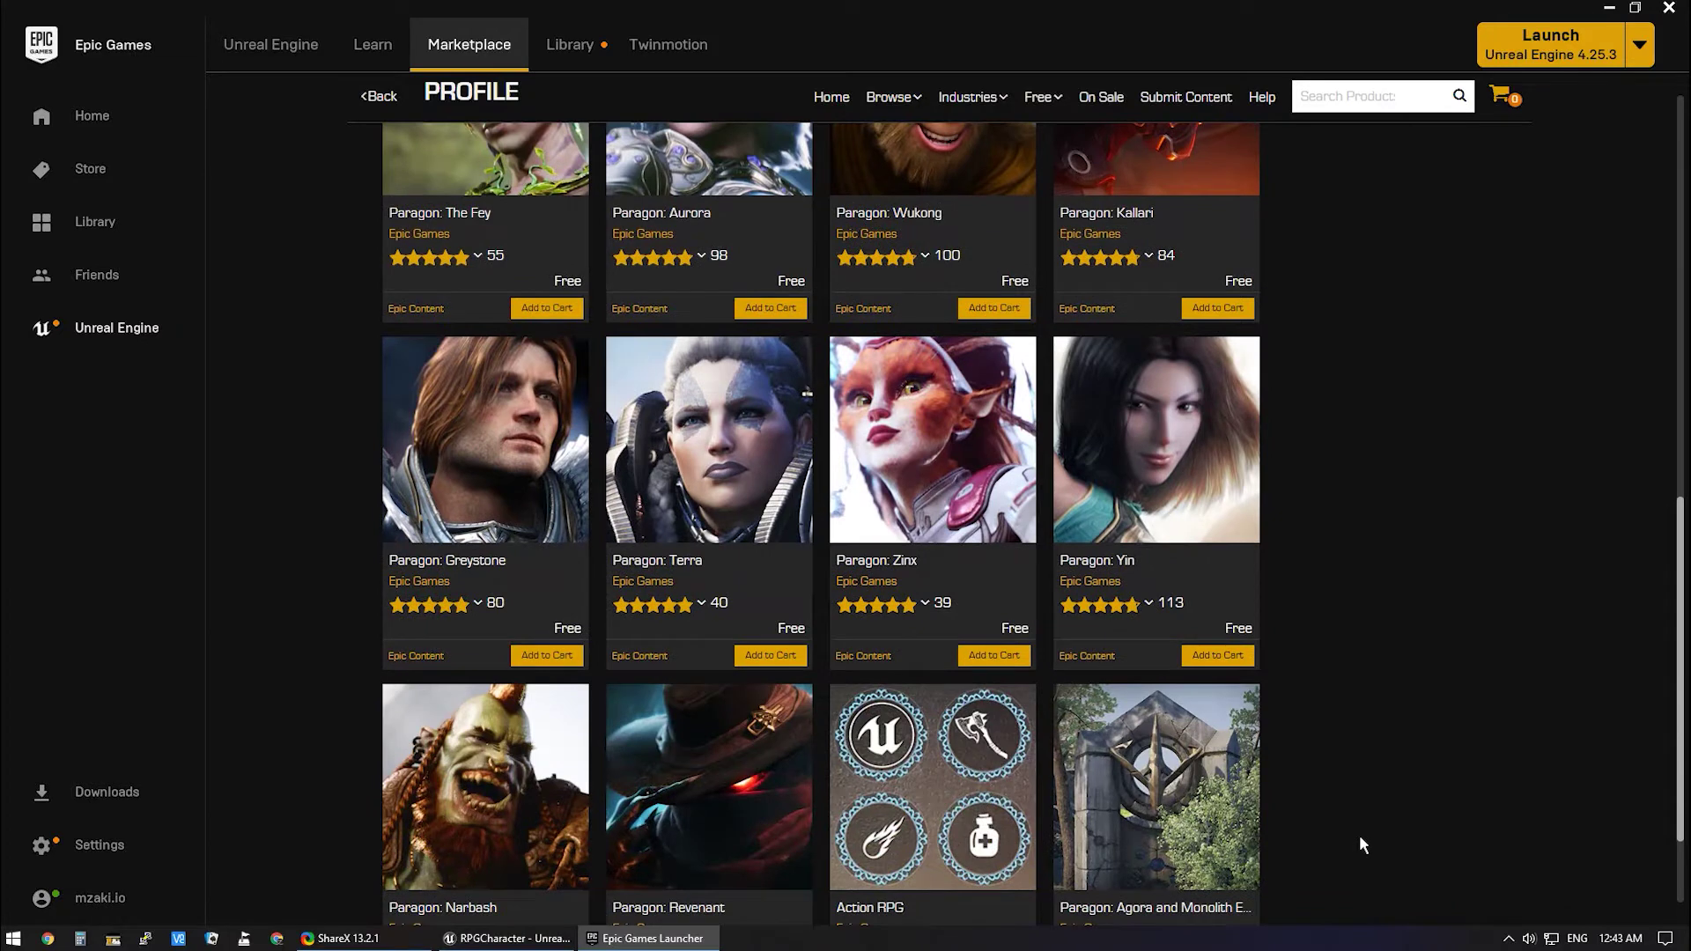
pyautogui.scroll(-2, 1360, 835)
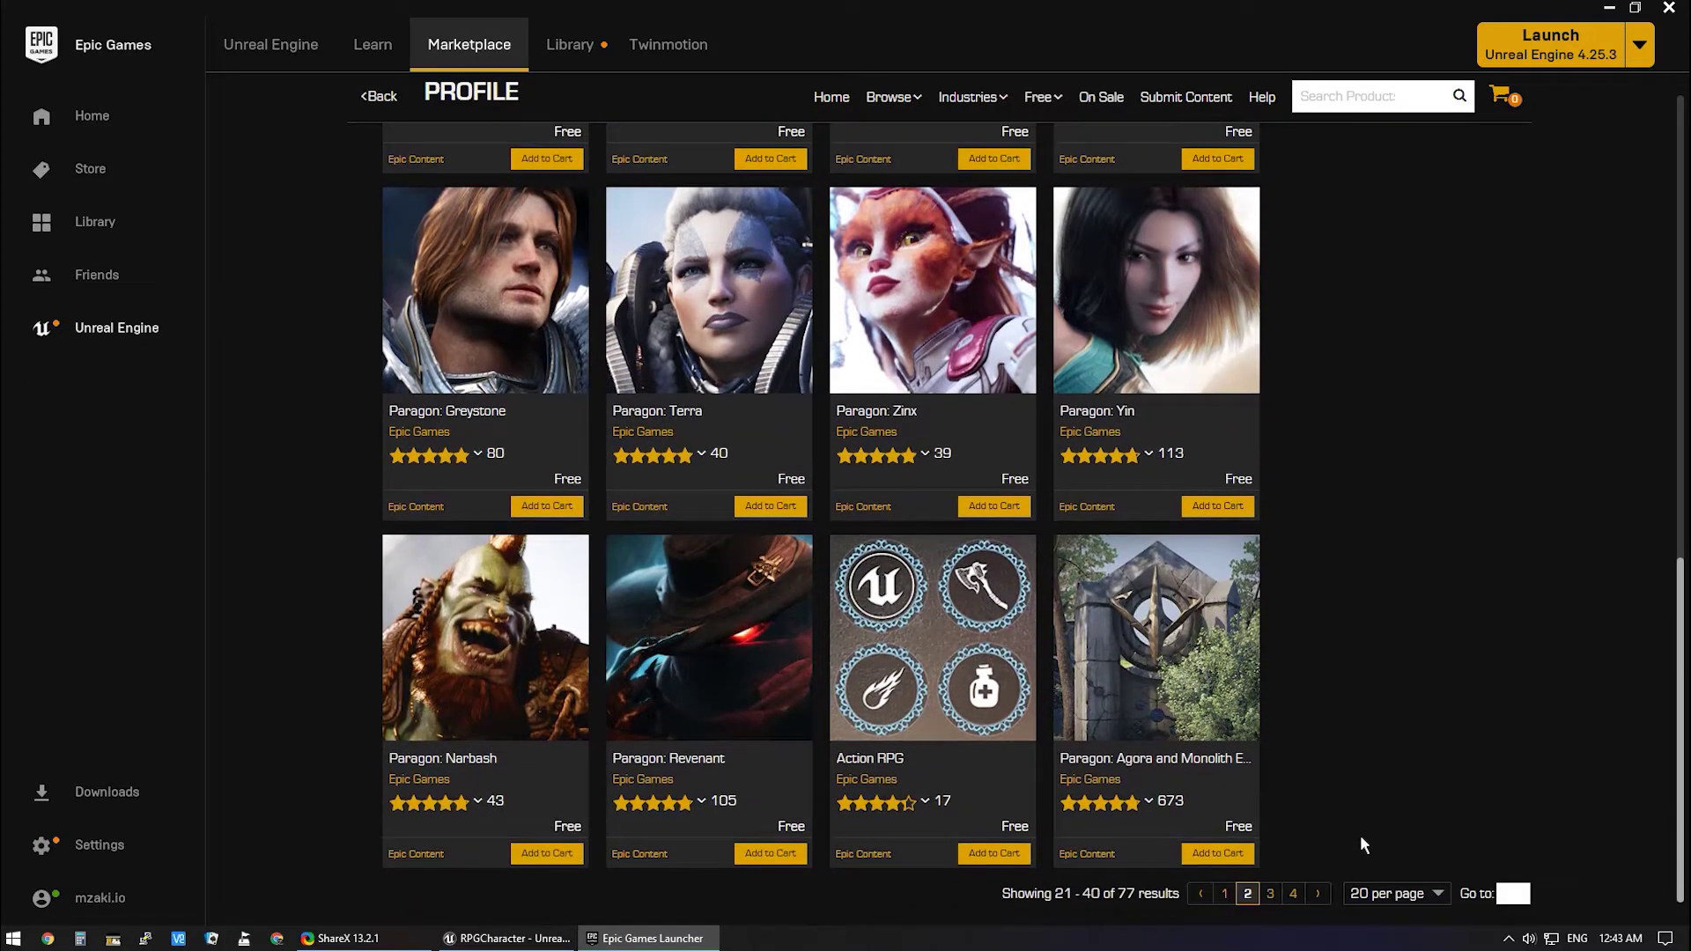
pyautogui.click(1271, 894)
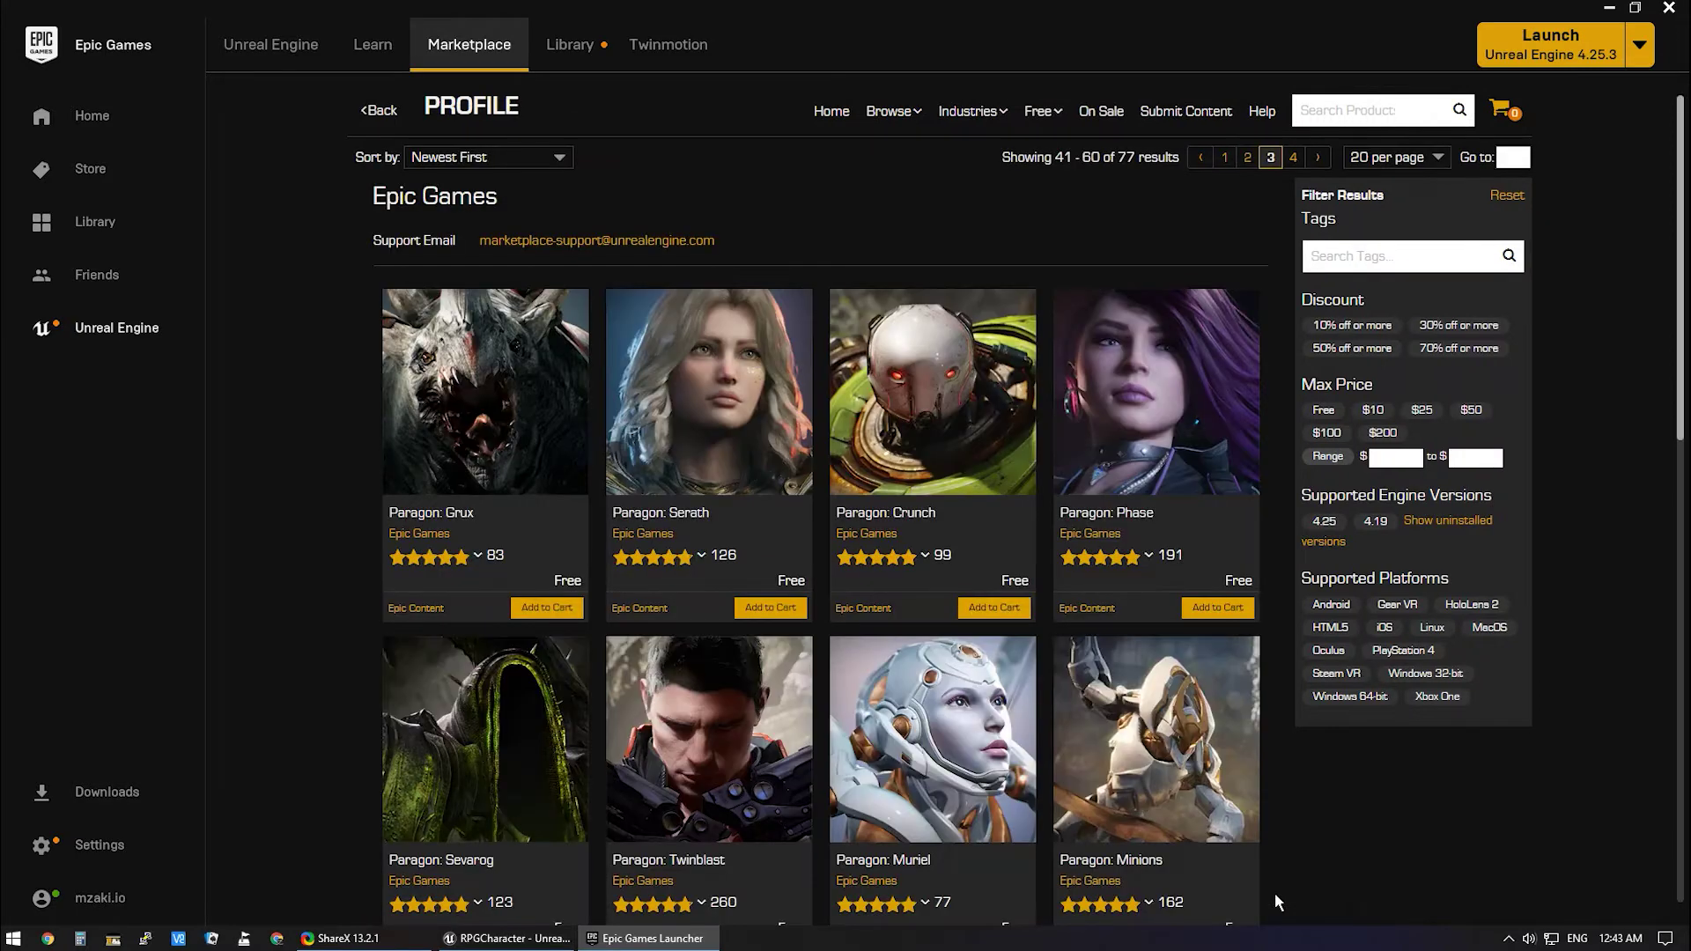
# Go to the fourth, final page and scroll down to the Infinity Blade packs.
pyautogui.scroll(-3, 1245, 874)
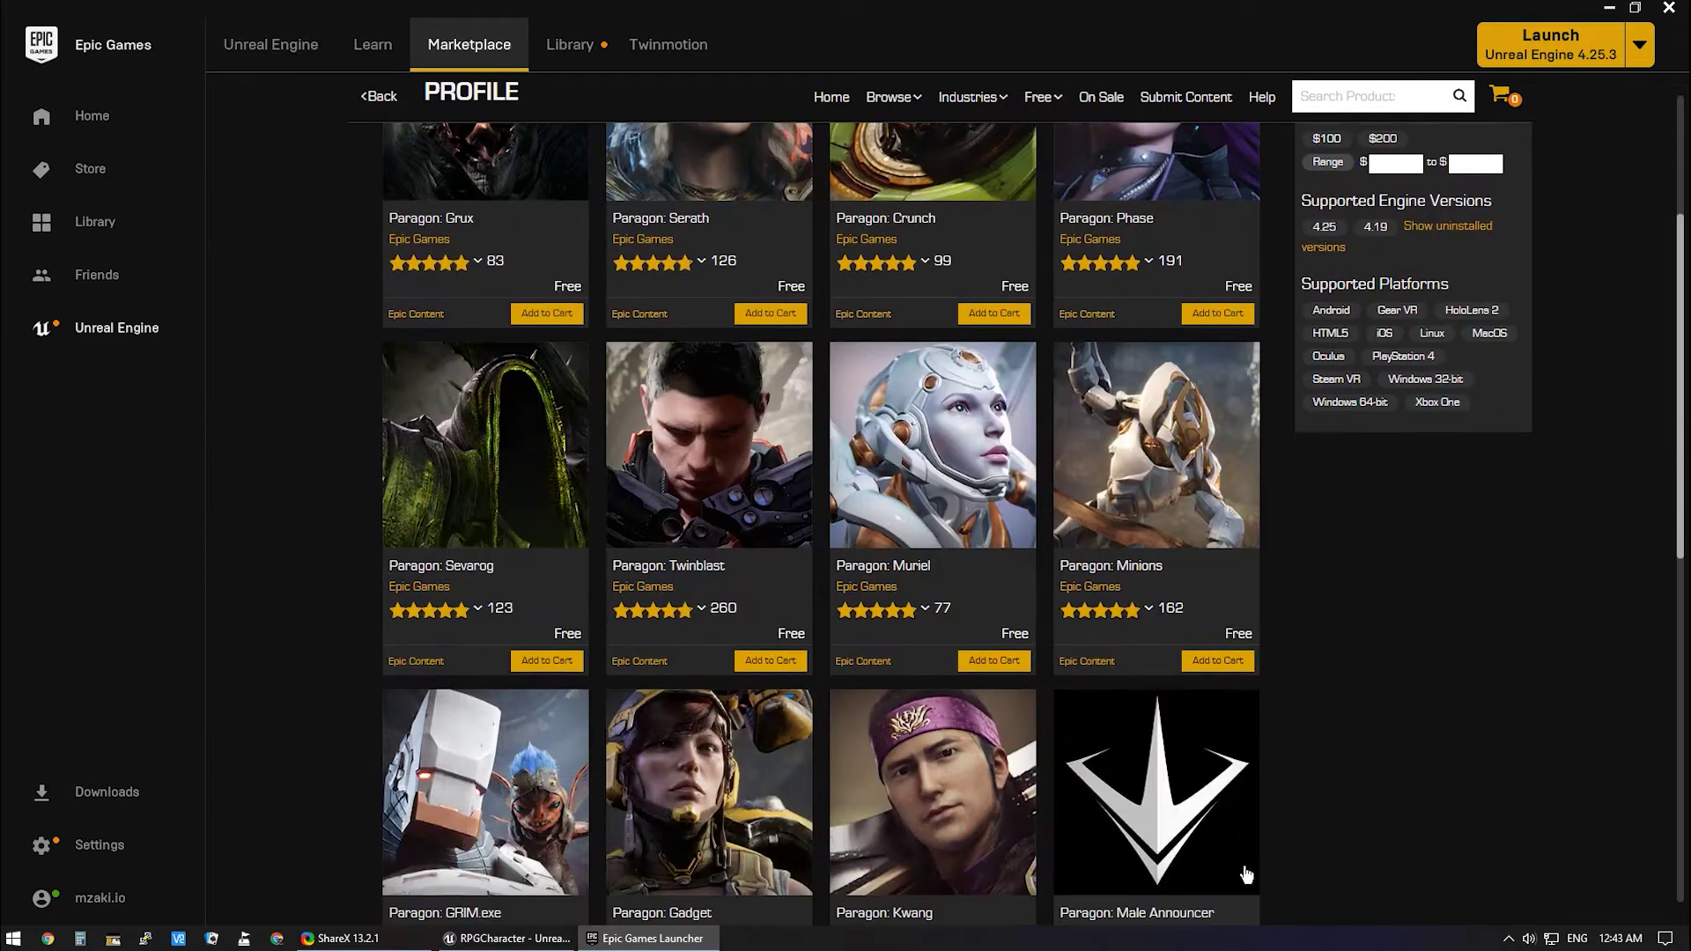
pyautogui.scroll(-2, 1246, 873)
pyautogui.scroll(-2, 1245, 873)
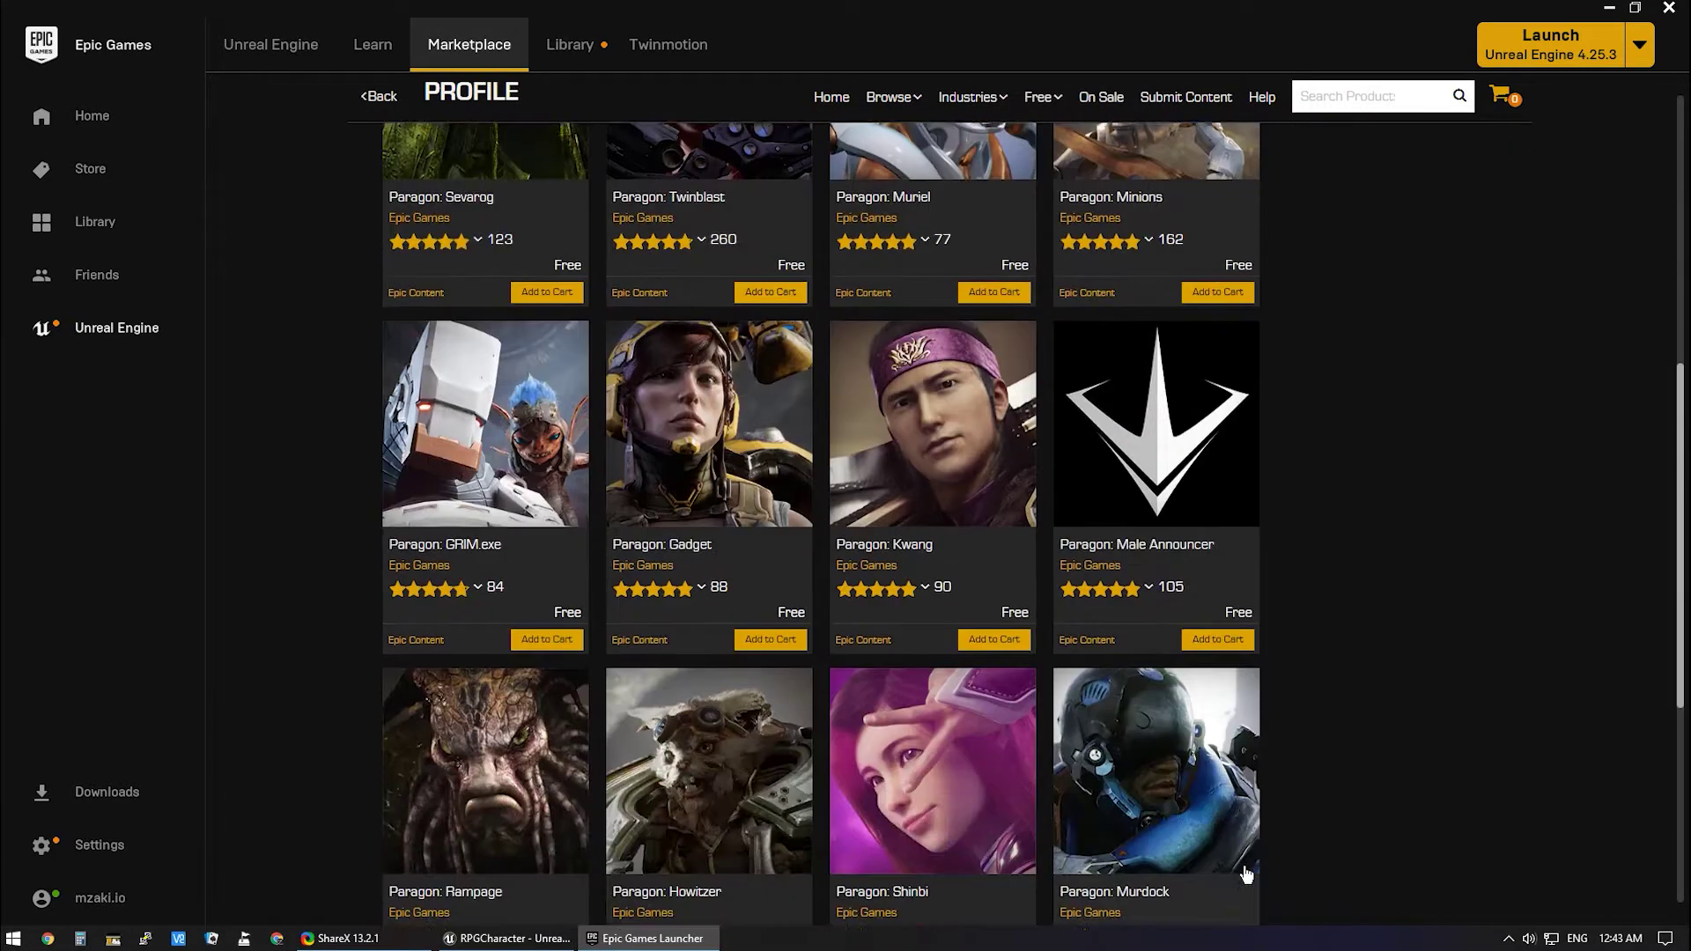
pyautogui.scroll(-2, 1245, 874)
pyautogui.scroll(-2, 1245, 874)
pyautogui.scroll(-2, 1245, 873)
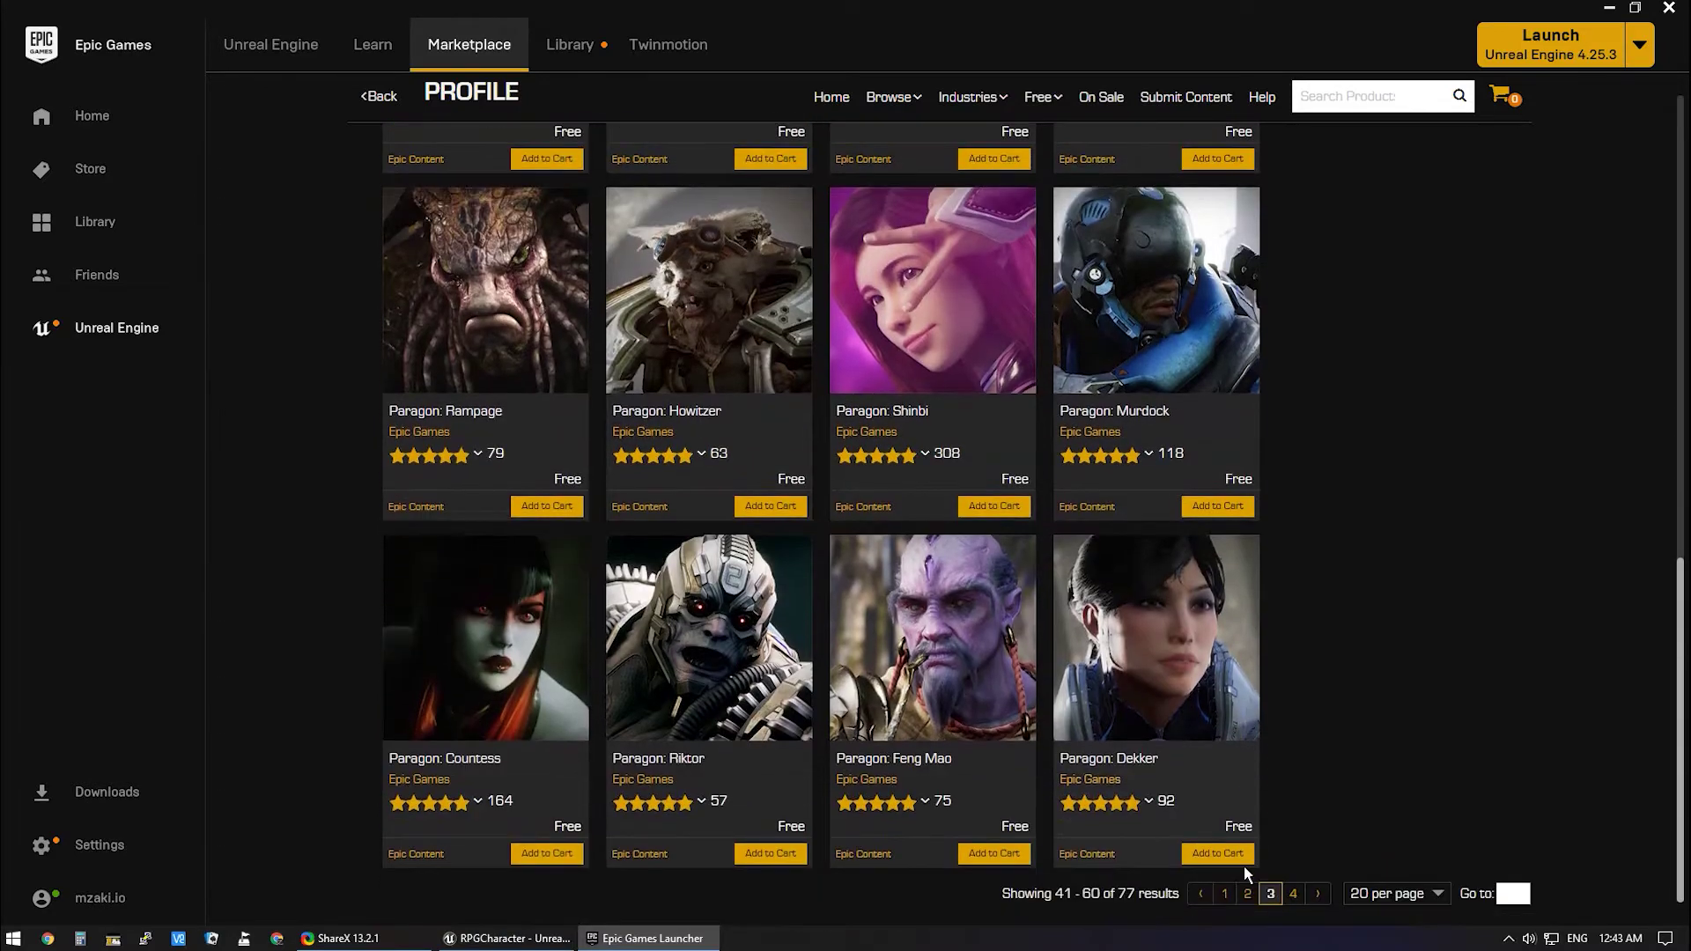
pyautogui.click(1294, 894)
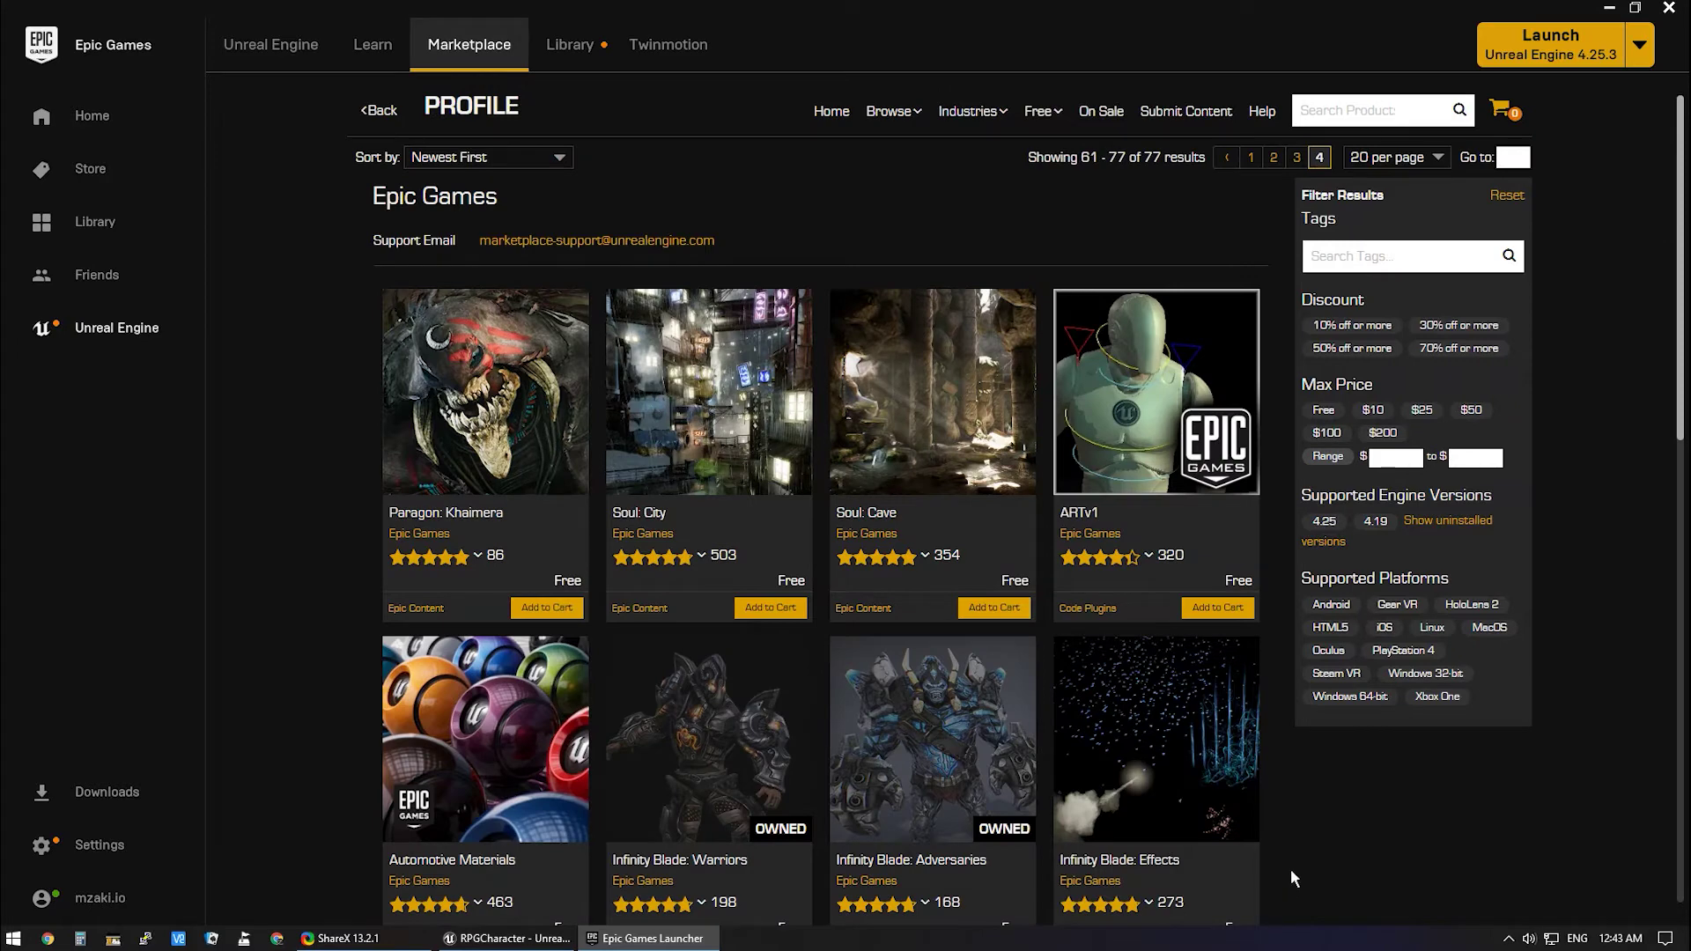
pyautogui.scroll(-3, 1291, 869)
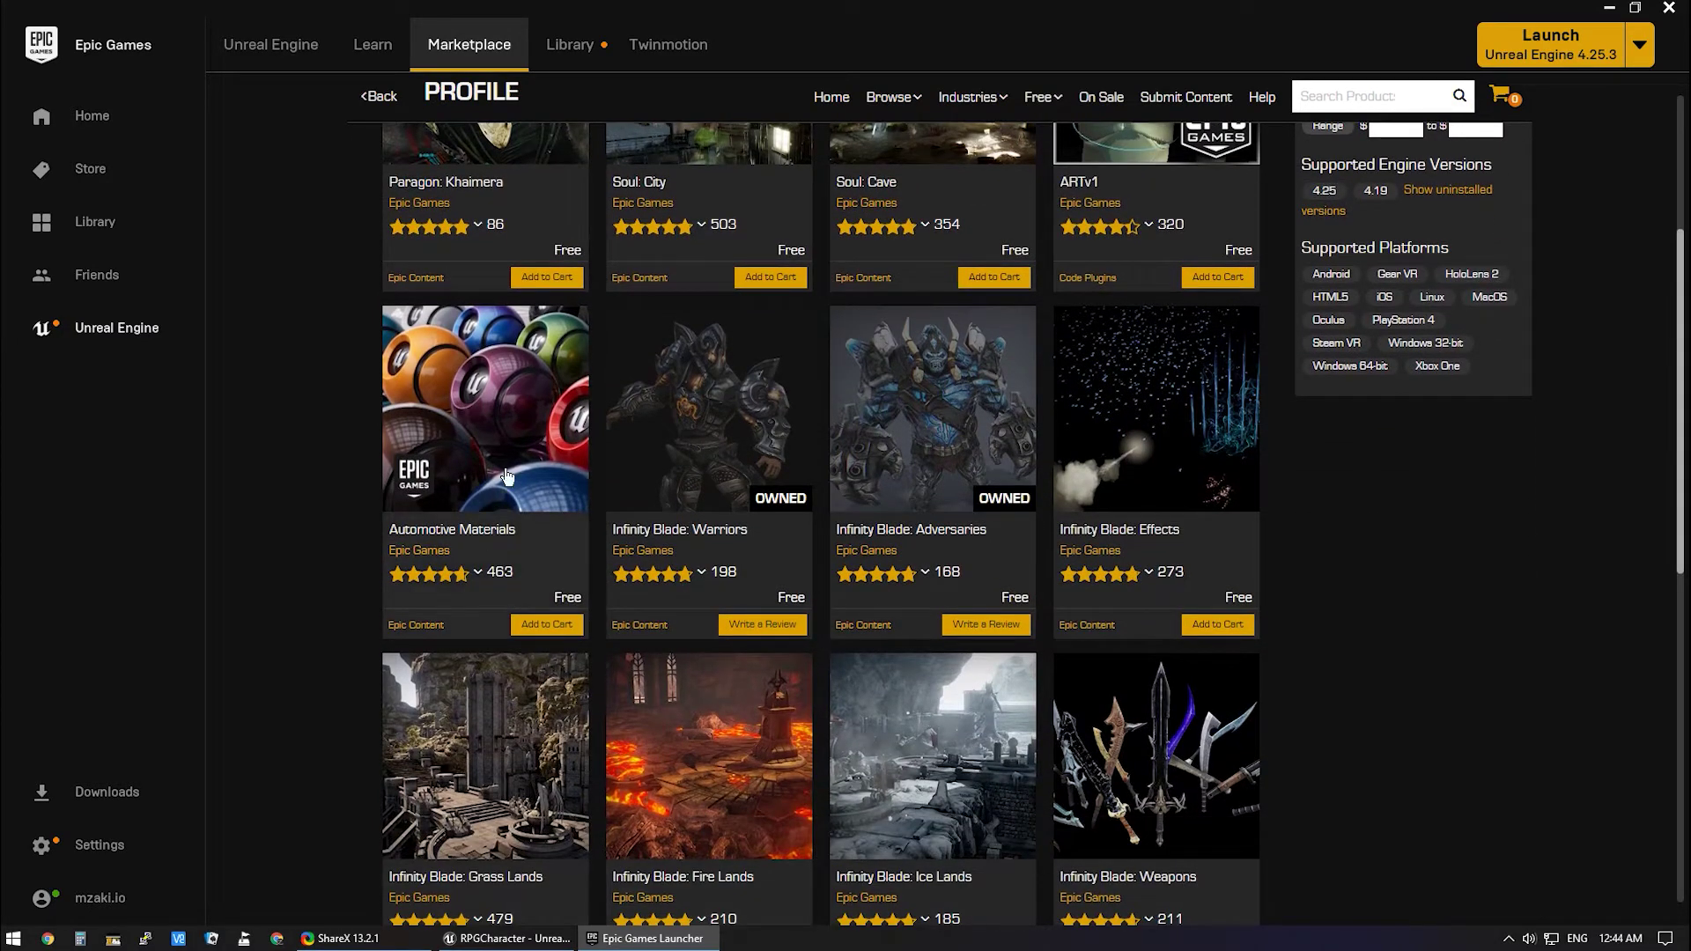
# Add Infinity Blade: Warriors to RPGCharacter, showing all projects to find it.
pyautogui.click(707, 401)
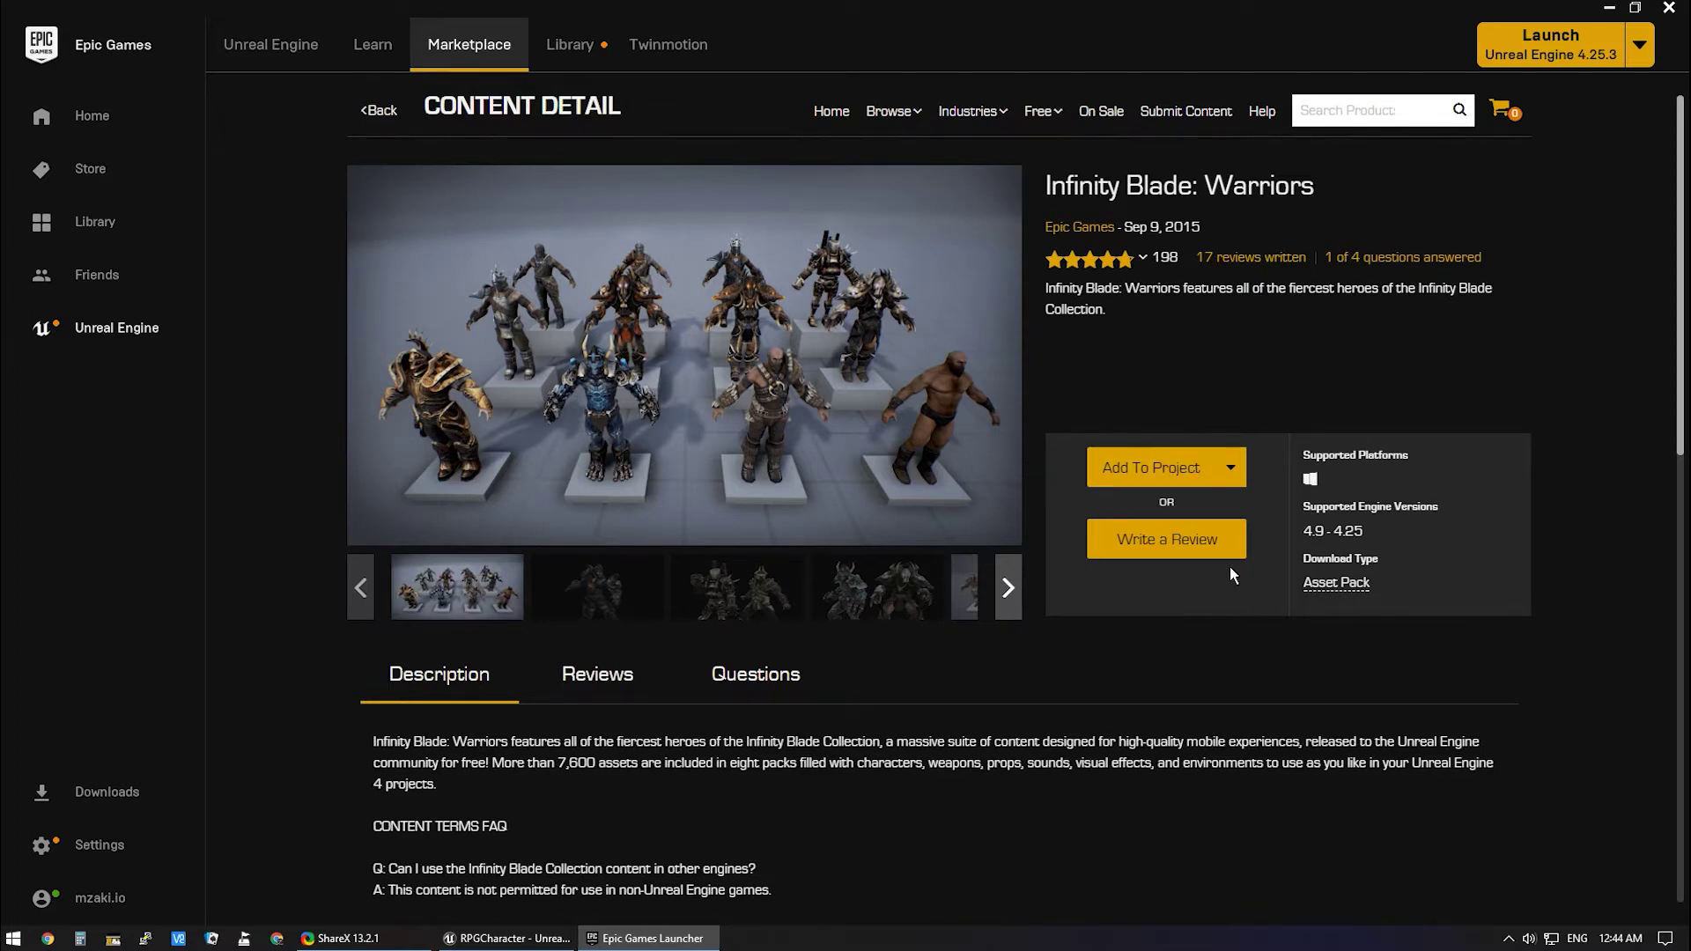
pyautogui.click(1168, 482)
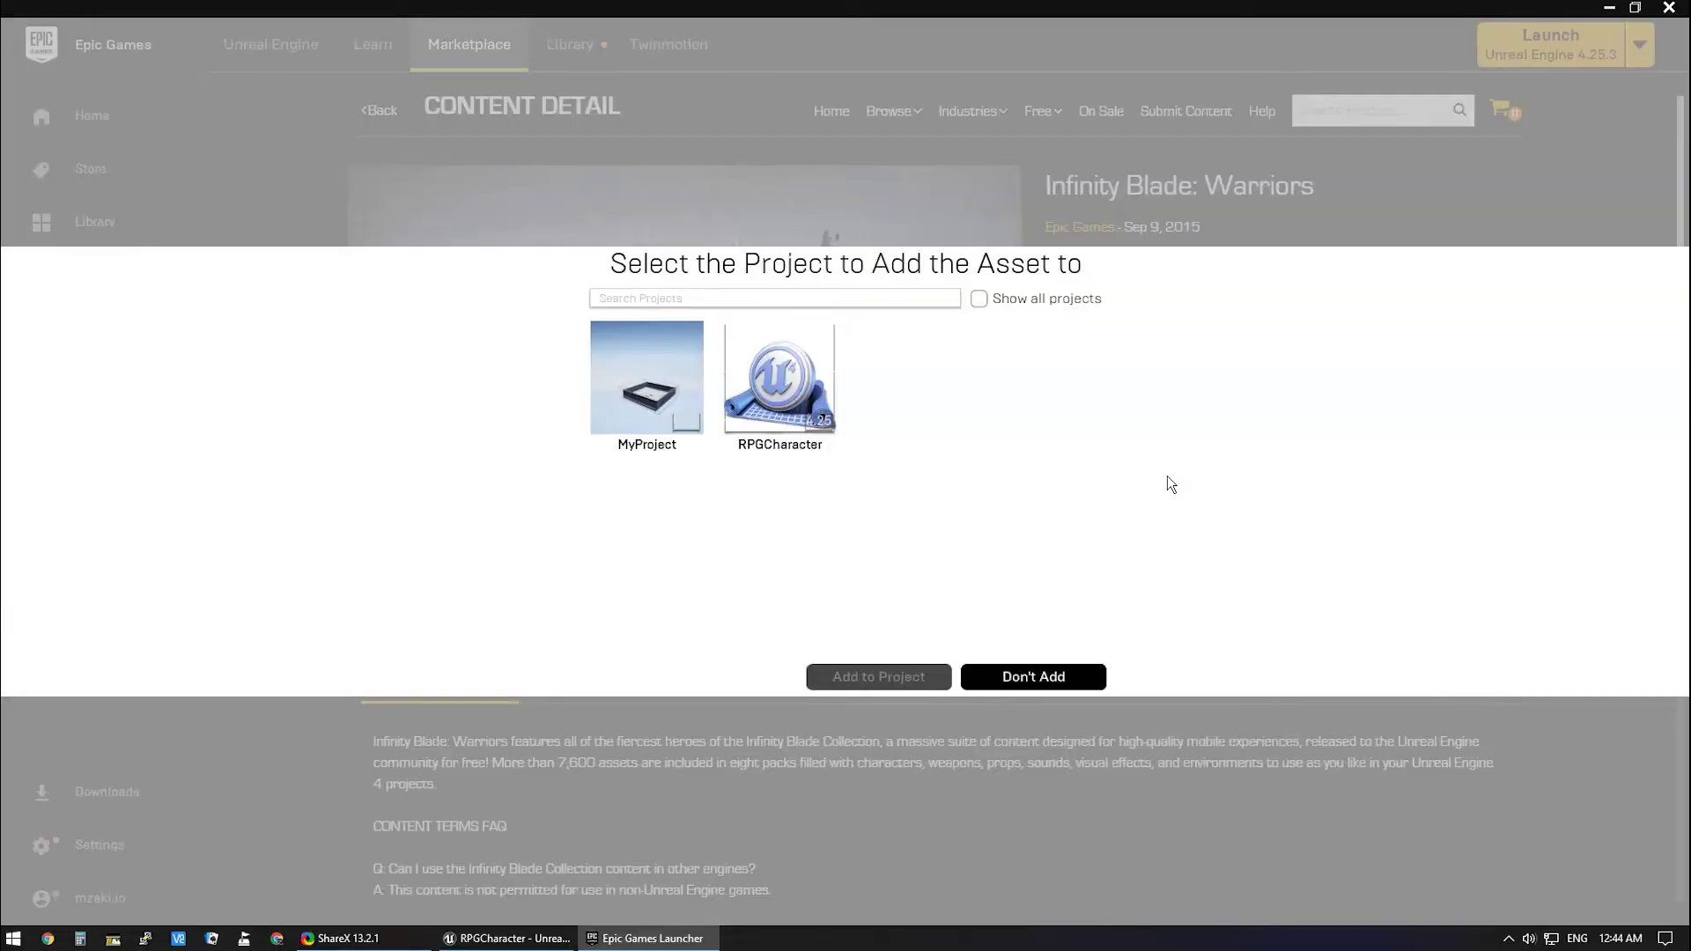
pyautogui.moveTo(786, 419)
pyautogui.click(980, 300)
pyautogui.click(784, 436)
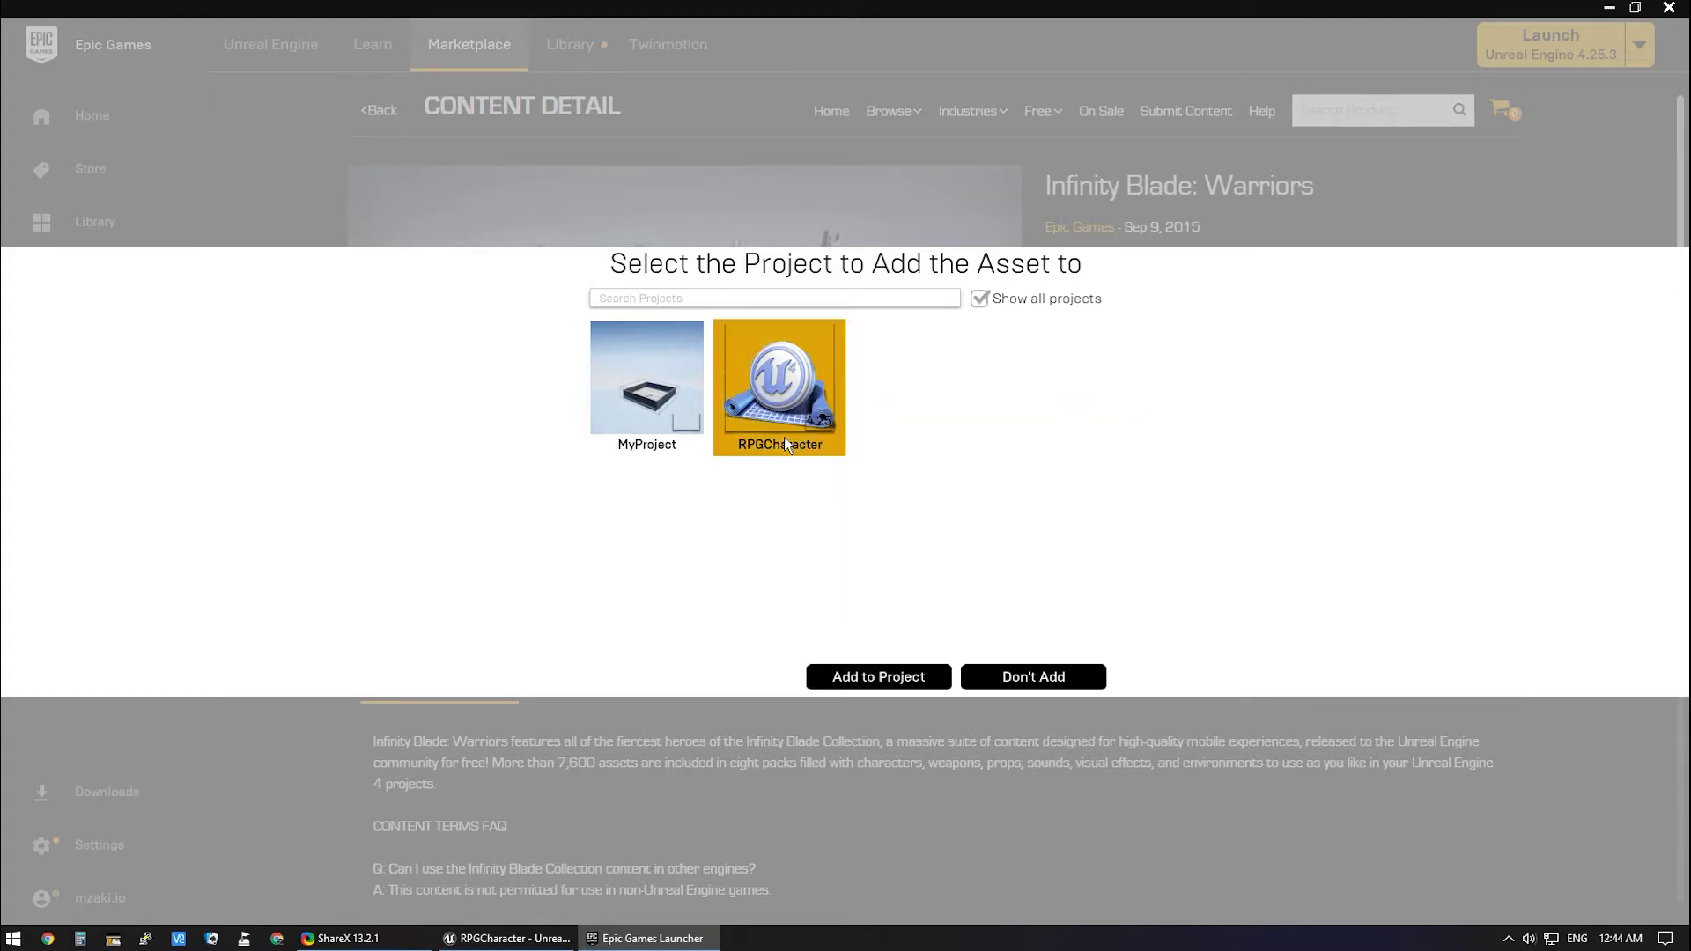
pyautogui.click(874, 683)
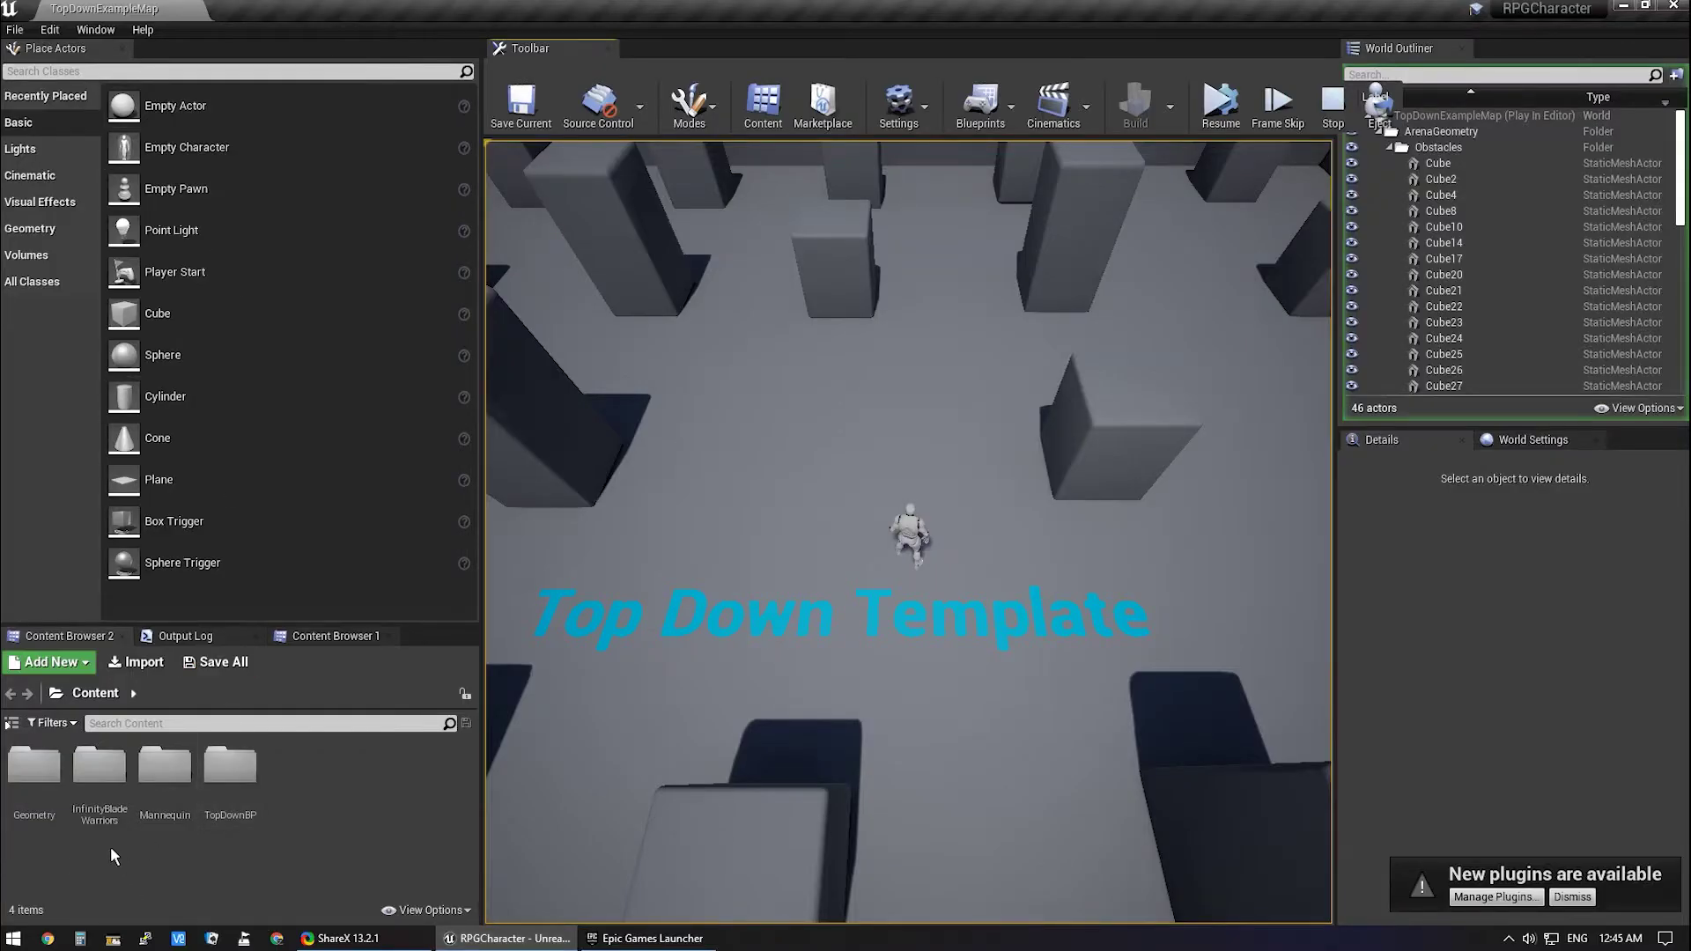
# Place SK_CharM_Robo from InfinityBladeWarriors > Character > CompleteCharacters beside the mannequin in the level.
pyautogui.doubleClick(99, 776)
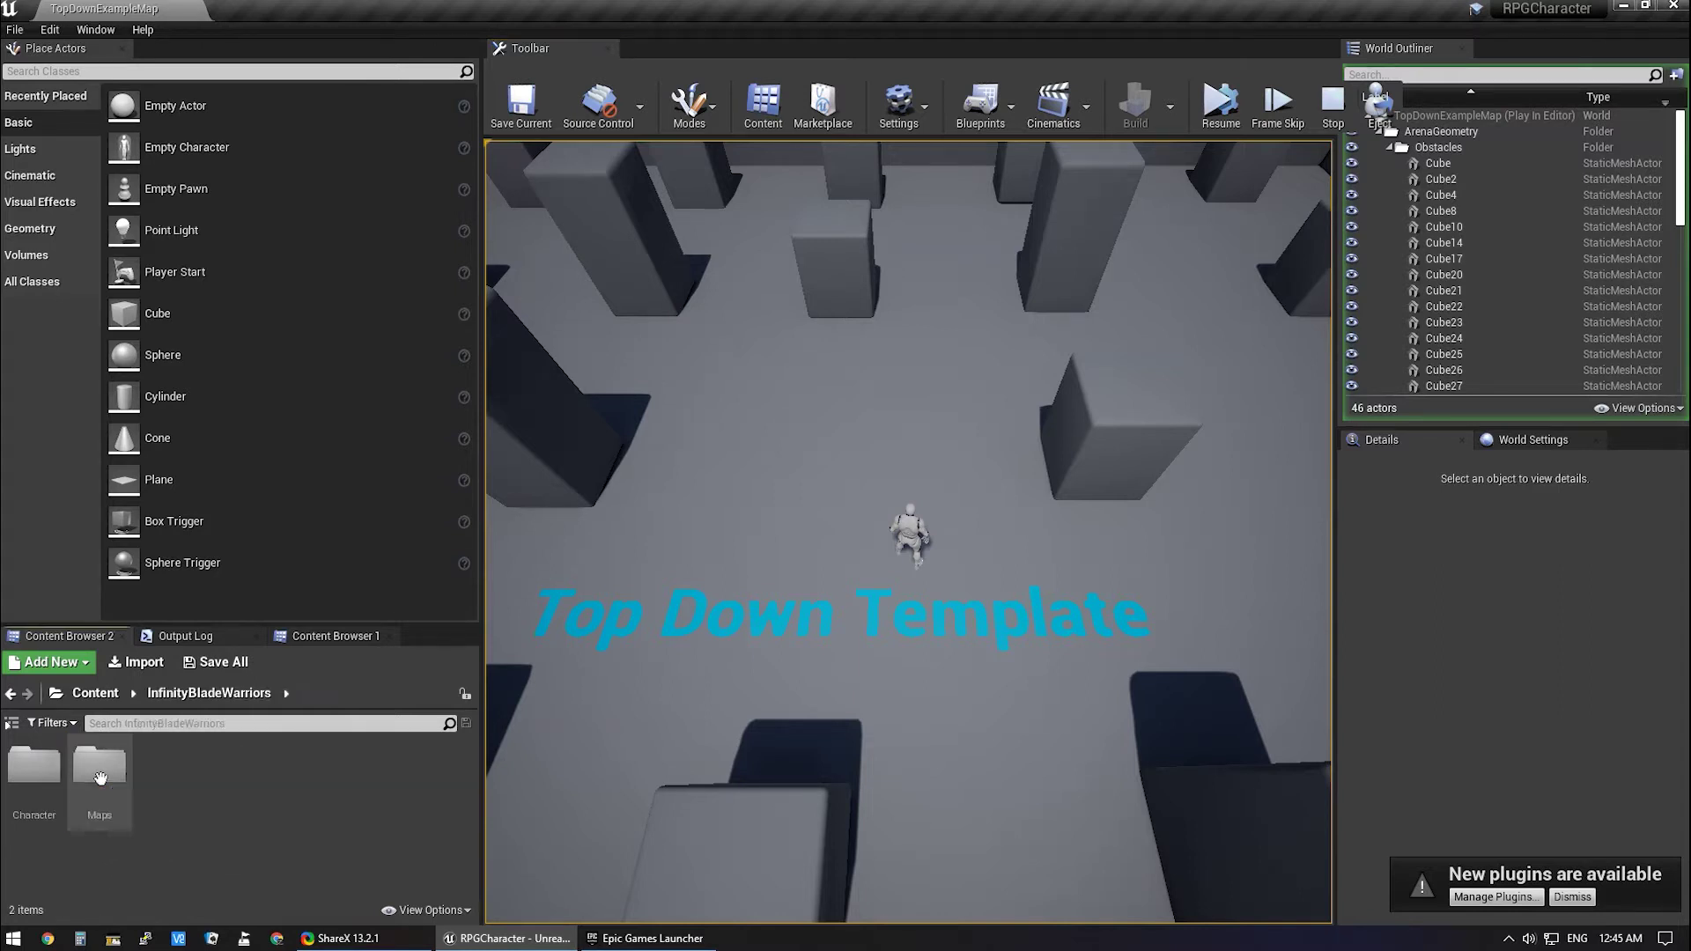
pyautogui.doubleClick(24, 764)
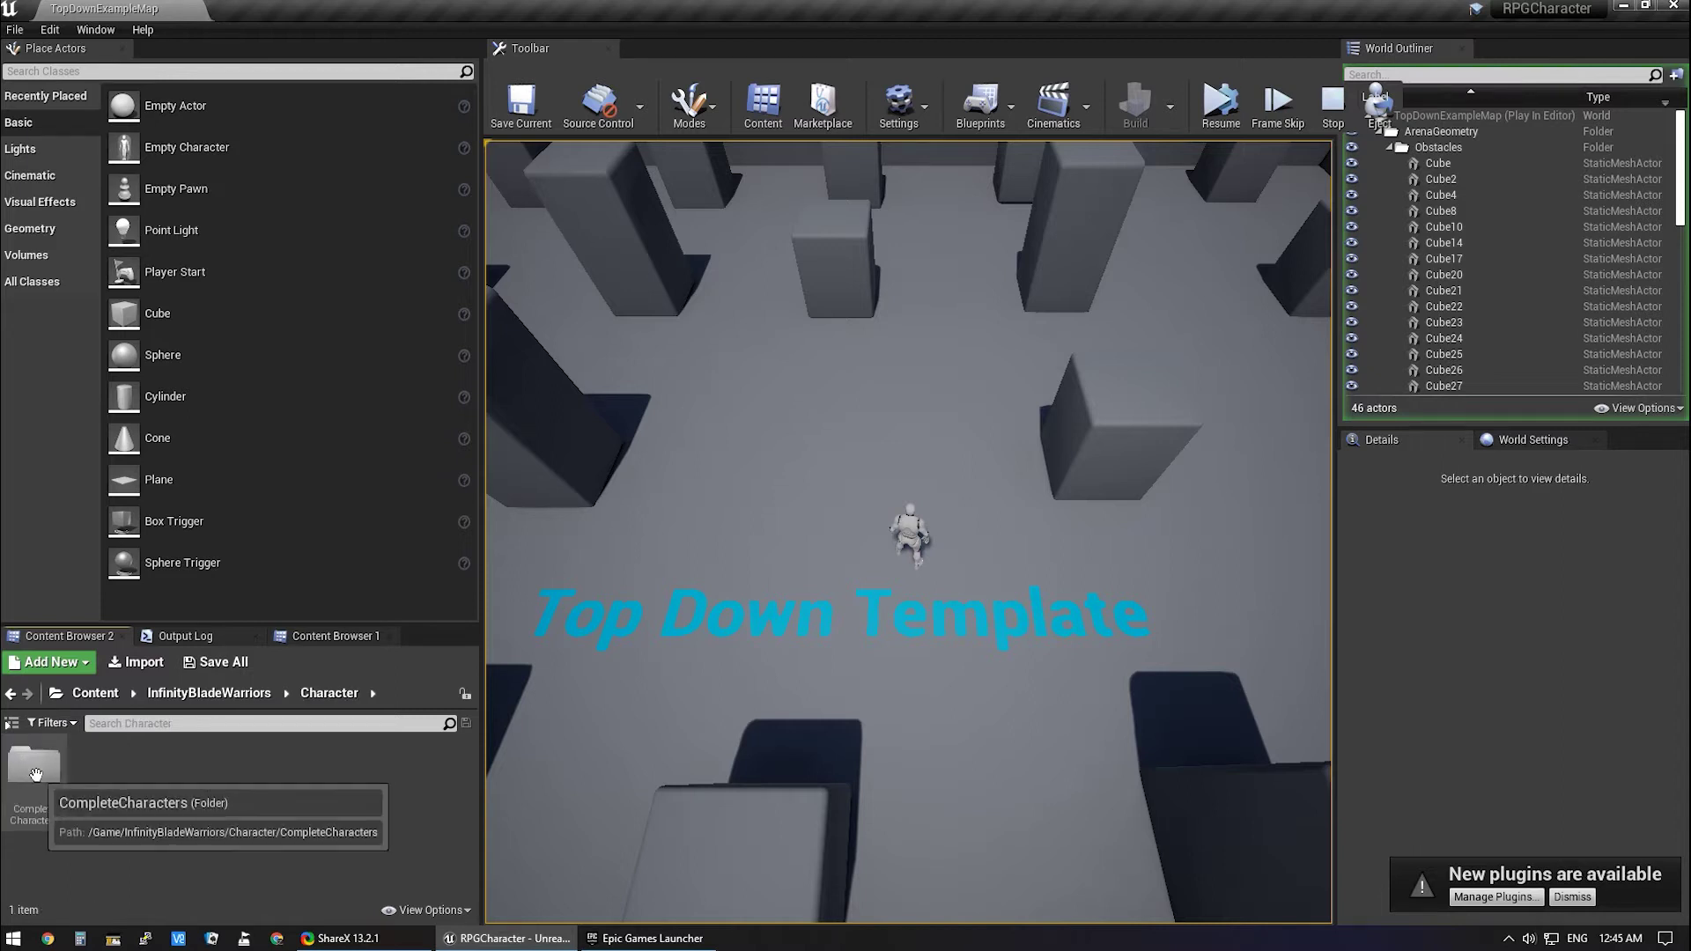
pyautogui.doubleClick(25, 765)
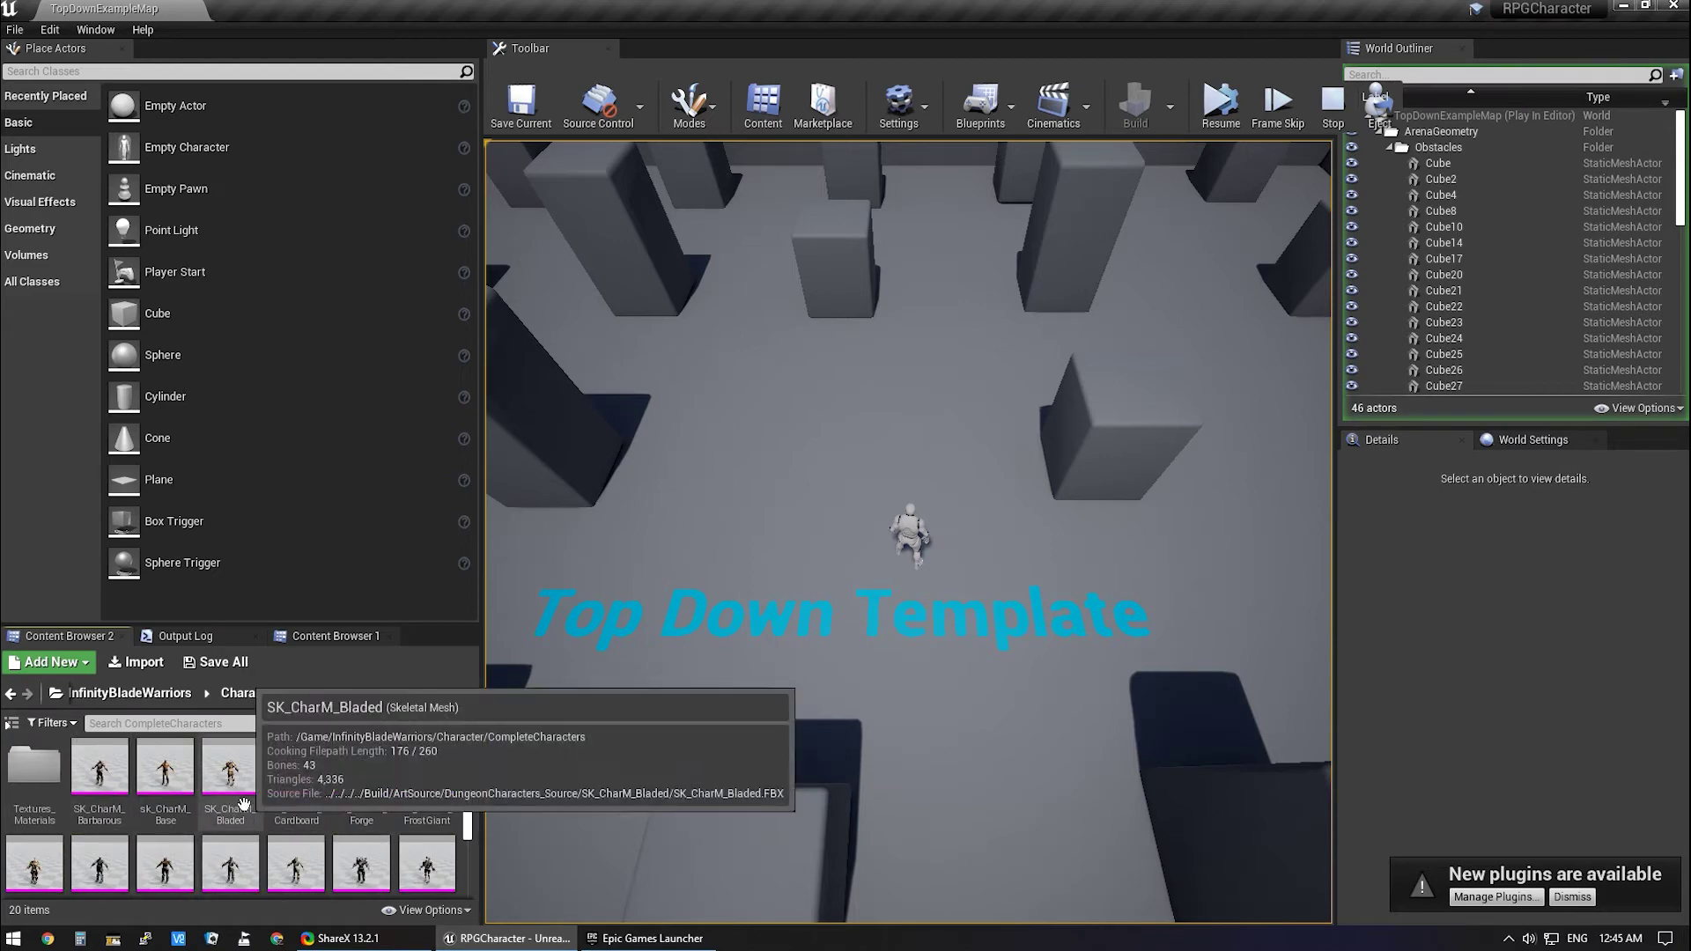
pyautogui.scroll(-3, 467, 878)
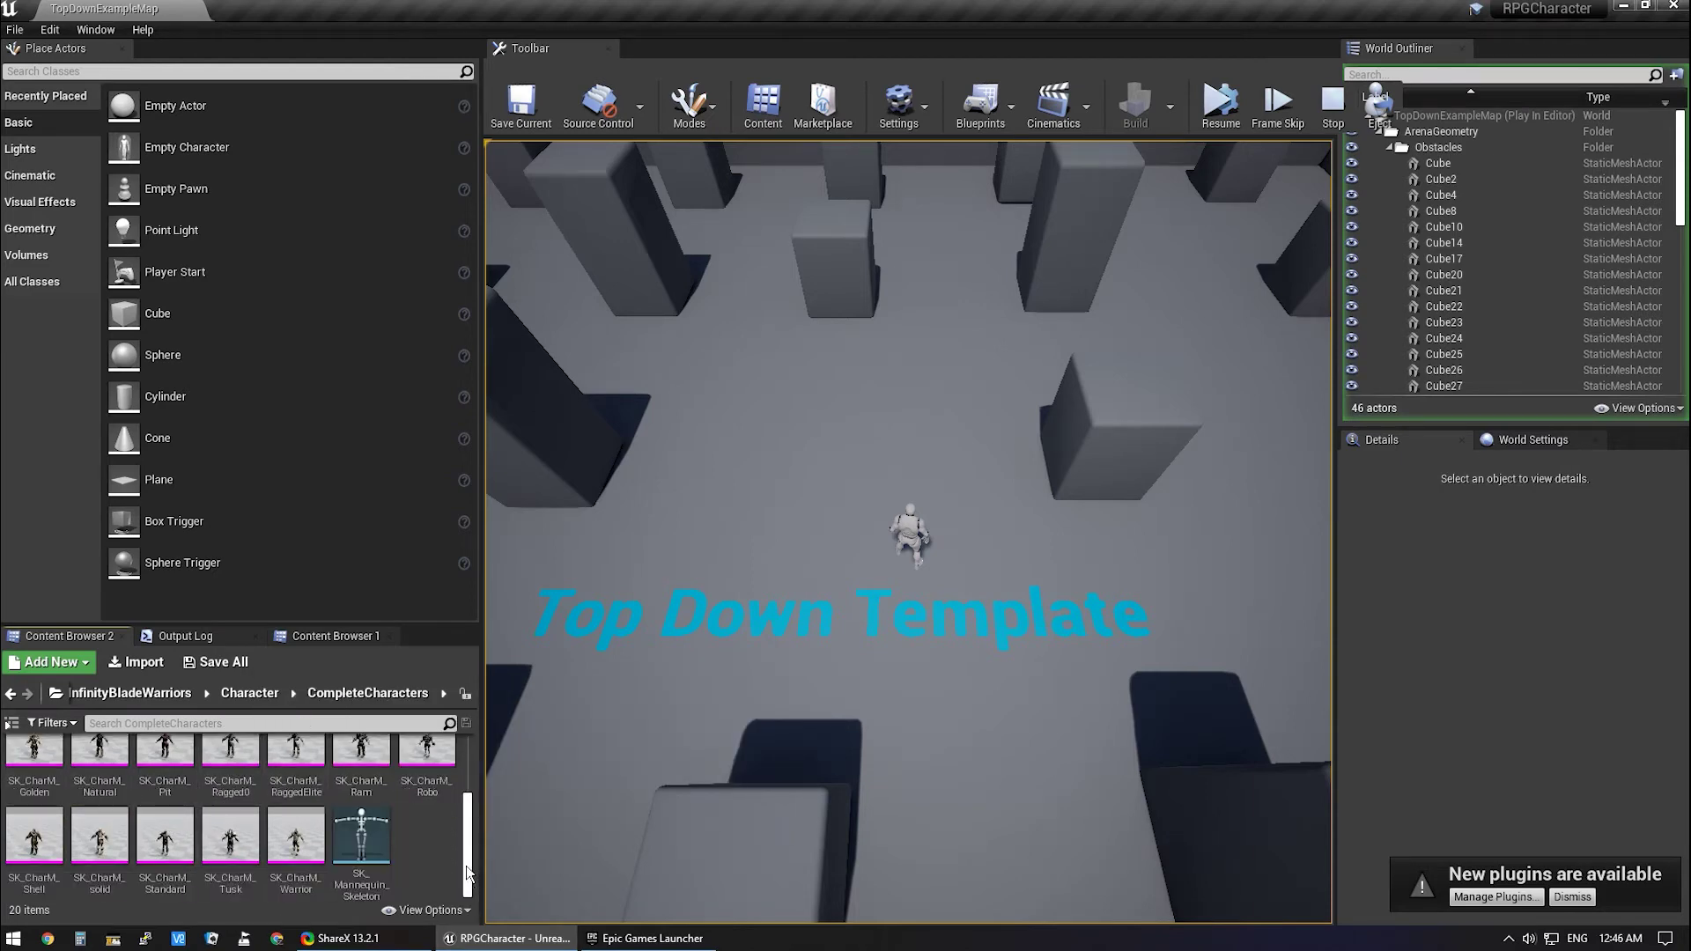
pyautogui.click(417, 763)
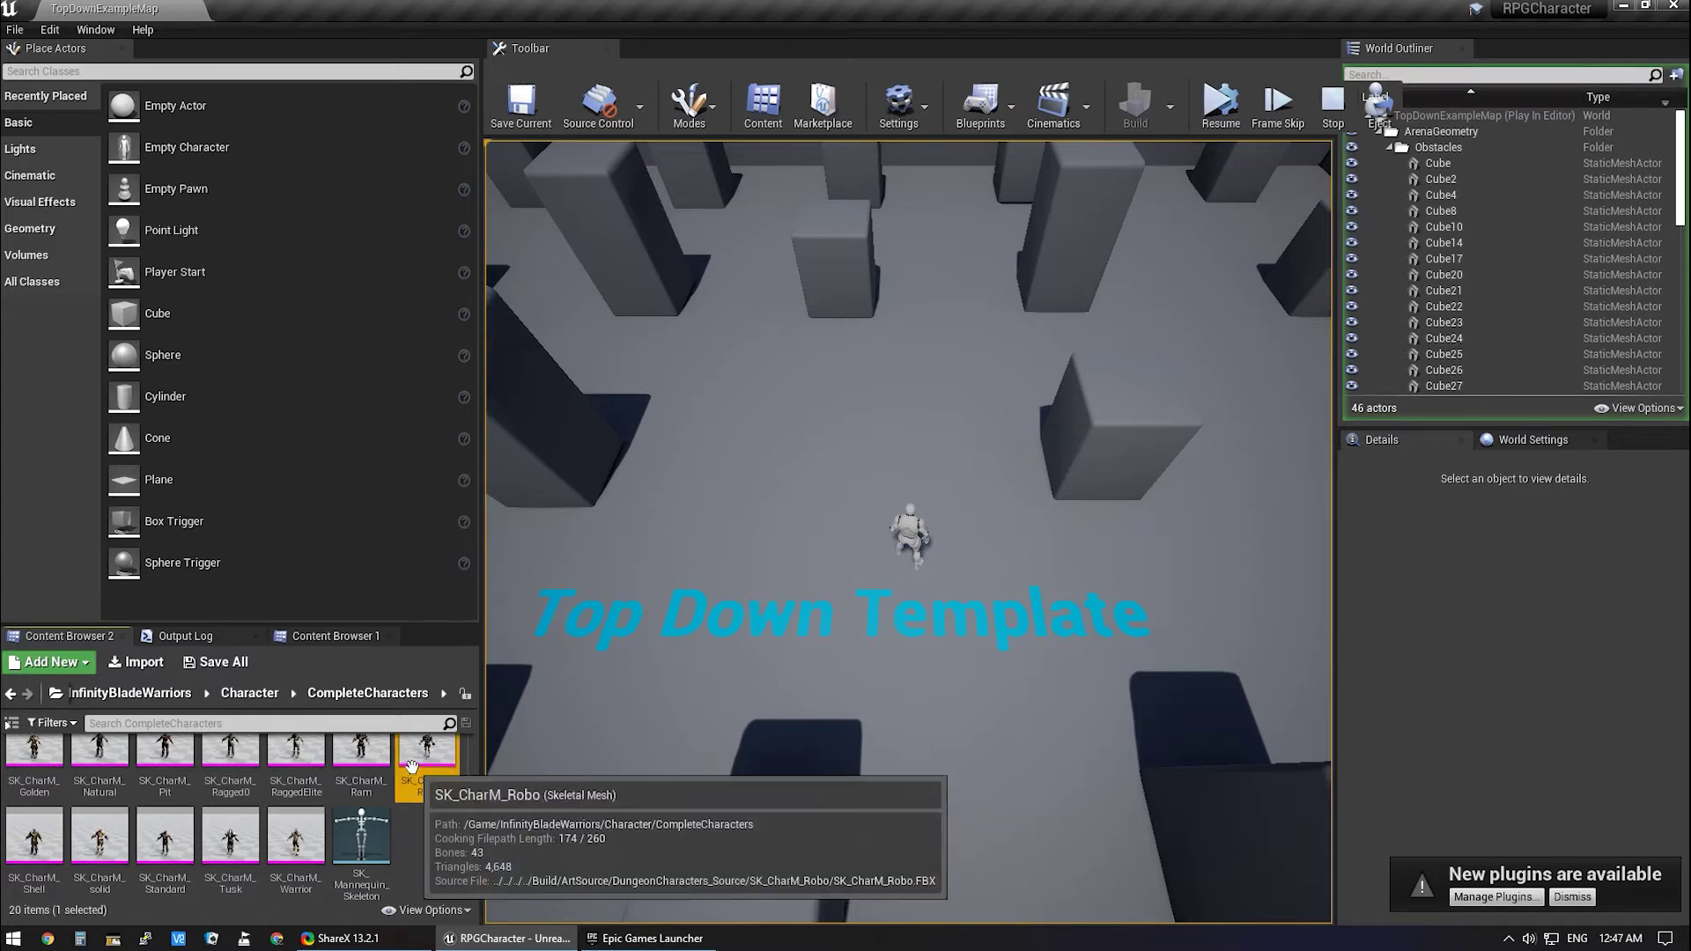
pyautogui.moveTo(417, 763); pyautogui.dragTo(564, 472)
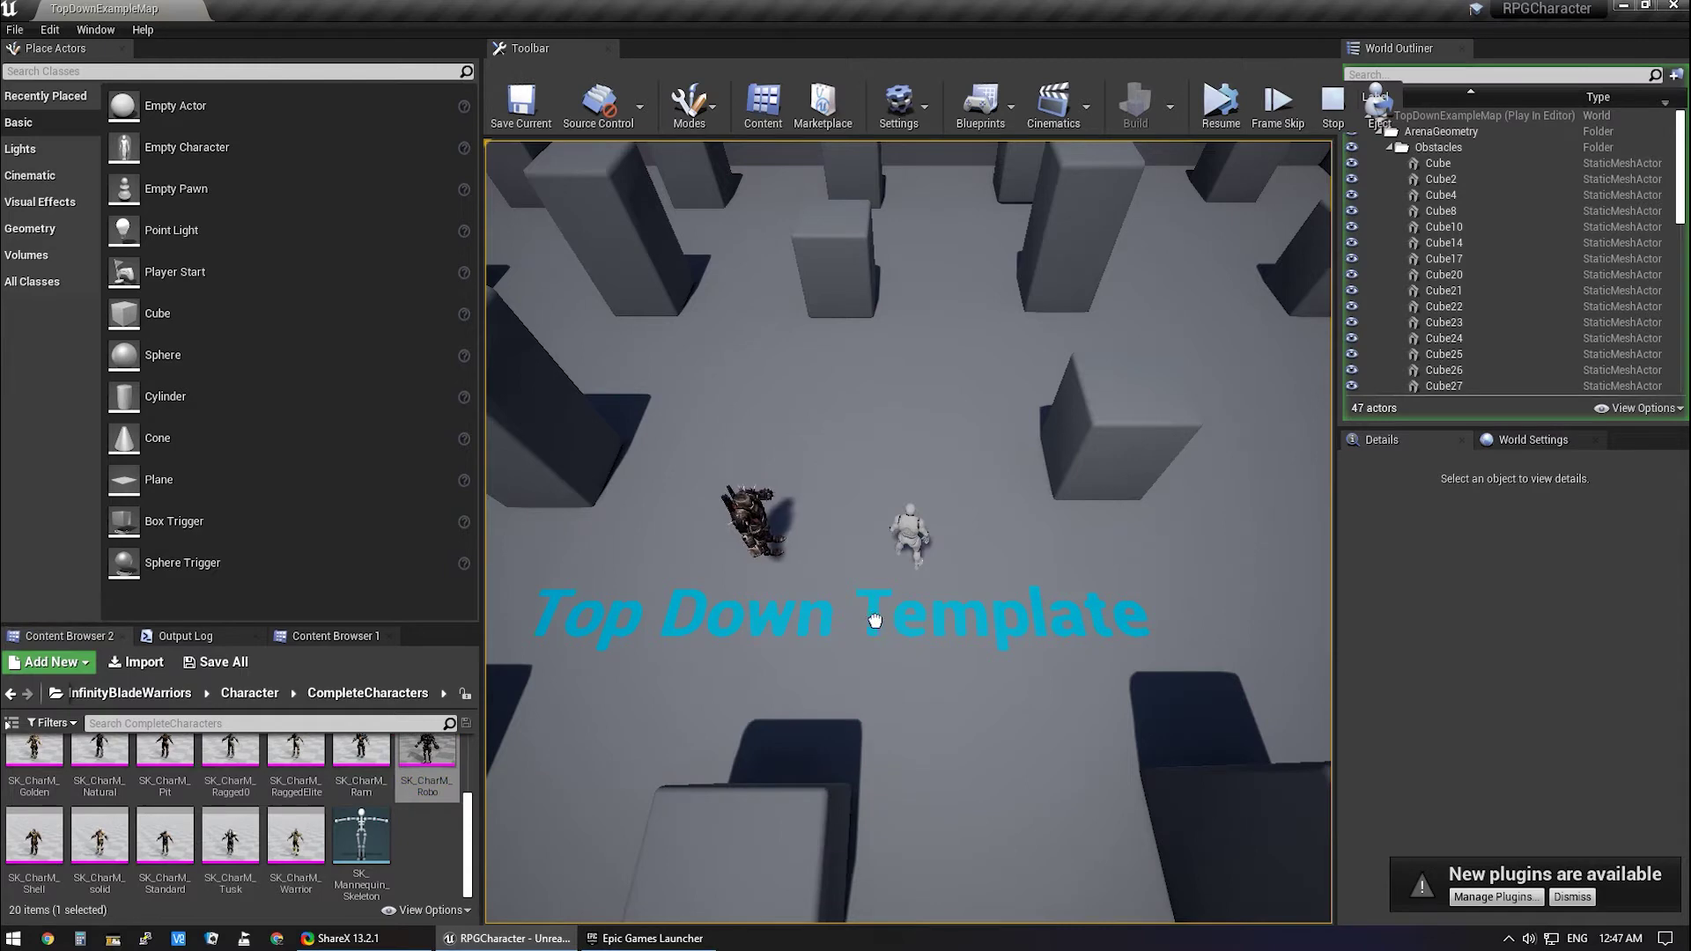
pyautogui.moveTo(760, 586); pyautogui.dragTo(870, 617)
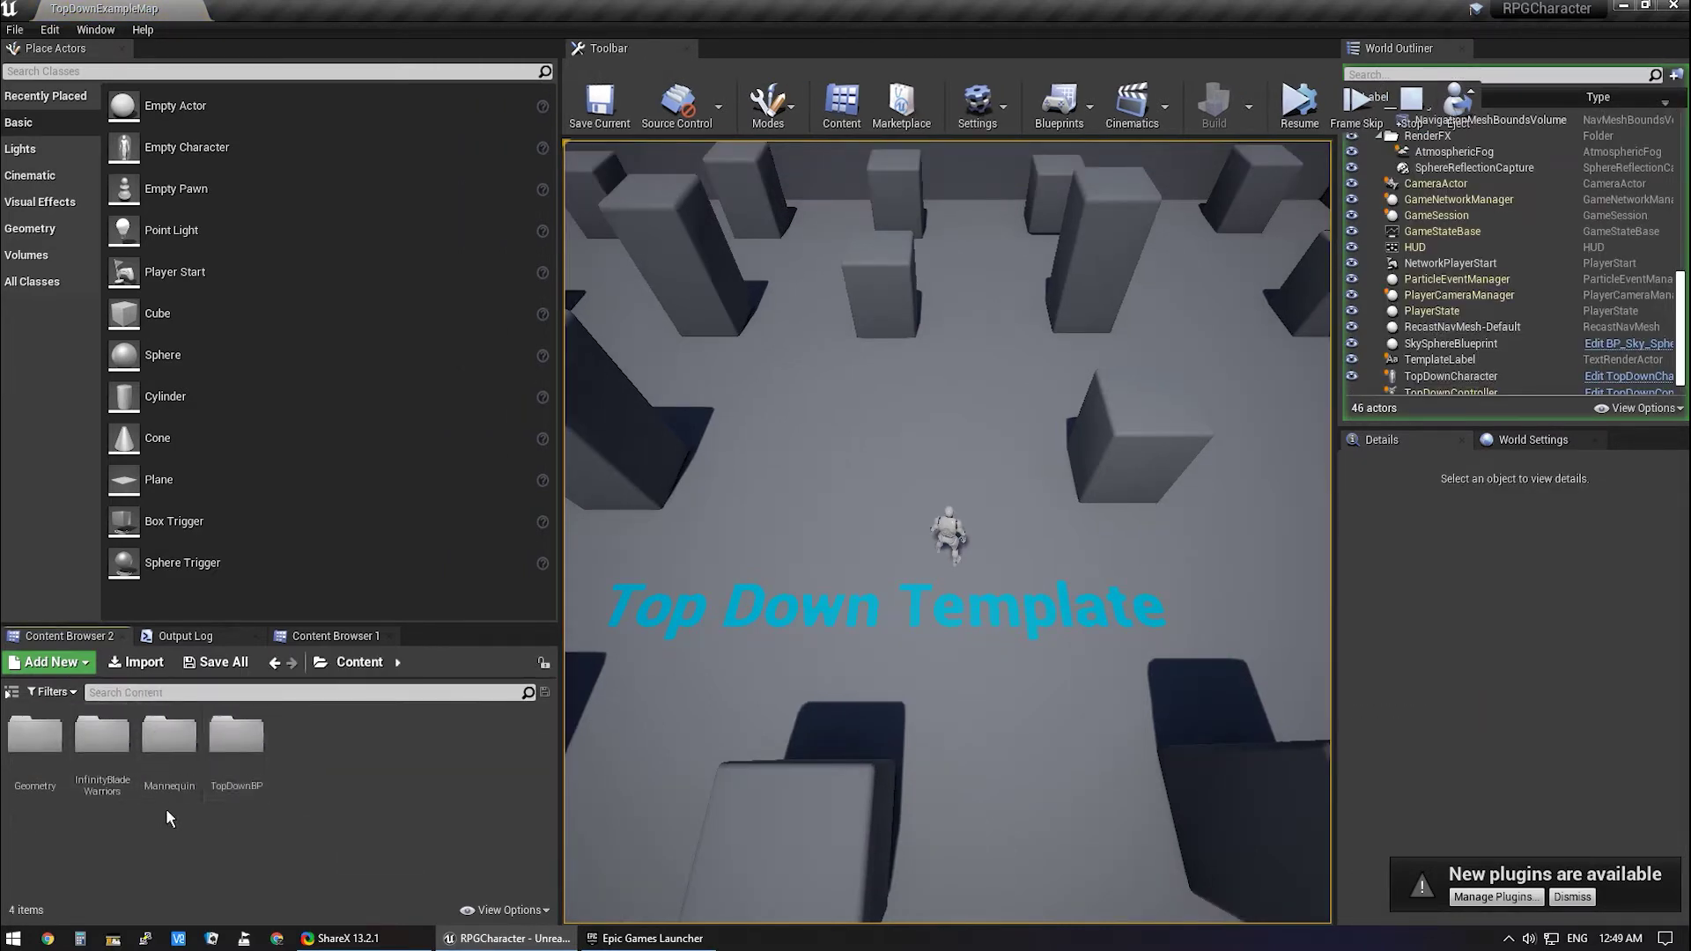
# Open Mannequin > Animations and inspect ThirdPerson_AnimBP and ThirdPersonRun.
pyautogui.doubleClick(174, 748)
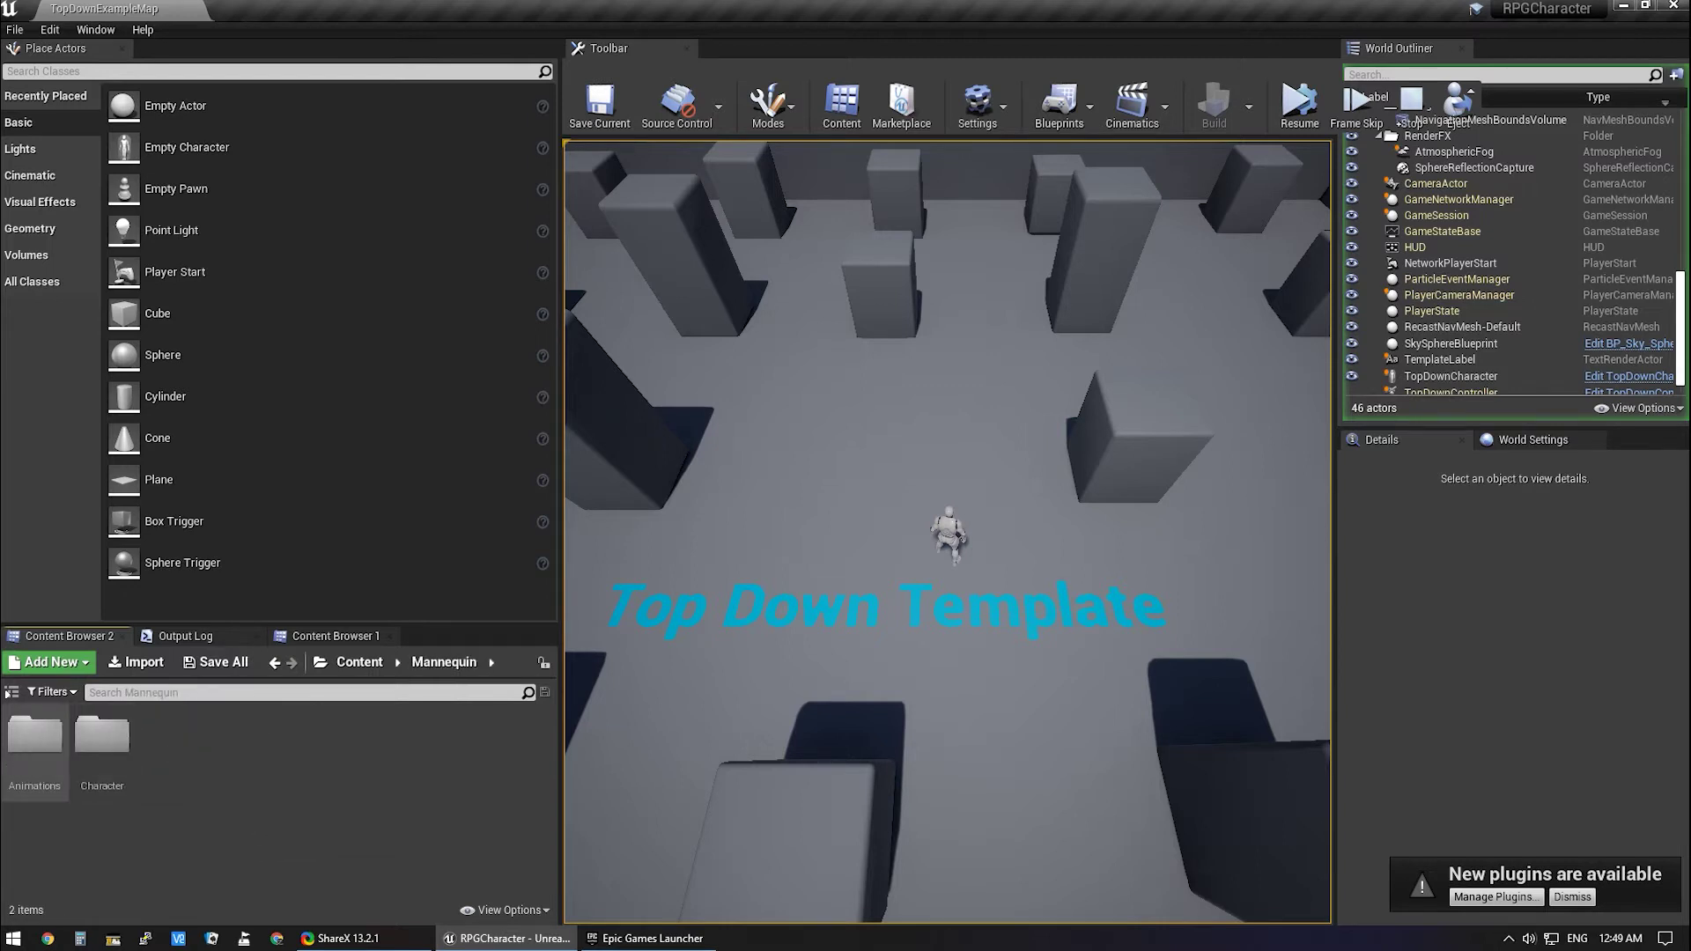
pyautogui.doubleClick(34, 750)
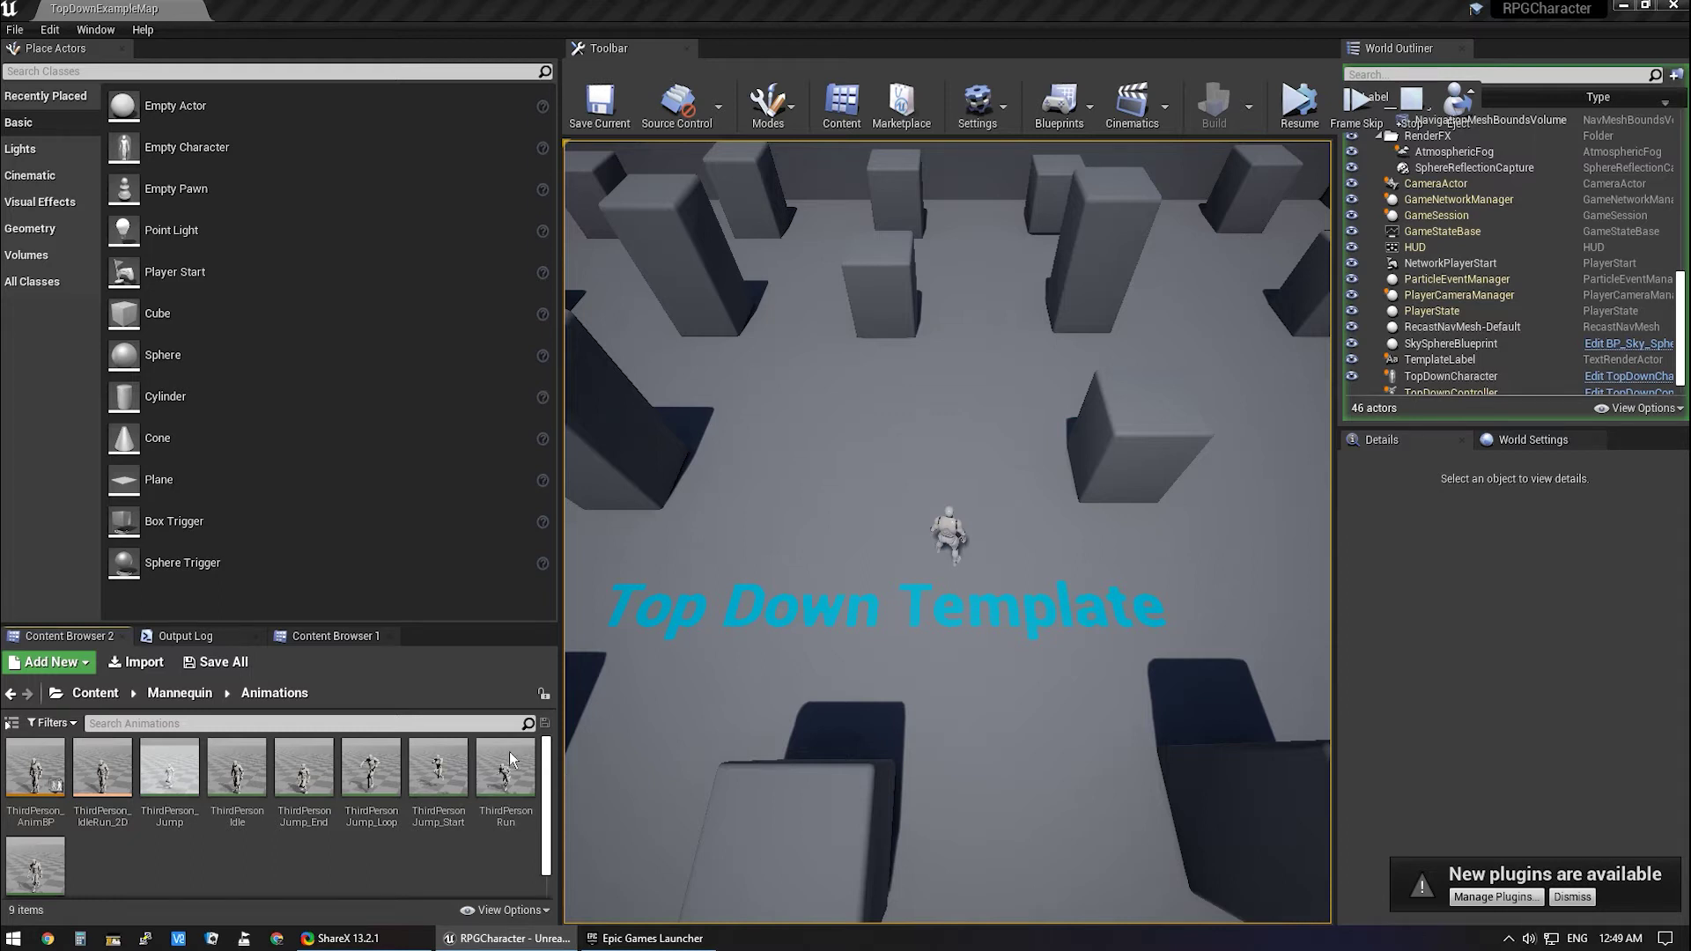
pyautogui.moveTo(32, 792)
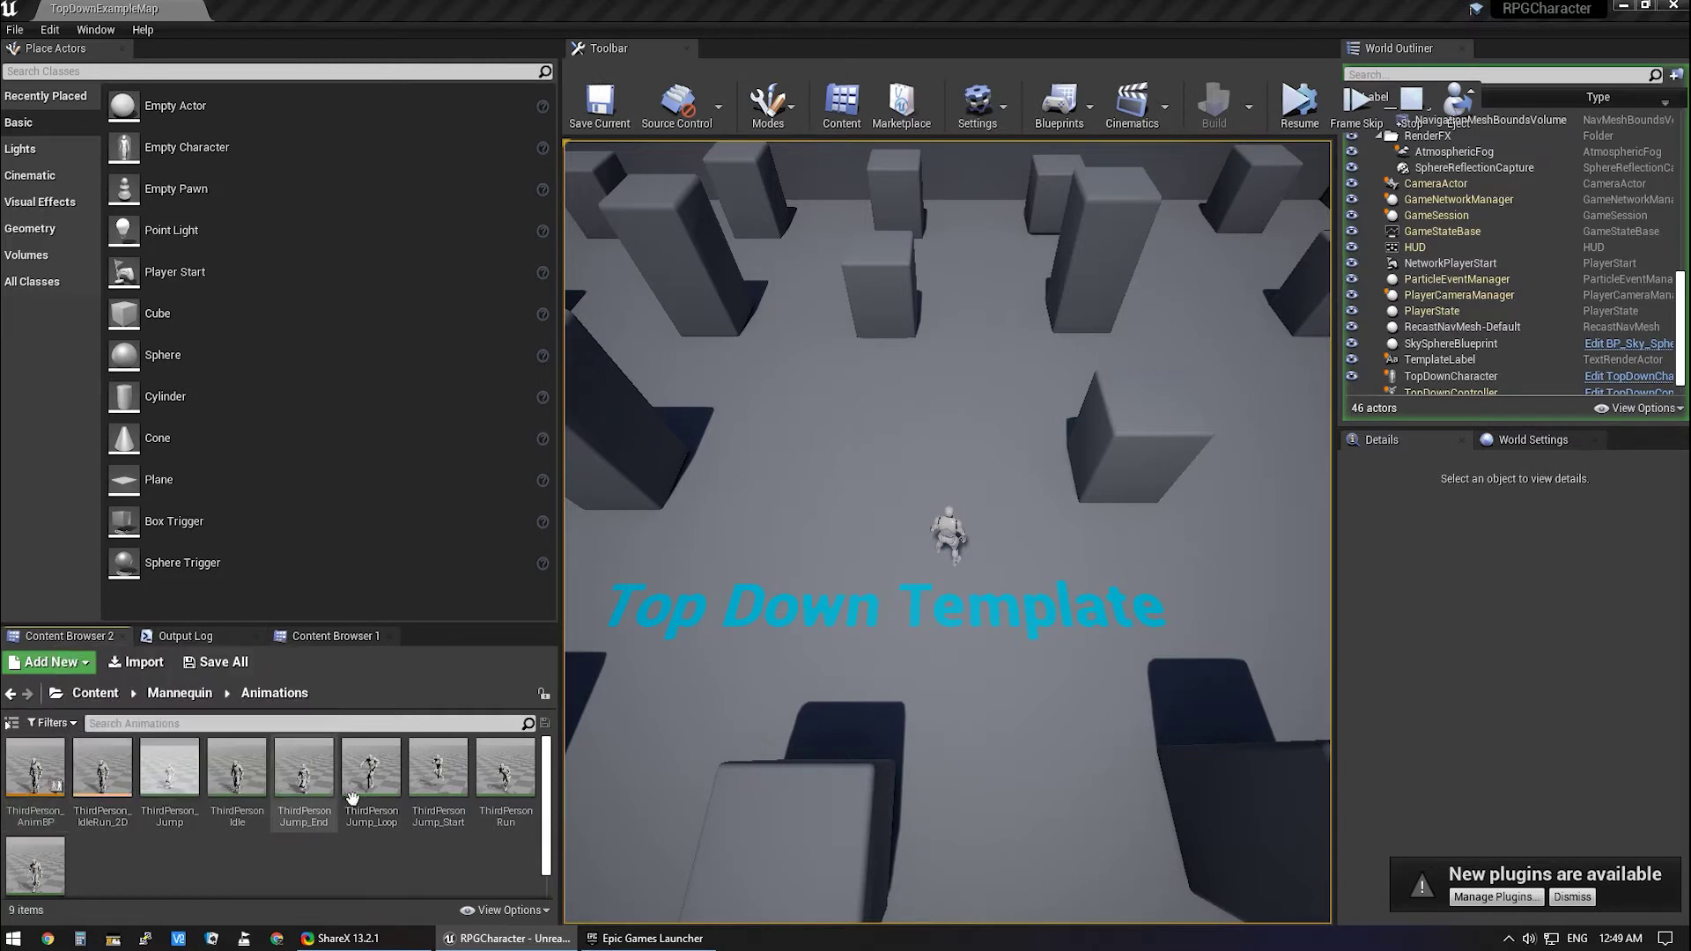
pyautogui.moveTo(507, 781)
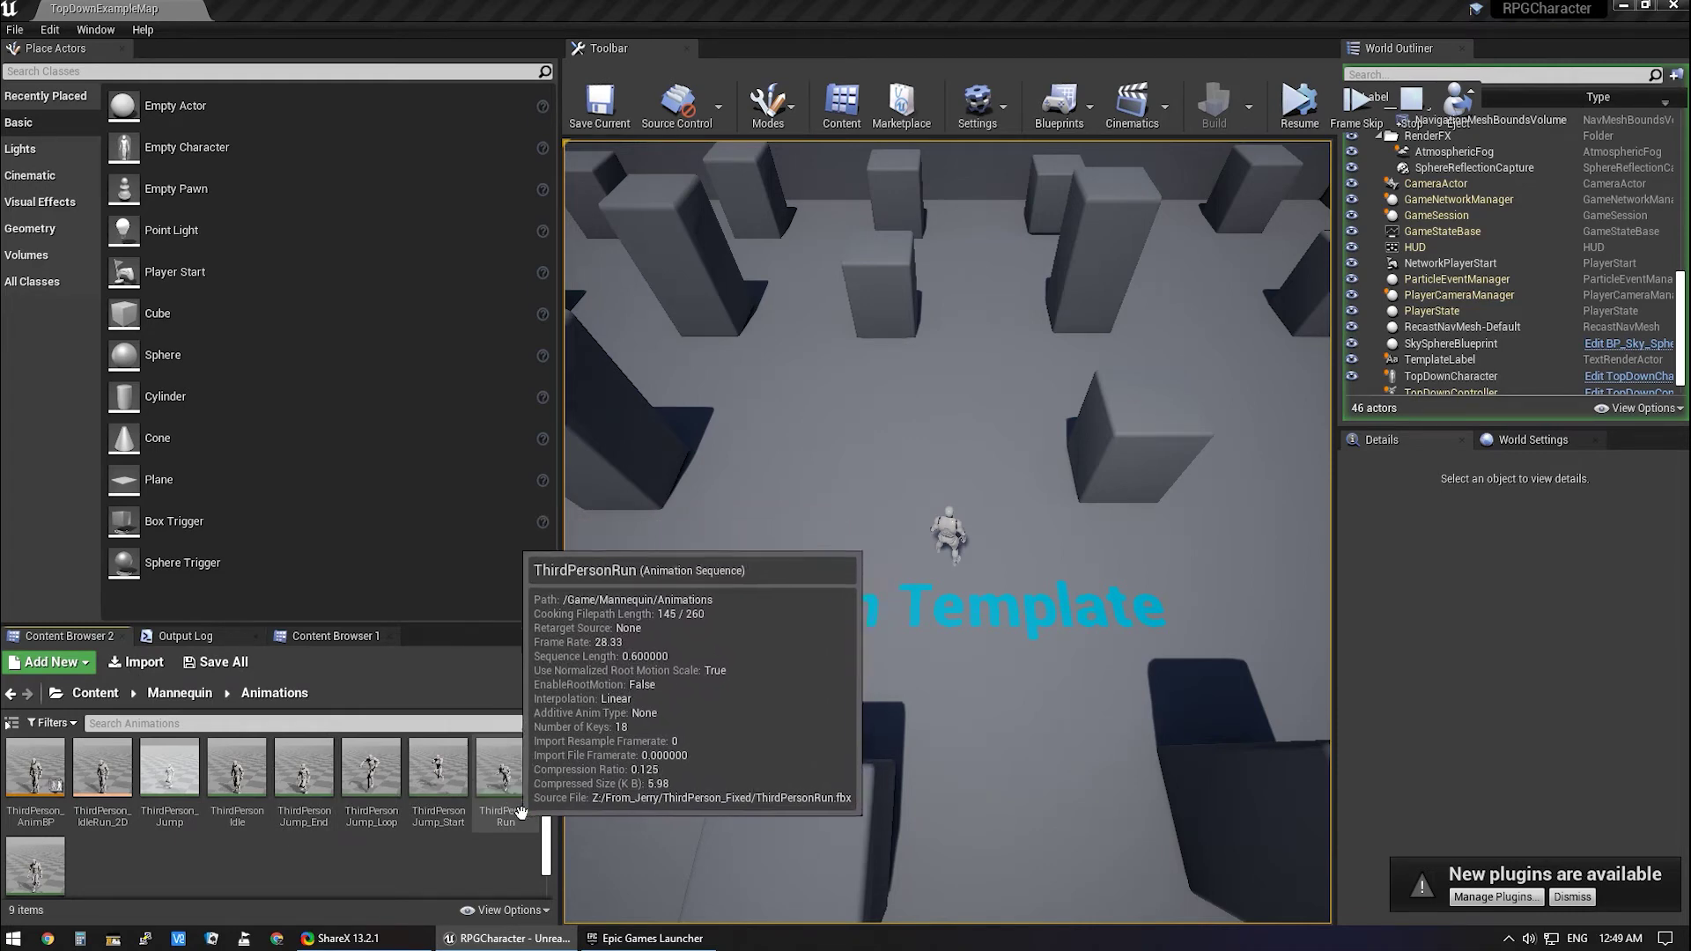
# Open ThirdPersonRun and switch to its SK_Mannequin_Skeleton in the skeleton editor.
pyautogui.doubleClick(493, 828)
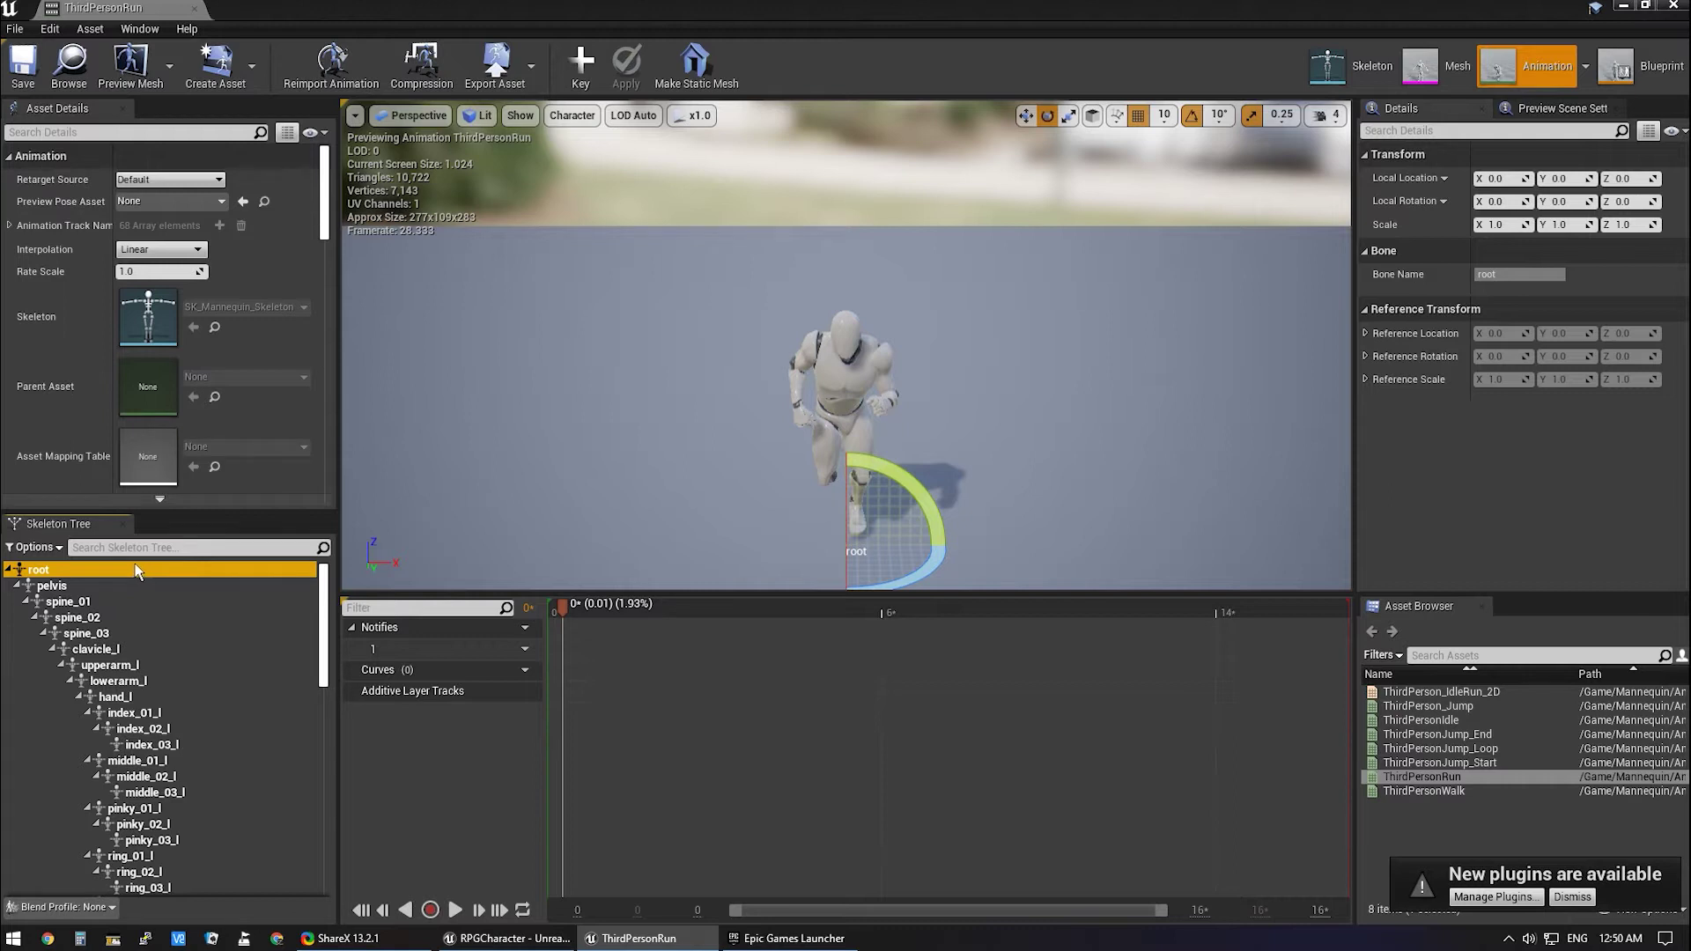
pyautogui.click(1345, 84)
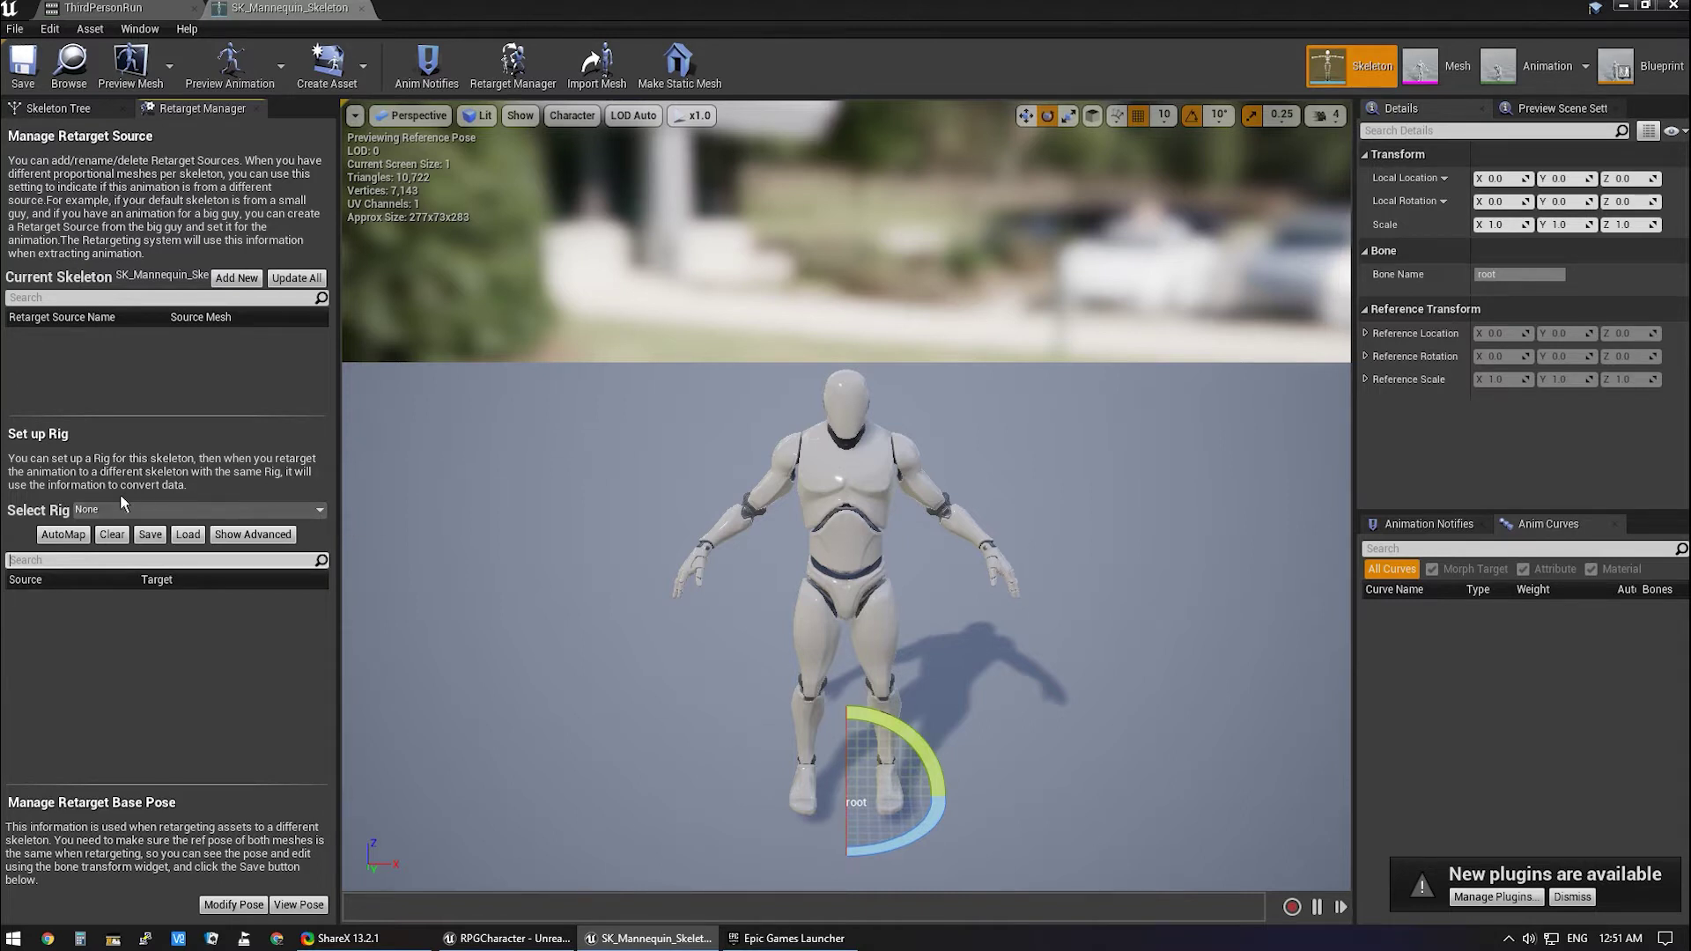
# Assign the Humanoid rig to SK_Mannequin_Skeleton, save it, and return to ThirdPersonRun.
pyautogui.click(320, 511)
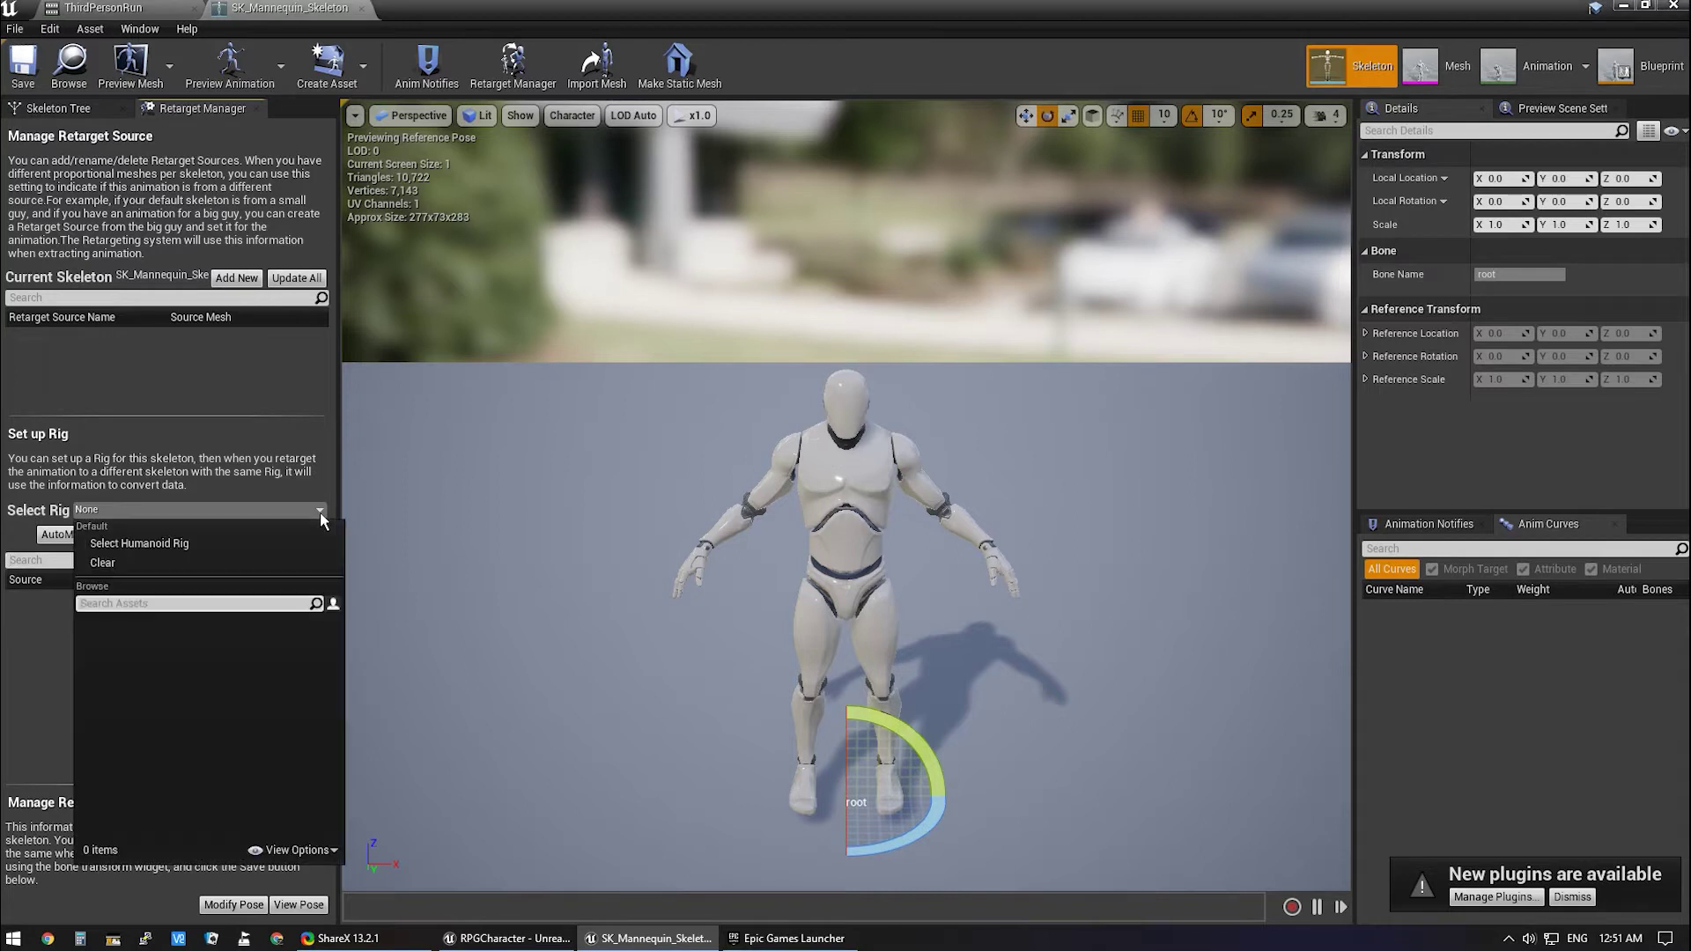
pyautogui.click(154, 545)
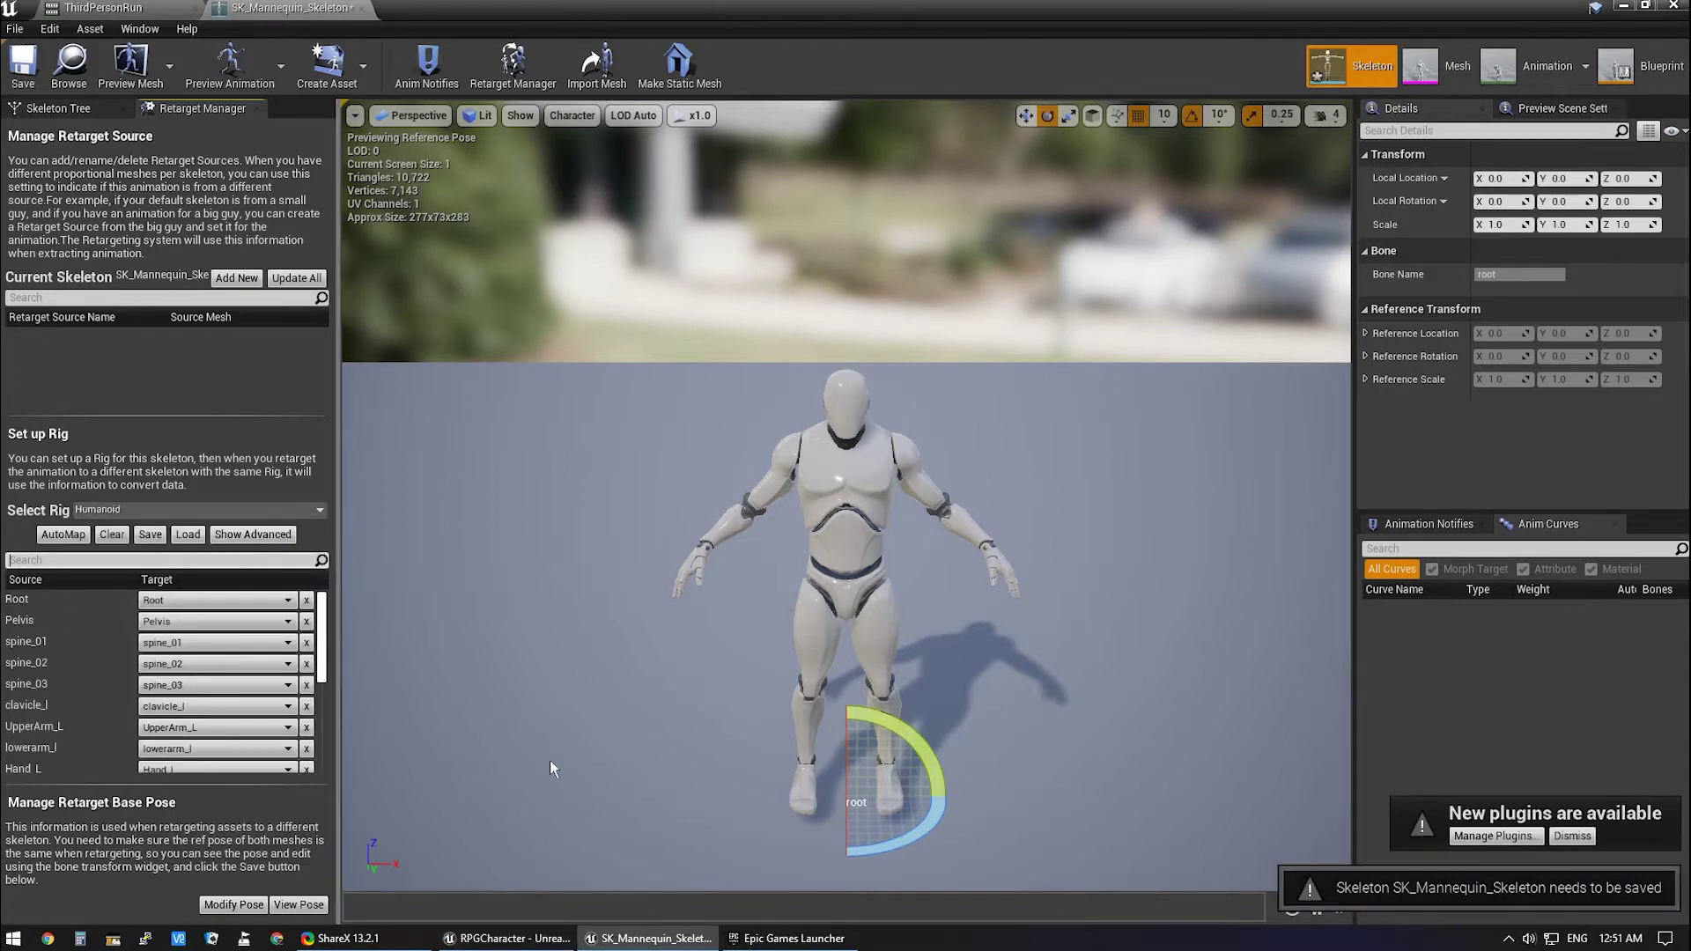
pyautogui.click(321, 566)
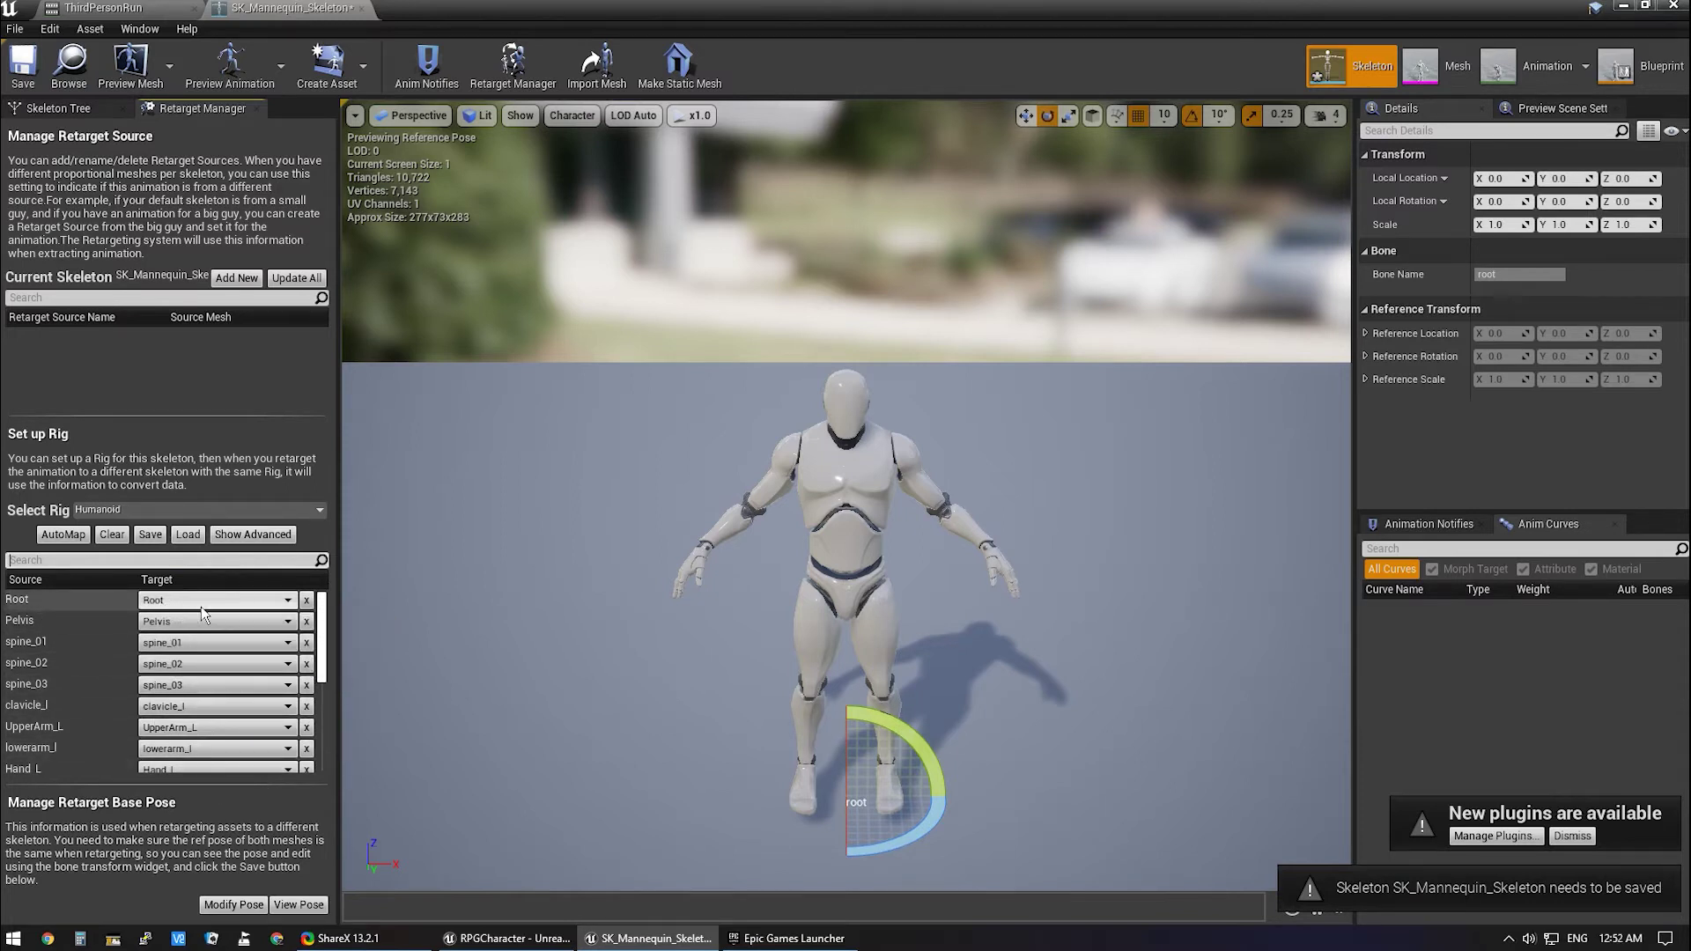
pyautogui.click(321, 601)
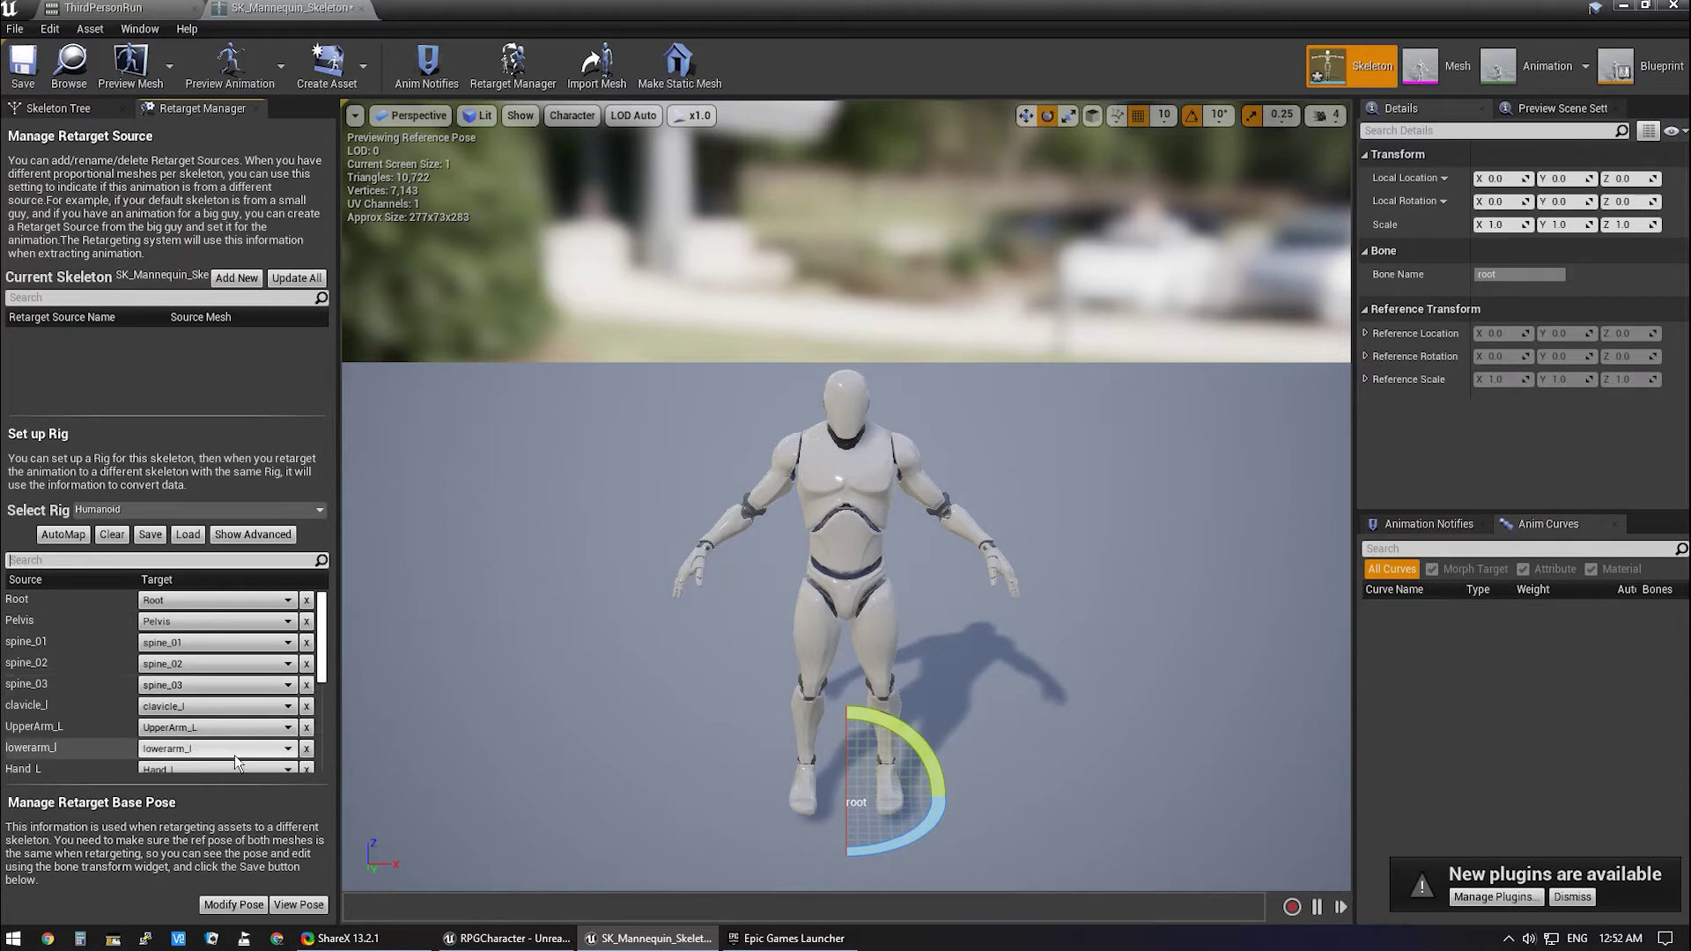
pyautogui.click(23, 77)
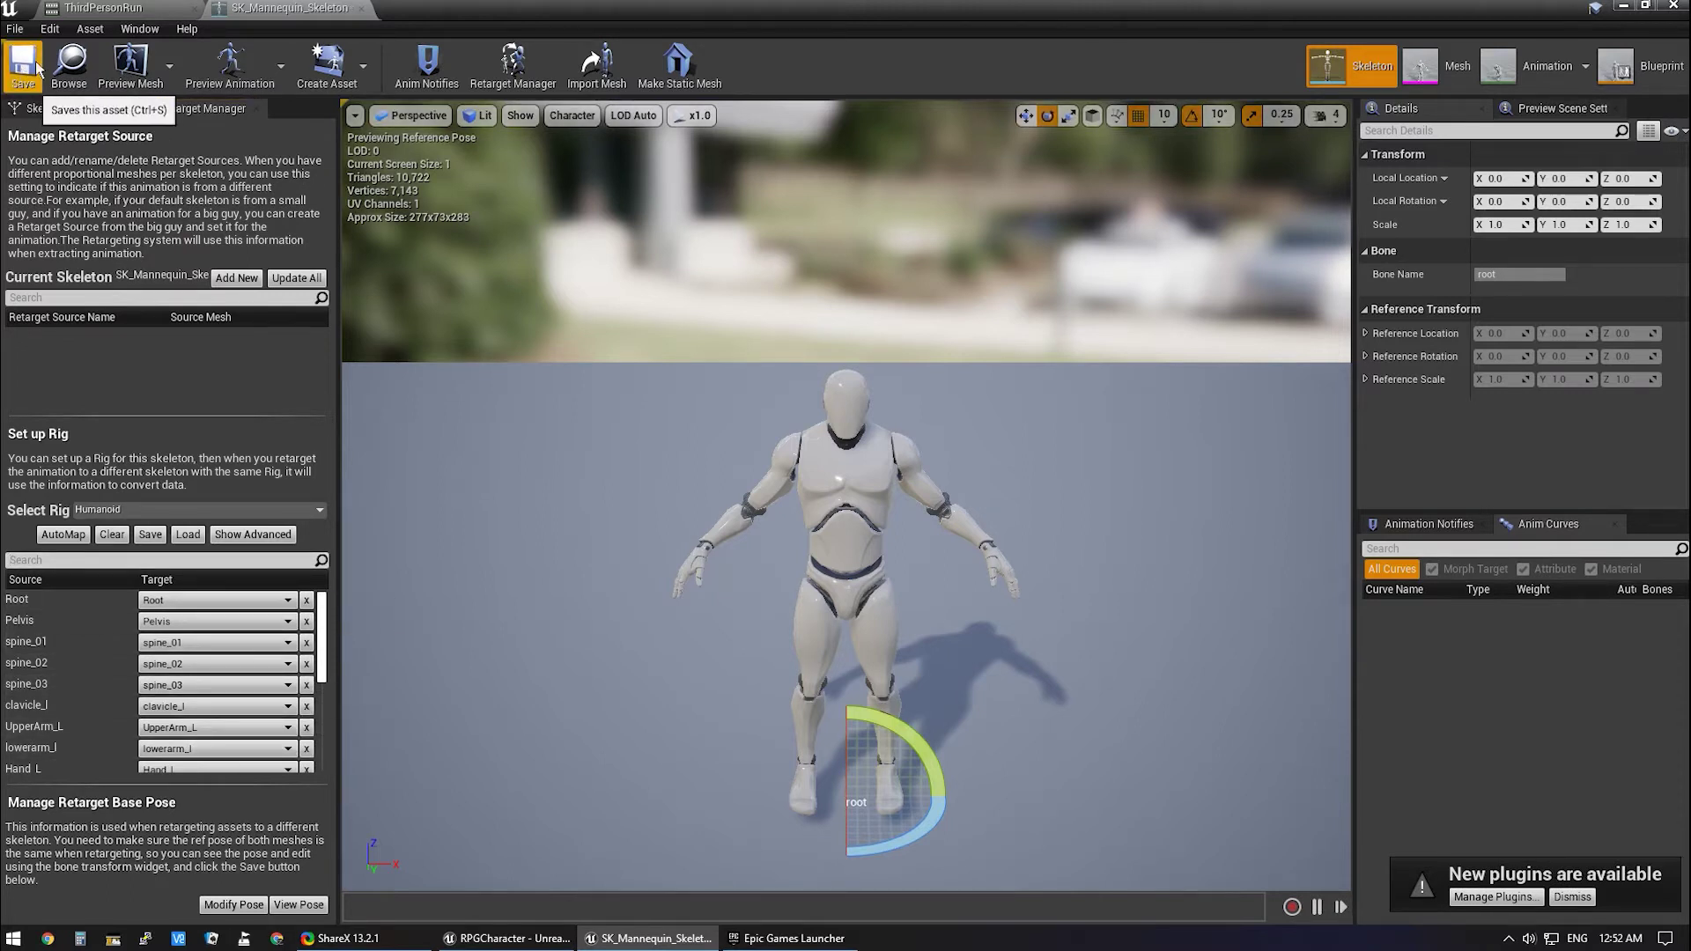
pyautogui.click(361, 9)
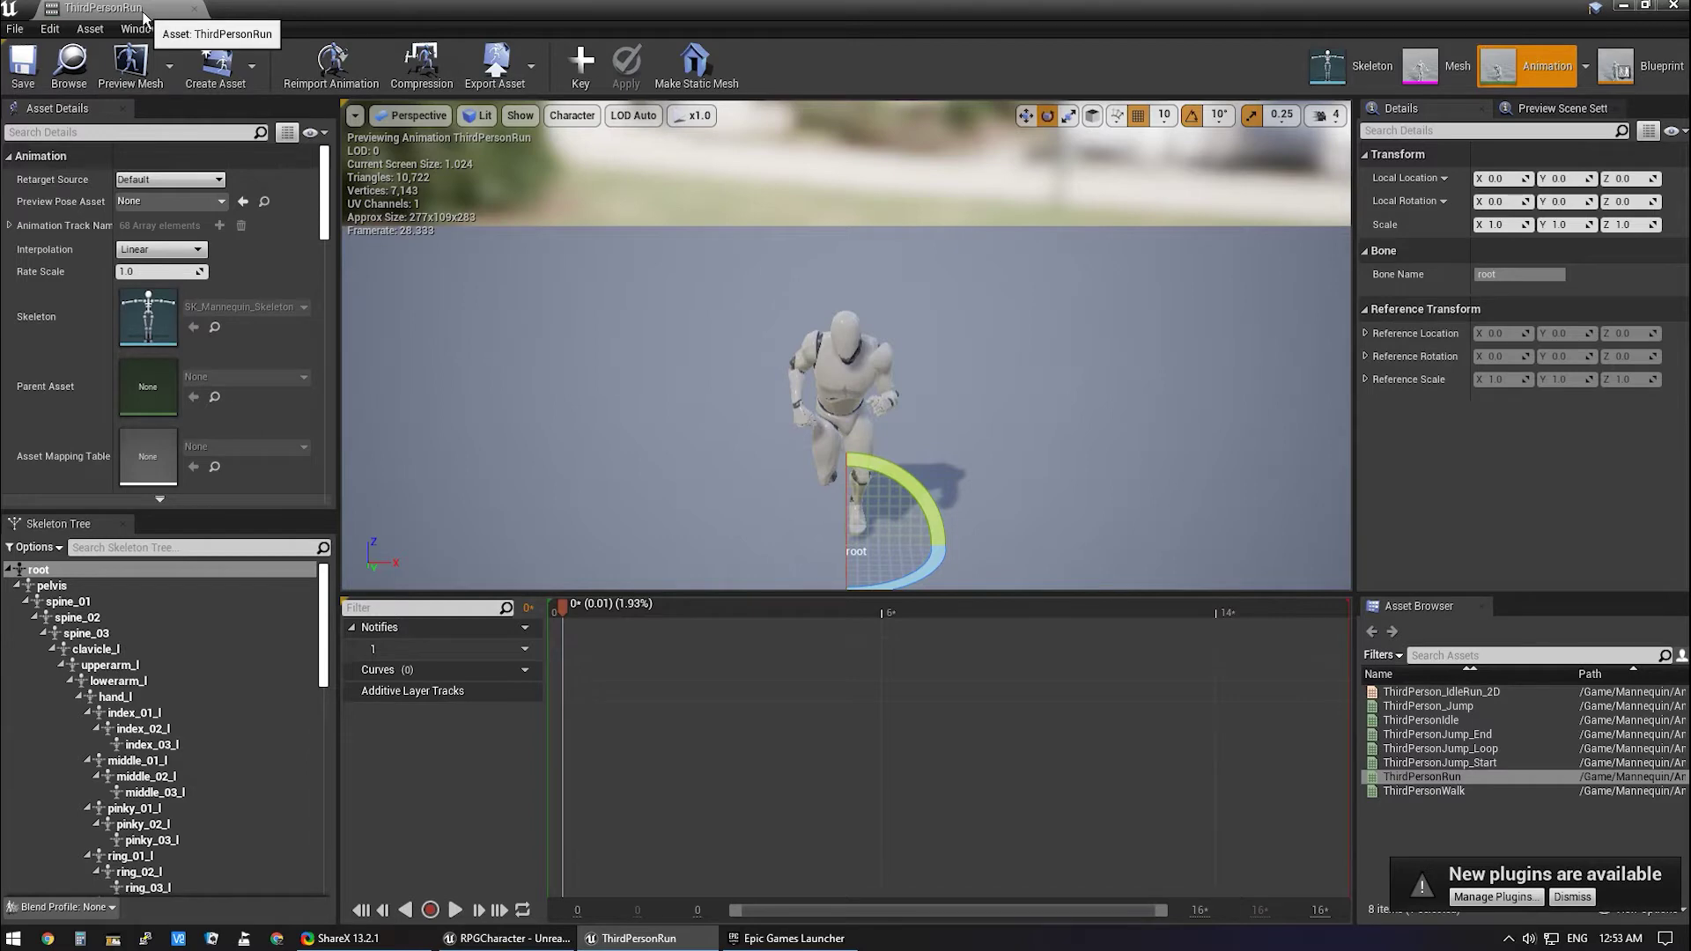
# Close ThirdPersonRun and select SK_CharM_Robo in InfinityBladeWarriors > Character > CompleteCharacters.
pyautogui.click(193, 8)
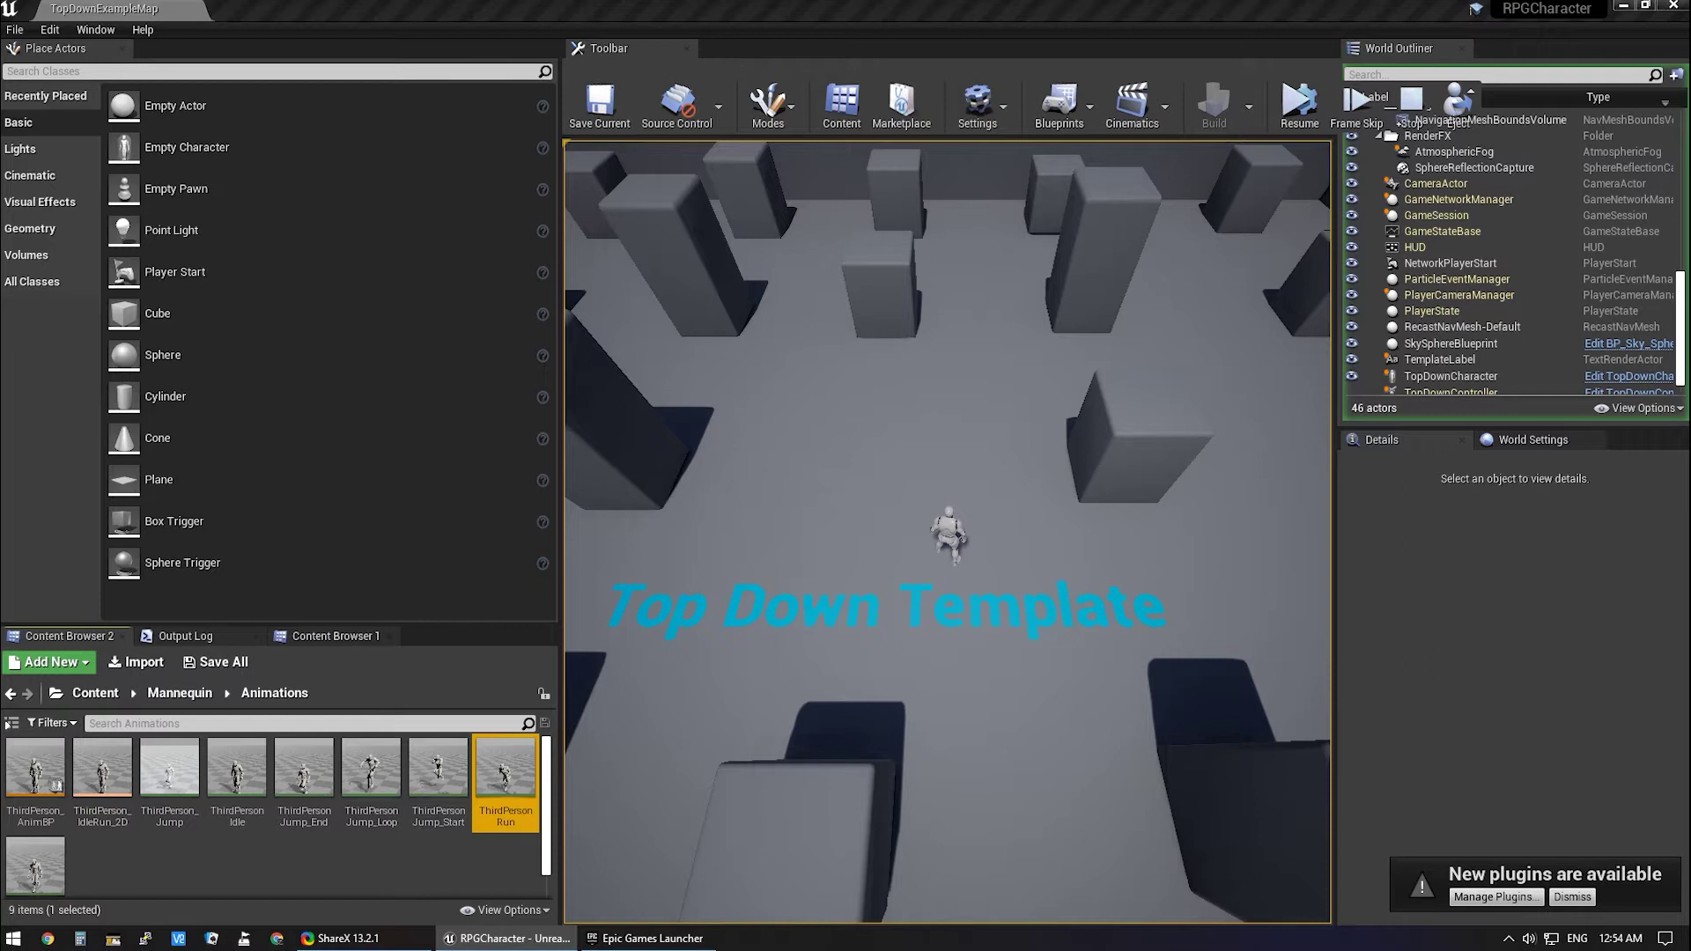
pyautogui.click(1677, 897)
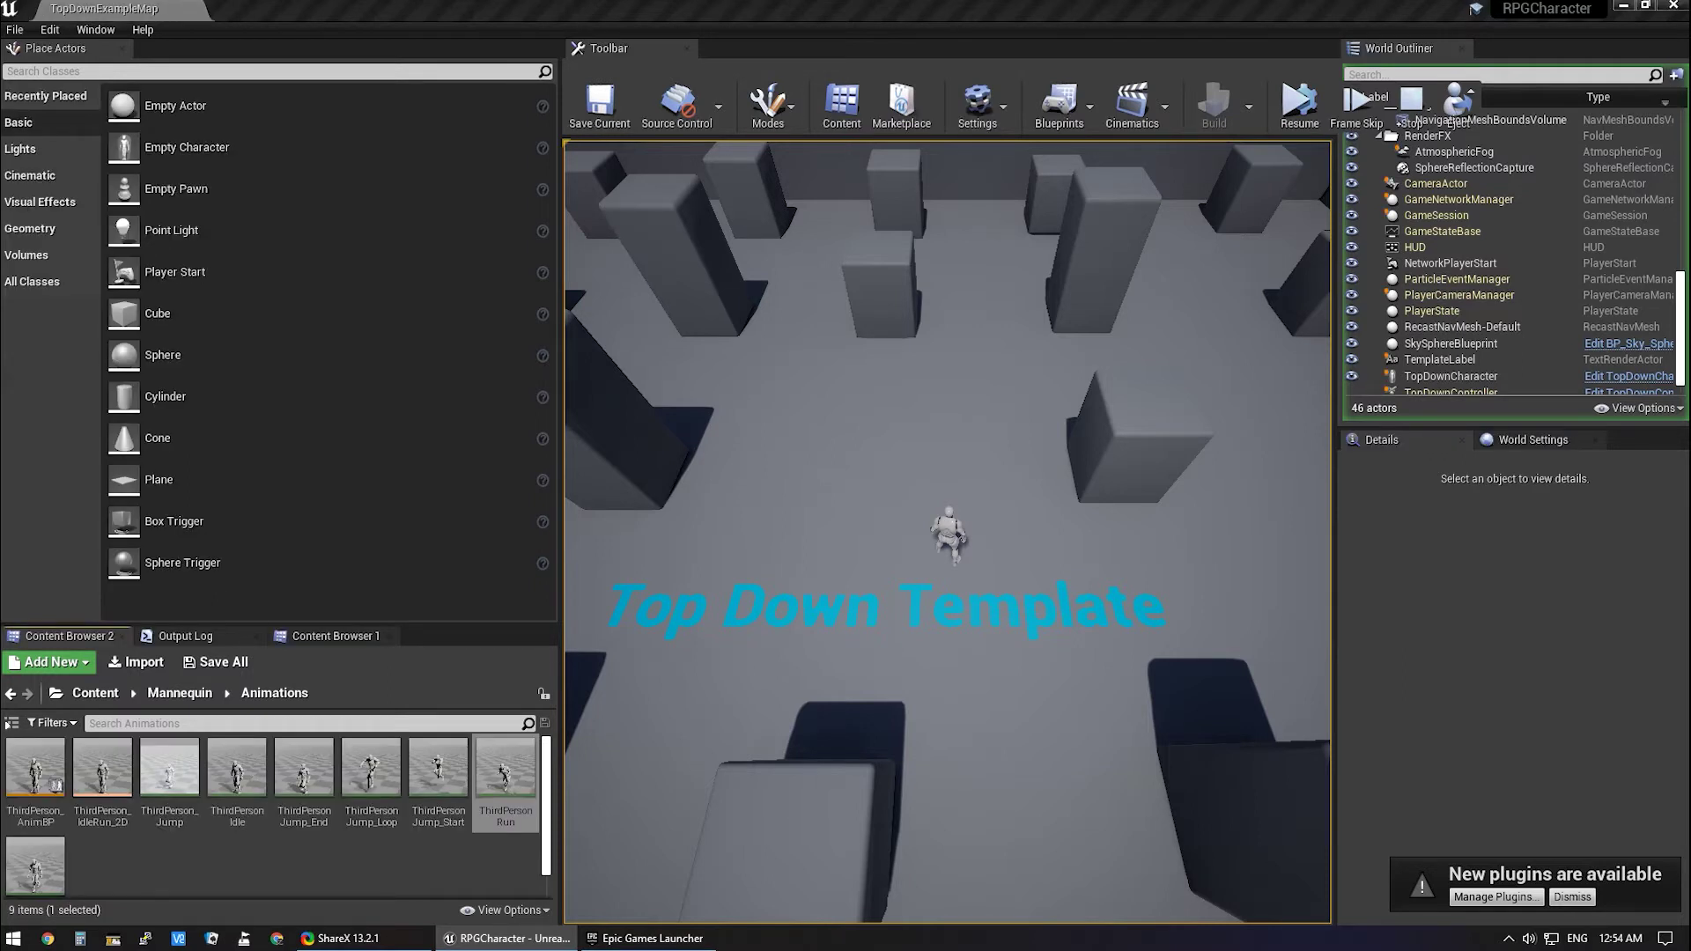
pyautogui.click(94, 693)
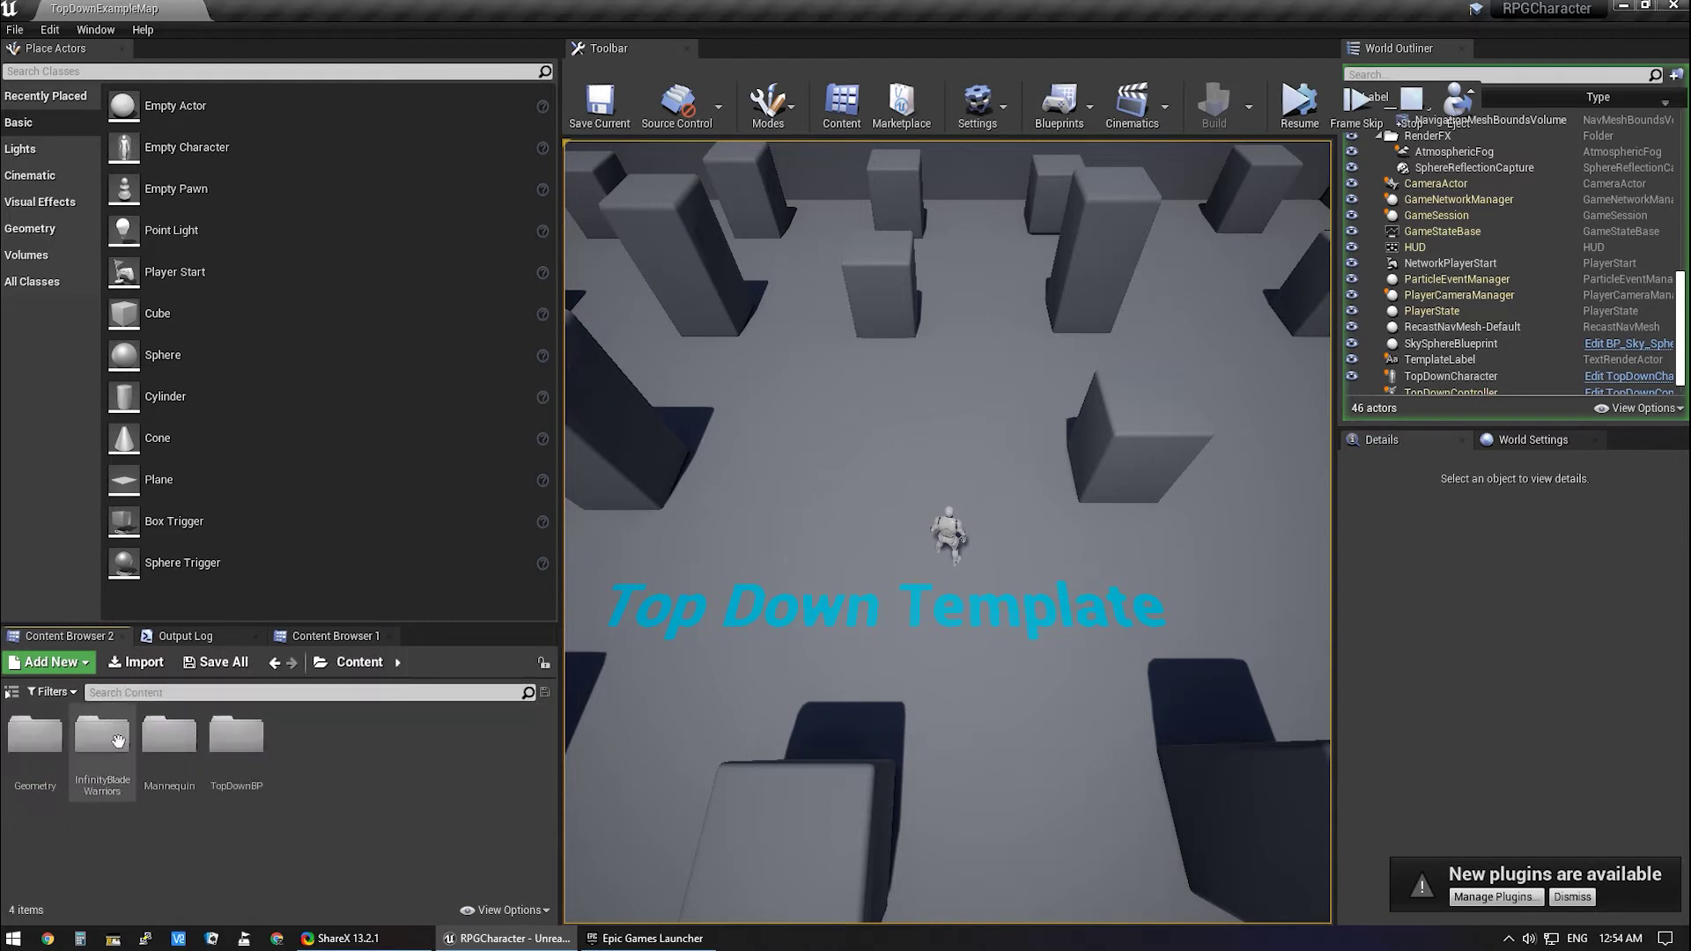
pyautogui.doubleClick(106, 766)
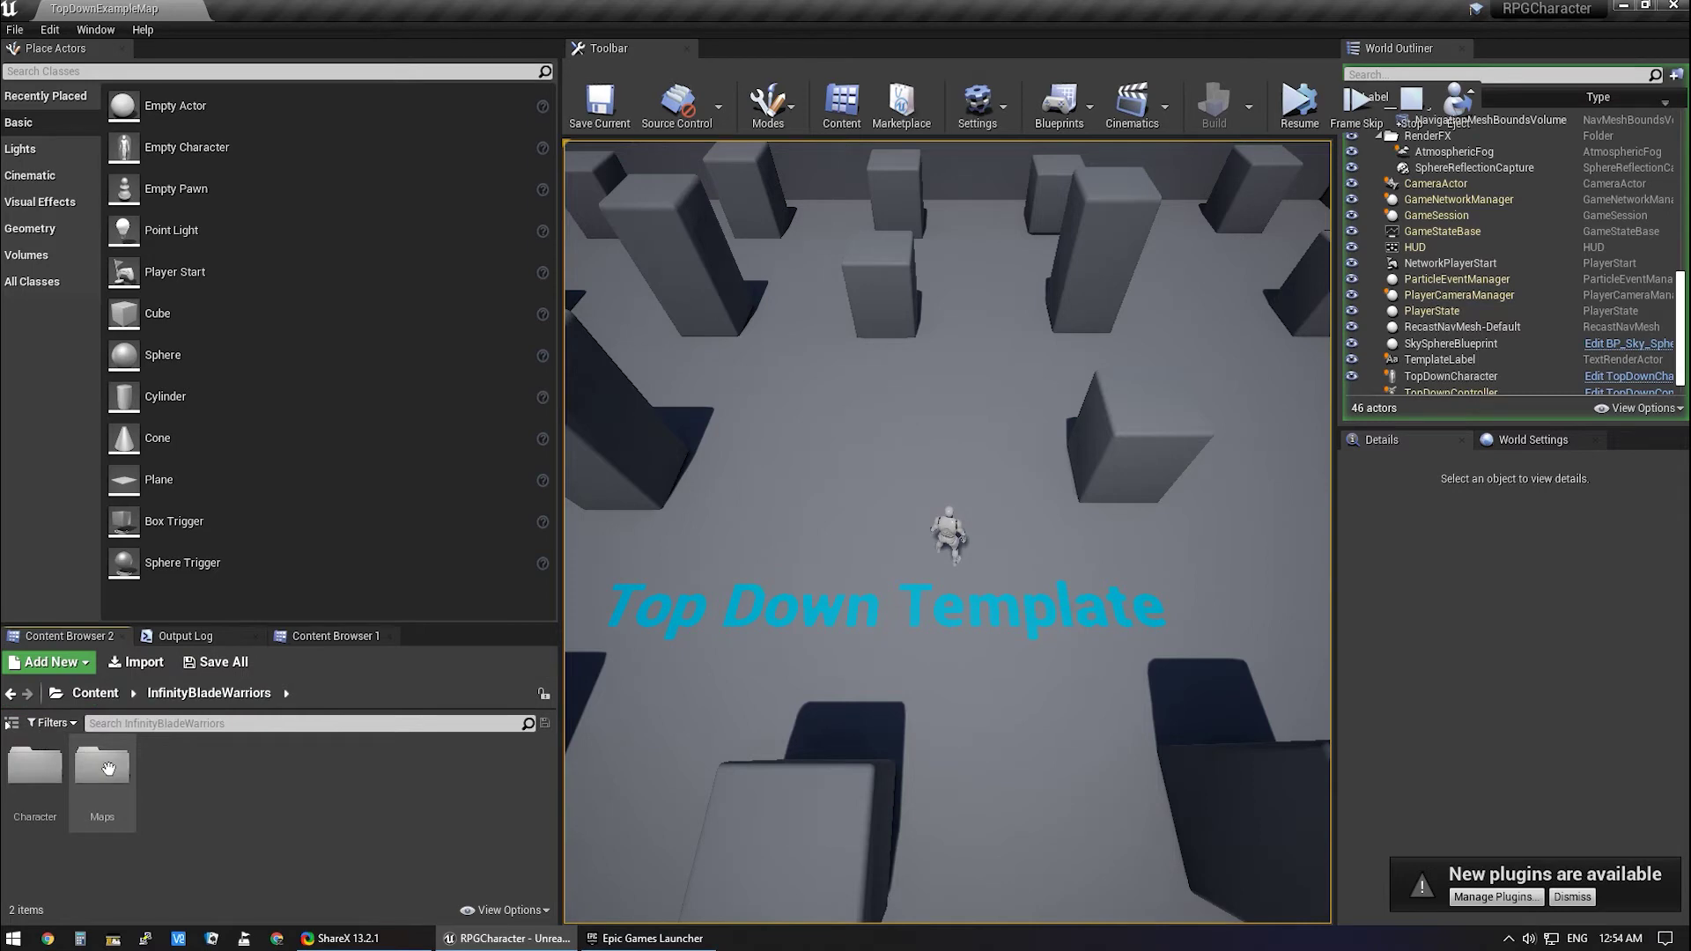
pyautogui.doubleClick(35, 771)
pyautogui.doubleClick(37, 771)
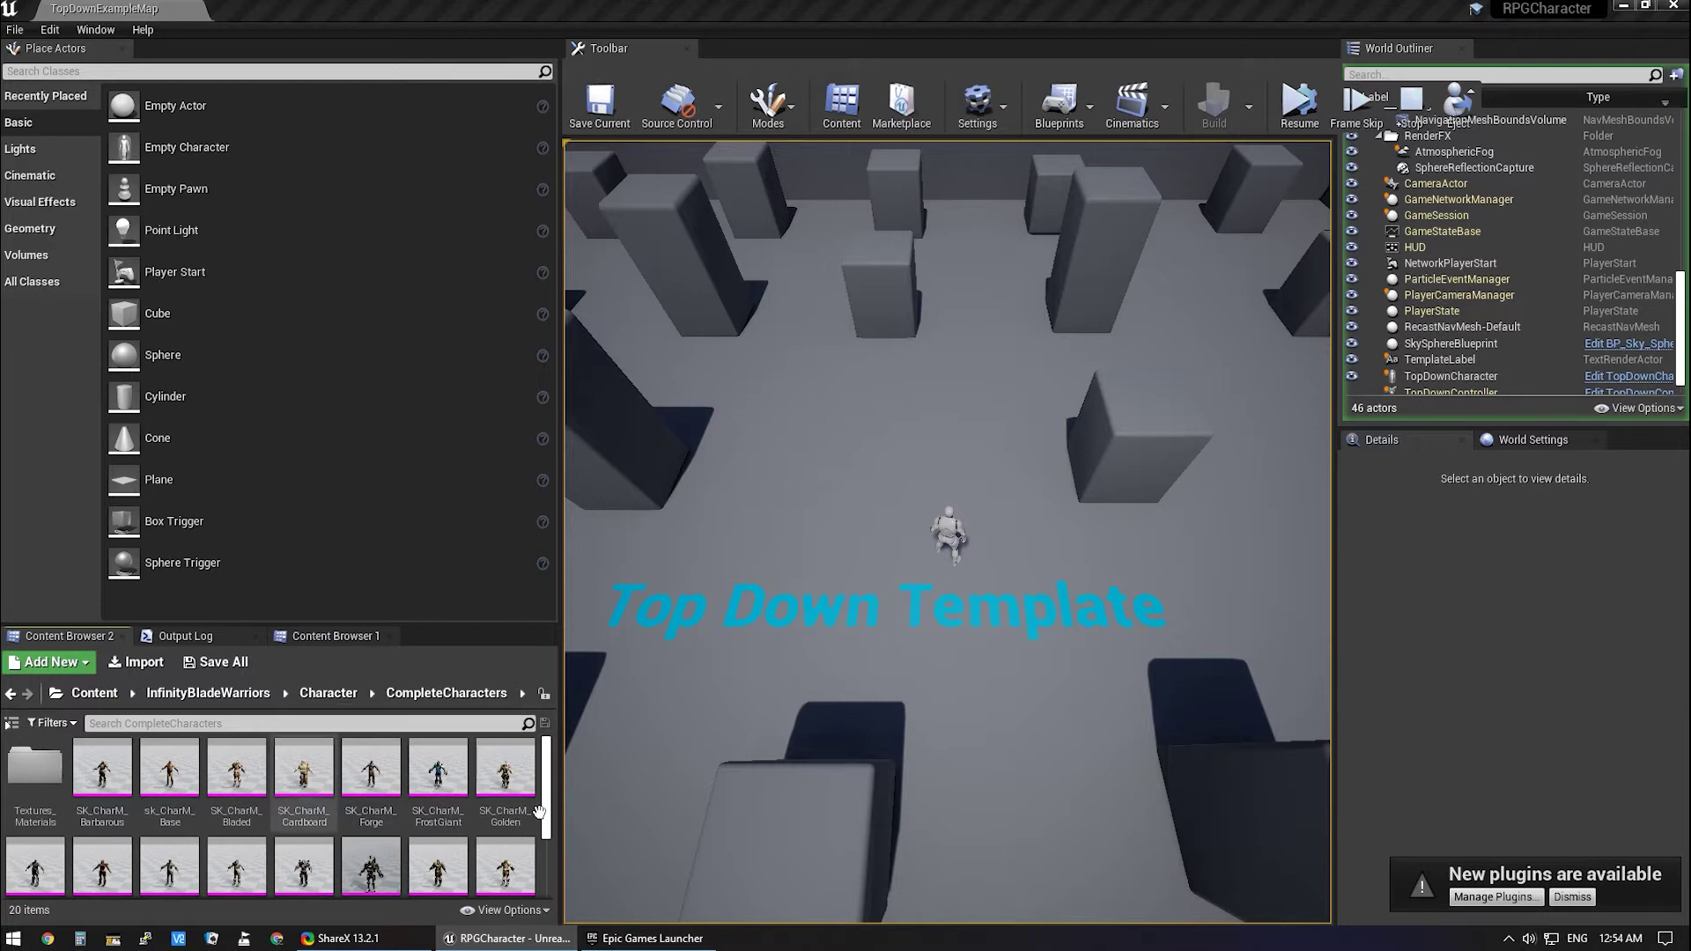
pyautogui.scroll(-1, 550, 819)
pyautogui.scroll(-2, 550, 819)
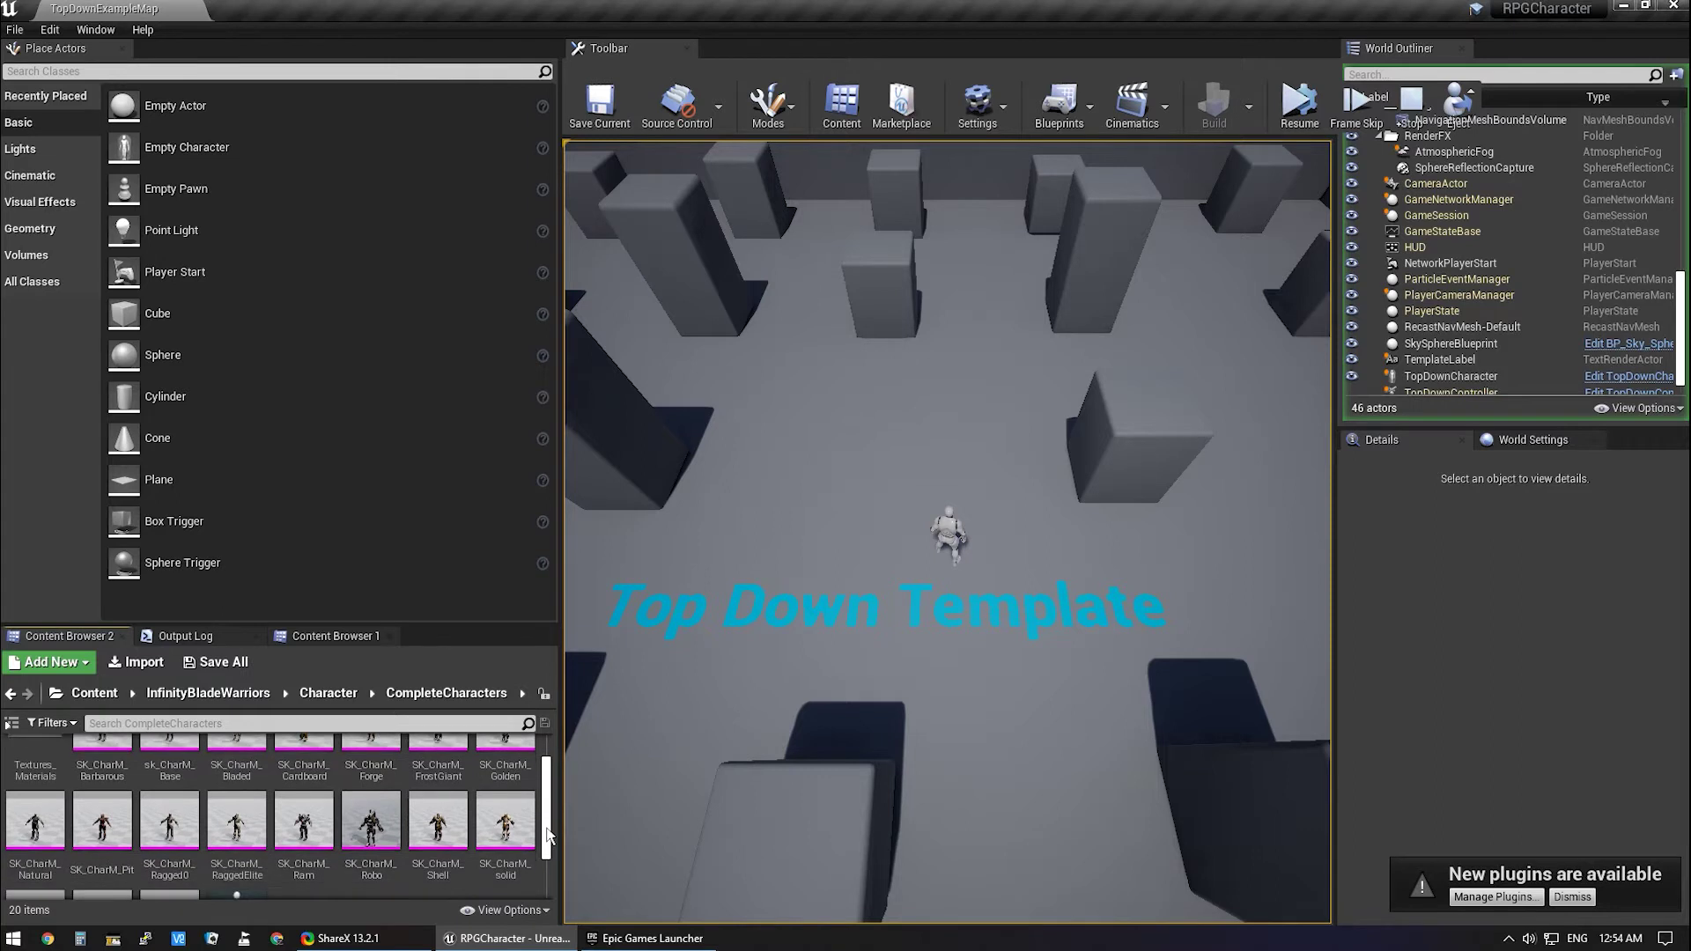
pyautogui.click(350, 844)
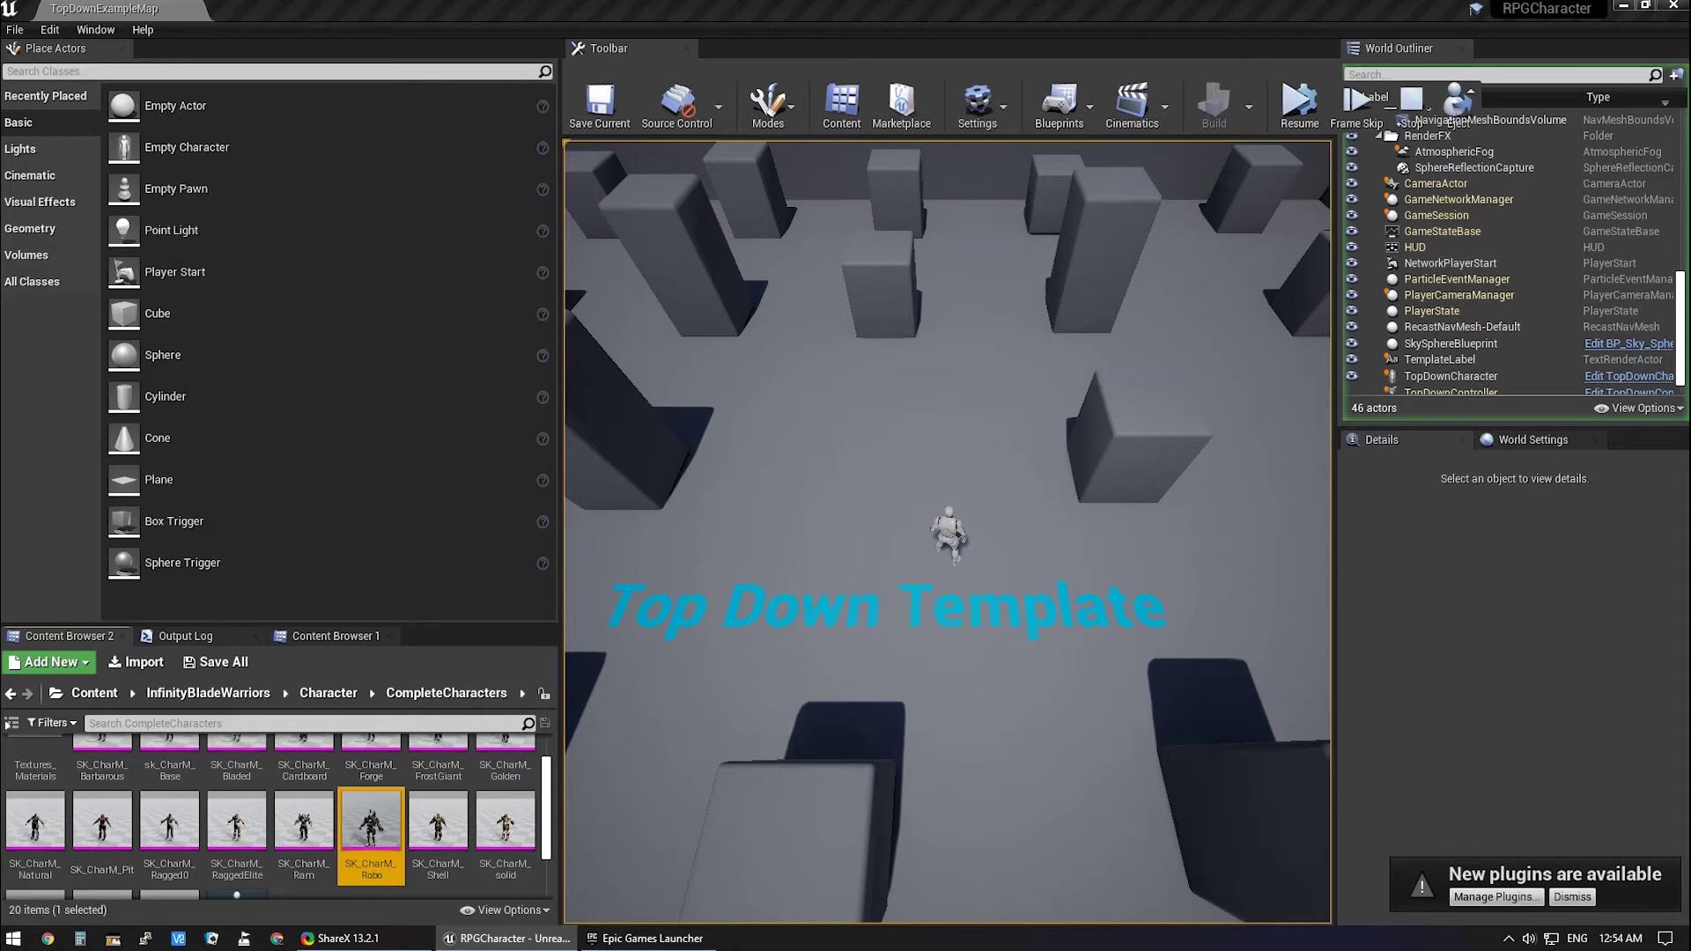
# Open the SK_CharM_Robo mesh, then its SK_Mannequin_Skeleton in the Retarget Manager.
pyautogui.doubleClick(371, 829)
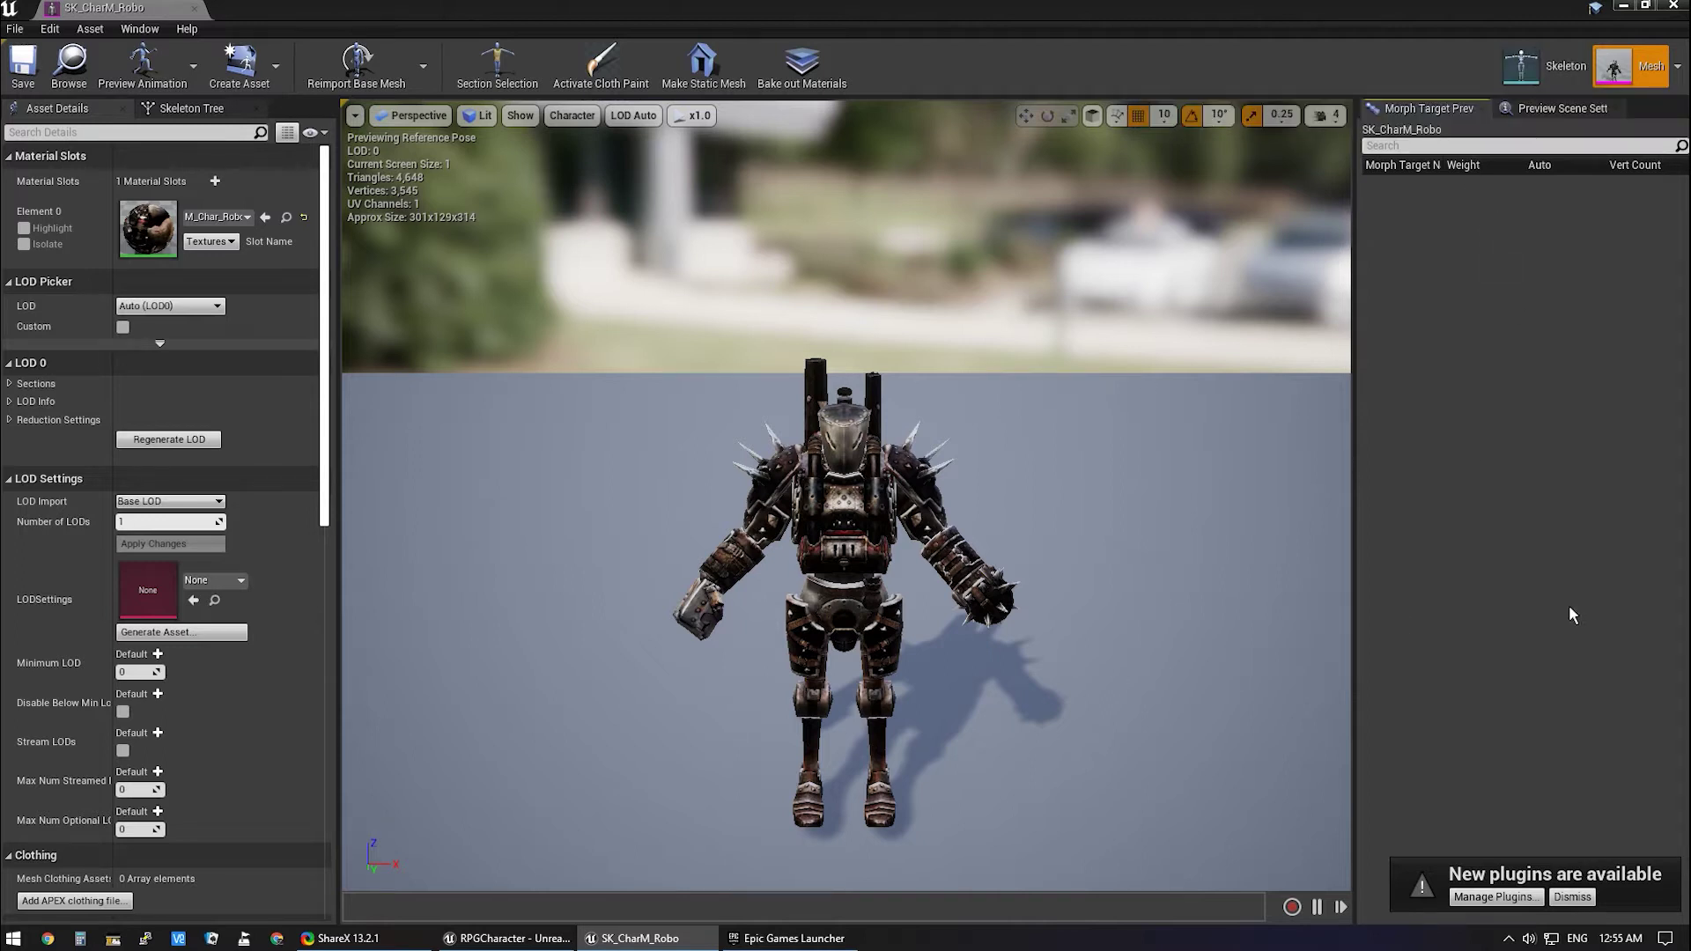
pyautogui.click(1551, 898)
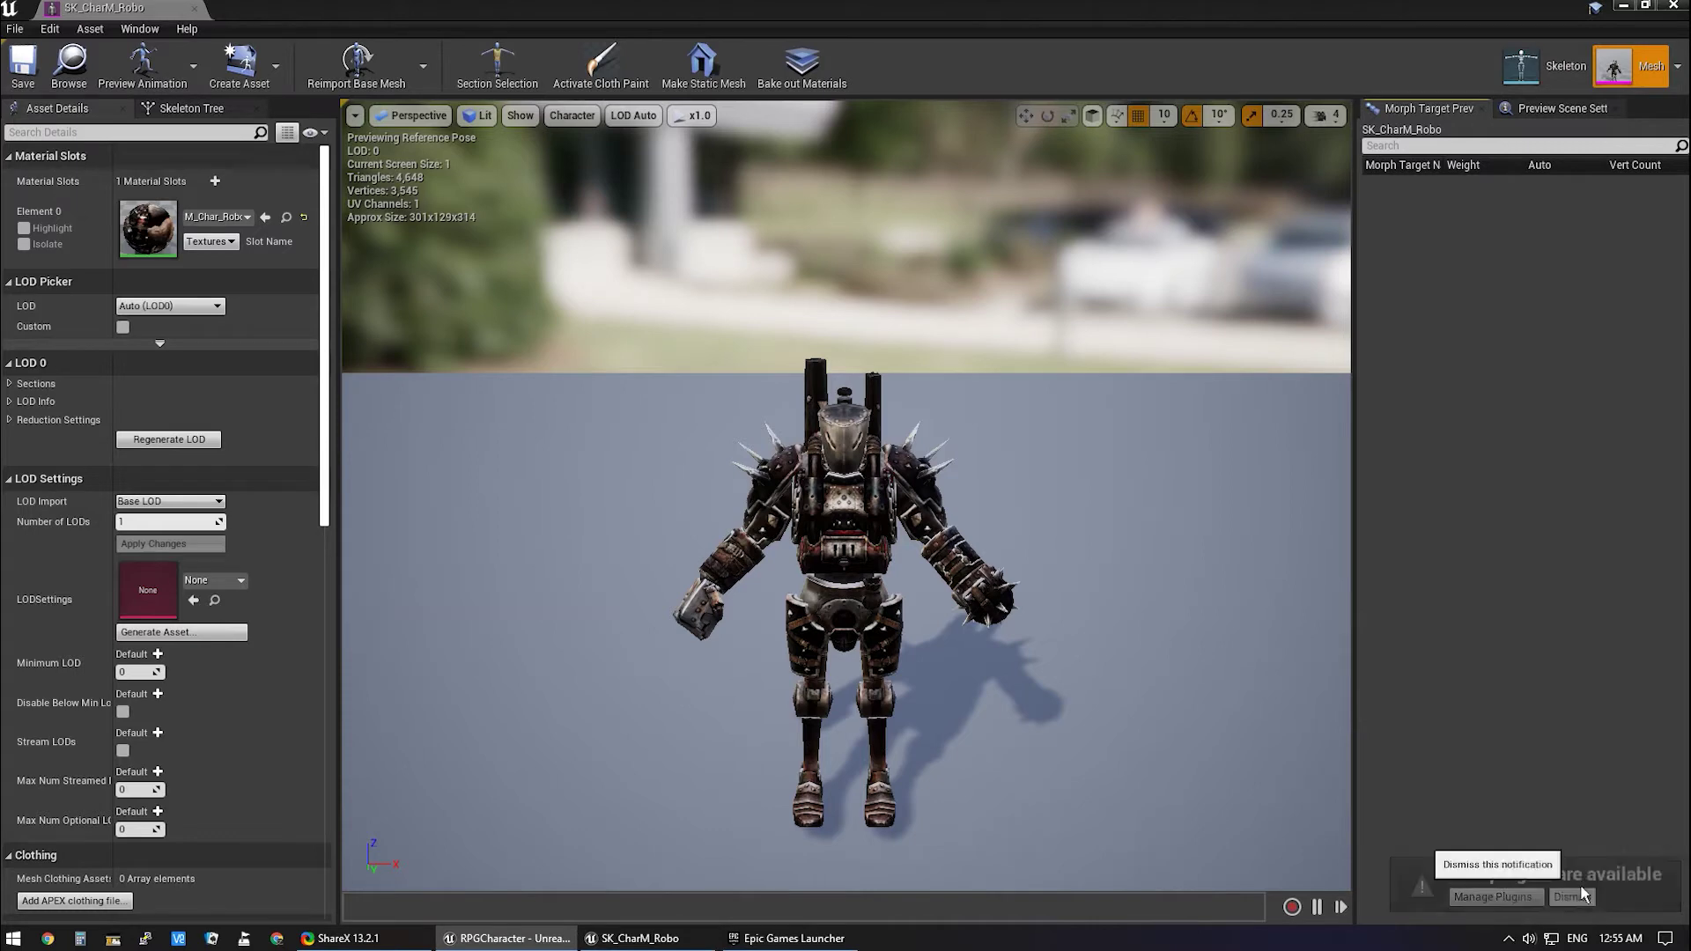
pyautogui.click(1530, 79)
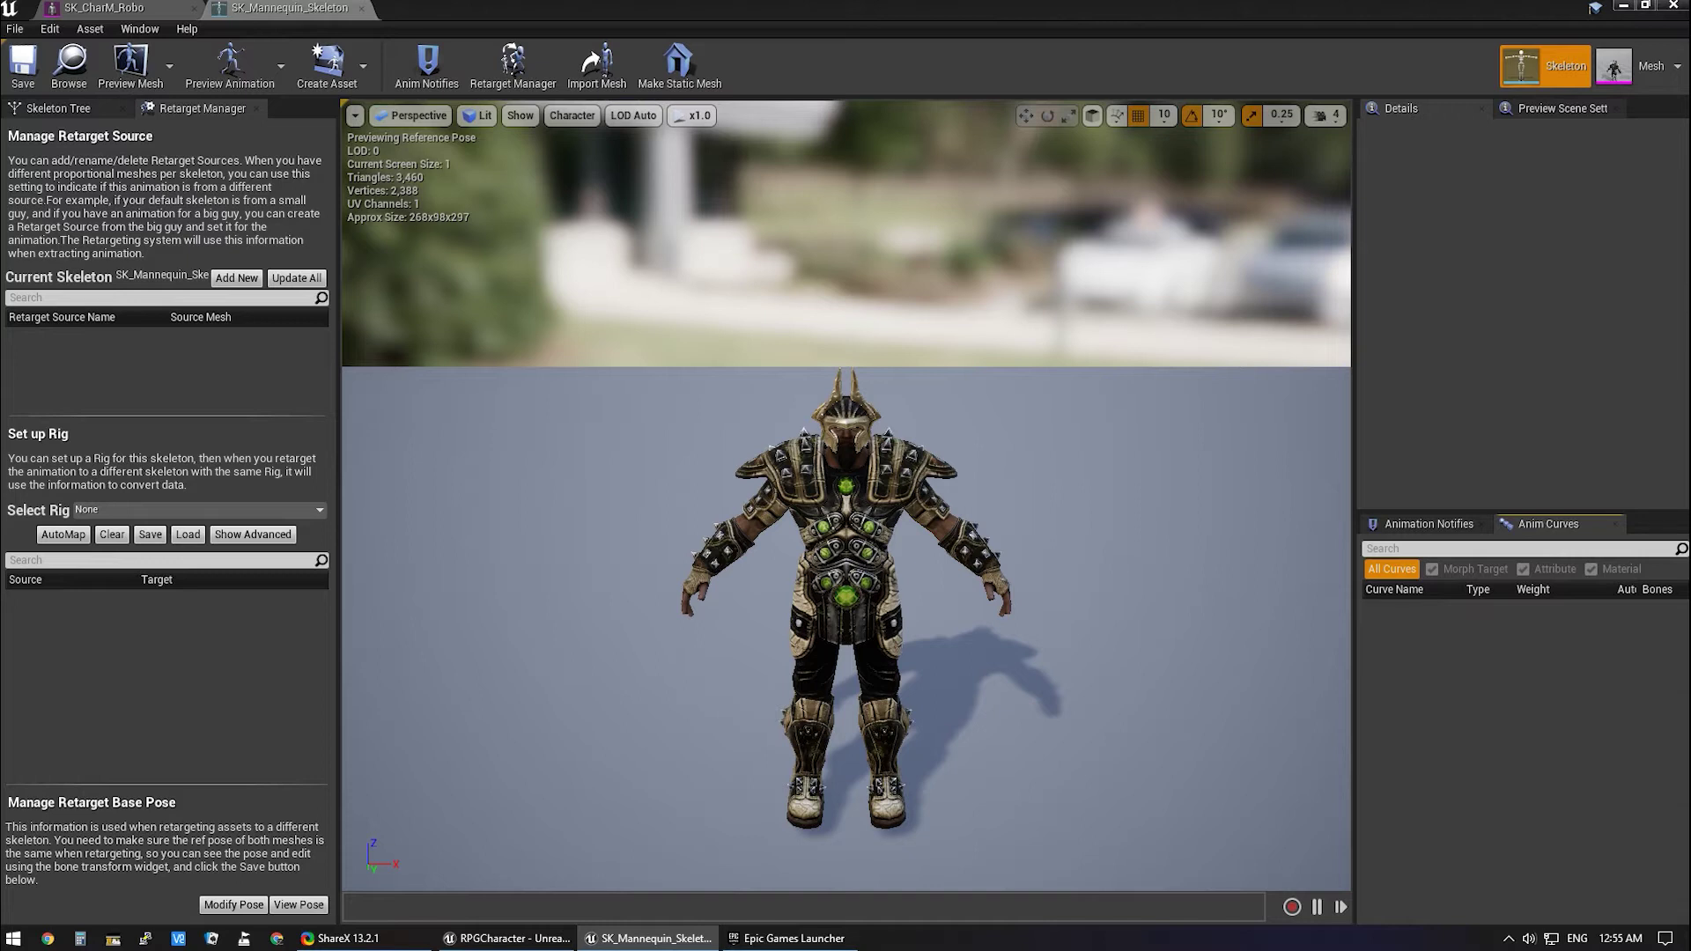
# Inspect the root bone, assign the Humanoid rig to SK_Mannequin_Skeleton, save, and close its editor.
pyautogui.click(80, 110)
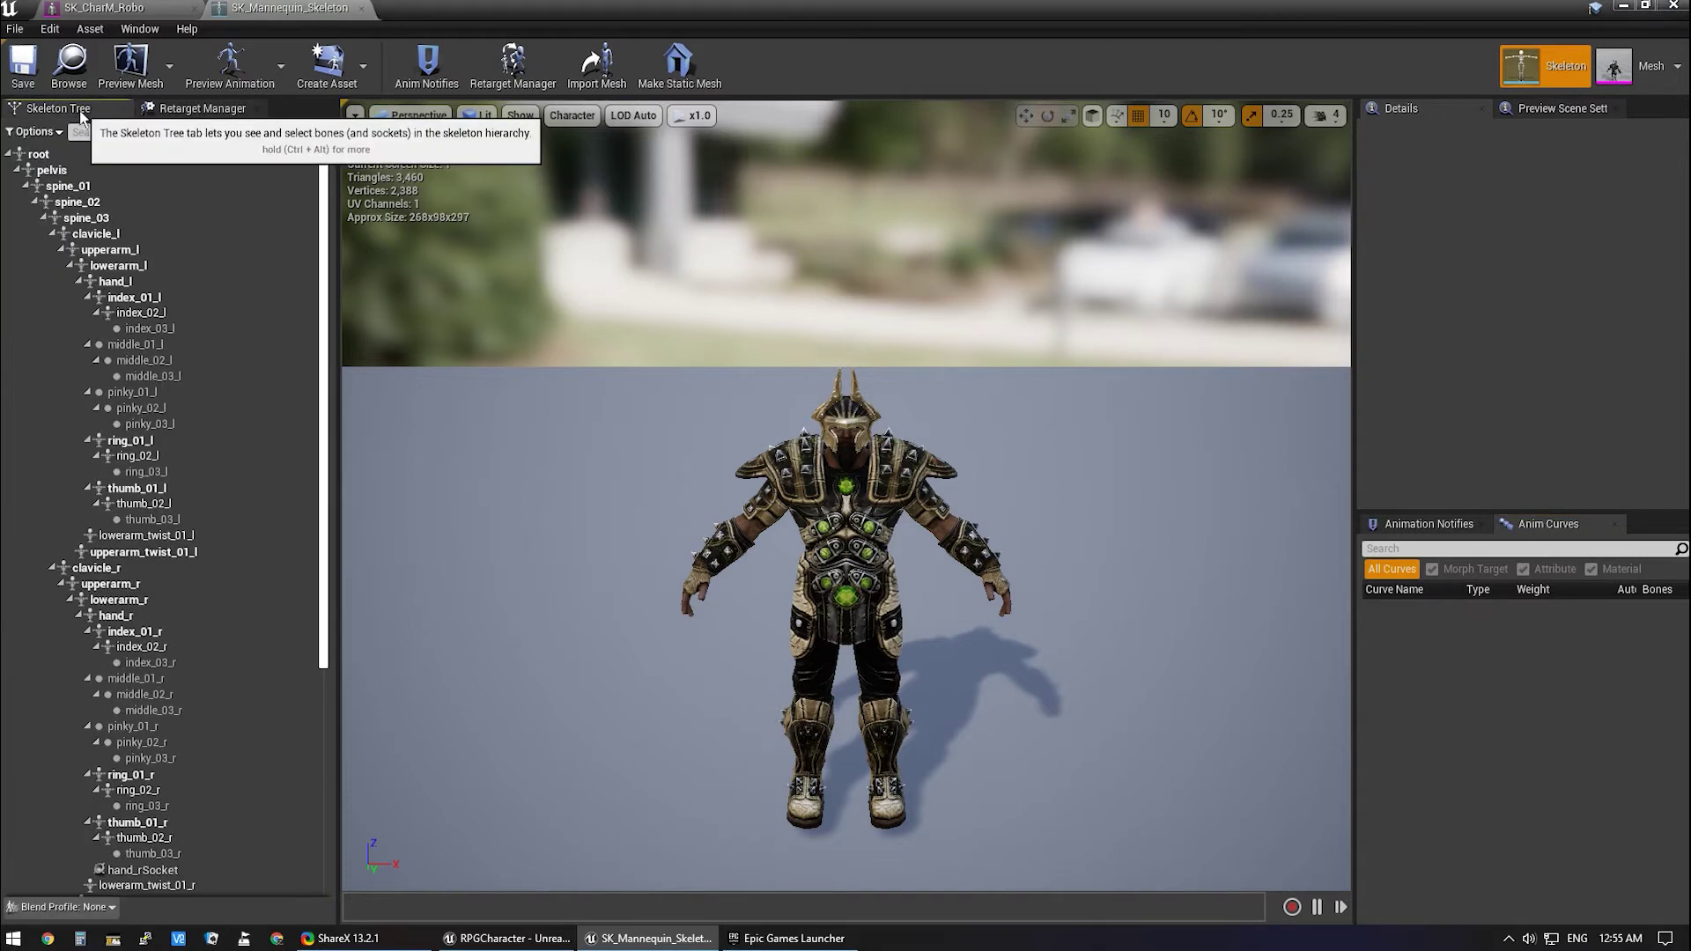
pyautogui.click(39, 154)
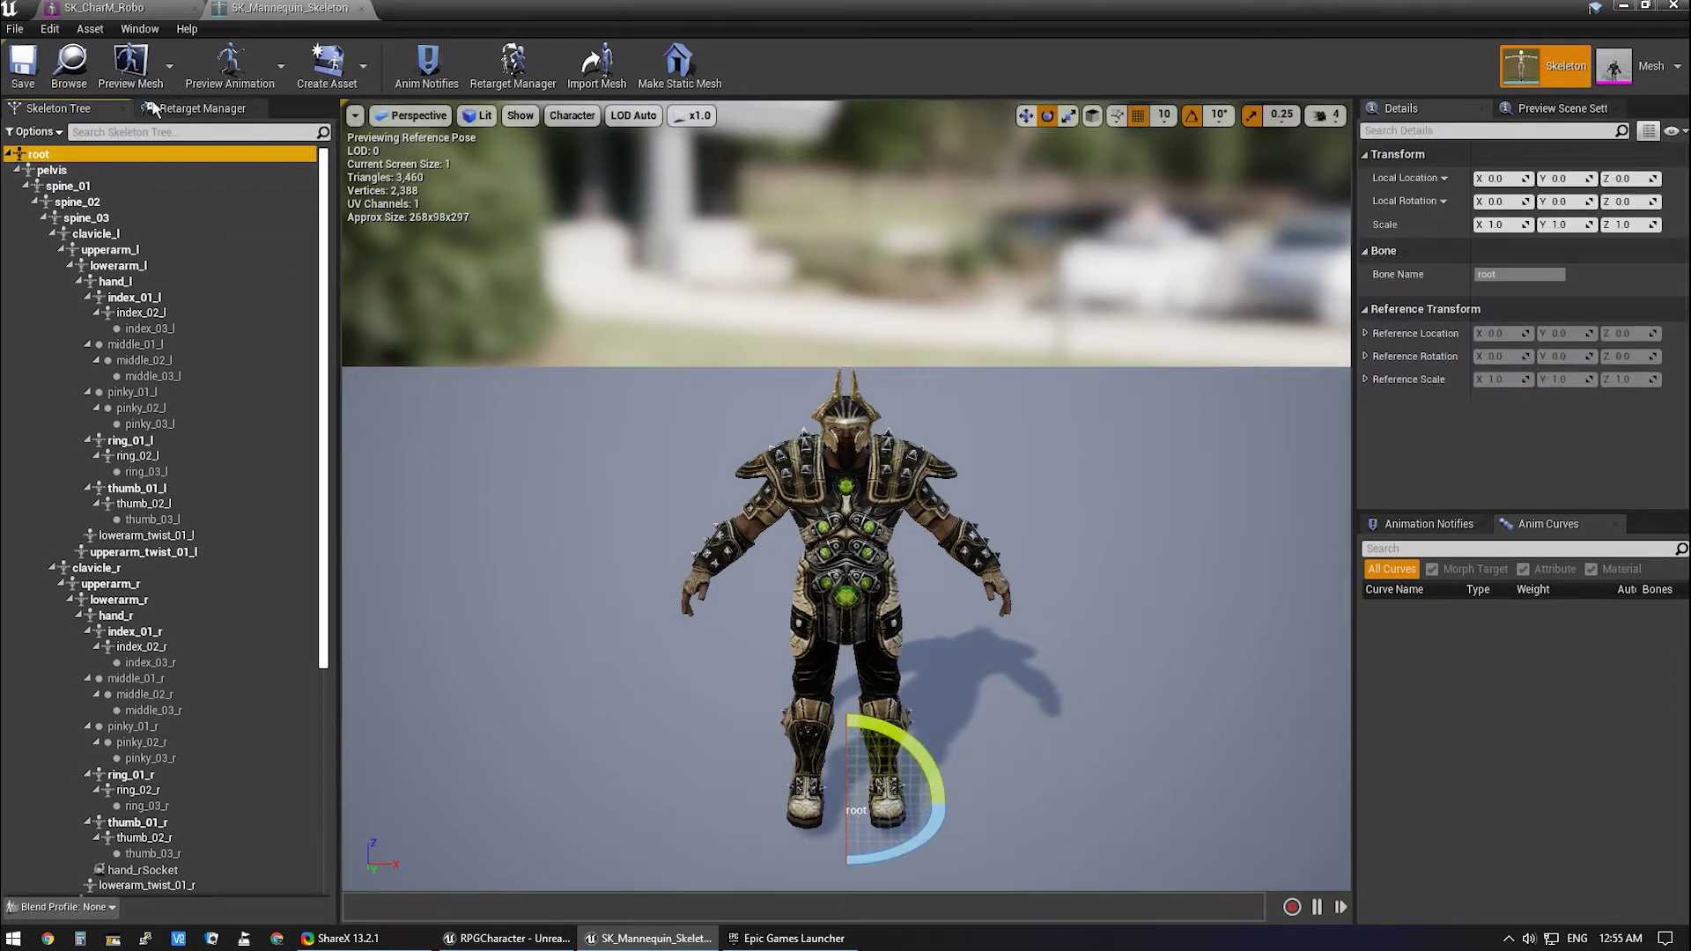
pyautogui.click(207, 107)
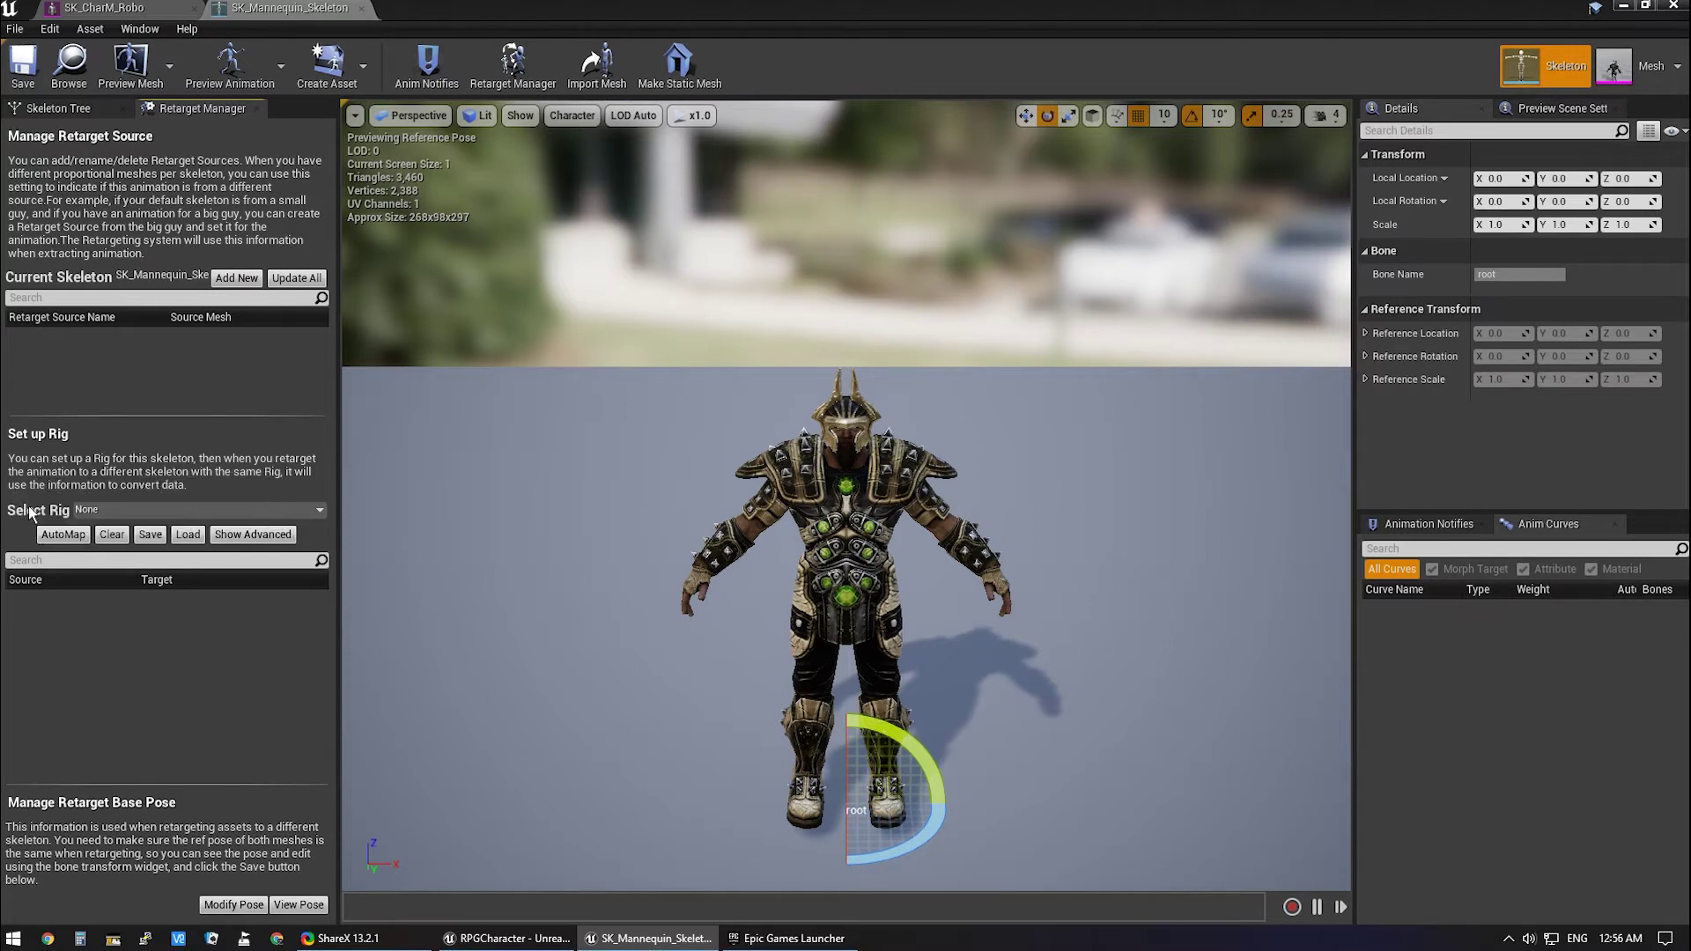
pyautogui.click(320, 509)
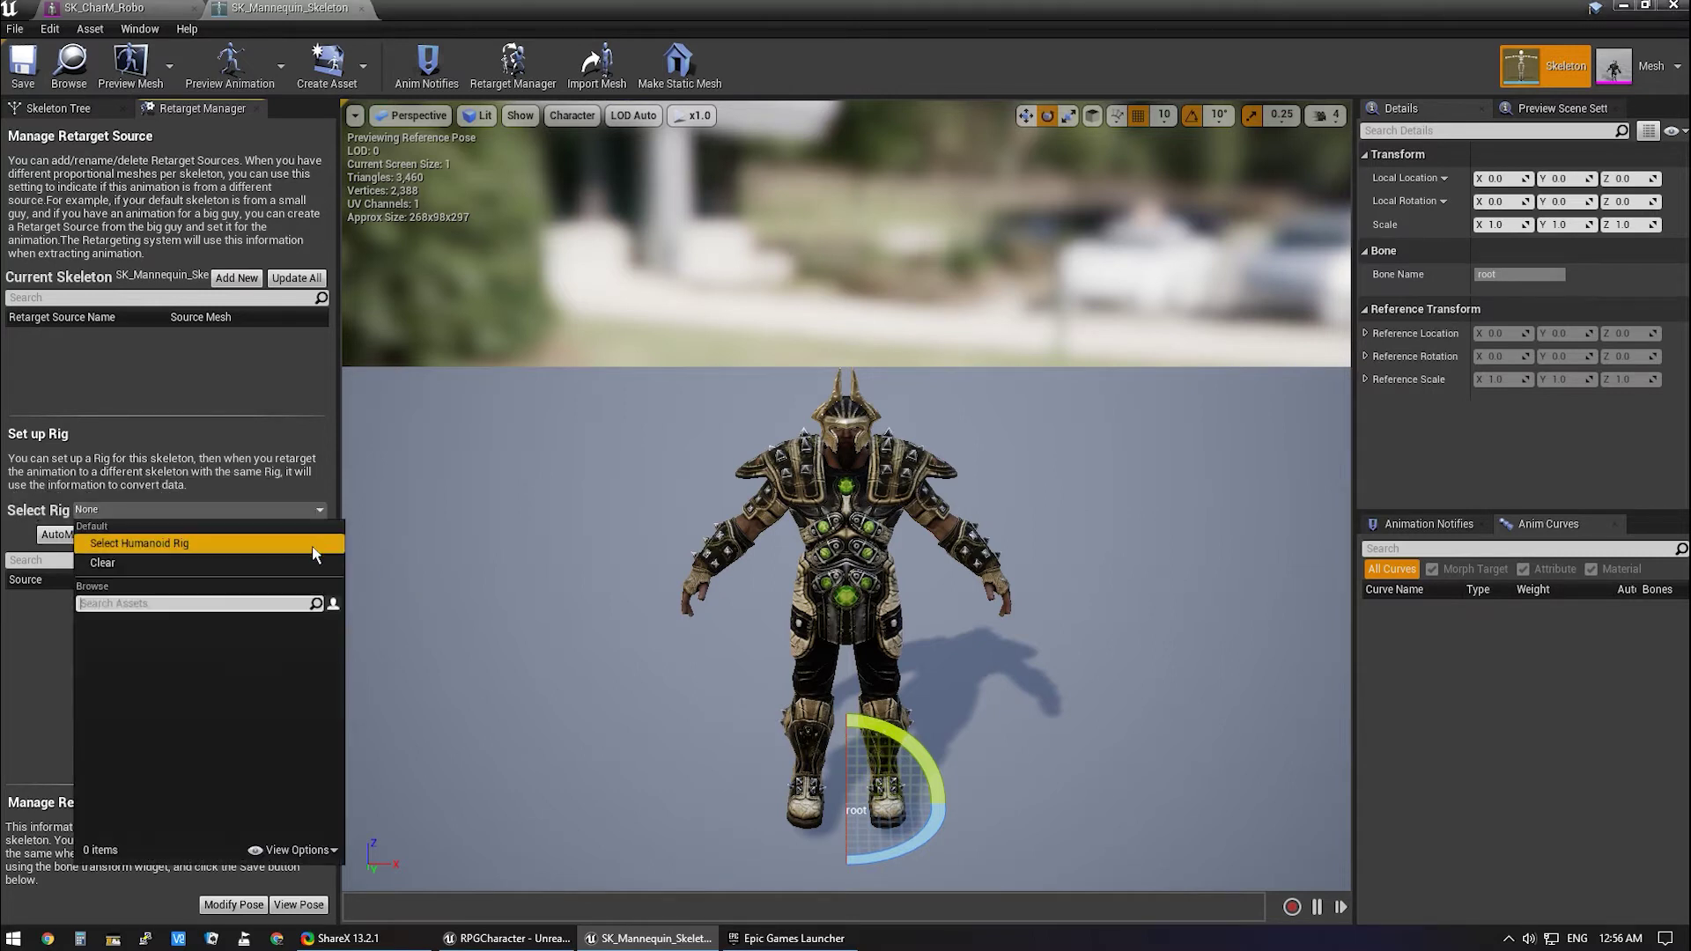
pyautogui.click(314, 544)
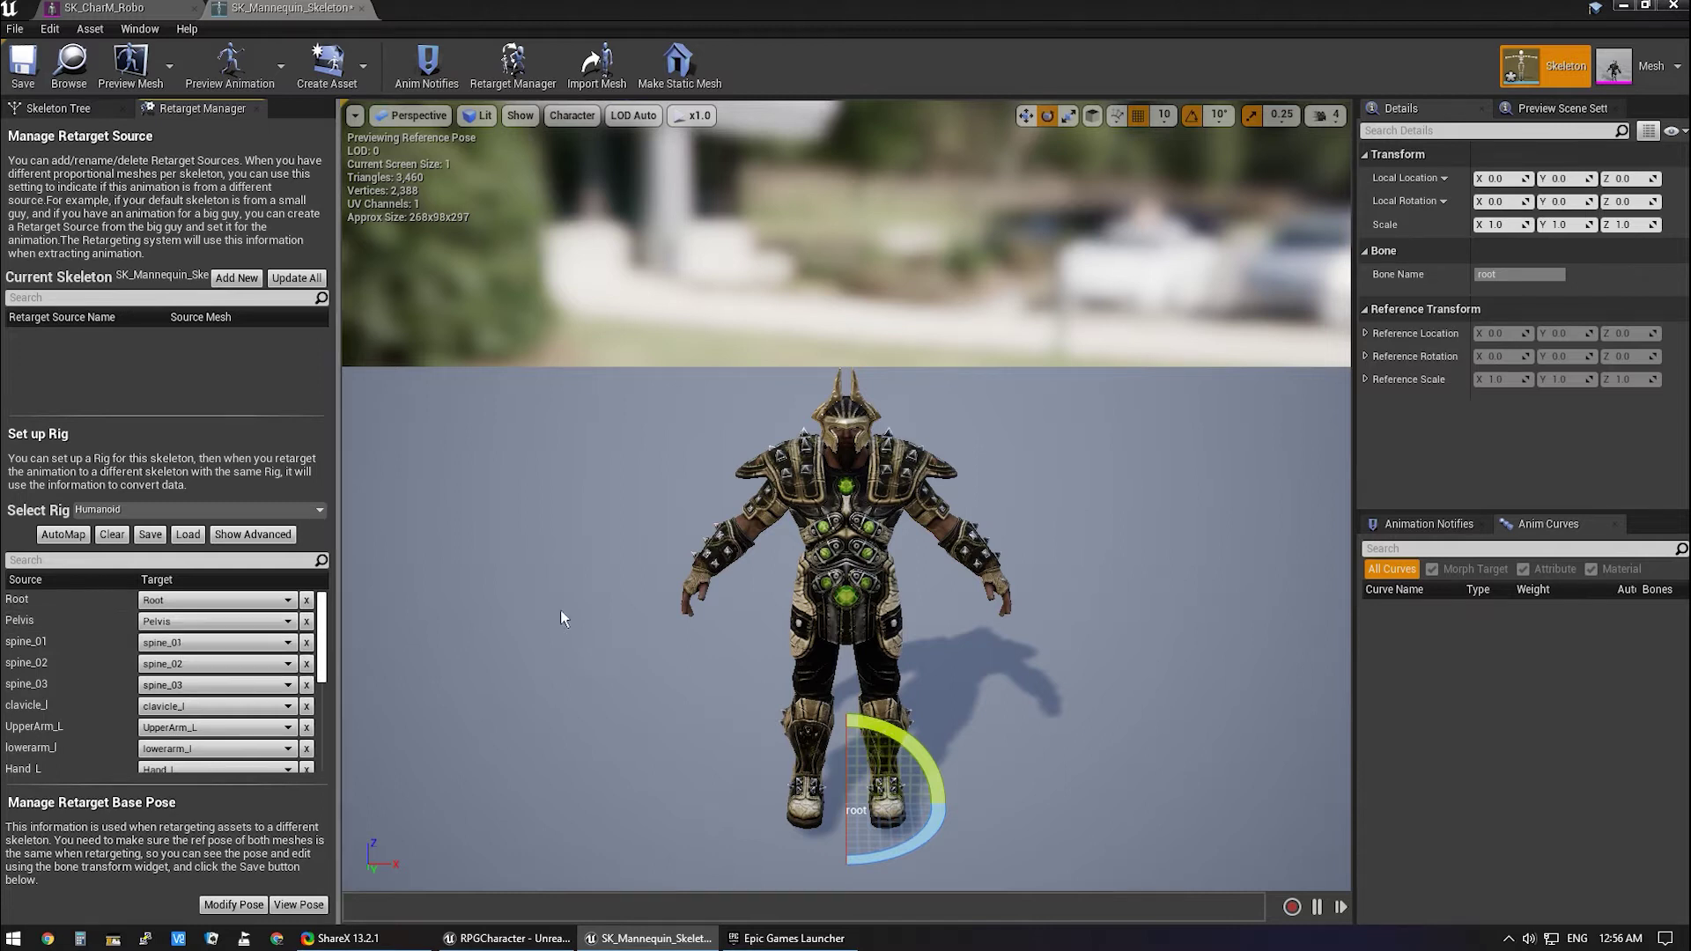
pyautogui.click(23, 64)
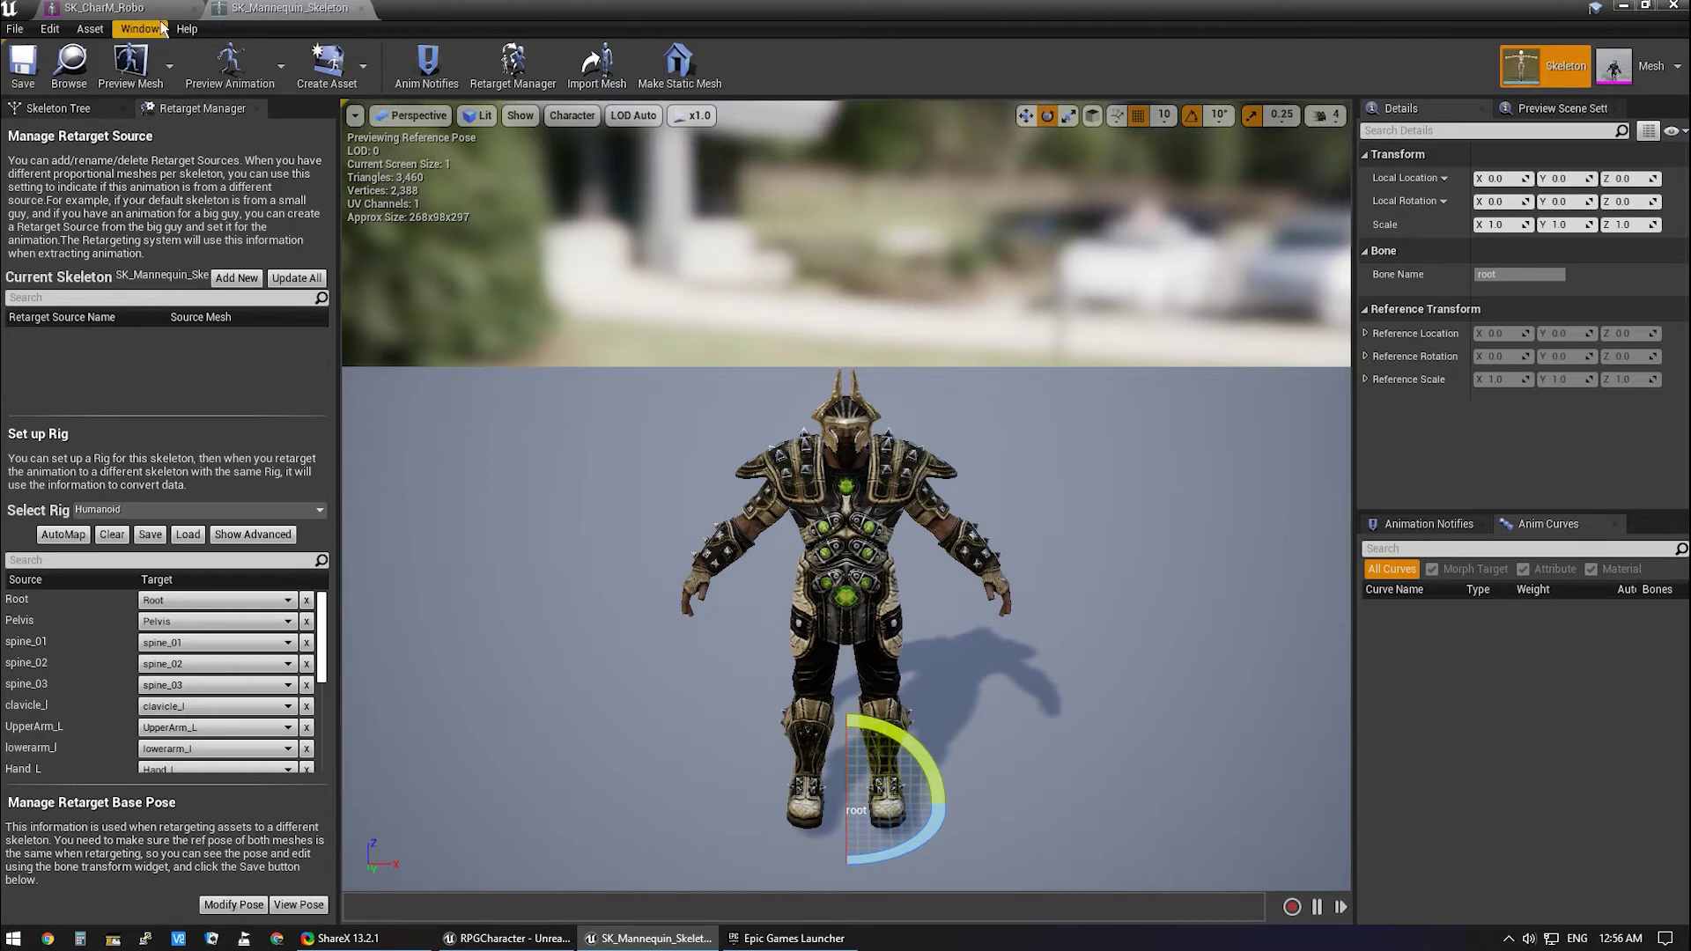
pyautogui.click(361, 8)
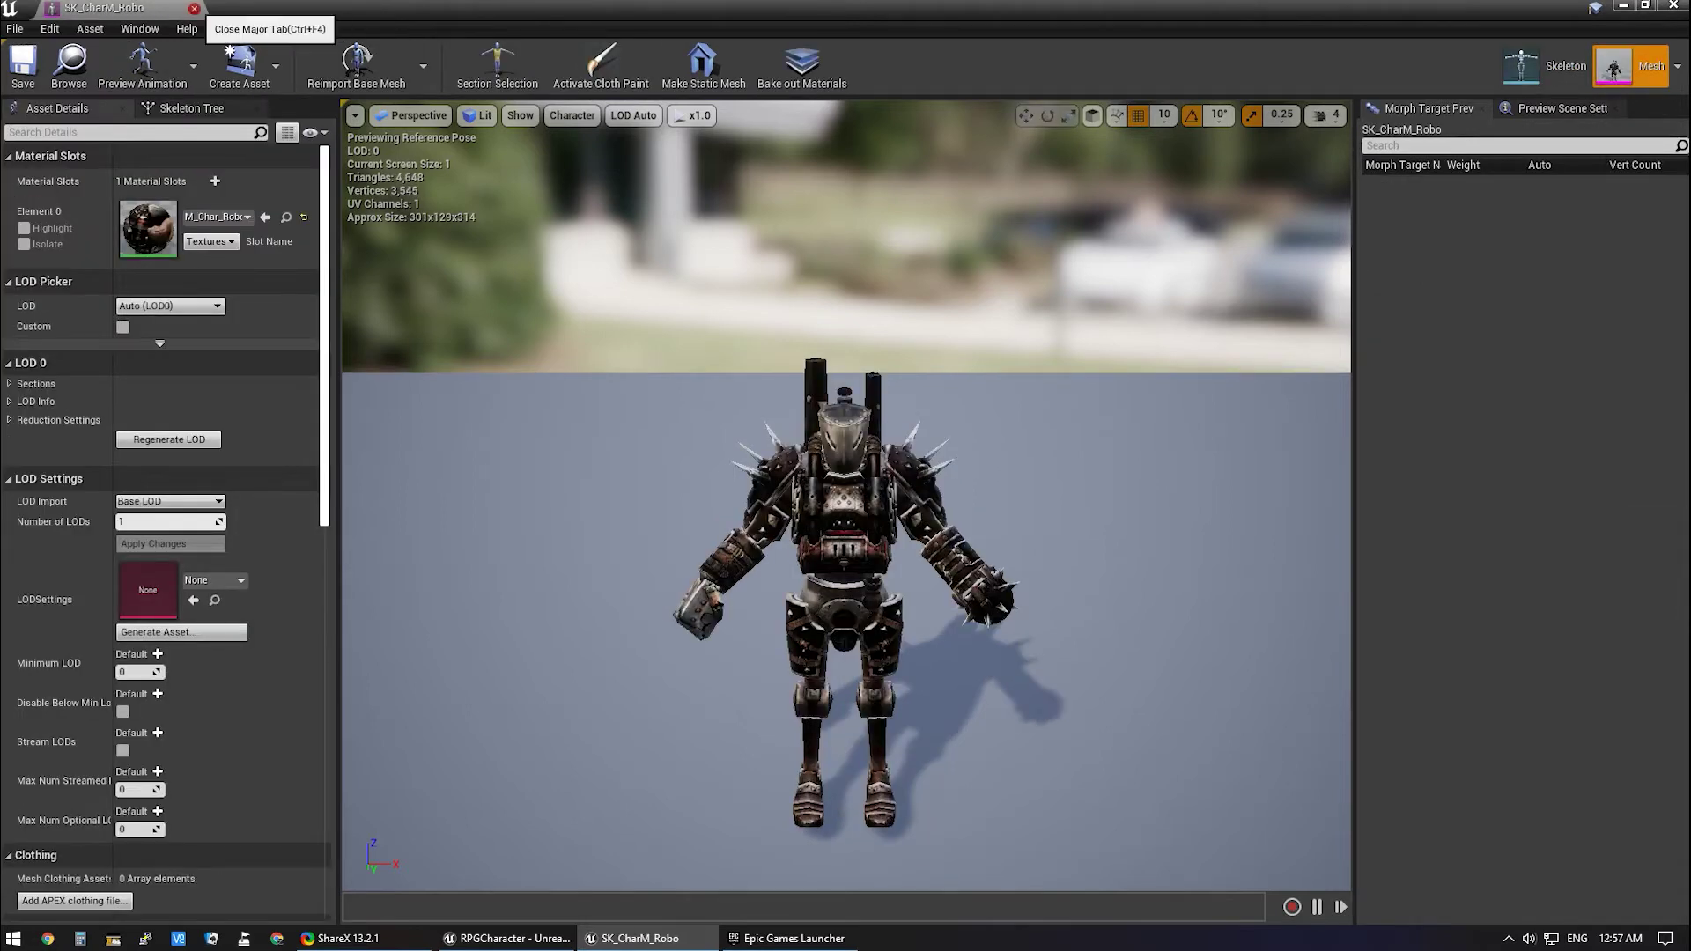
# Close the SK_CharM_Robo editor and create a new folder inside InfinityBladeWarriors > Character.
pyautogui.click(195, 9)
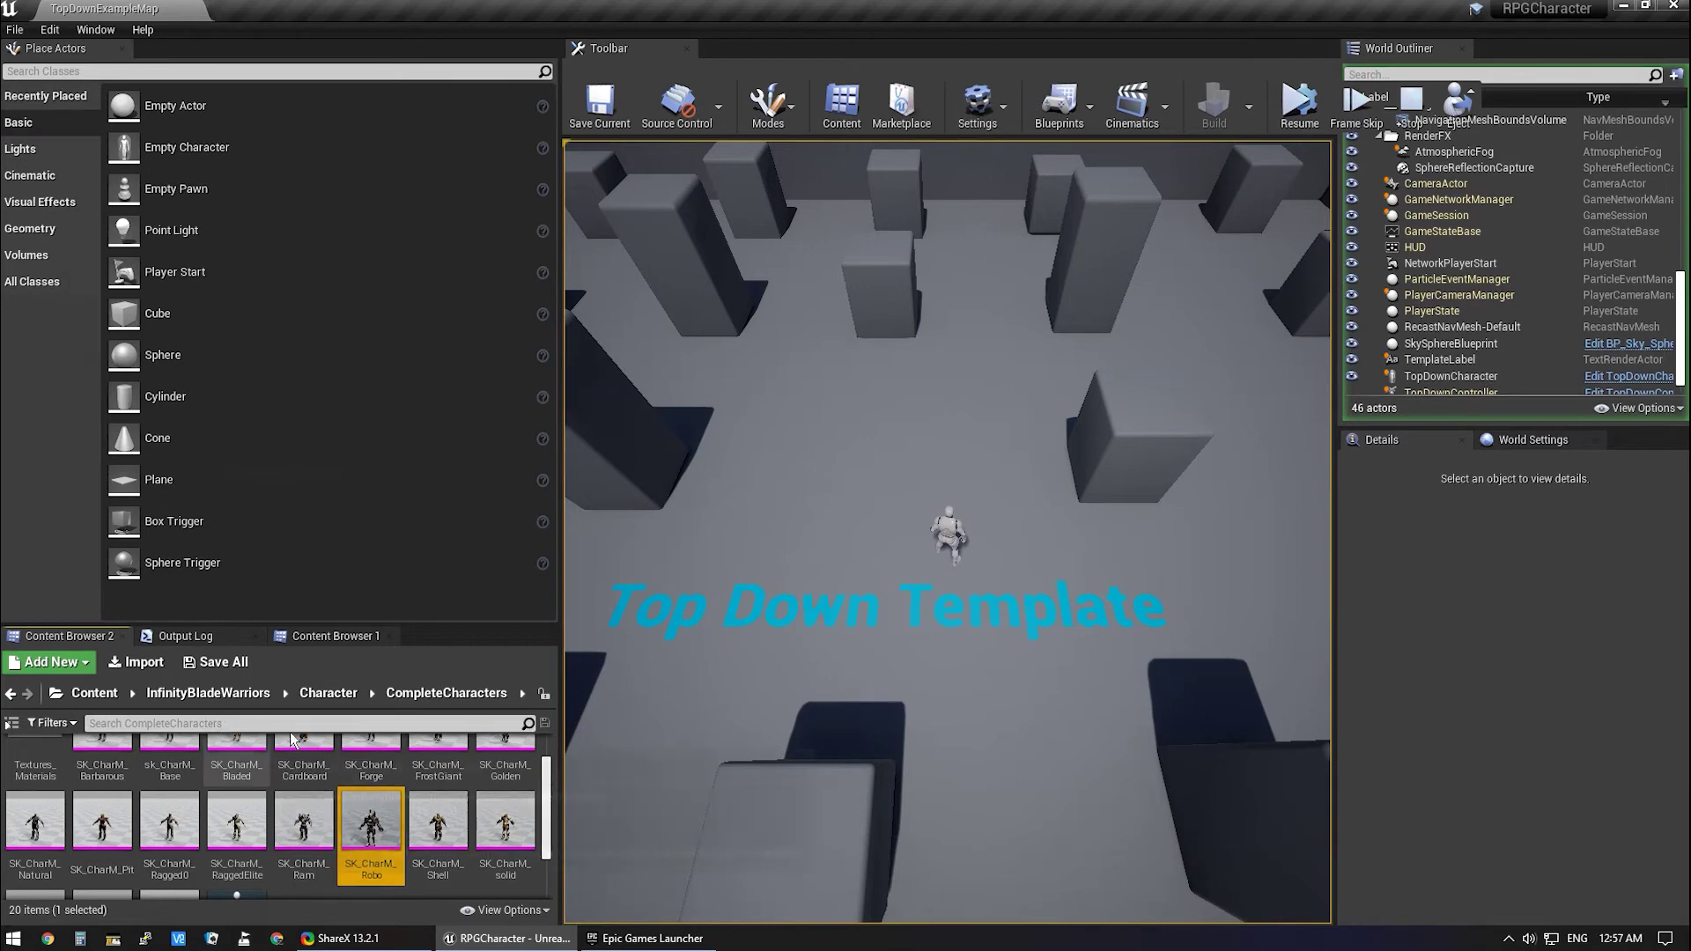
pyautogui.click(329, 695)
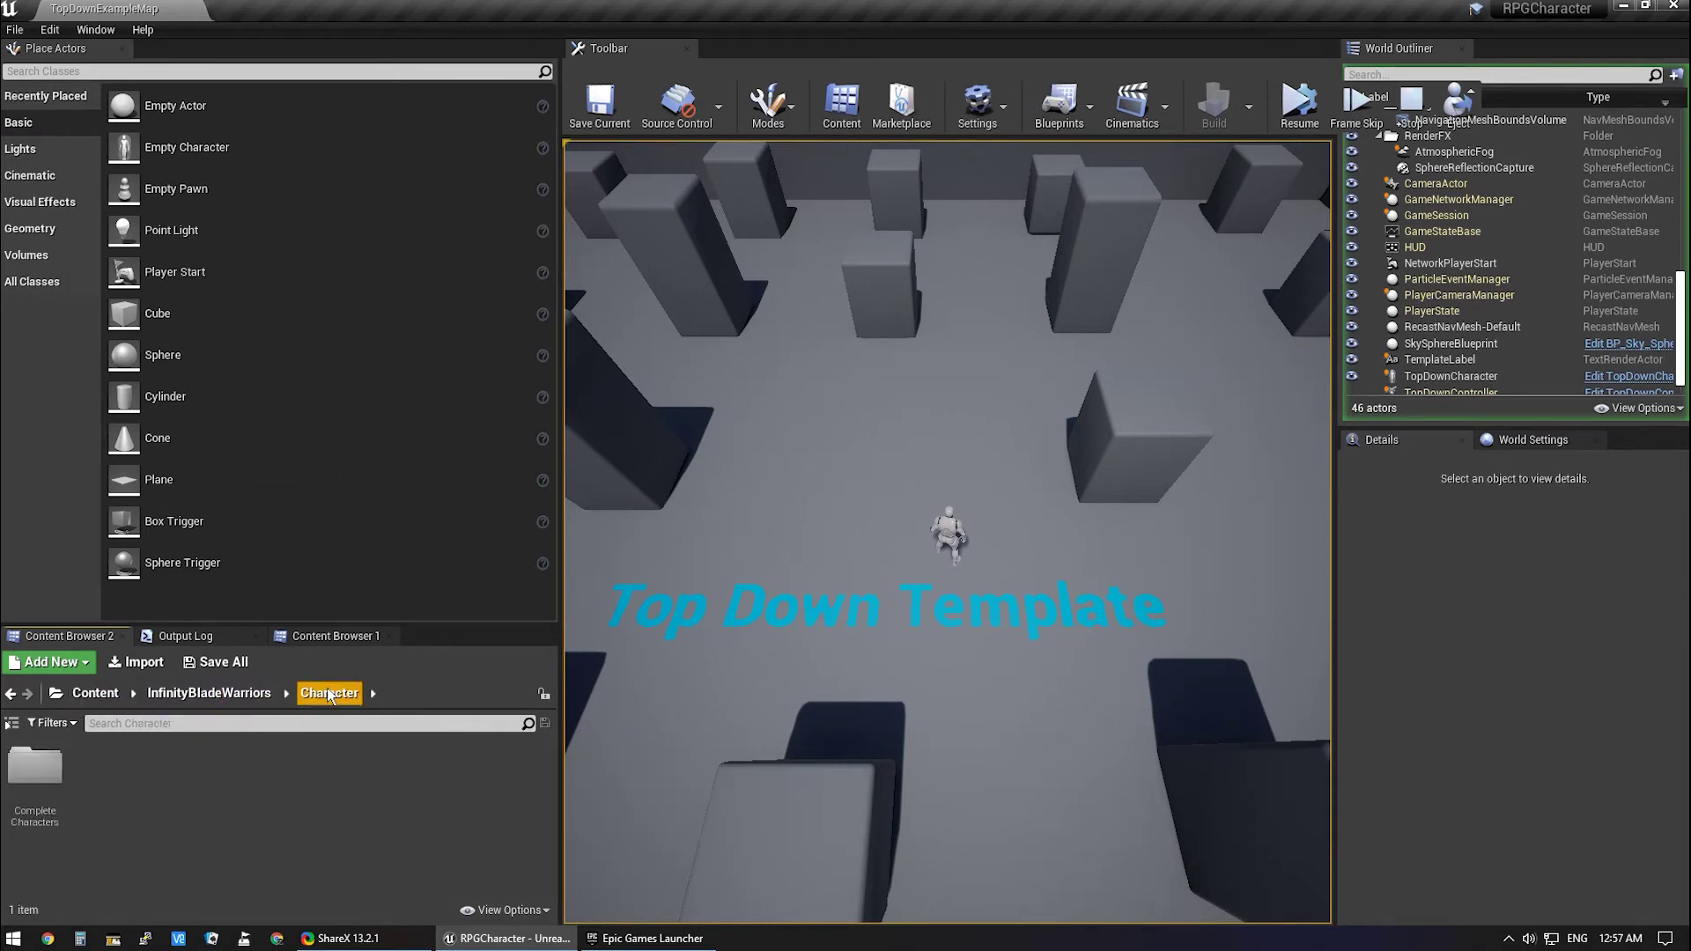
pyautogui.rightClick(122, 790)
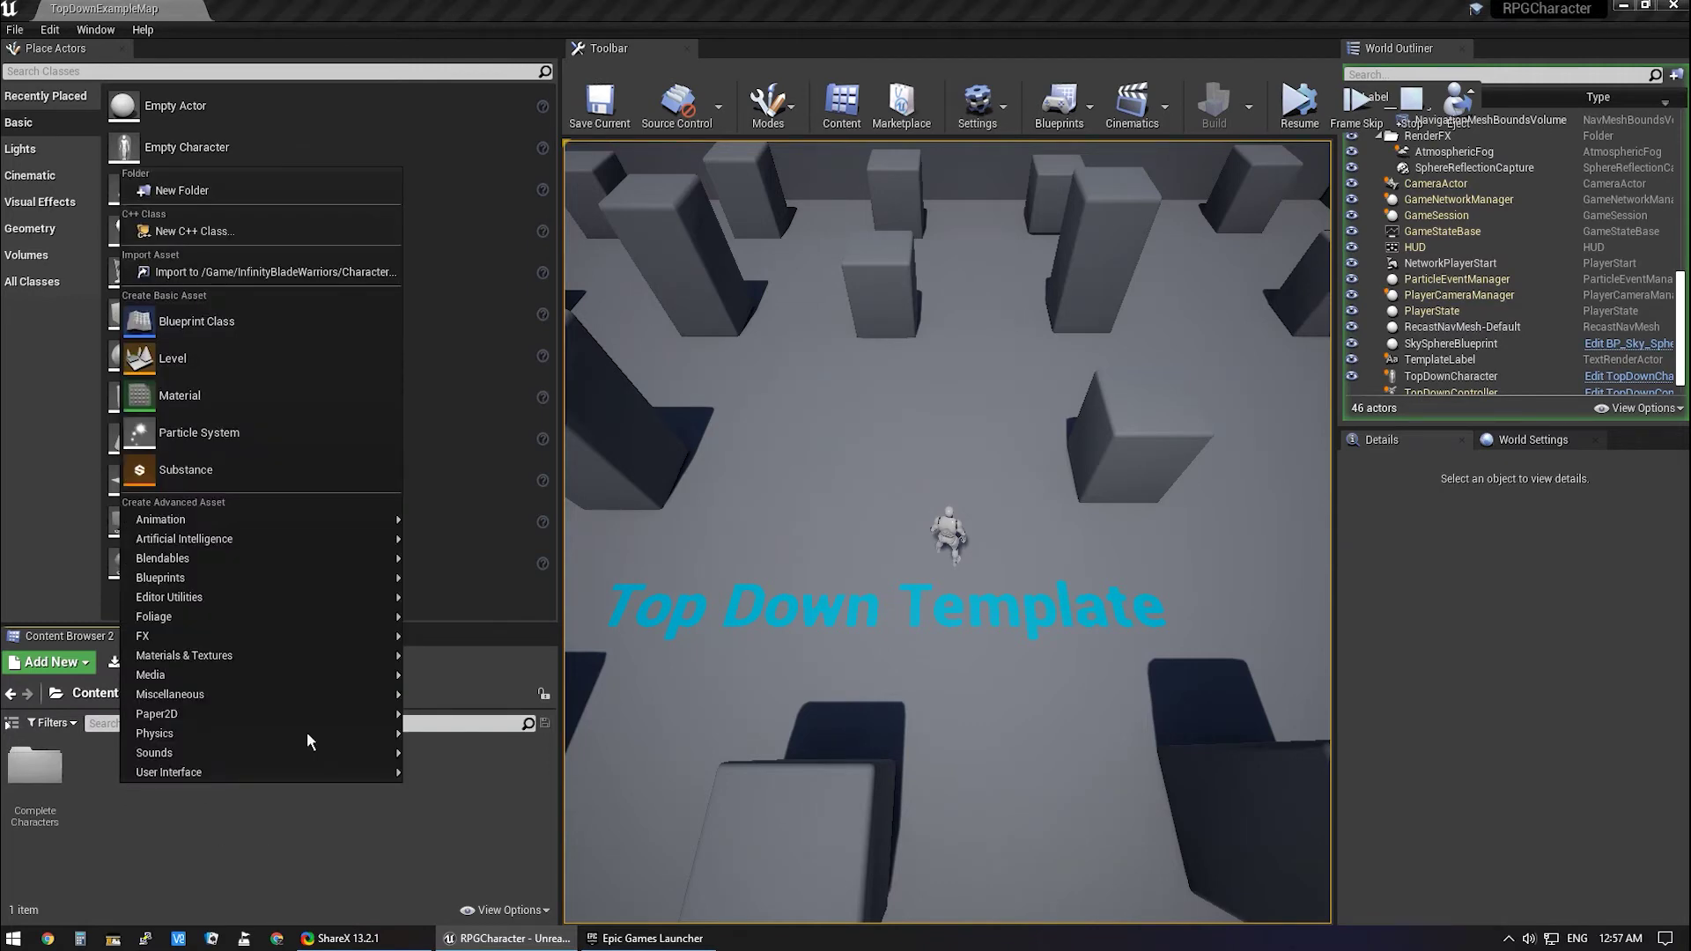
pyautogui.click(283, 192)
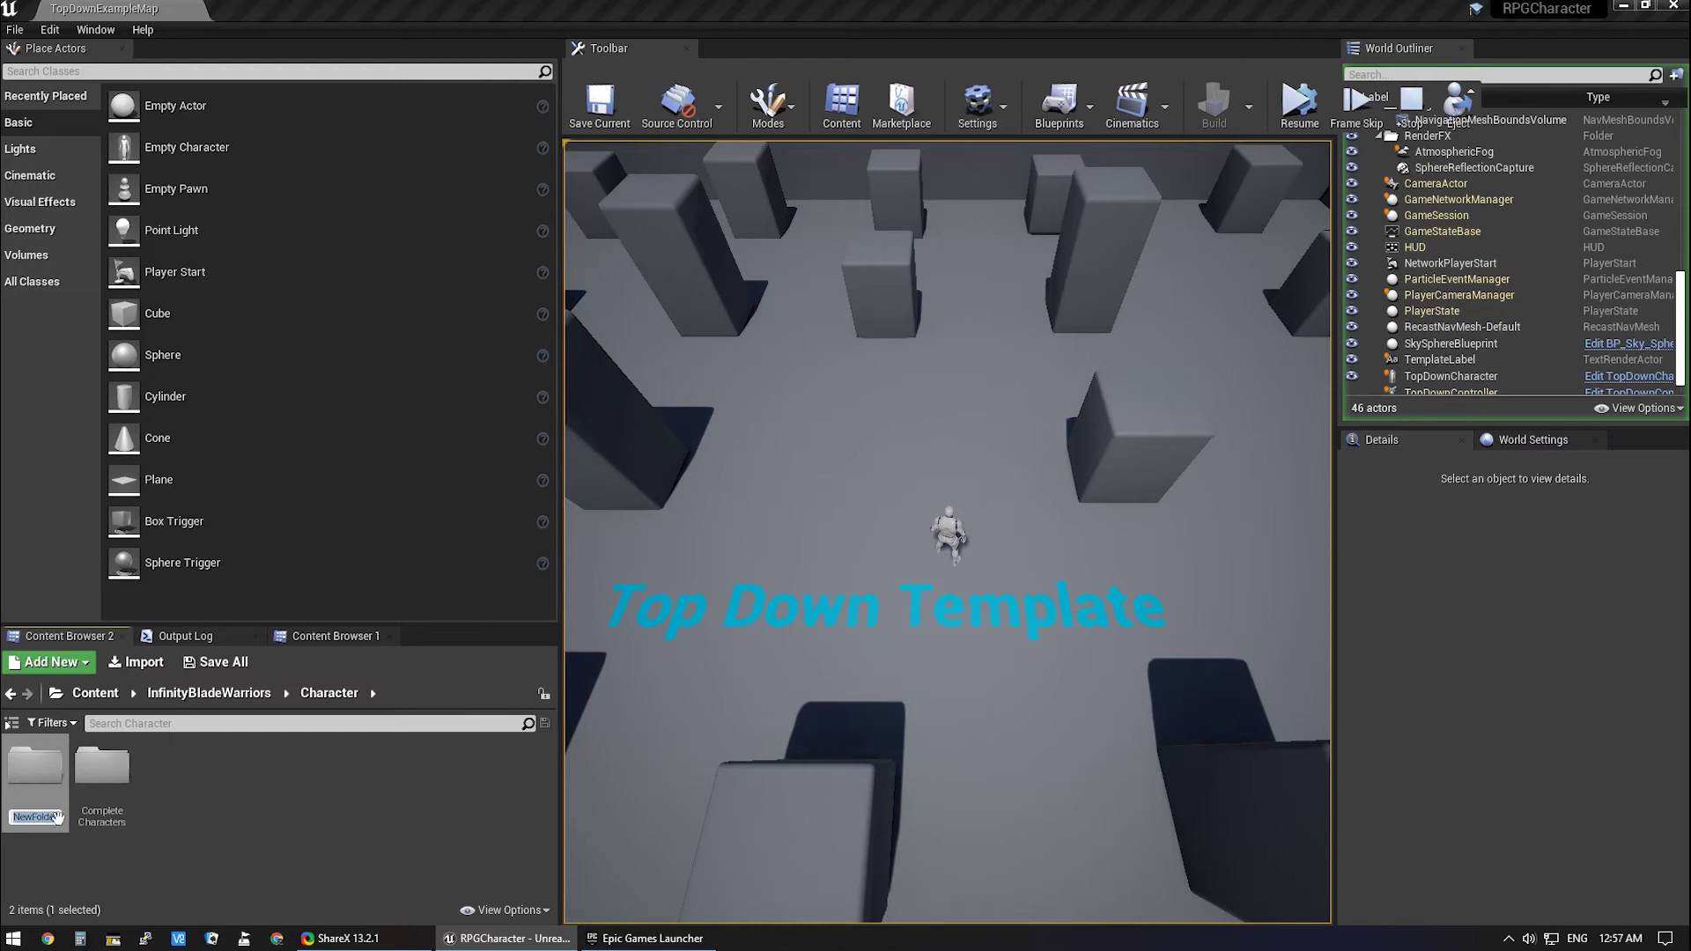
pyautogui.press('Return')
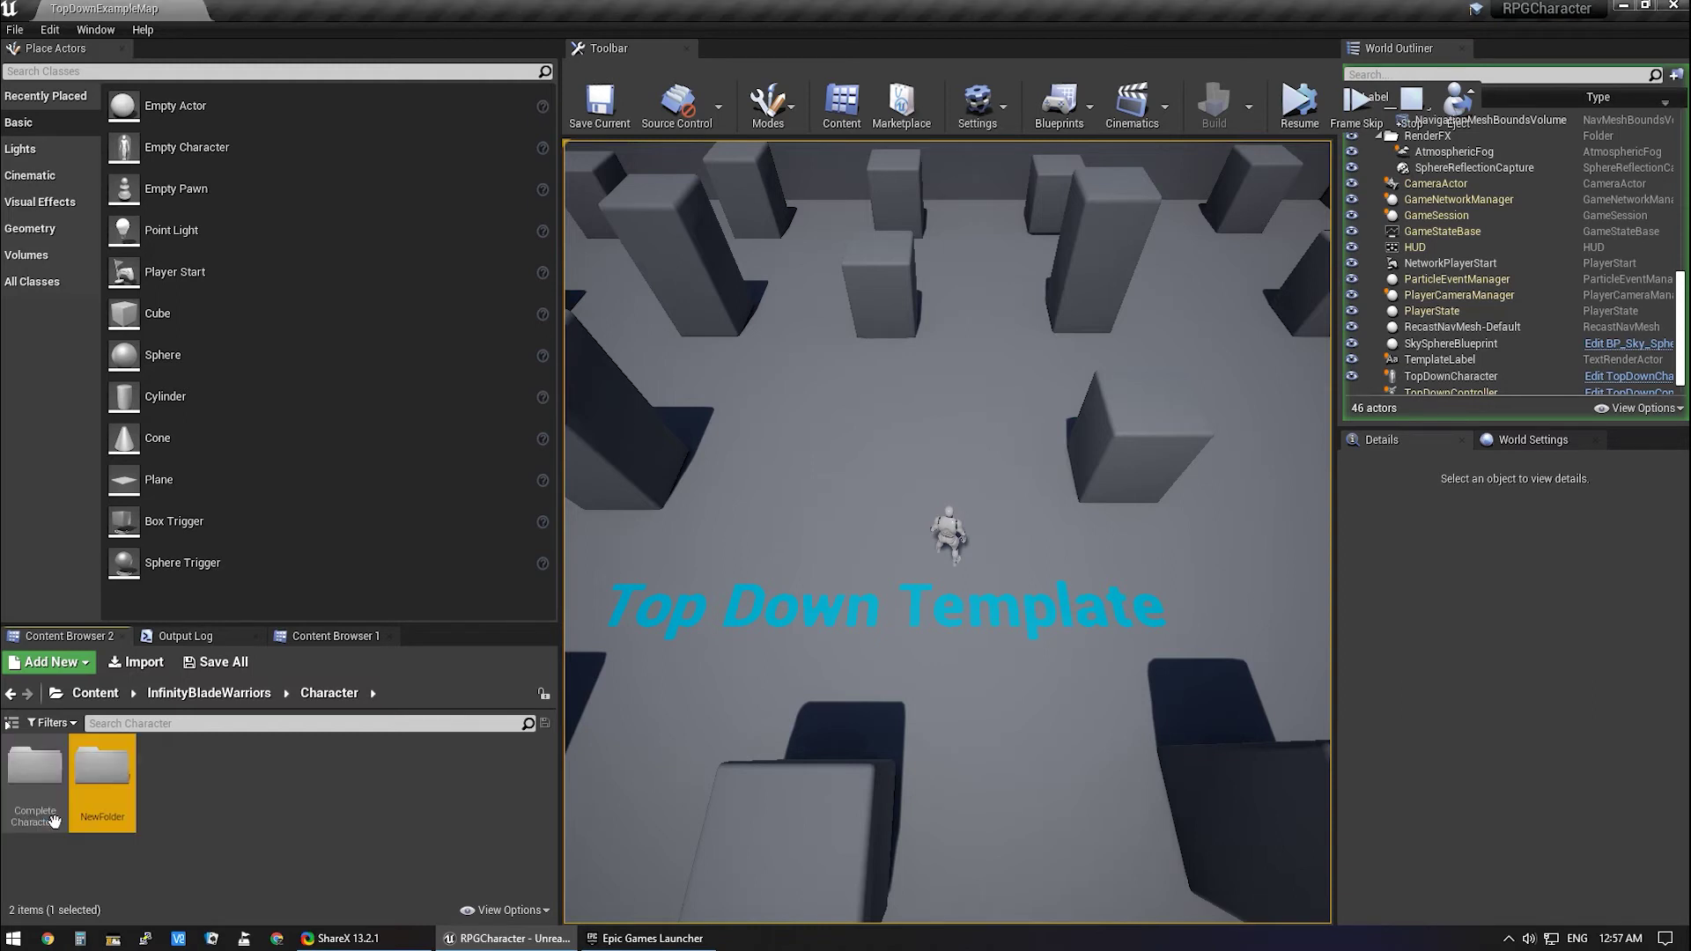
# Rename the new folder to 'Animation'.
pyautogui.click(109, 819)
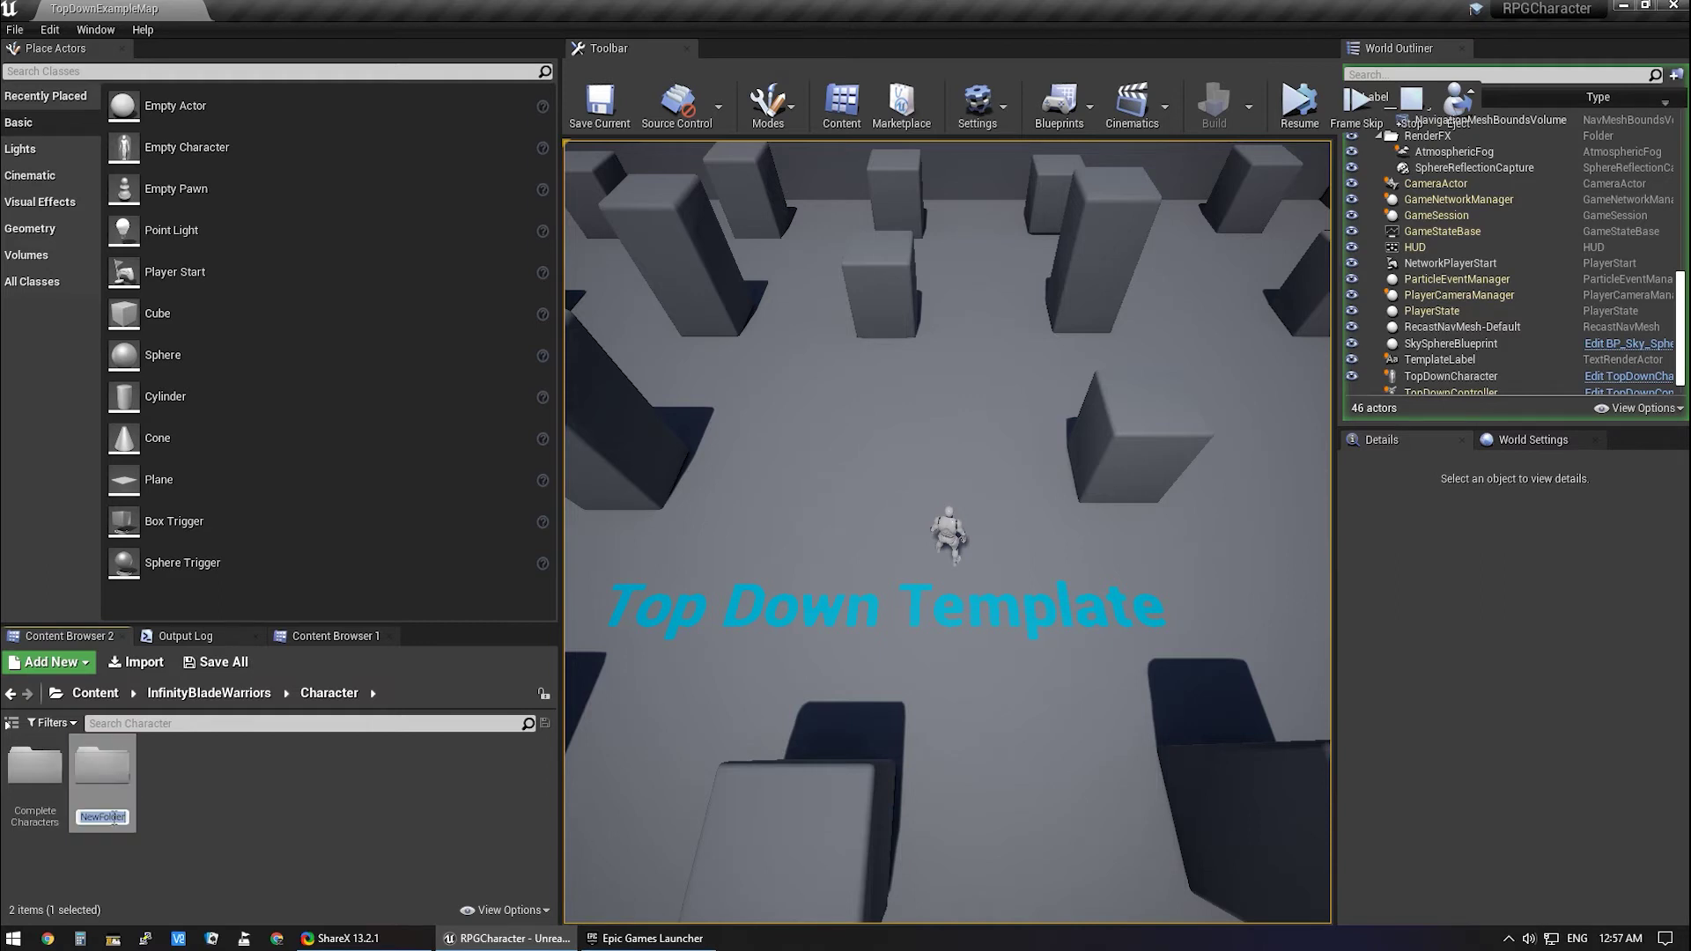
pyautogui.write('A')
pyautogui.write('mi')
pyautogui.write('n')
pyautogui.press('BackSpace')
pyautogui.press('BackSpace')
pyautogui.press('BackSpace')
pyautogui.write('nim')
pyautogui.write('a')
pyautogui.write('tio')
pyautogui.write('n')
# Browse to Mannequin > Animations and show ThirdPersonRun's Retarget Anim Assets options.
pyautogui.click(95, 693)
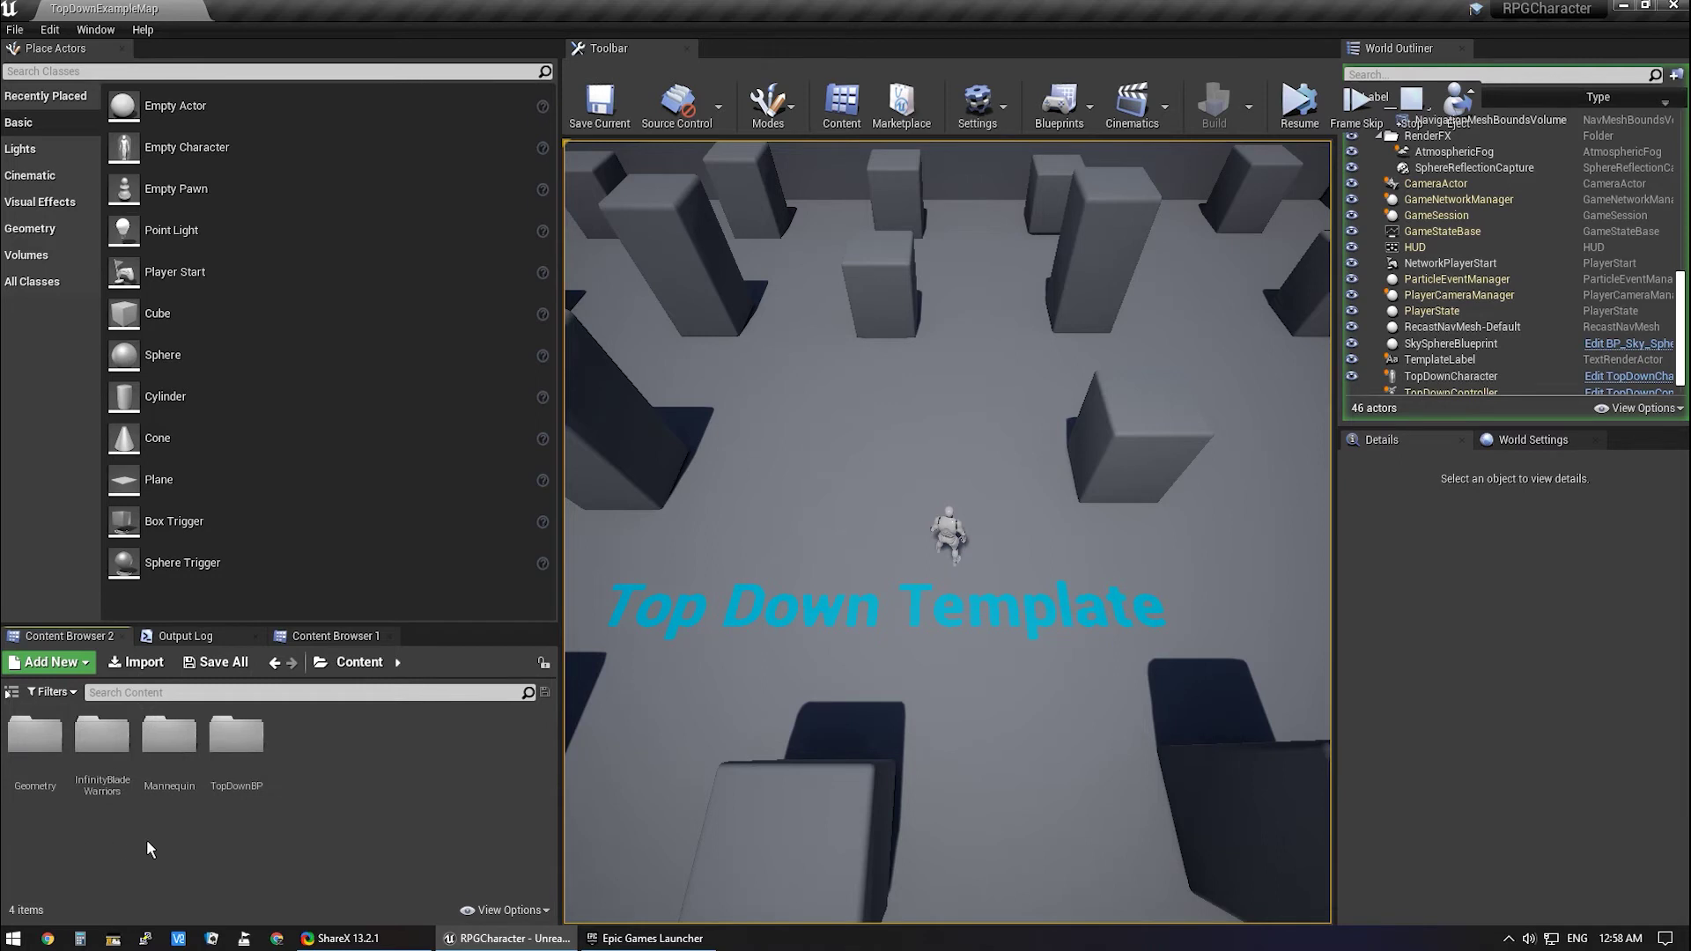
pyautogui.doubleClick(169, 738)
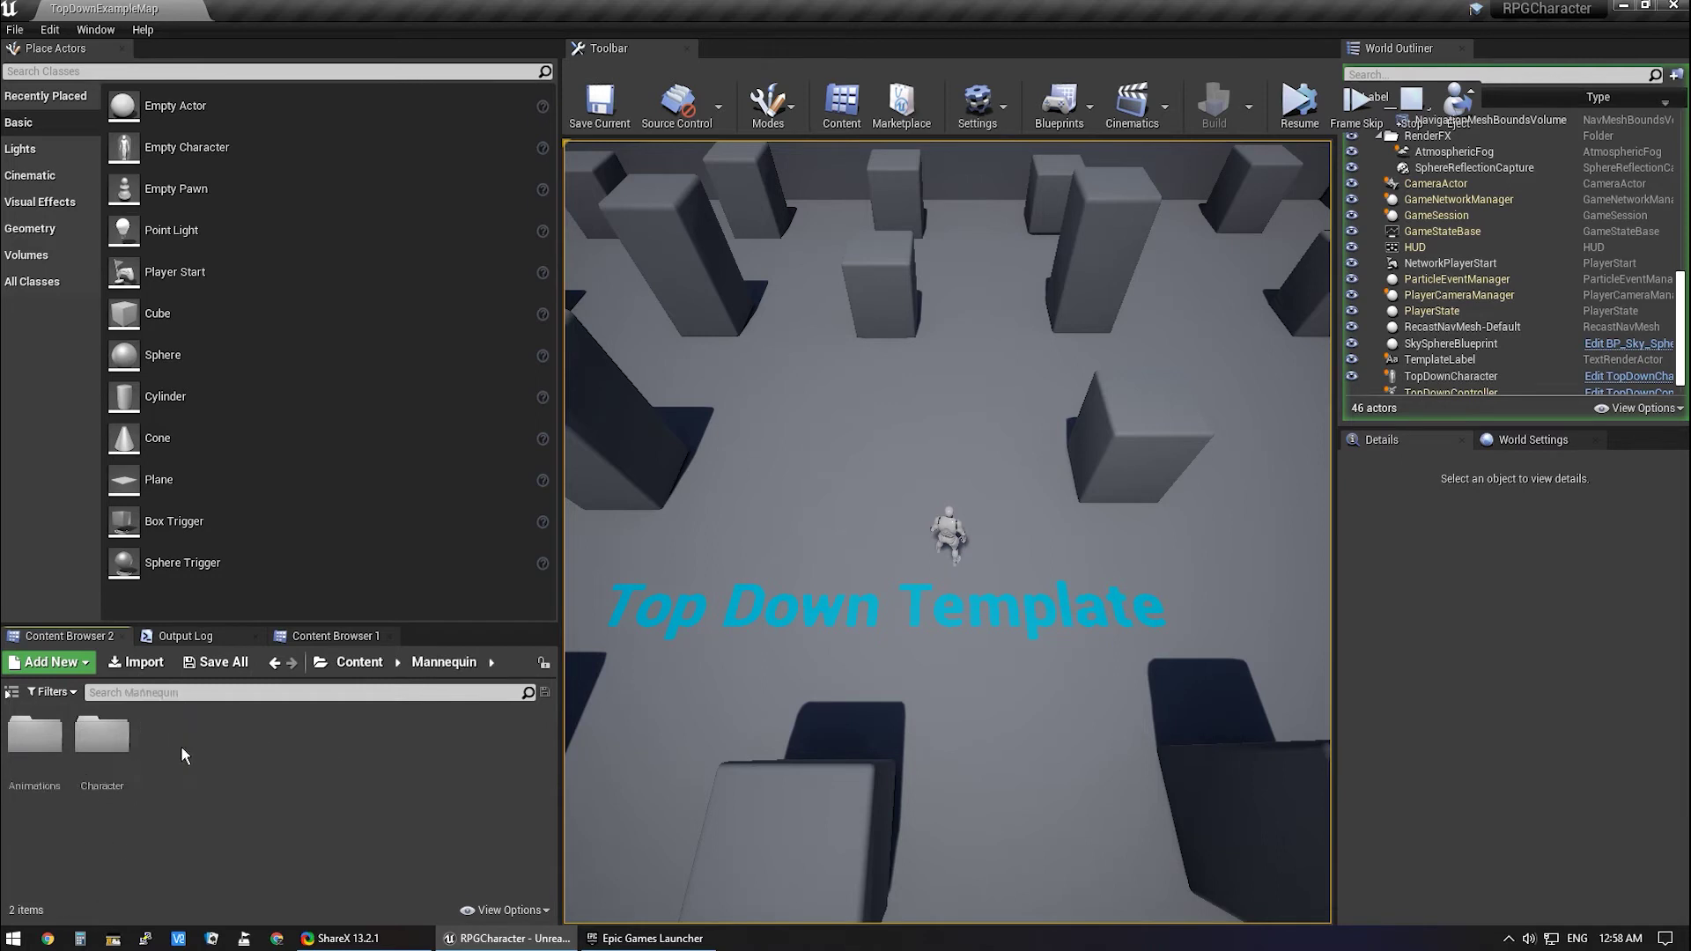
pyautogui.doubleClick(31, 748)
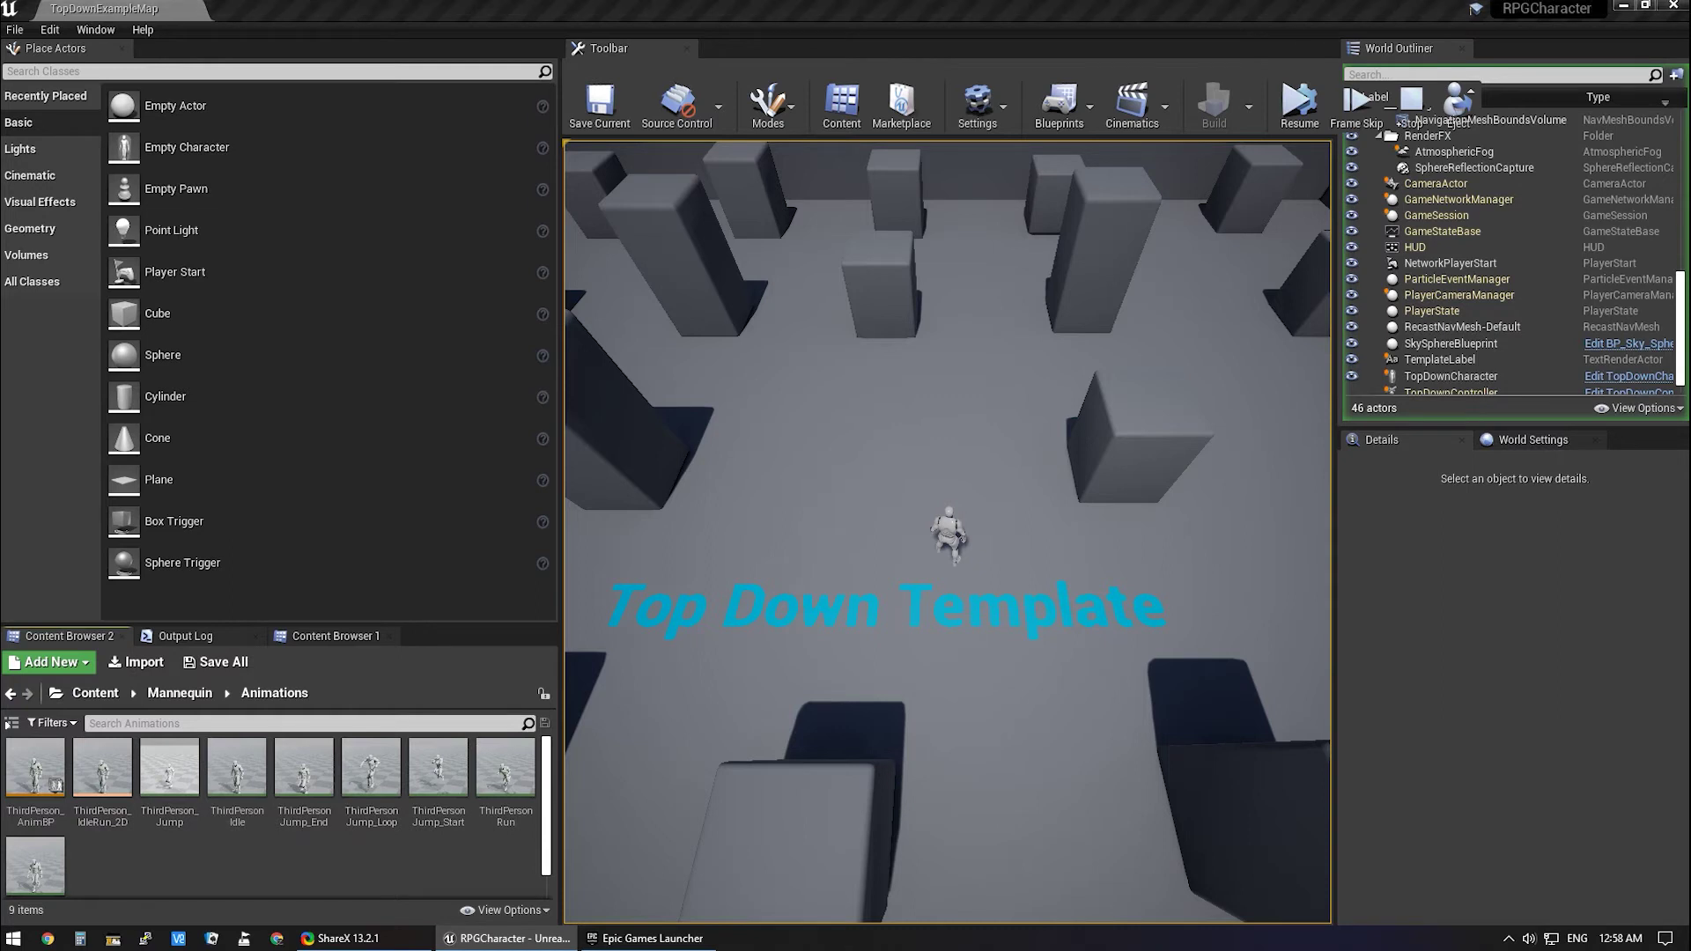
pyautogui.rightClick(508, 801)
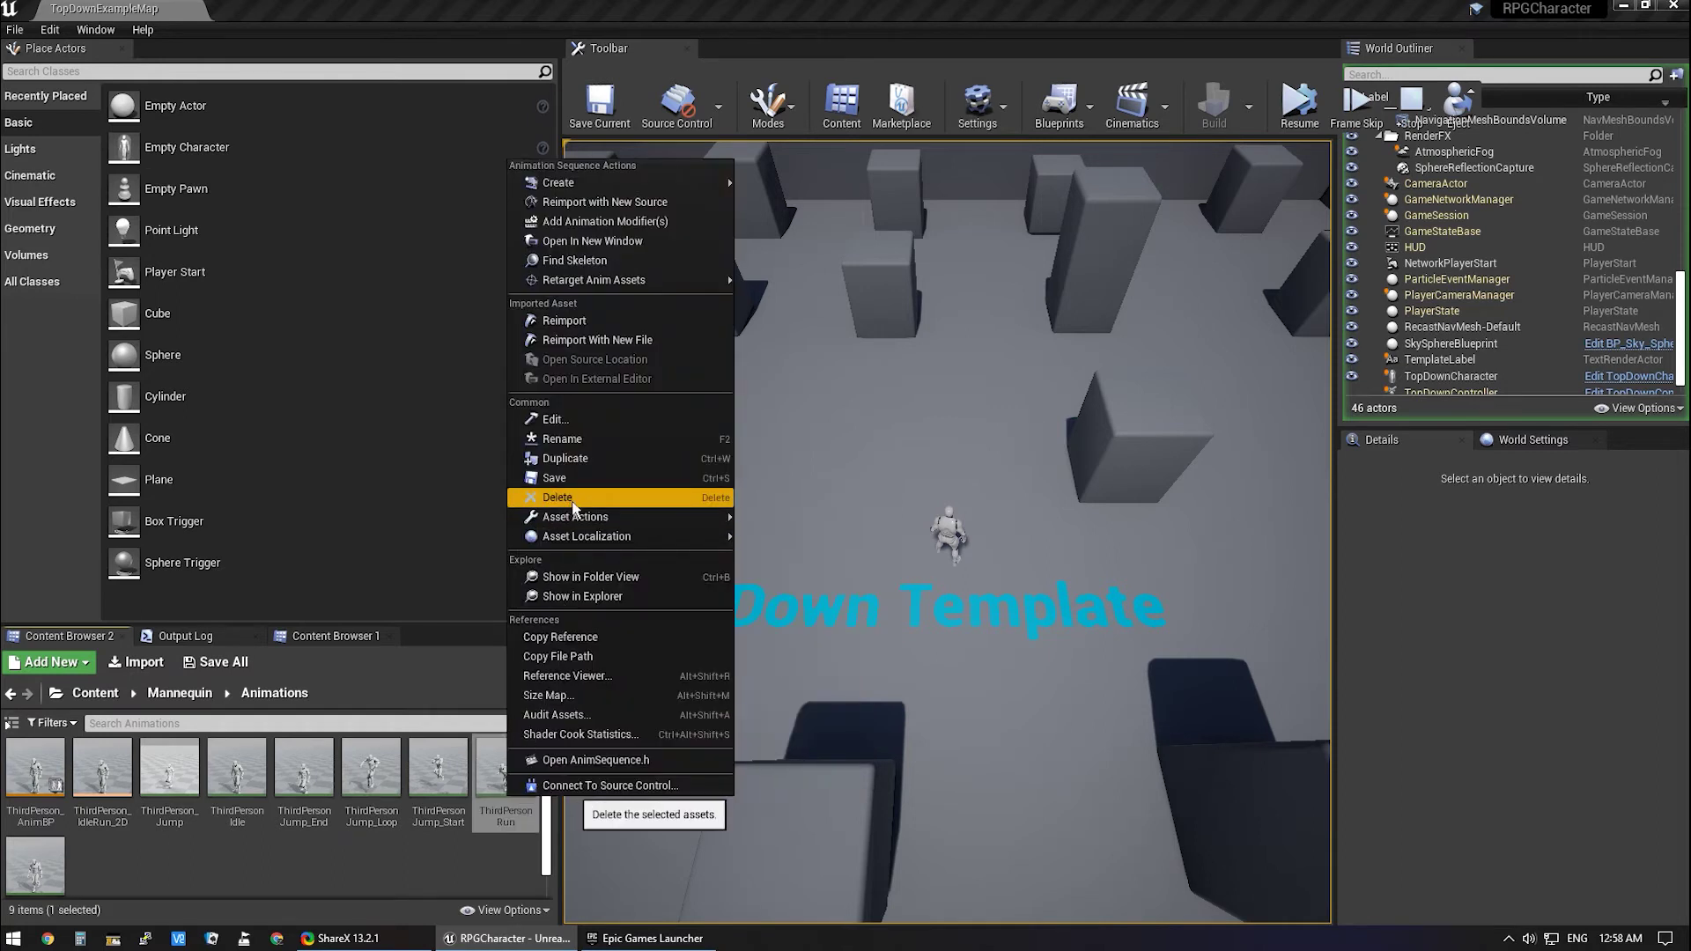
pyautogui.moveTo(628, 283)
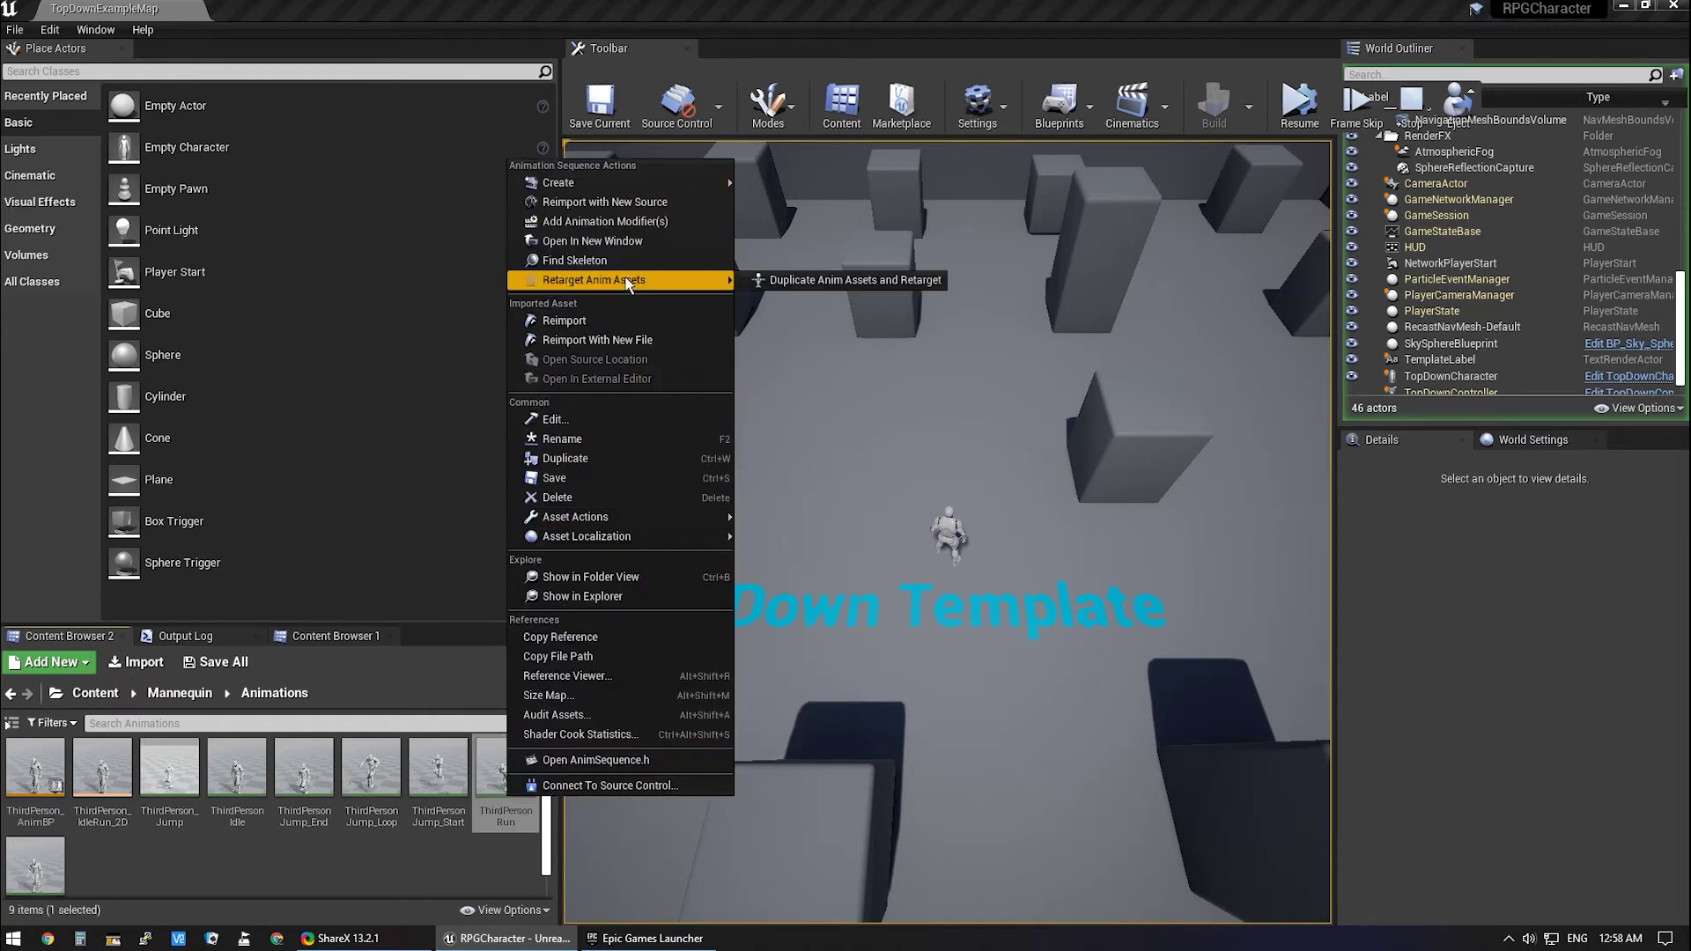
# Duplicate and retarget ThirdPersonRun to SK_Mannequin_Skeleton with the name prefix RPG_.
pyautogui.click(822, 278)
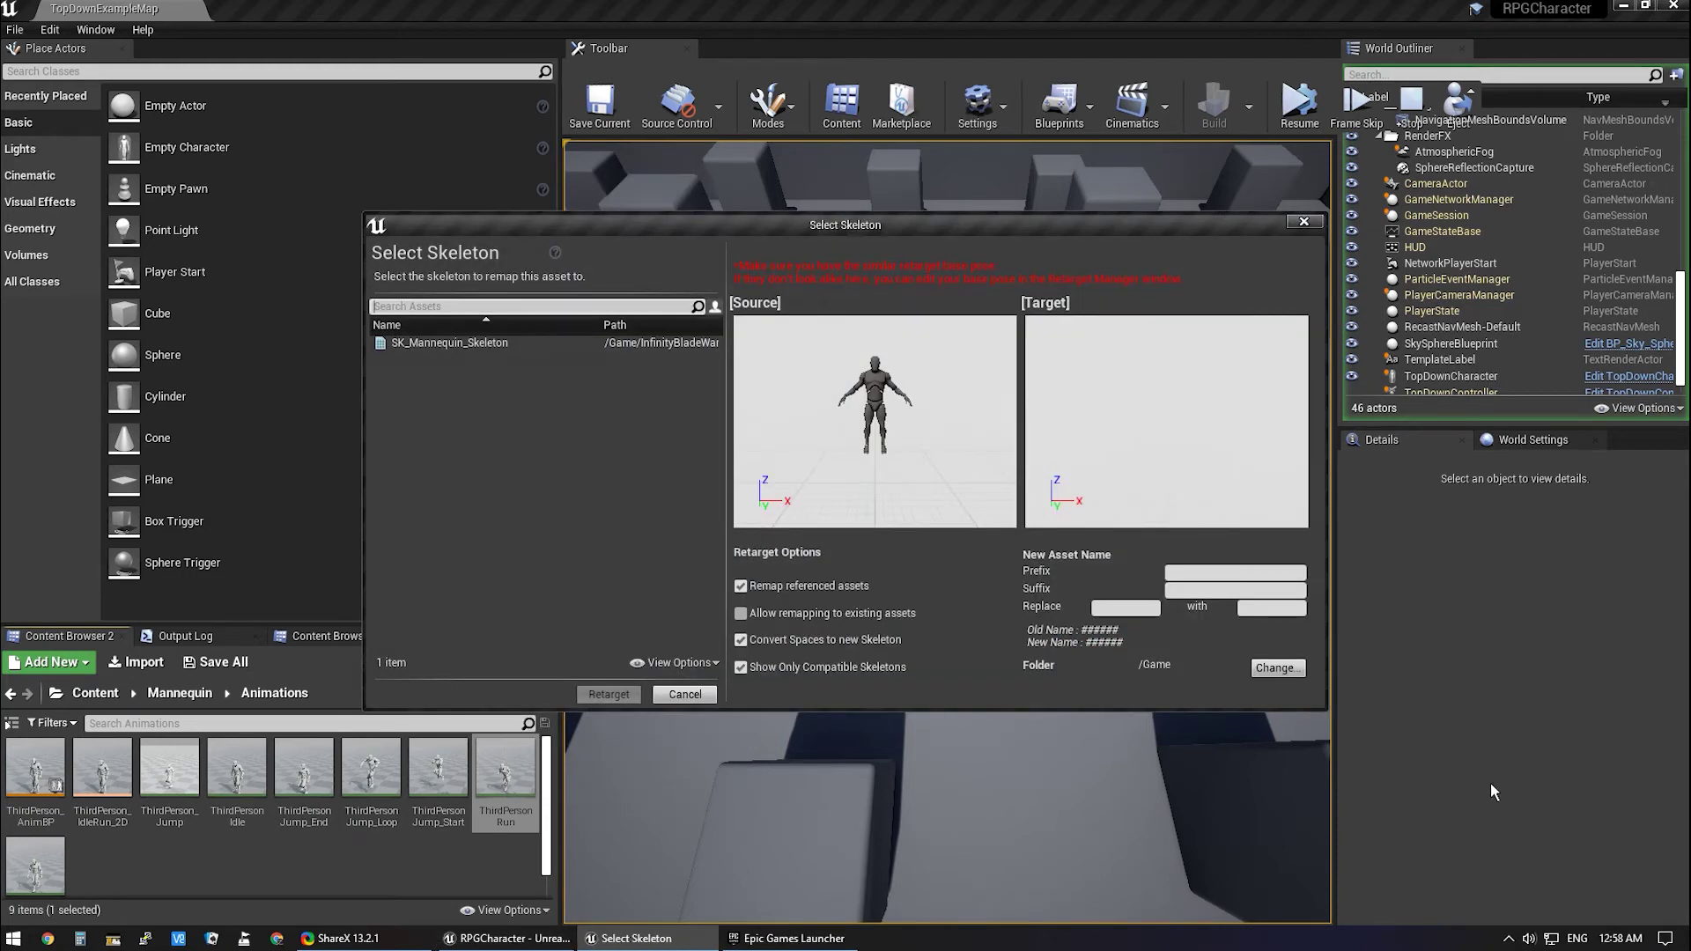
pyautogui.click(466, 343)
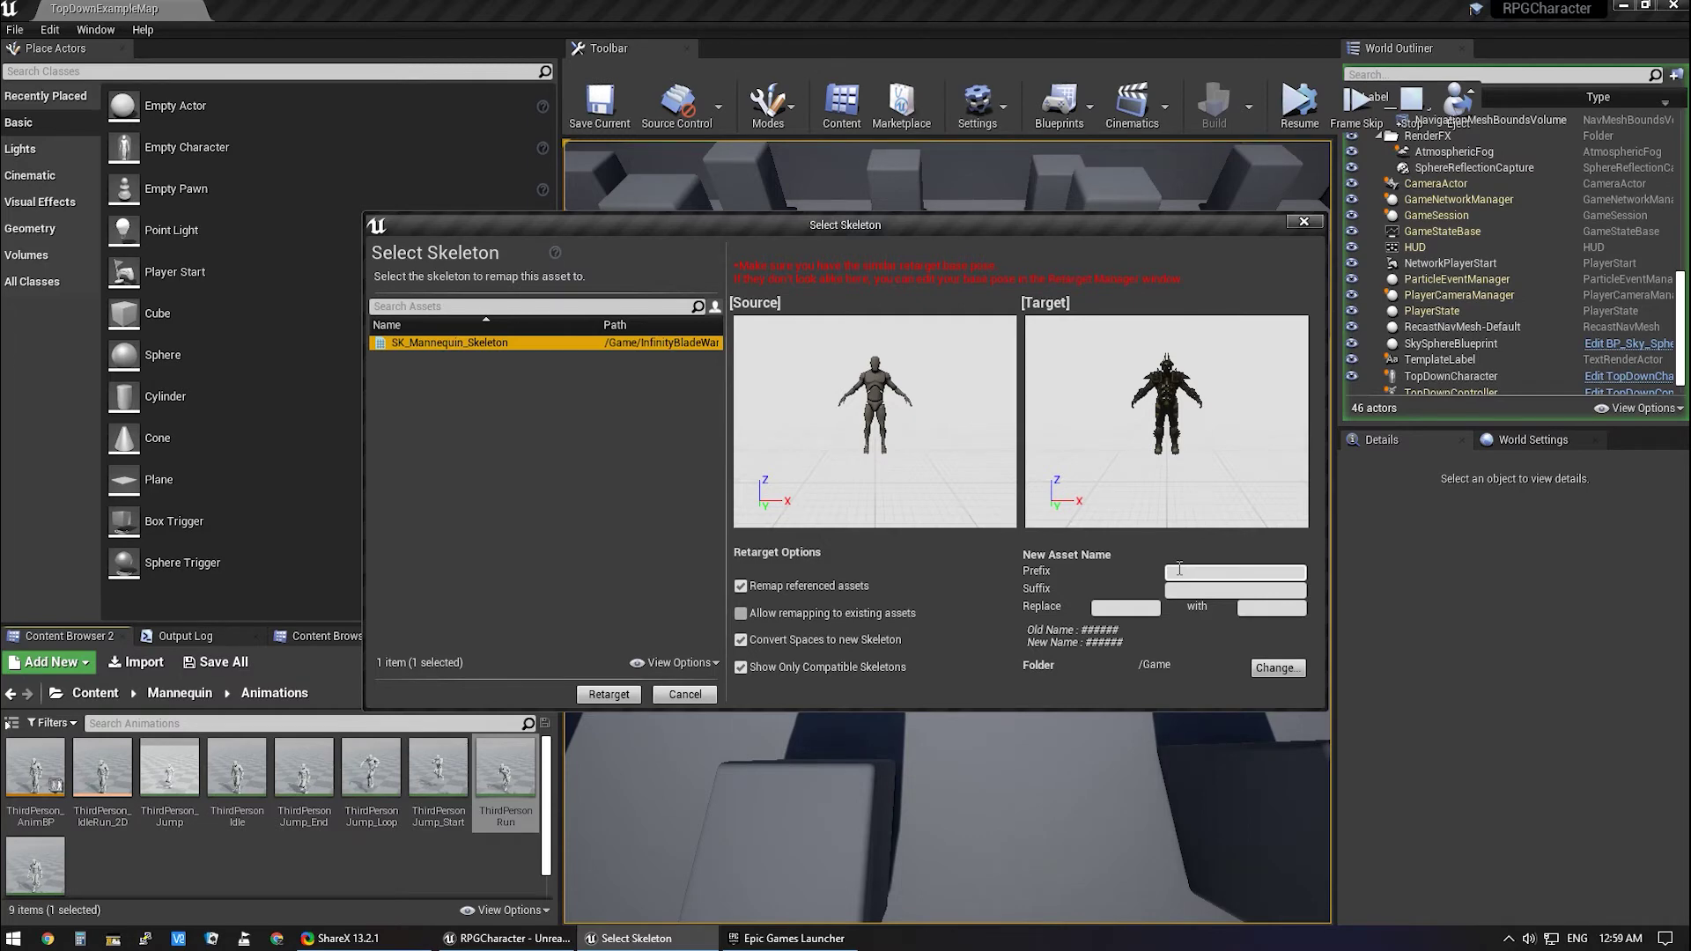
pyautogui.click(1179, 570)
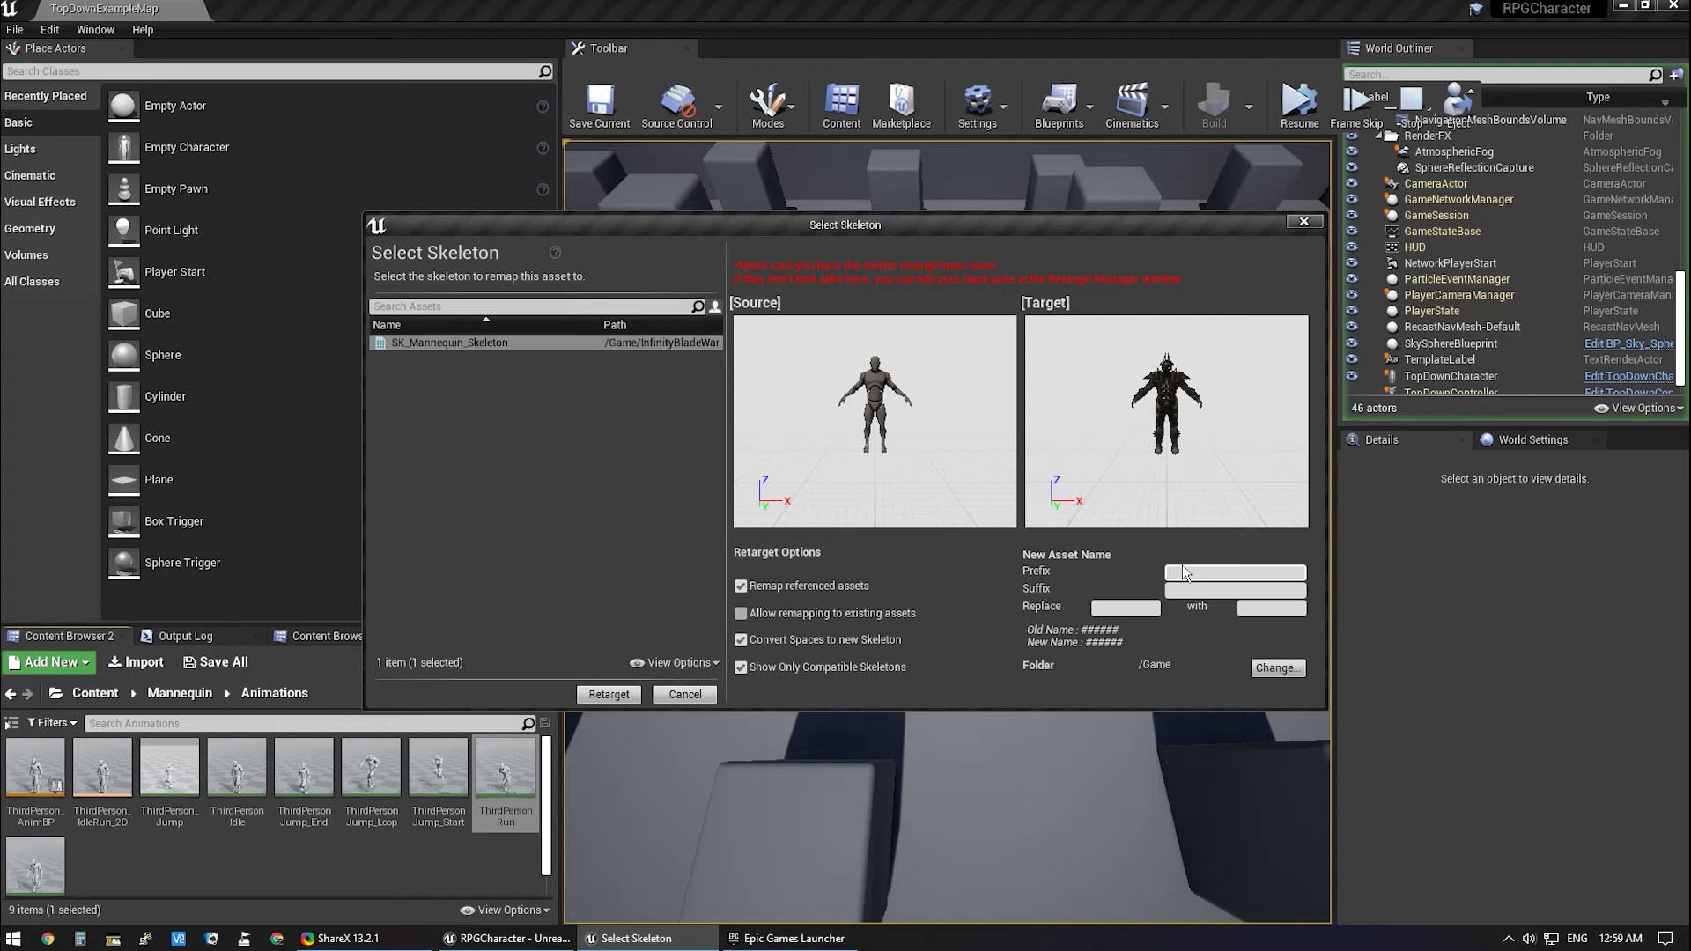
pyautogui.write('IB')
pyautogui.write('_')
pyautogui.press('BackSpace')
pyautogui.press('BackSpace')
pyautogui.press('BackSpace')
pyautogui.write('RP')
pyautogui.write('G')
pyautogui.write('_')
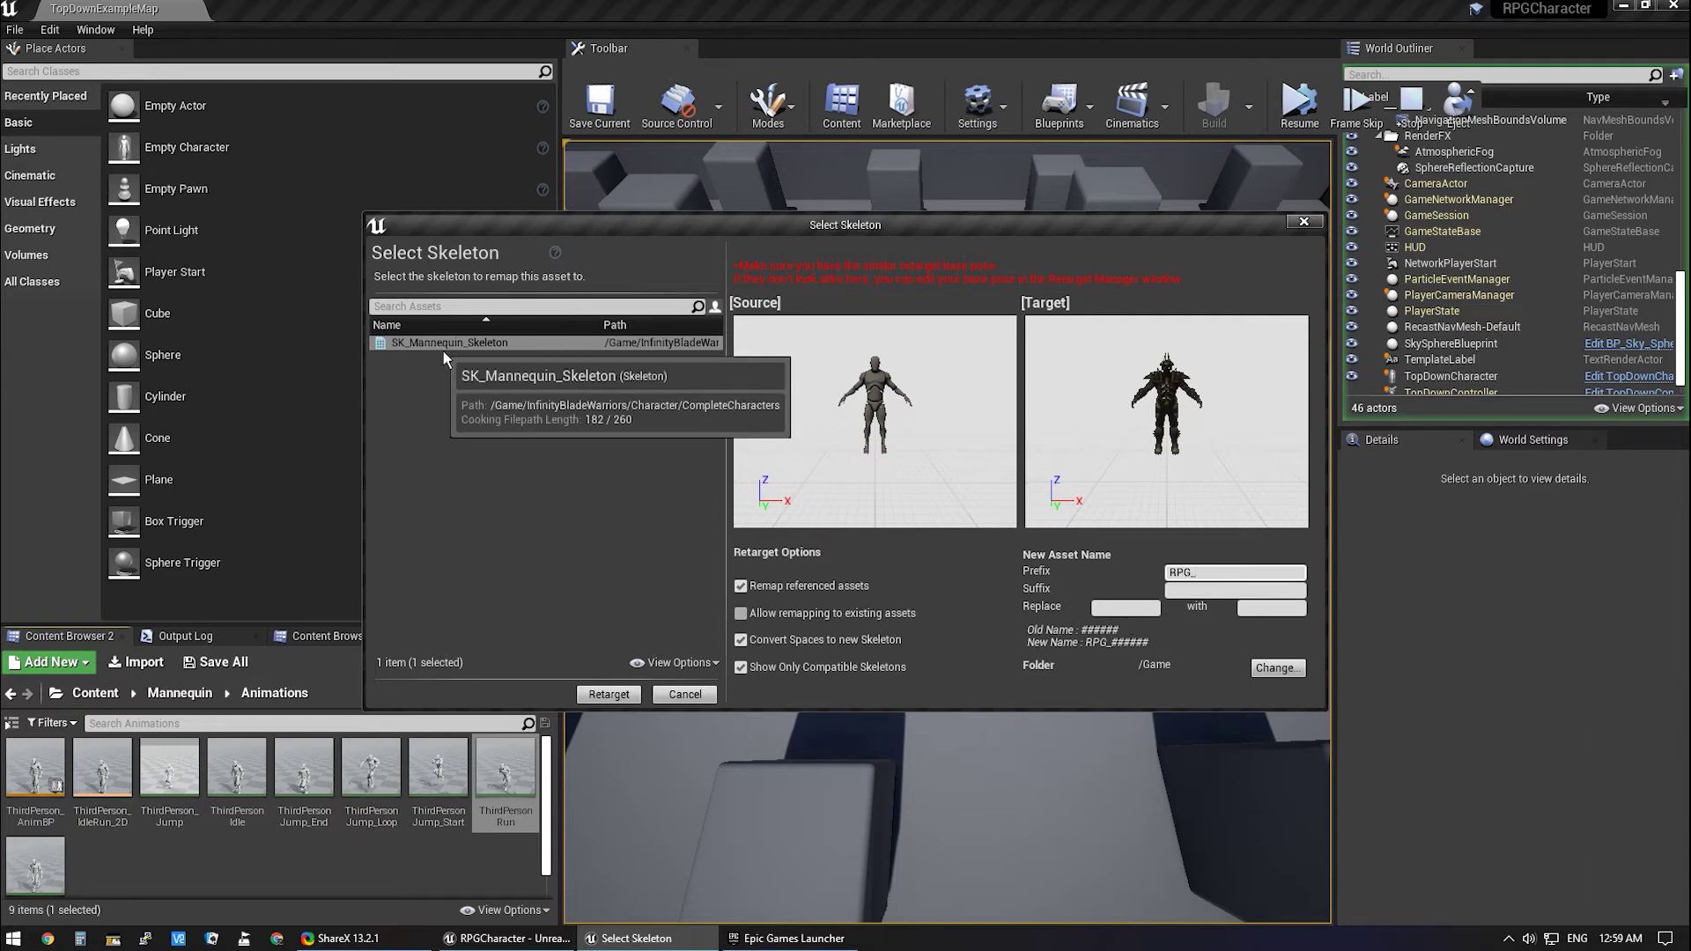
# Output RPG_ThirdPersonRun to InfinityBladeWarriors > Character > Animations and run the retarget.
pyautogui.click(1274, 670)
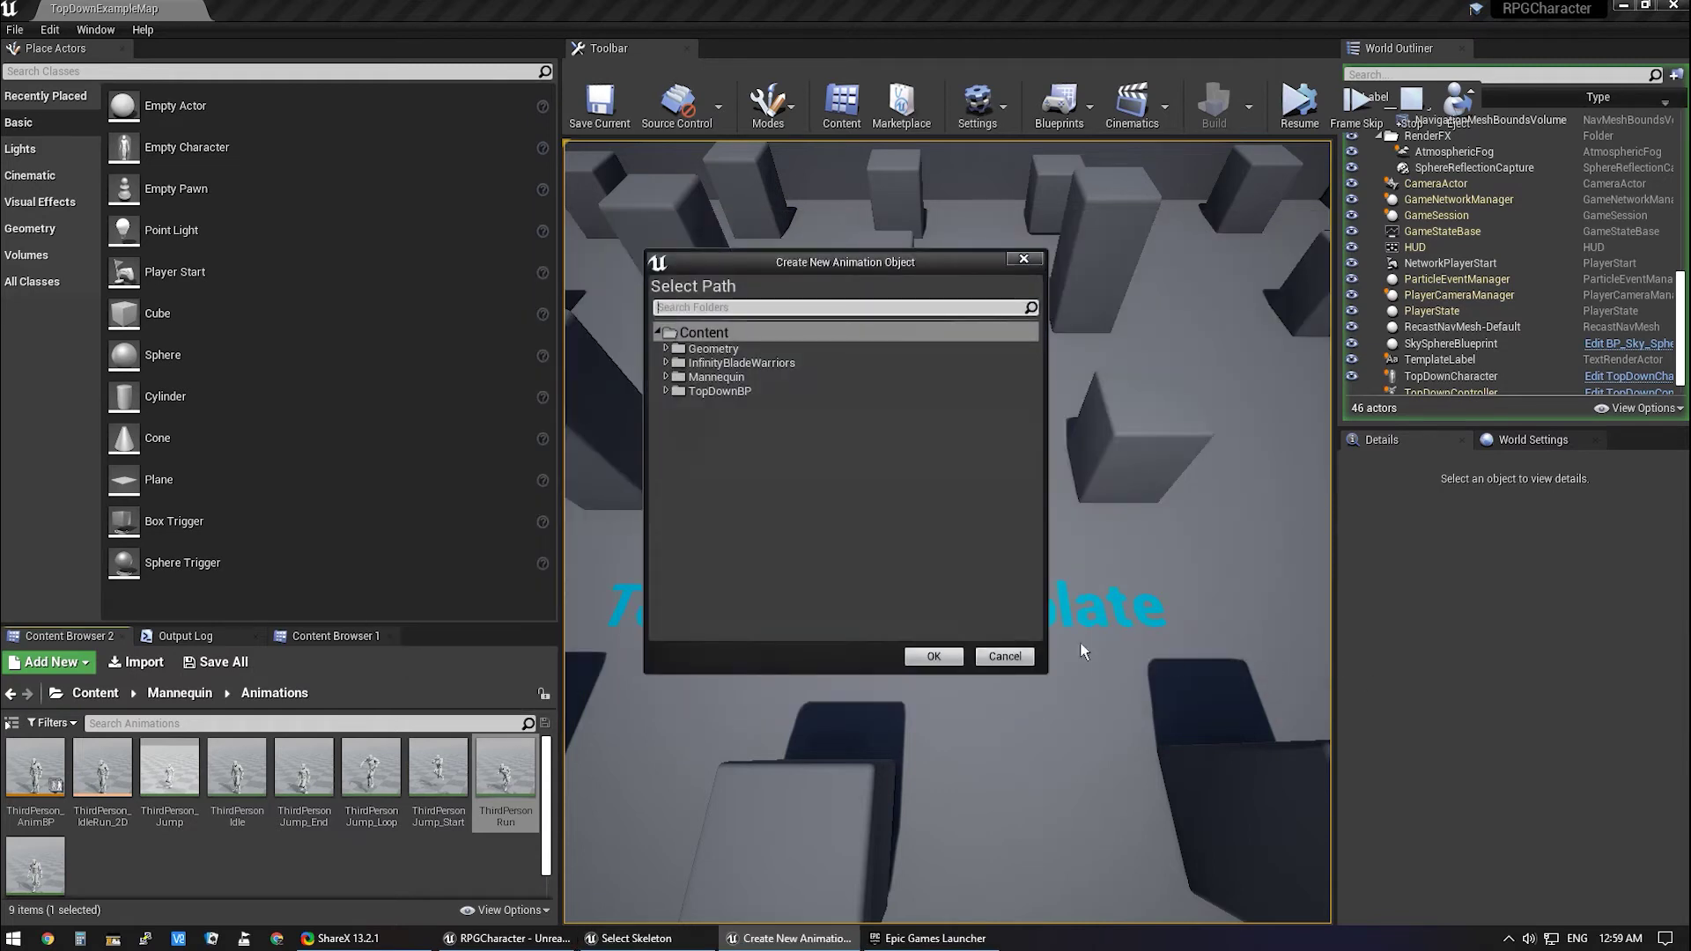
pyautogui.click(666, 363)
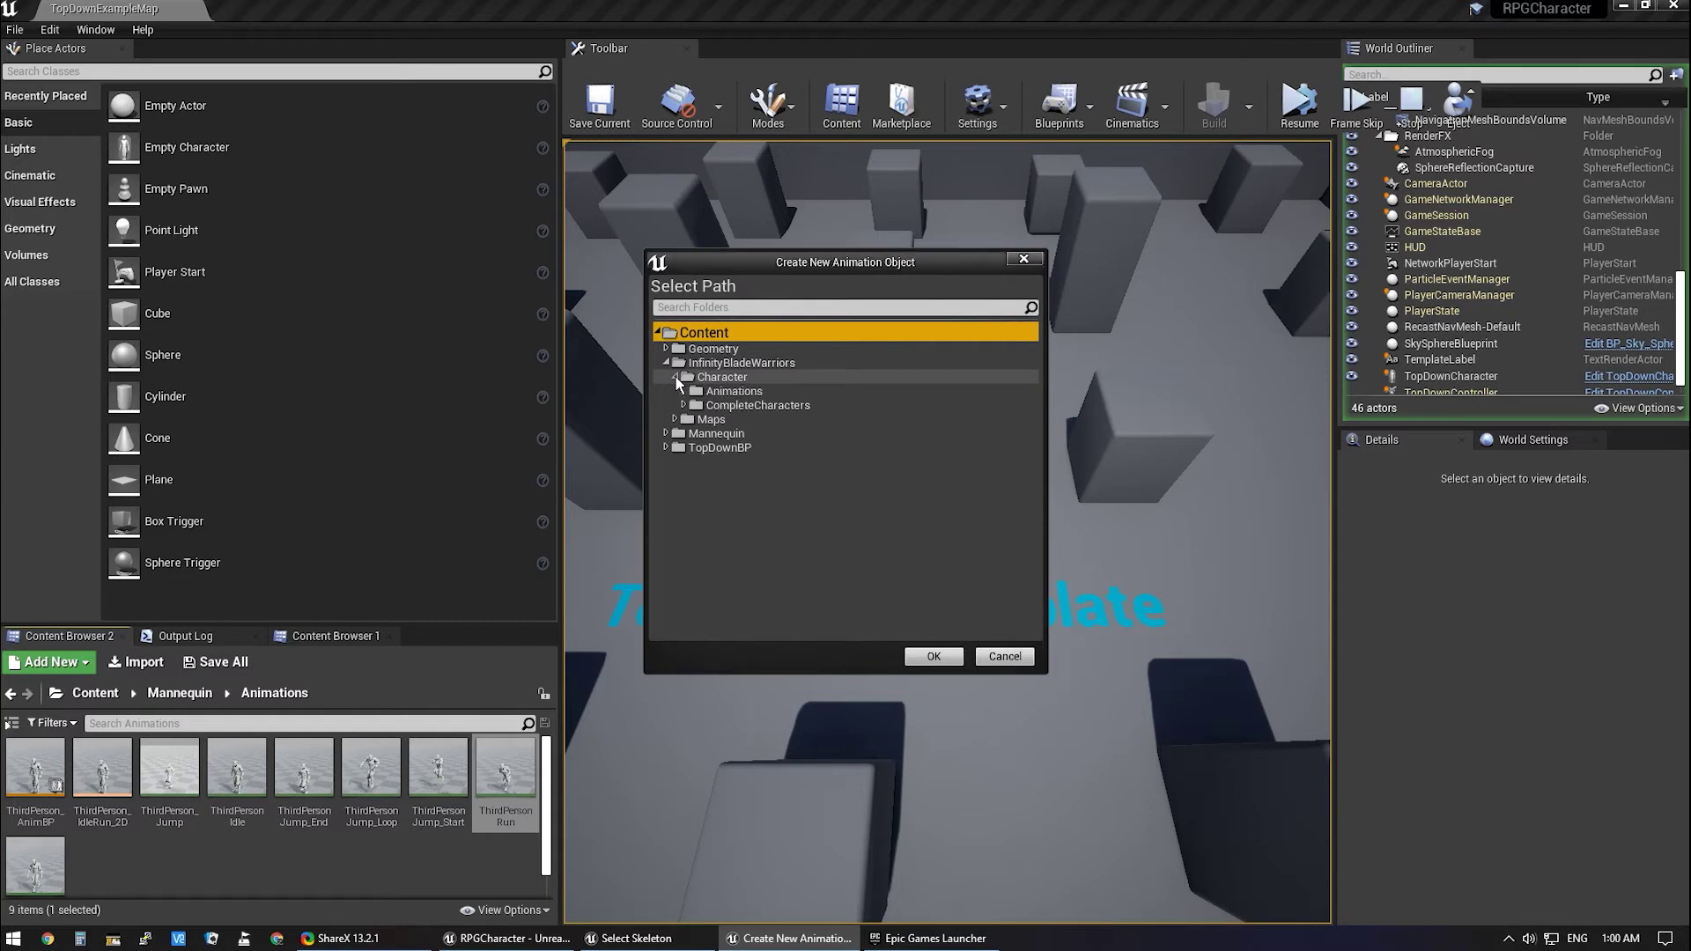
pyautogui.click(676, 377)
pyautogui.click(736, 393)
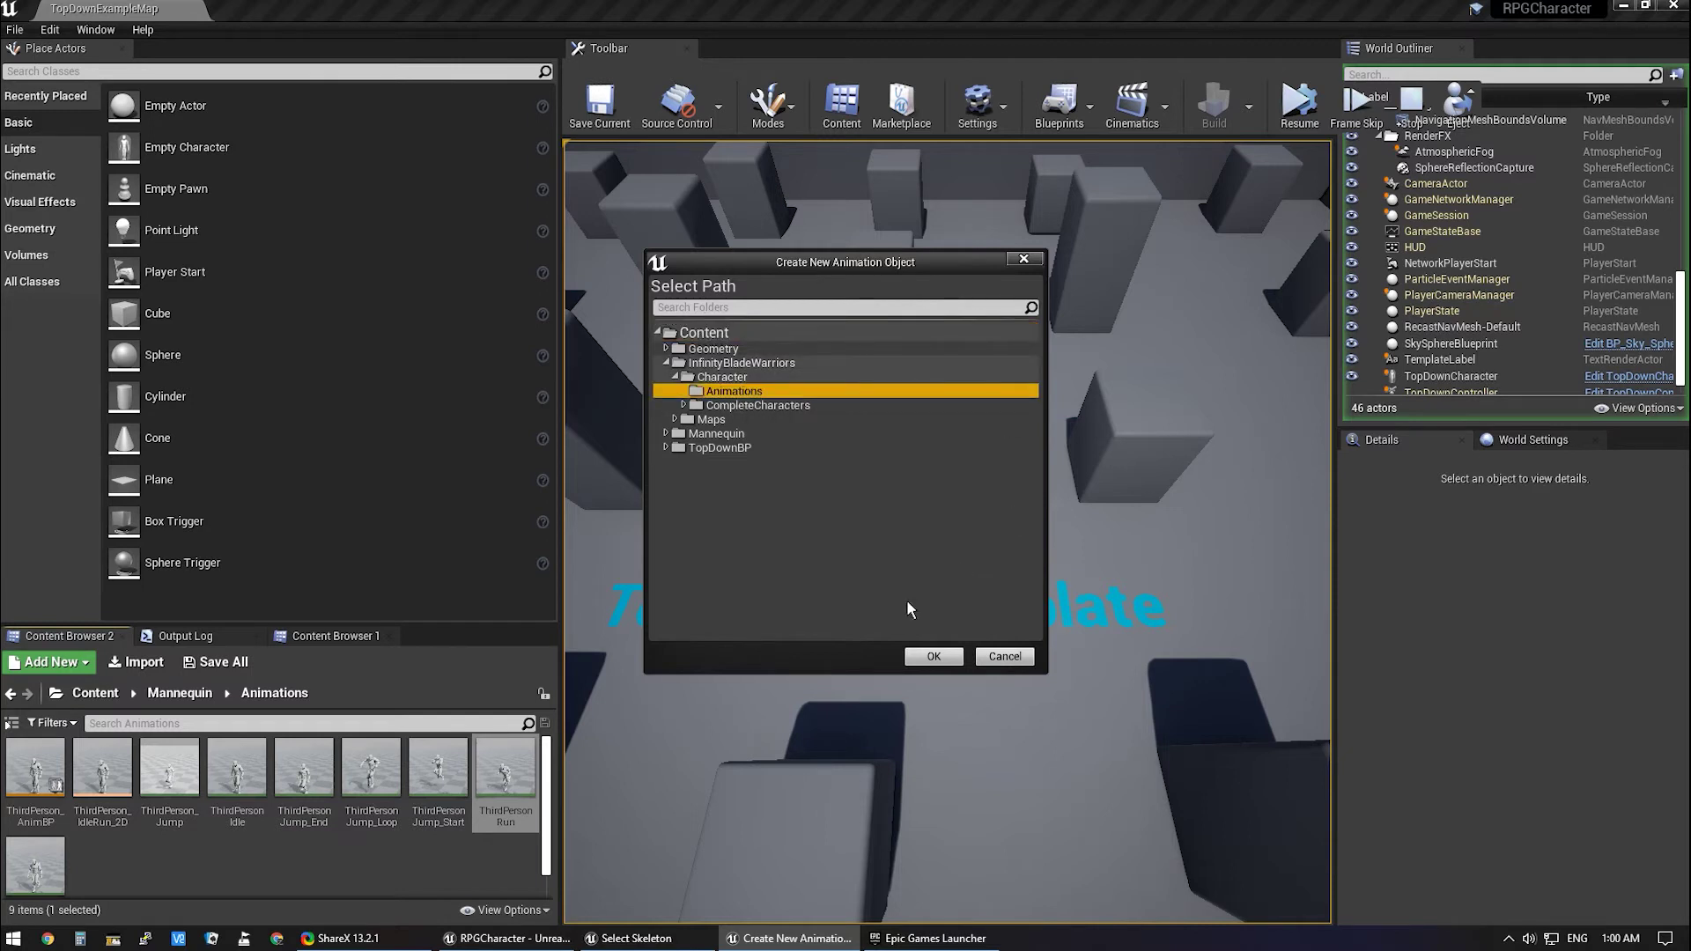
pyautogui.click(928, 657)
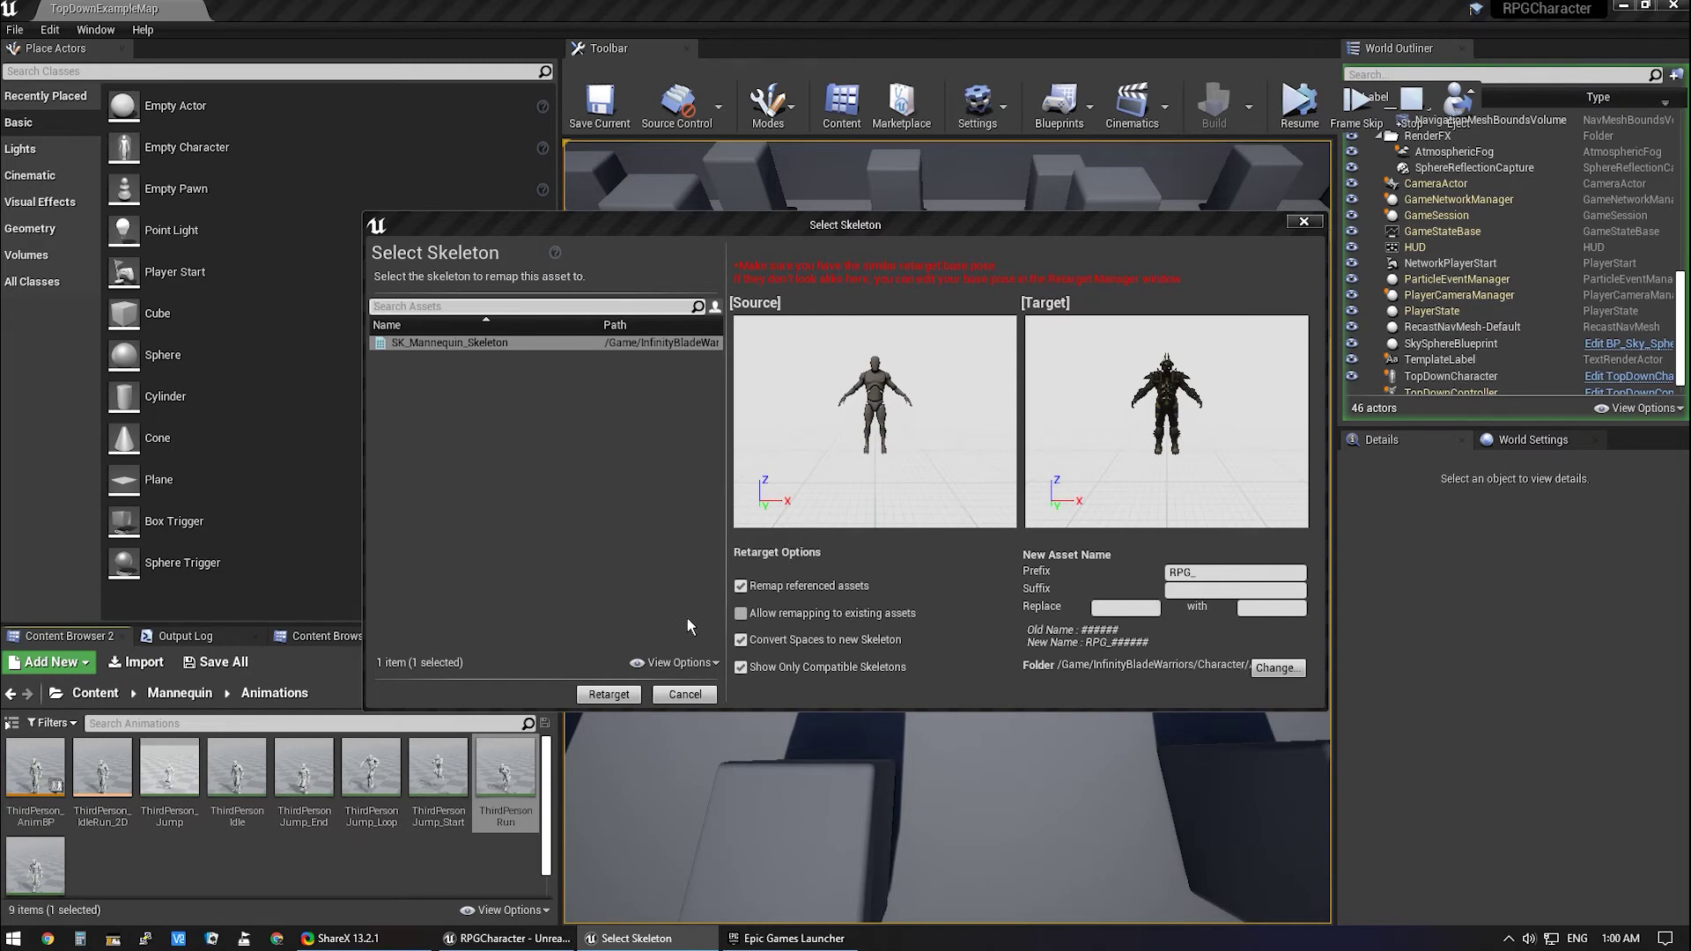
pyautogui.click(609, 694)
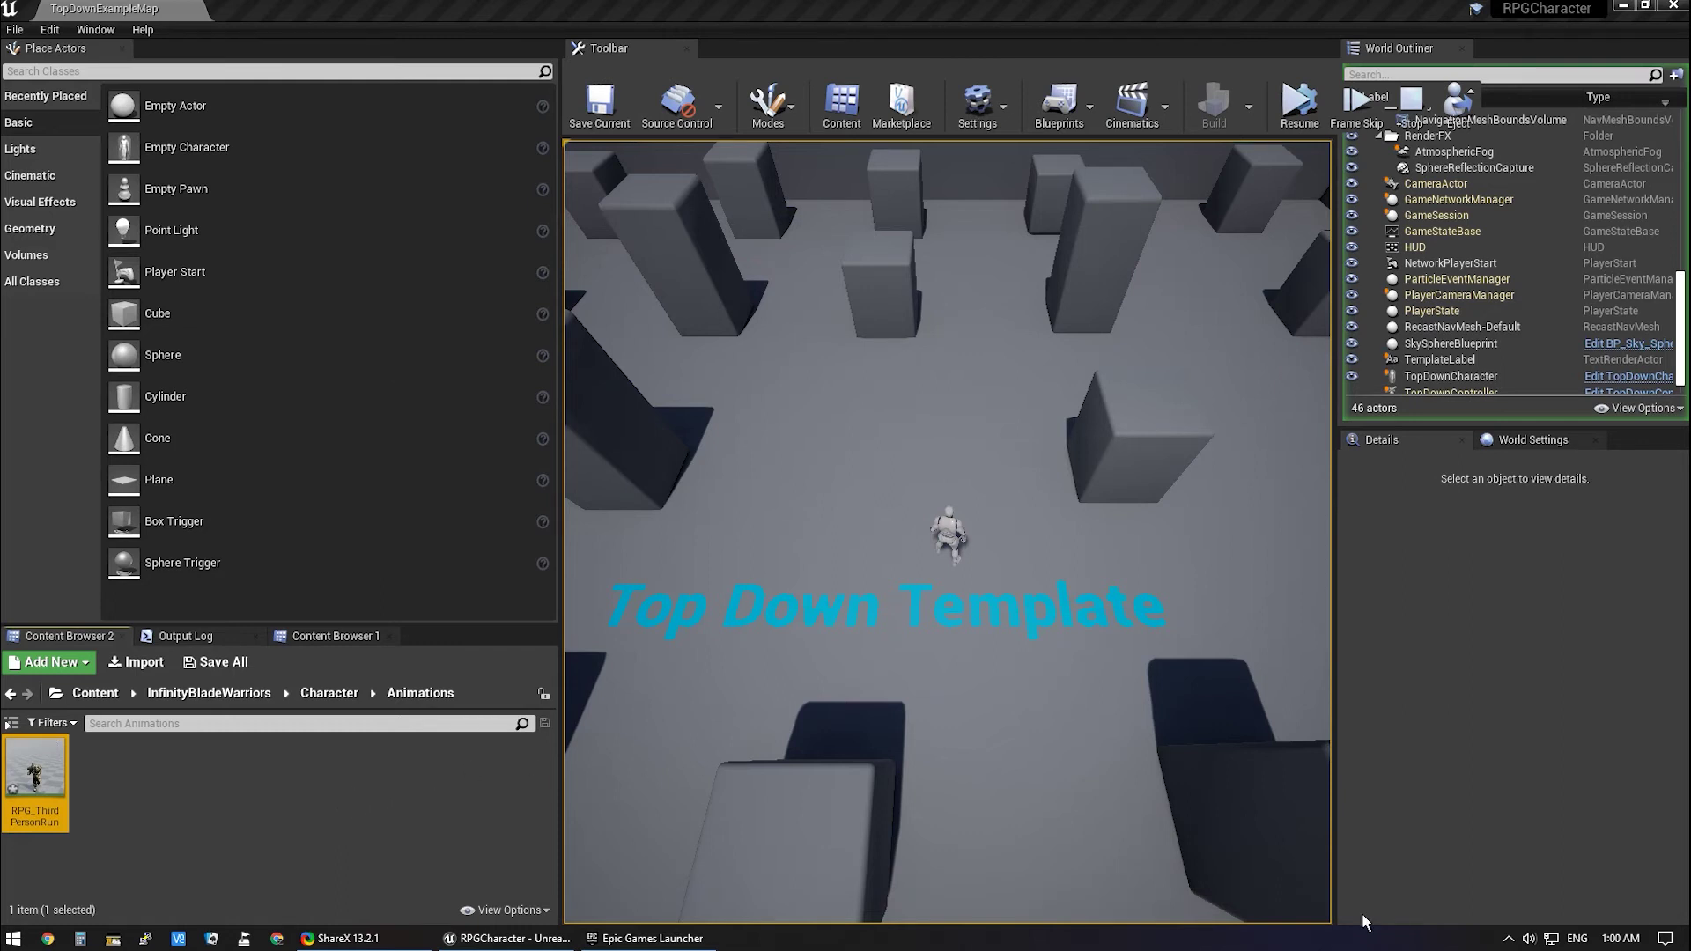
# Open RPG_ThirdPersonRun in the animation editor and pause its preview.
pyautogui.doubleClick(31, 779)
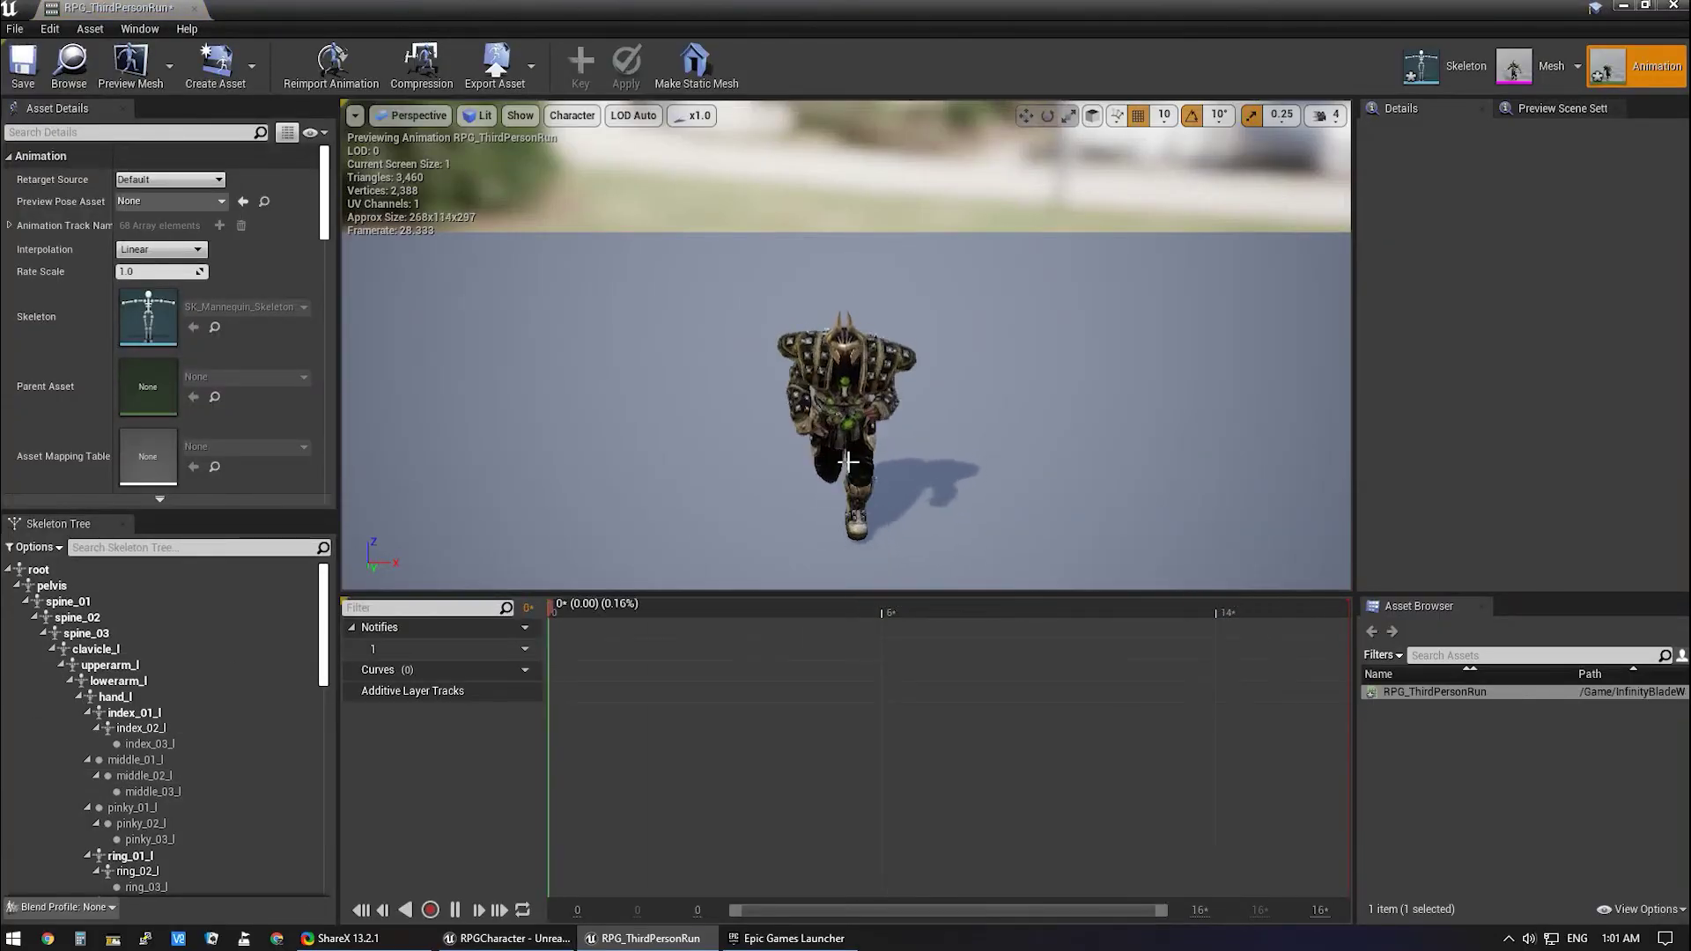
pyautogui.press('space')
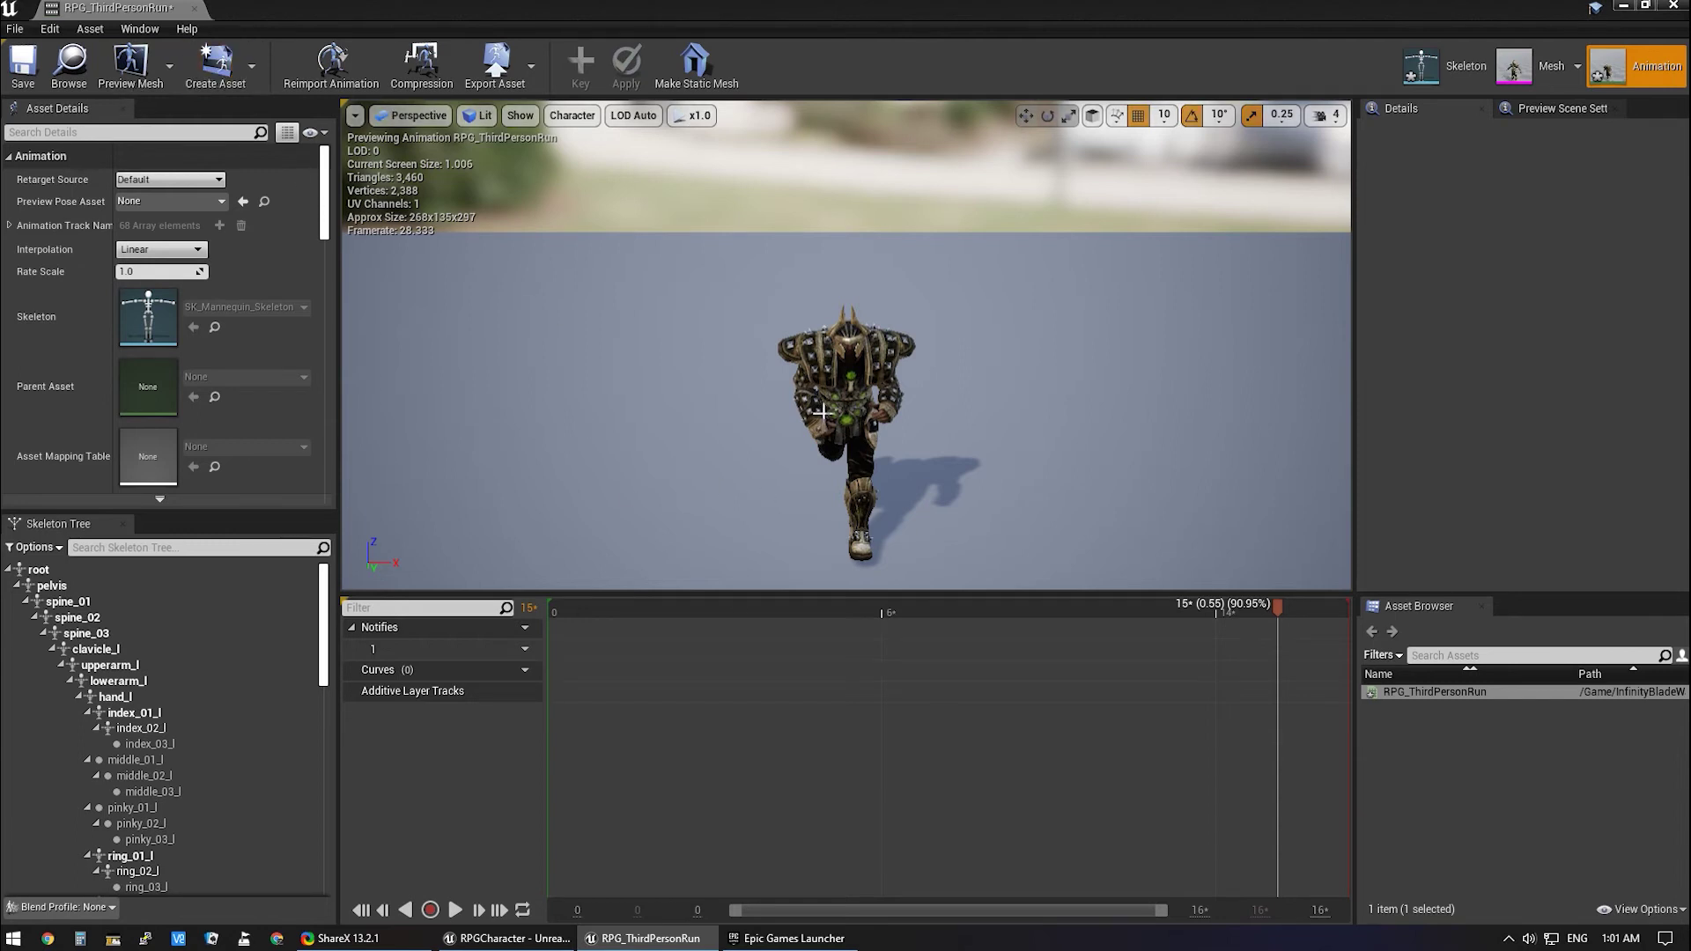
# Set SK_CharM_Robo as RPG_ThirdPersonRun's preview mesh and apply it to the asset.
pyautogui.click(151, 86)
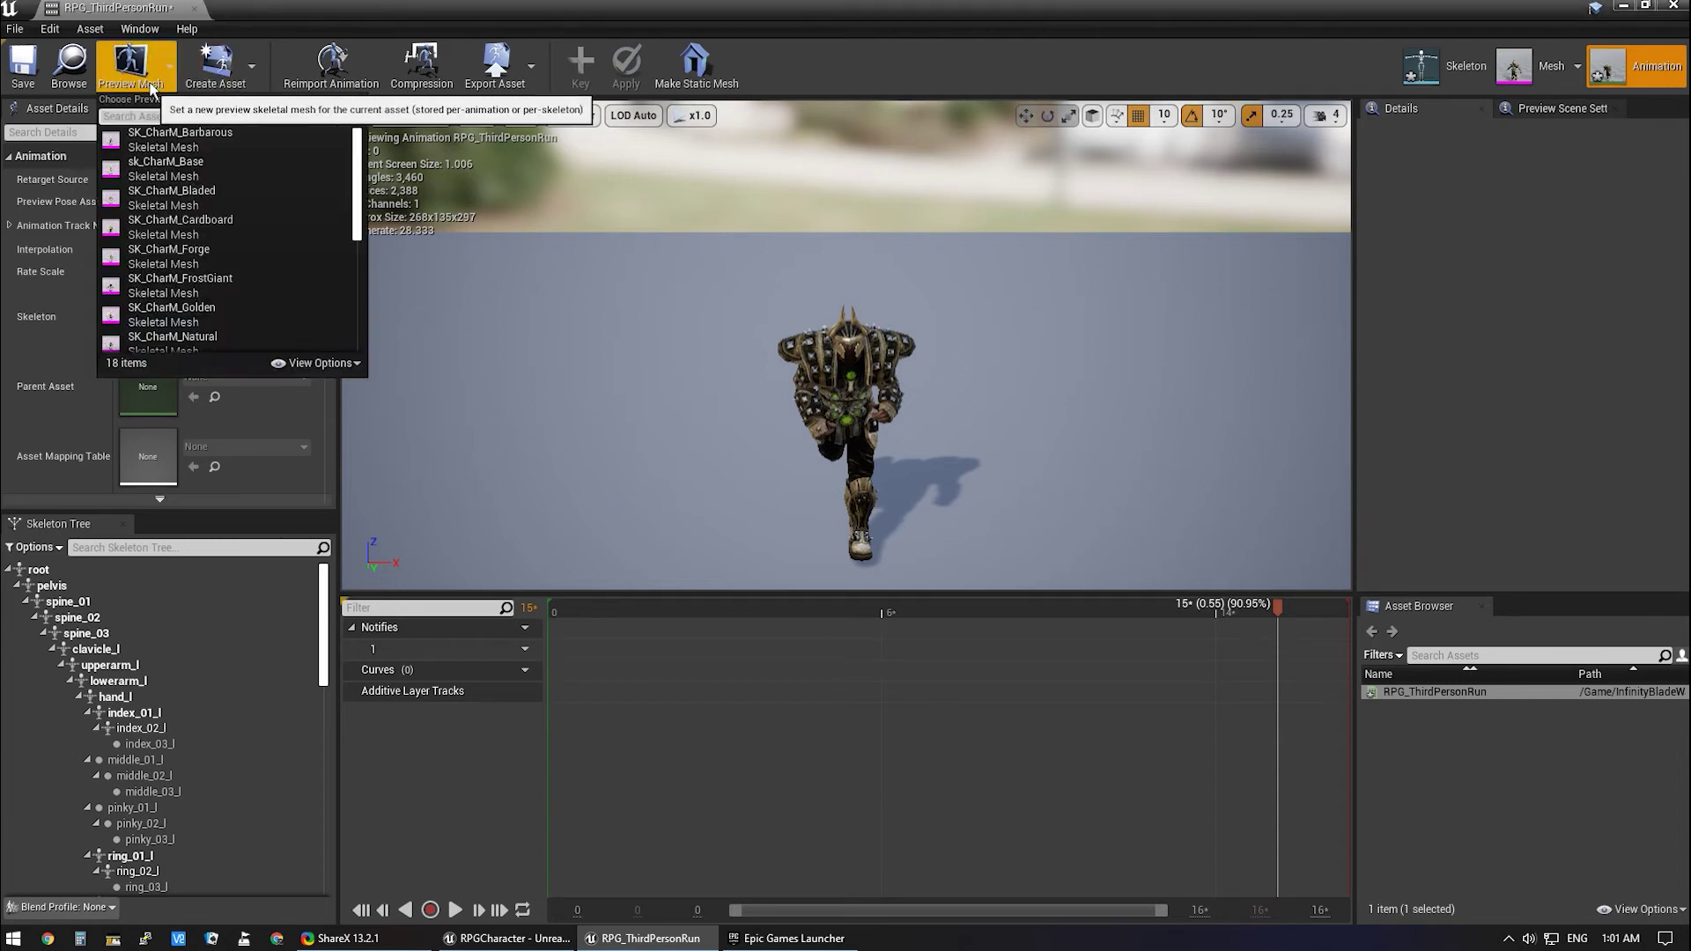
pyautogui.scroll(-2, 221, 235)
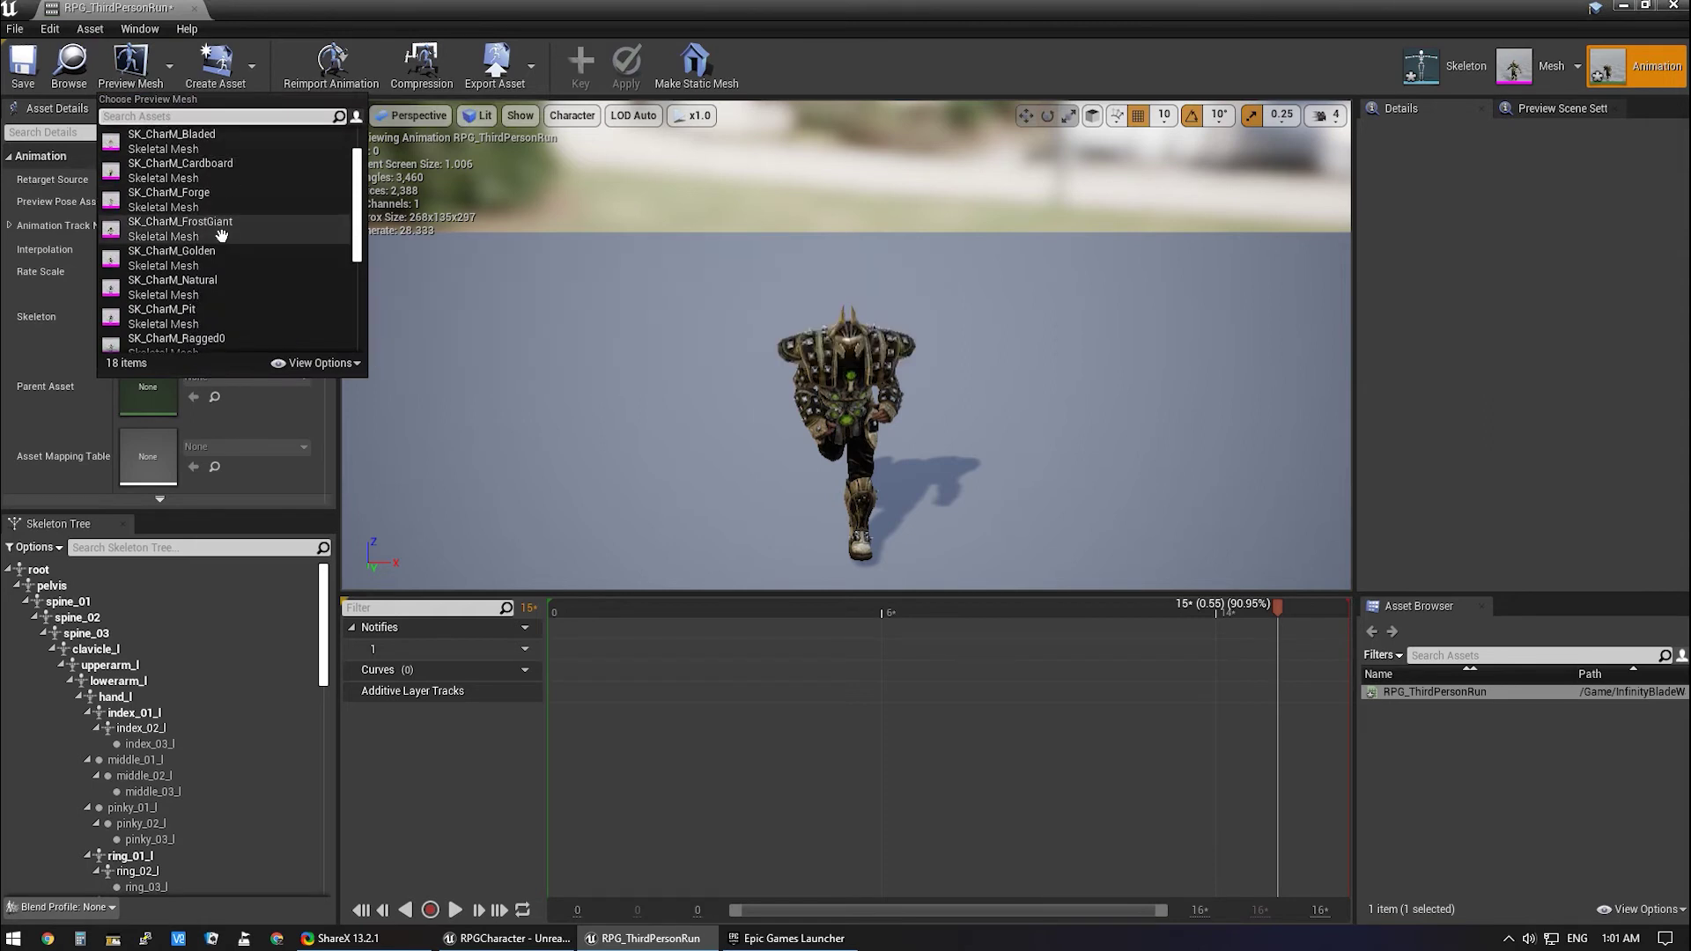
pyautogui.scroll(-1, 221, 235)
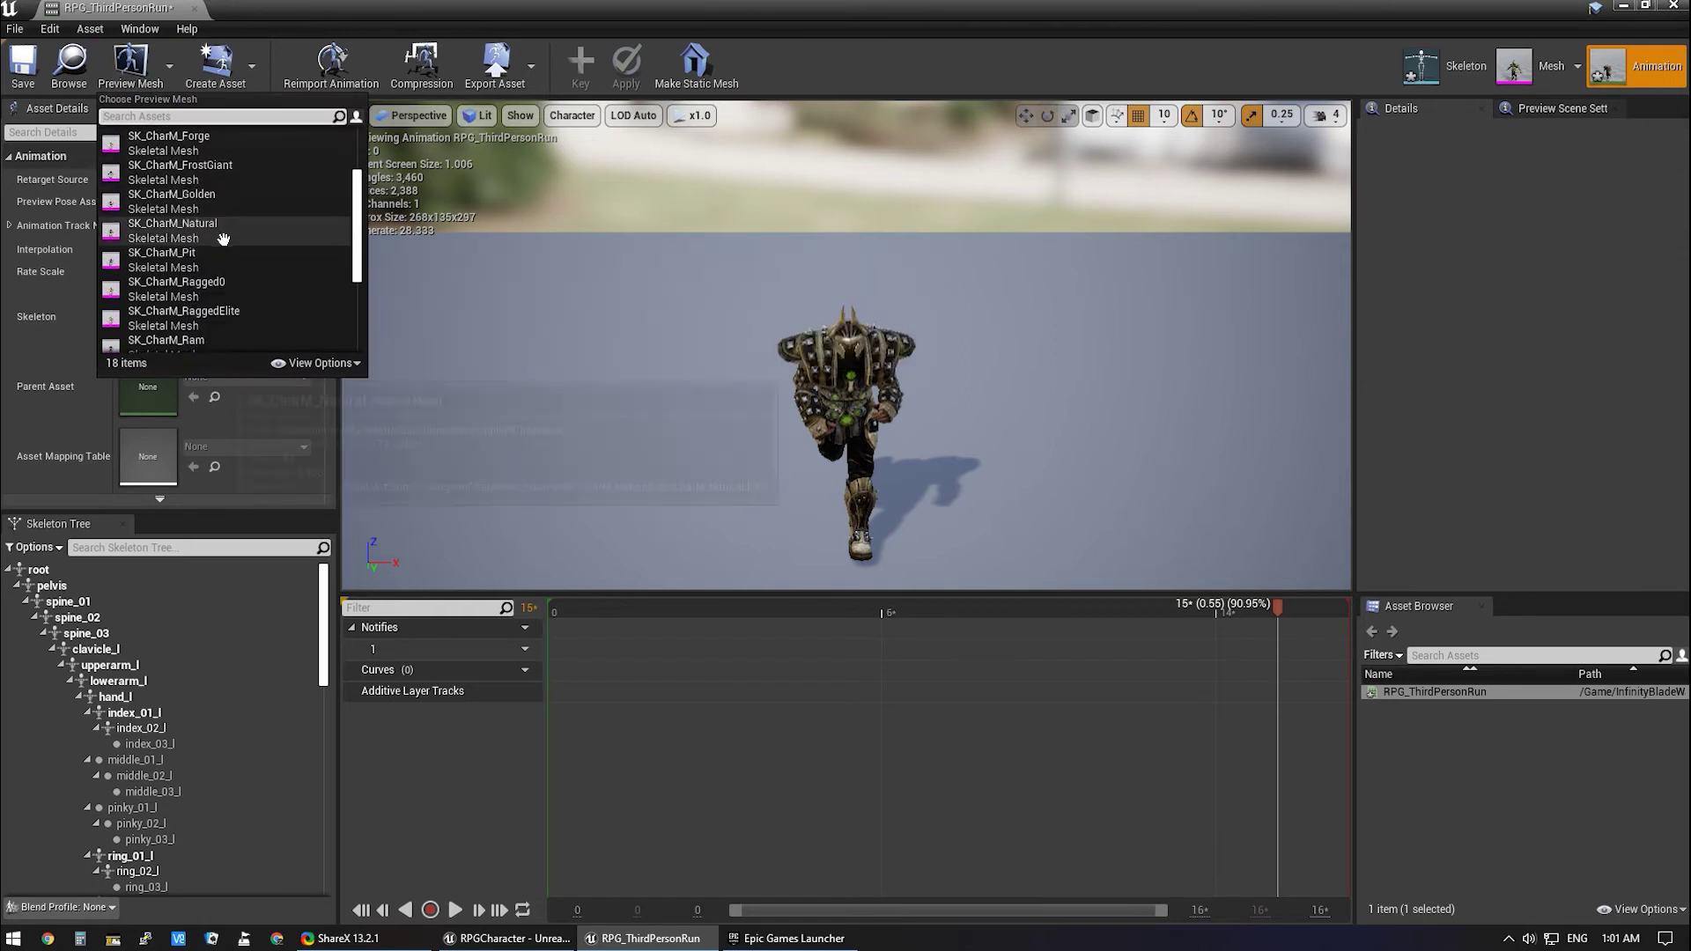
pyautogui.scroll(-2, 223, 240)
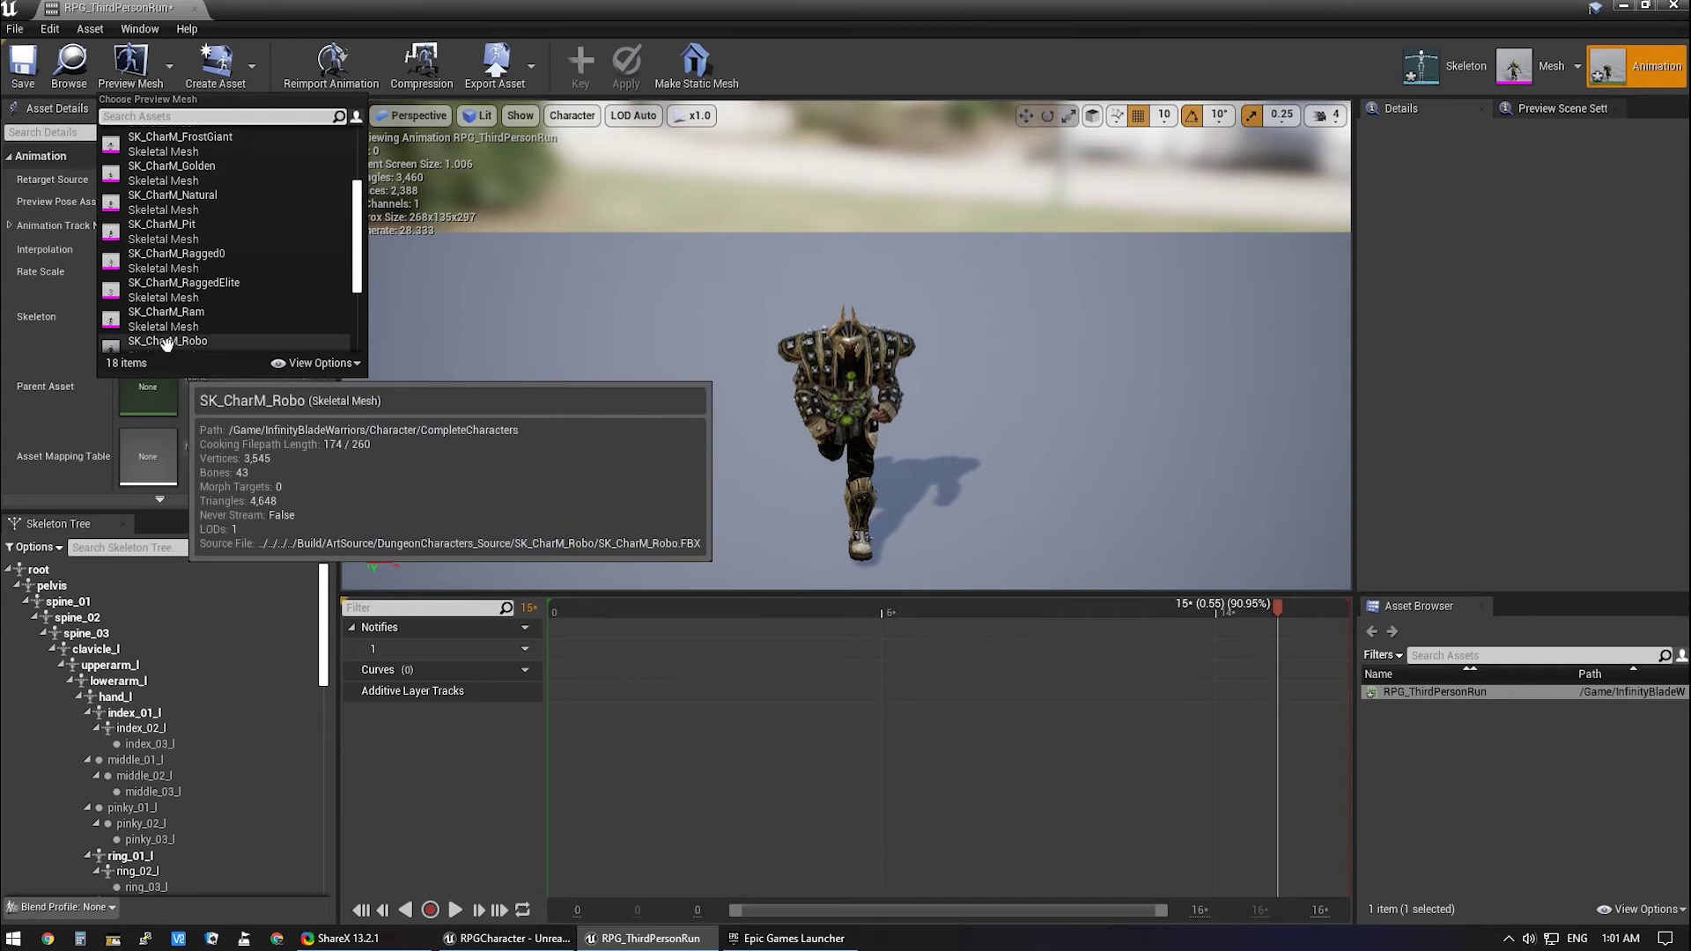
pyautogui.scroll(-1, 255, 300)
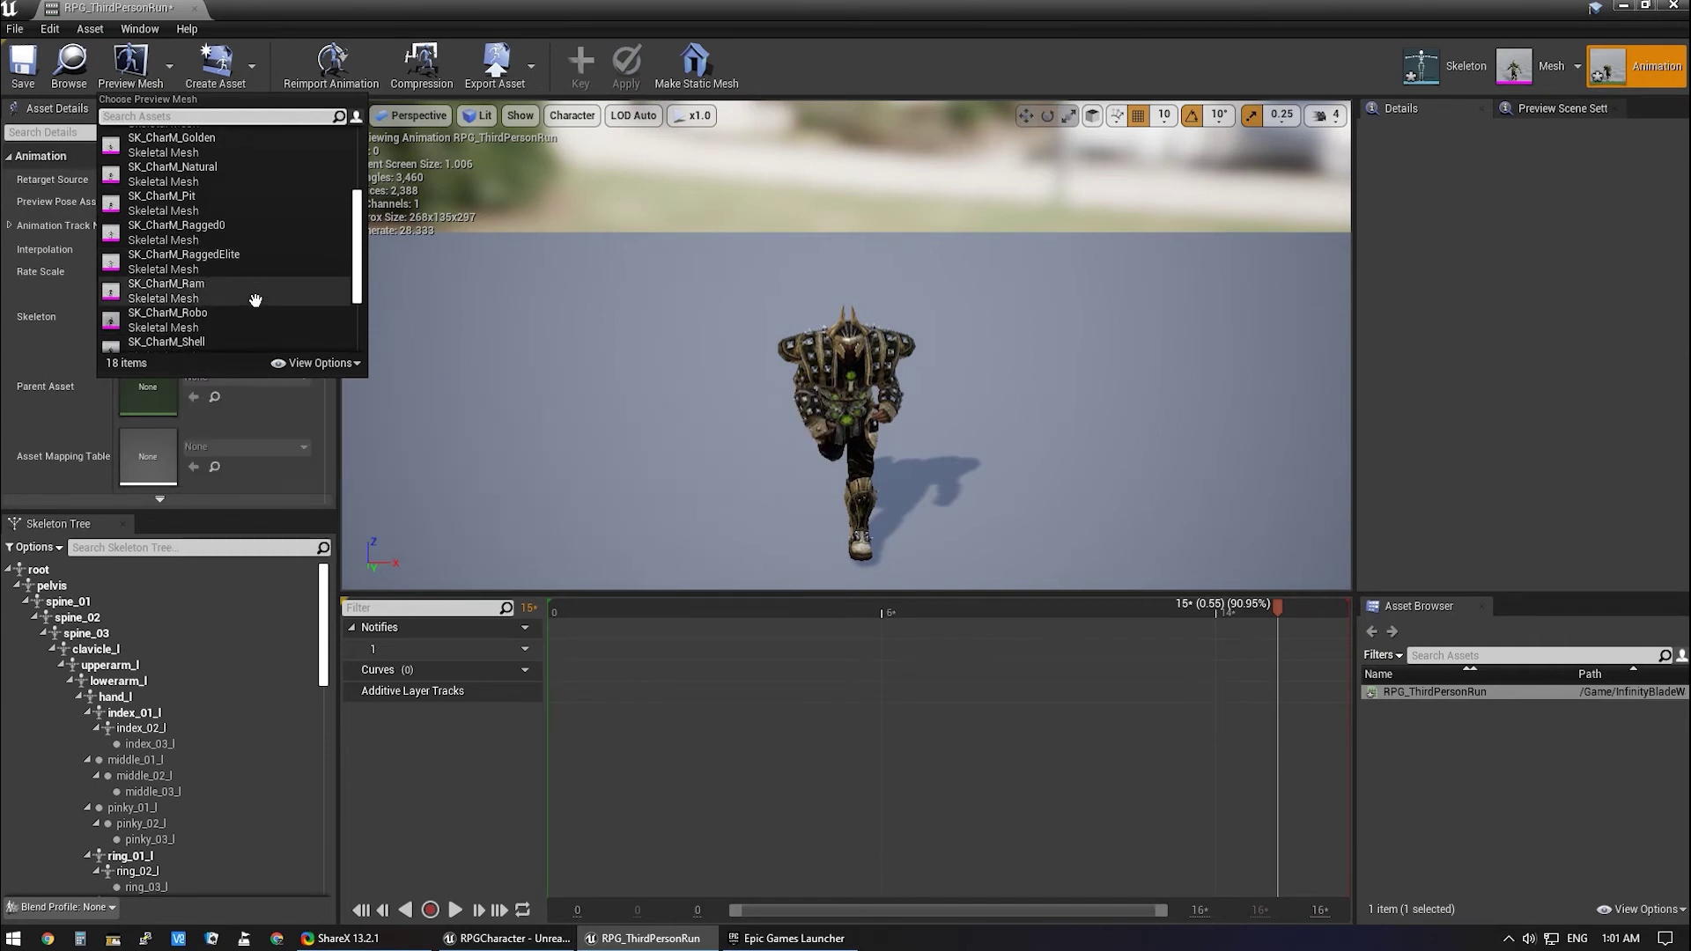
pyautogui.click(200, 314)
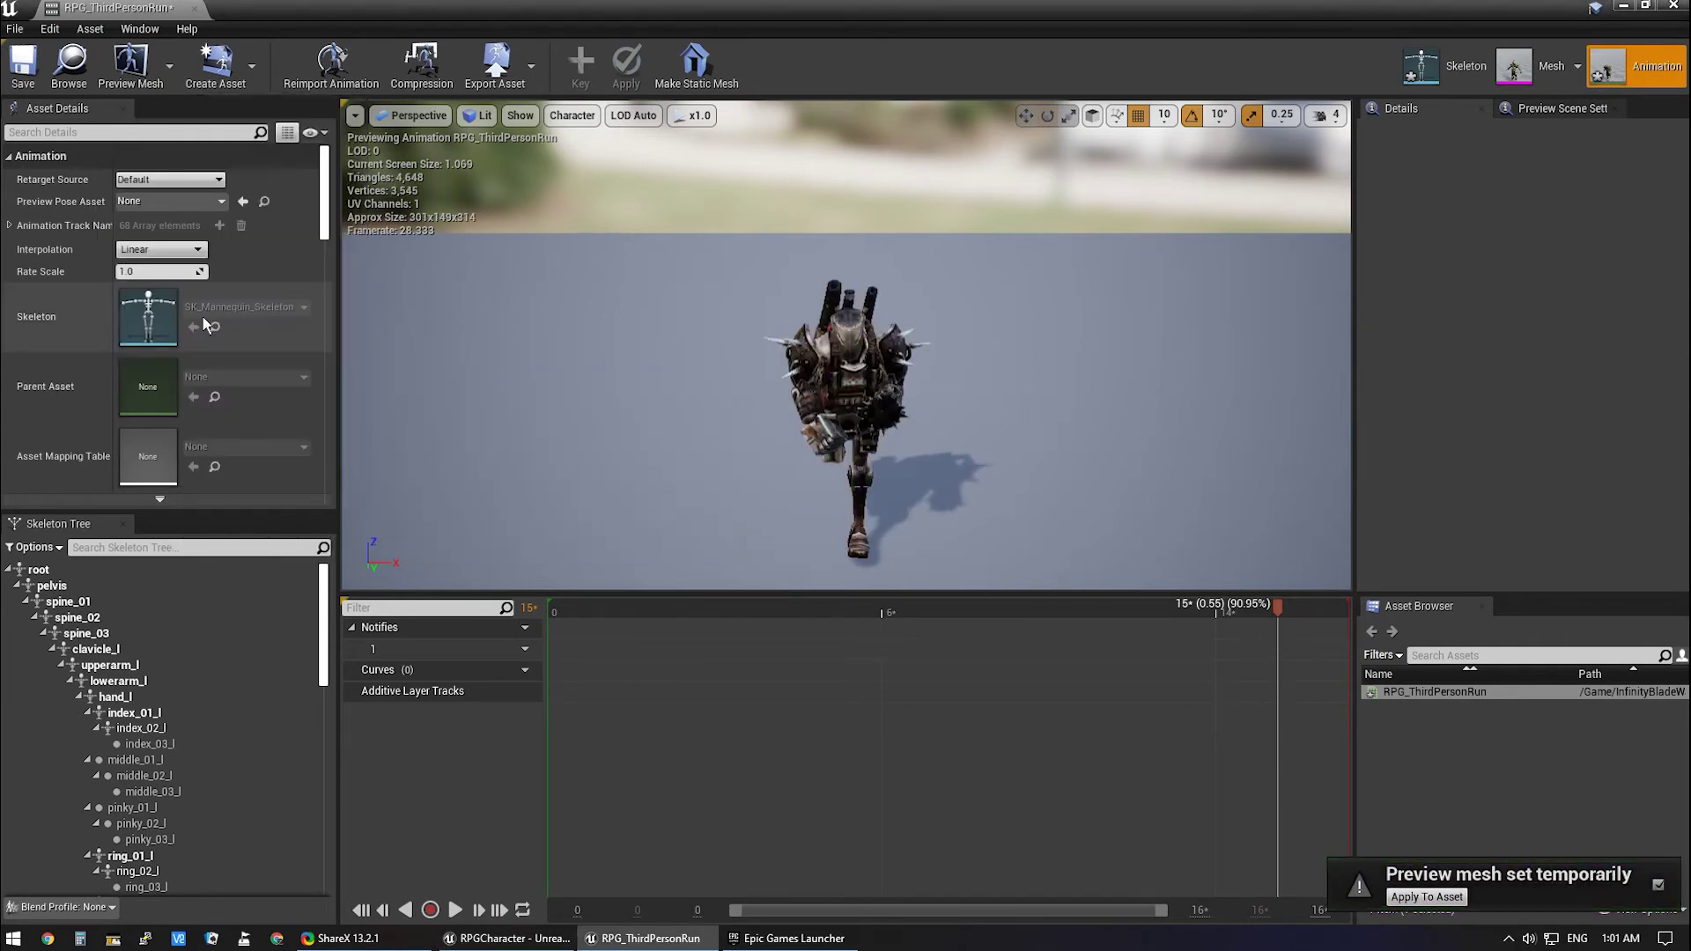
pyautogui.click(1434, 898)
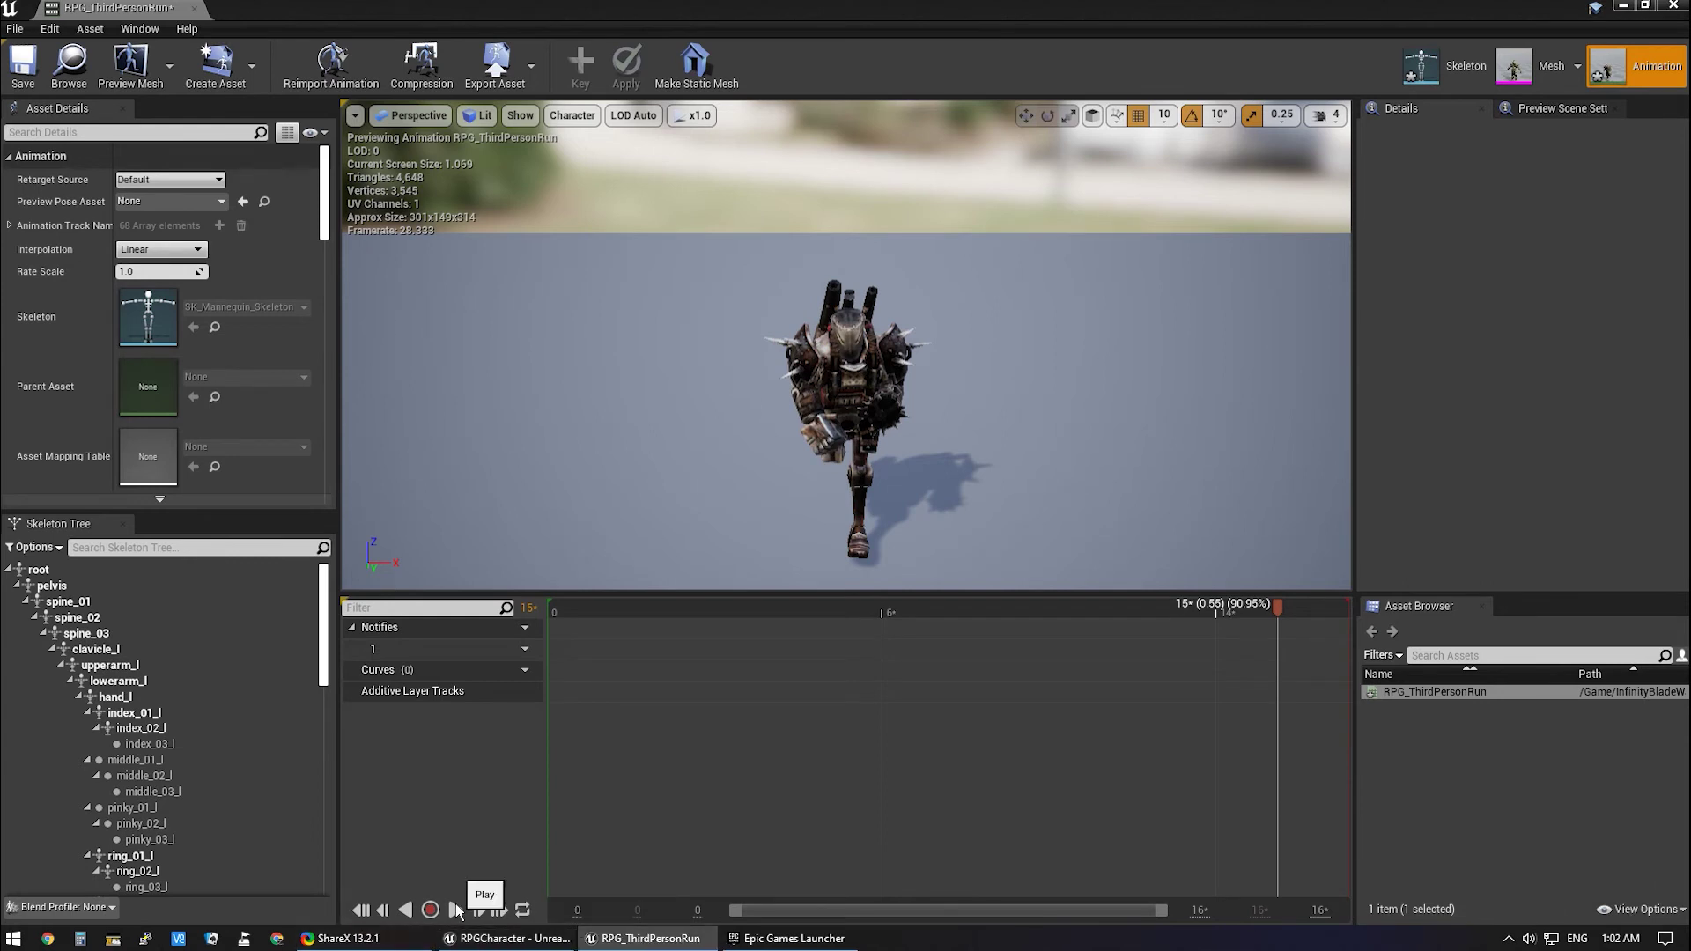
# Play the run on the robot to check it, then save and close the asset.
pyautogui.click(456, 910)
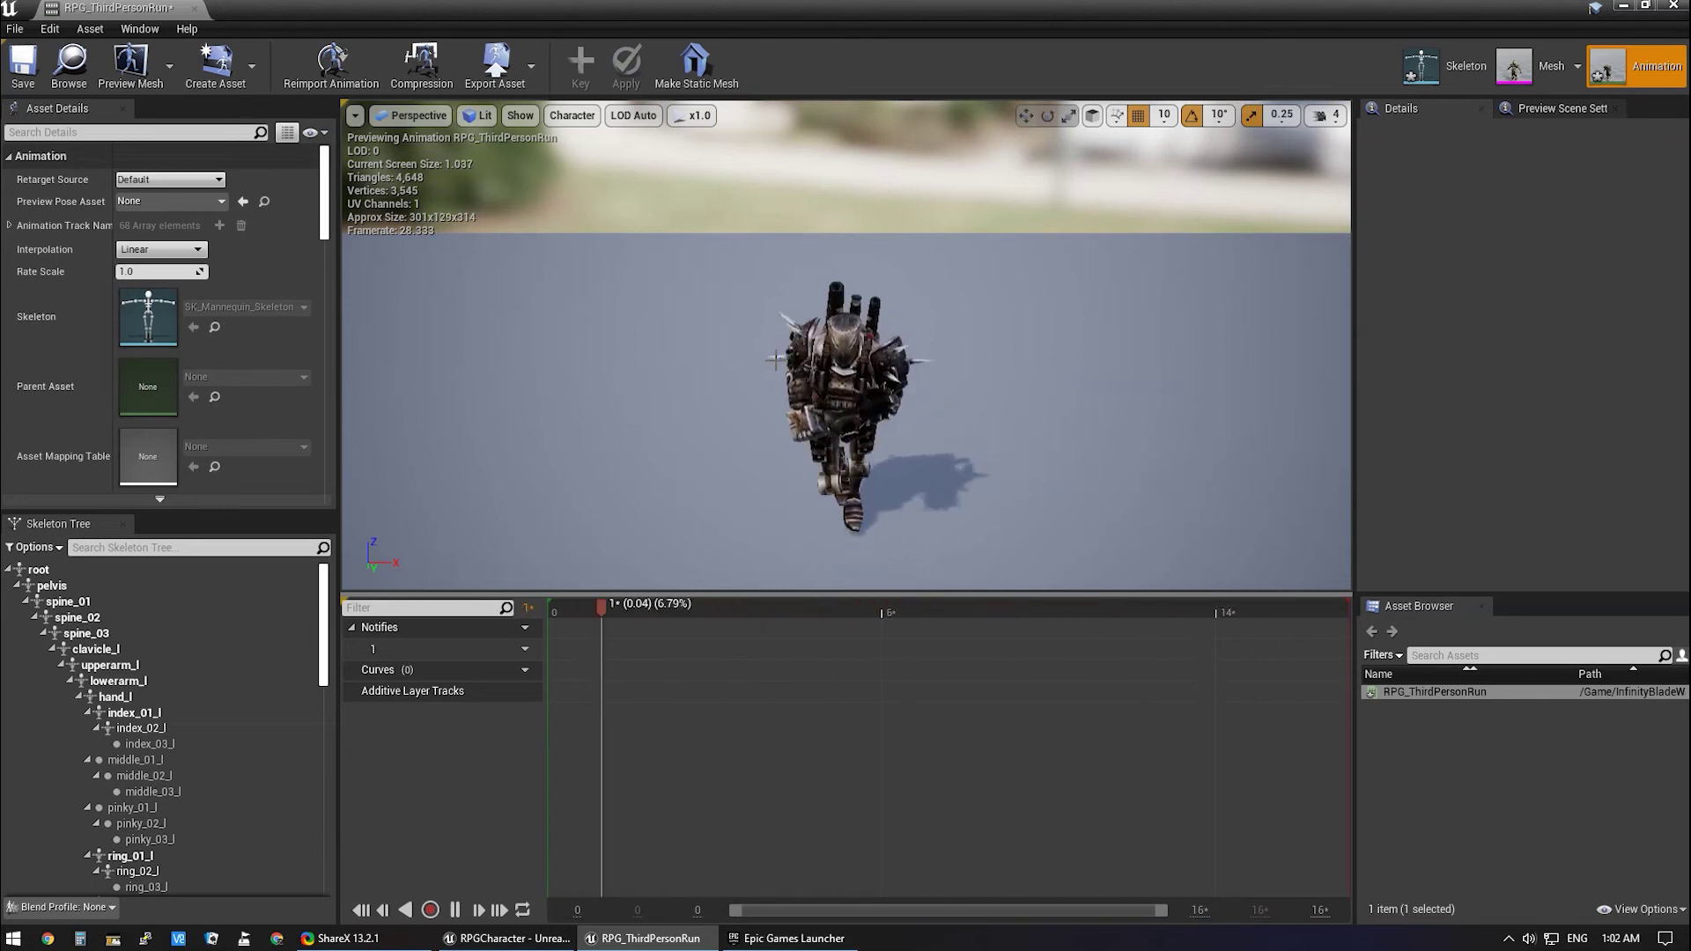
pyautogui.press('space')
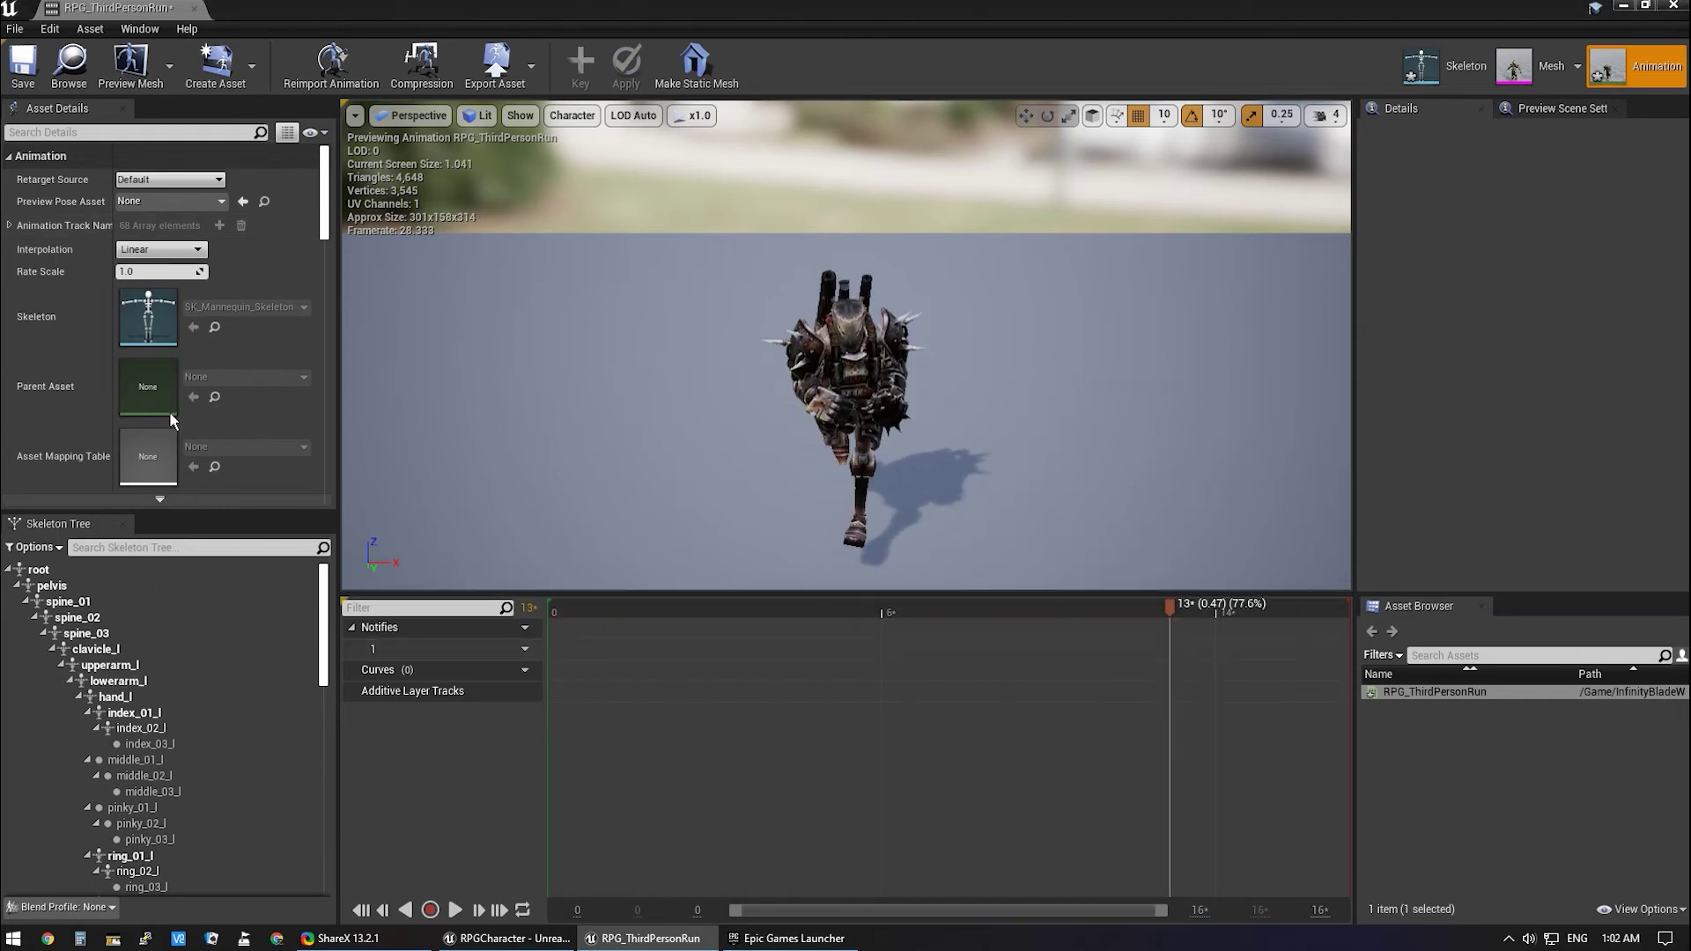
pyautogui.click(24, 66)
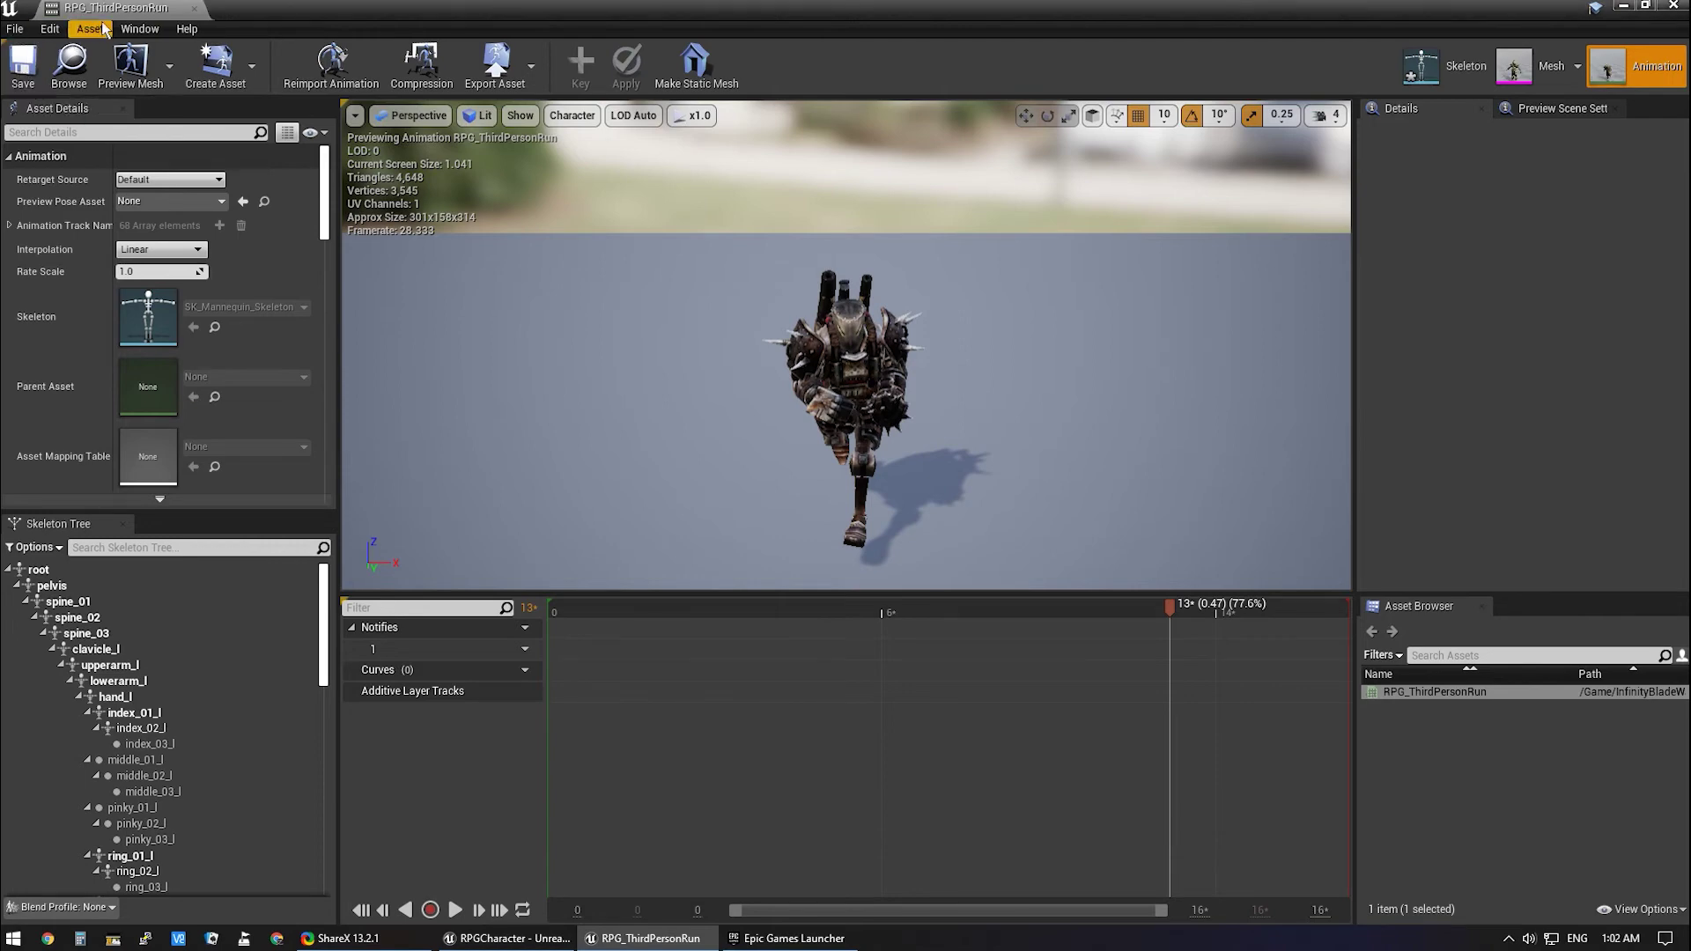
pyautogui.click(195, 8)
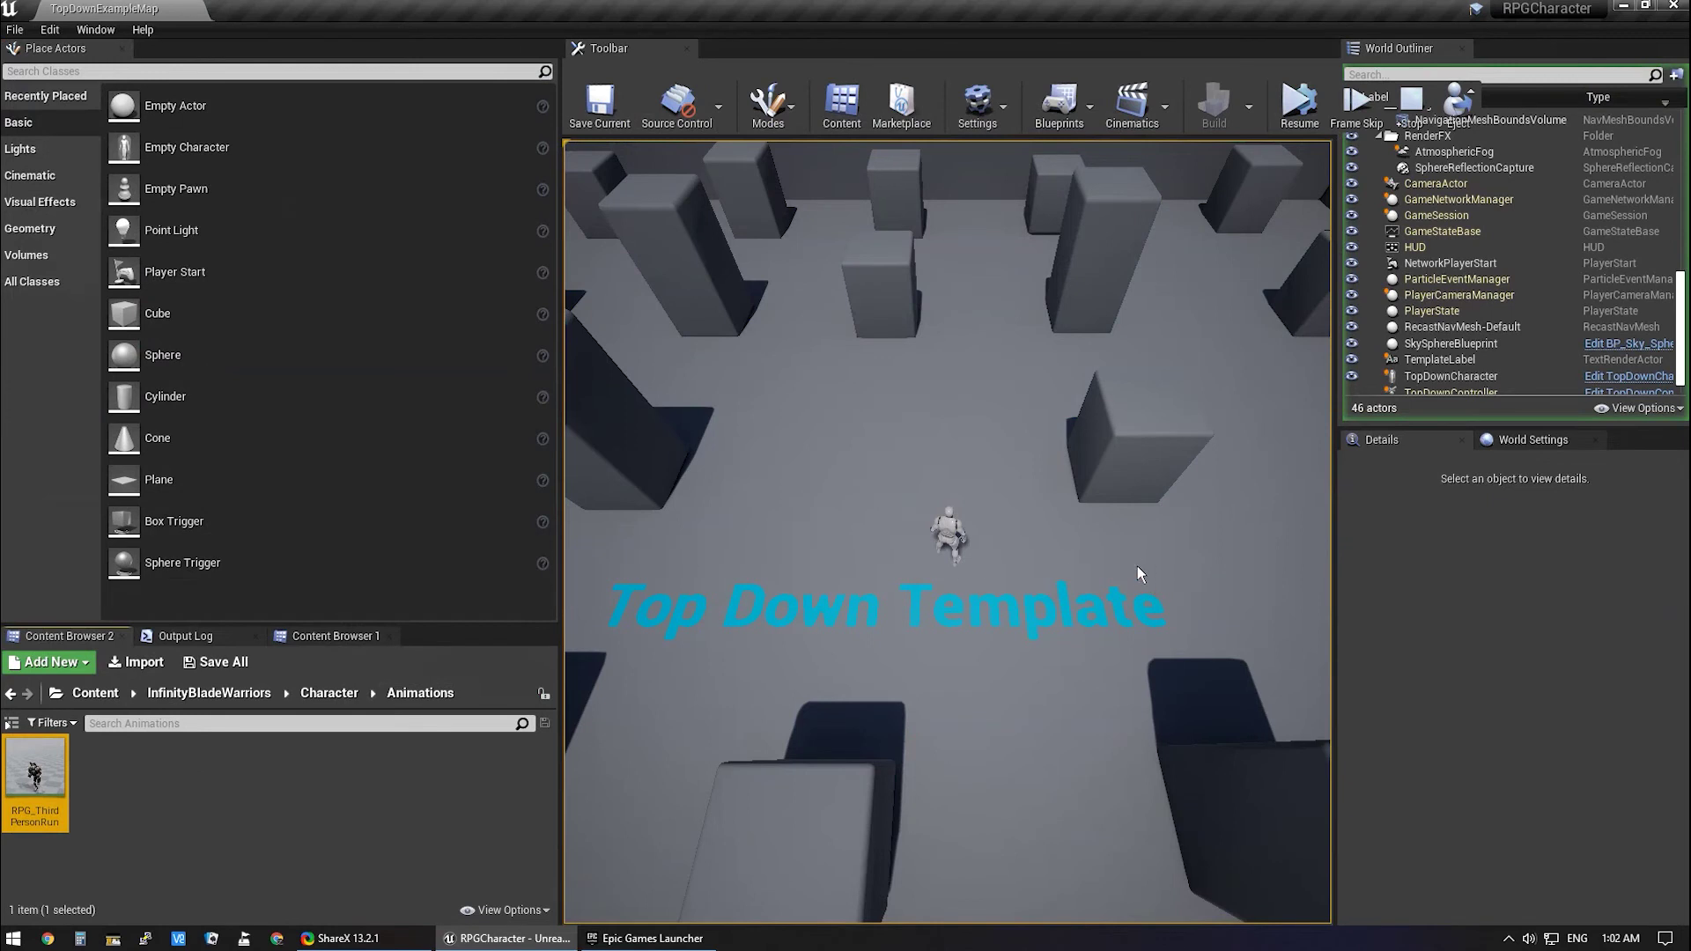
# Duplicate and retarget ThirdPerson_AnimBP to SK_Mannequin_Skeleton with the prefix RPG_.
pyautogui.scroll(-1, 1460, 353)
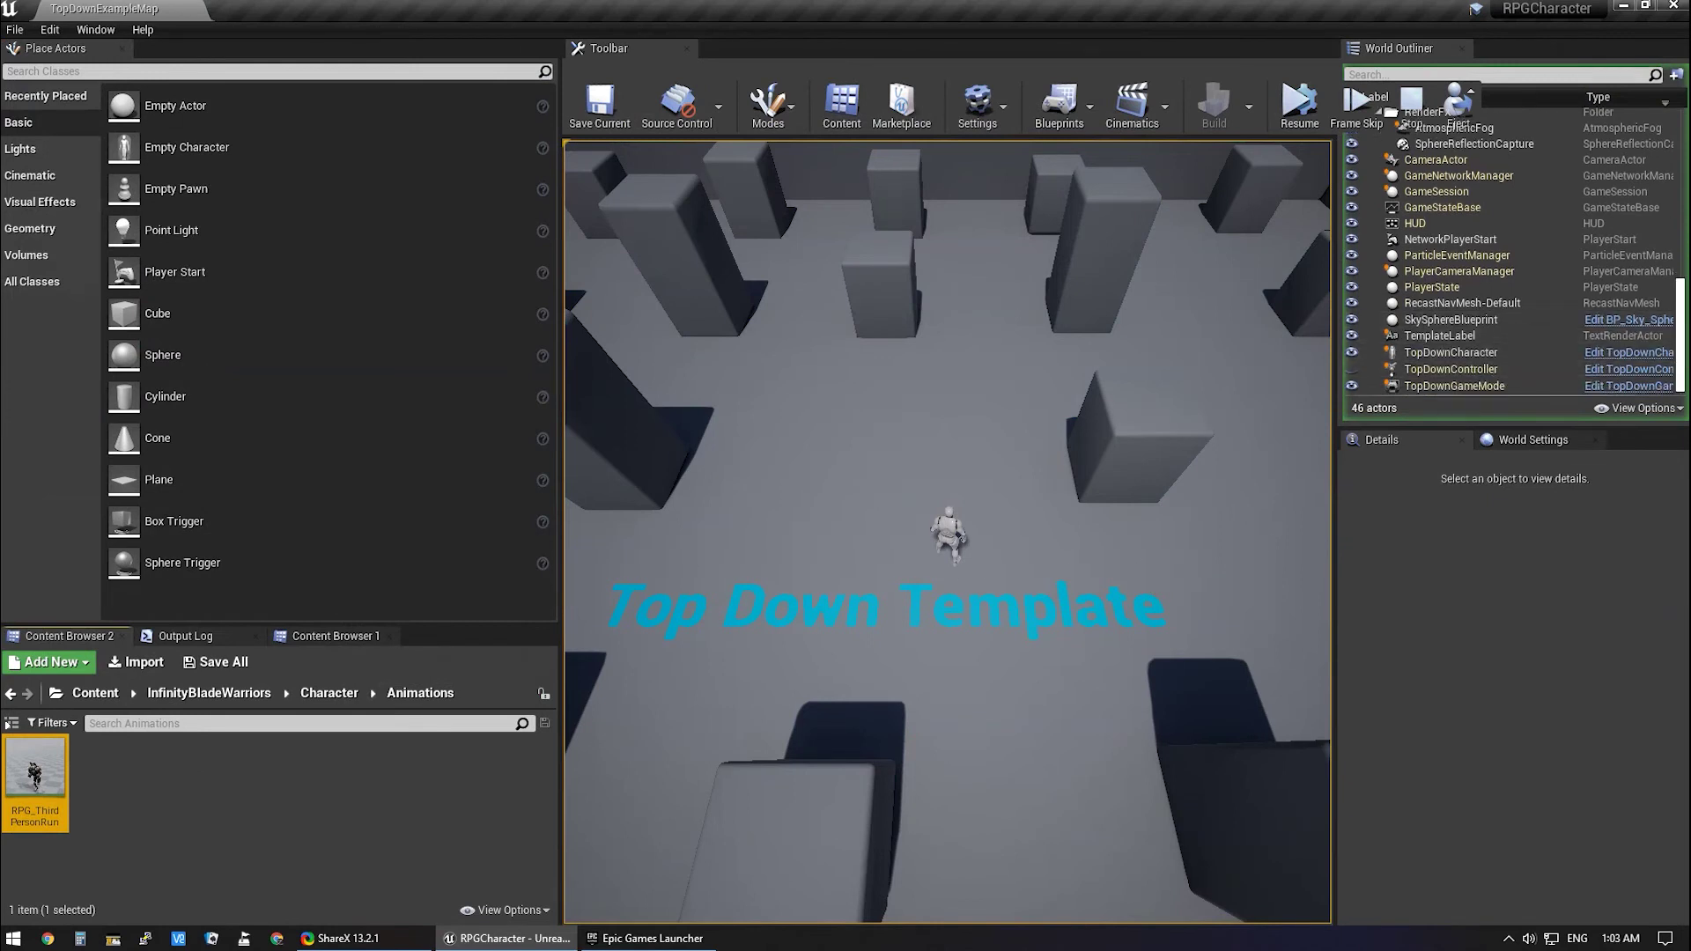
pyautogui.click(330, 636)
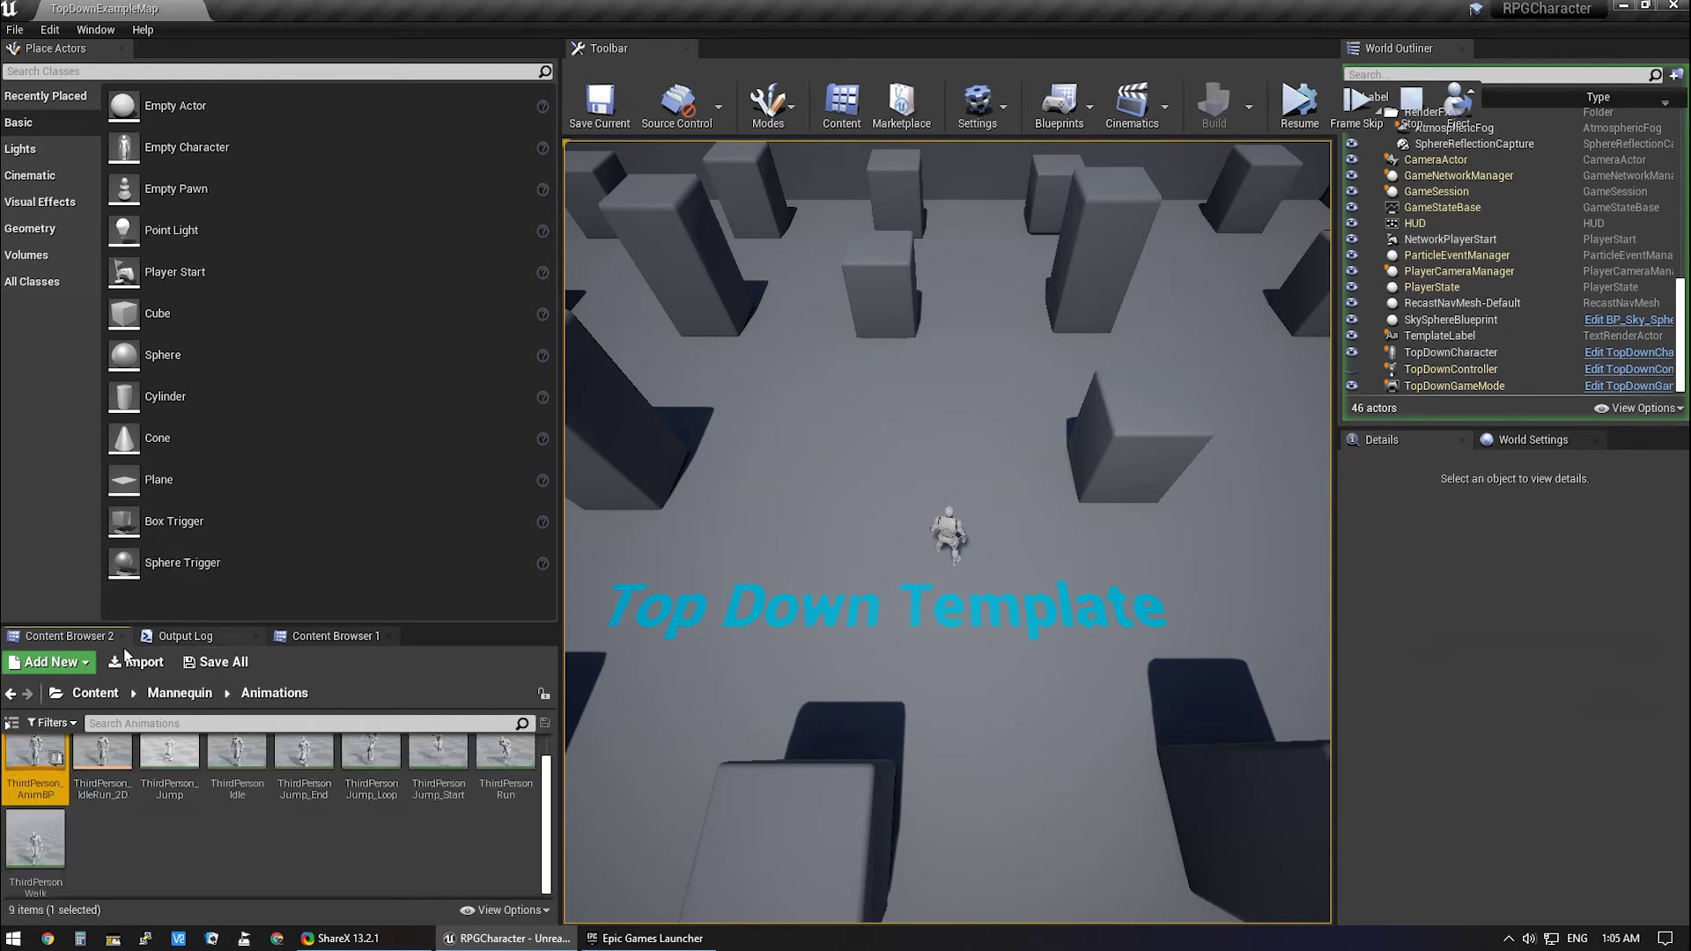
pyautogui.rightClick(23, 772)
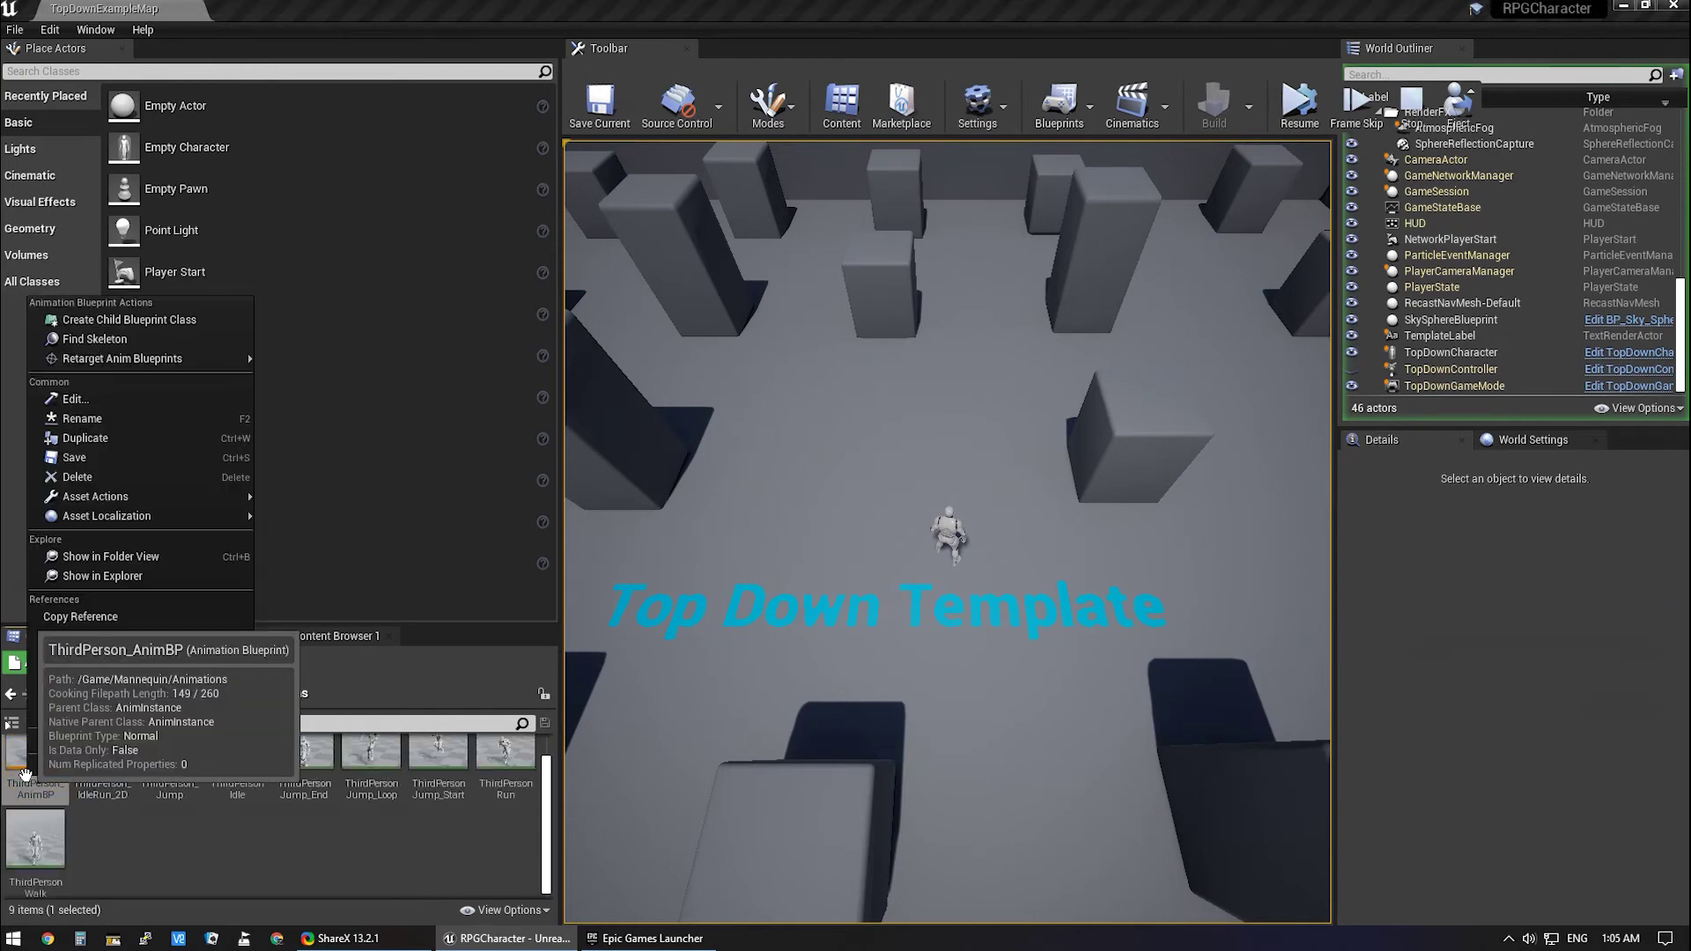
pyautogui.moveTo(191, 363)
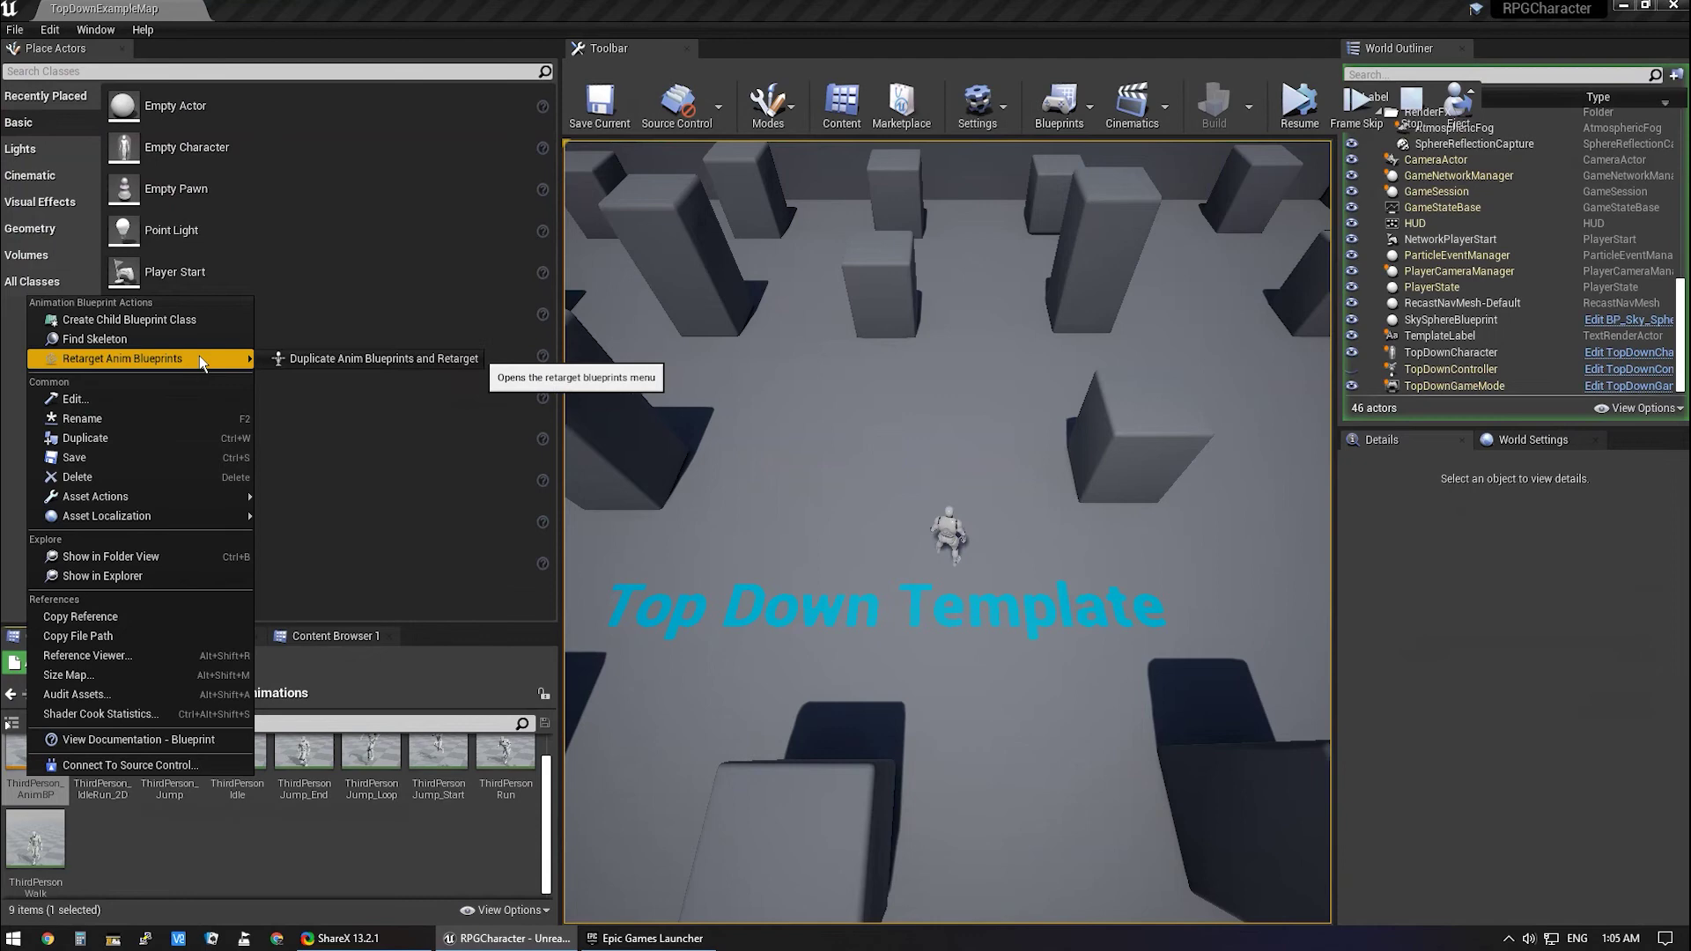
pyautogui.click(370, 356)
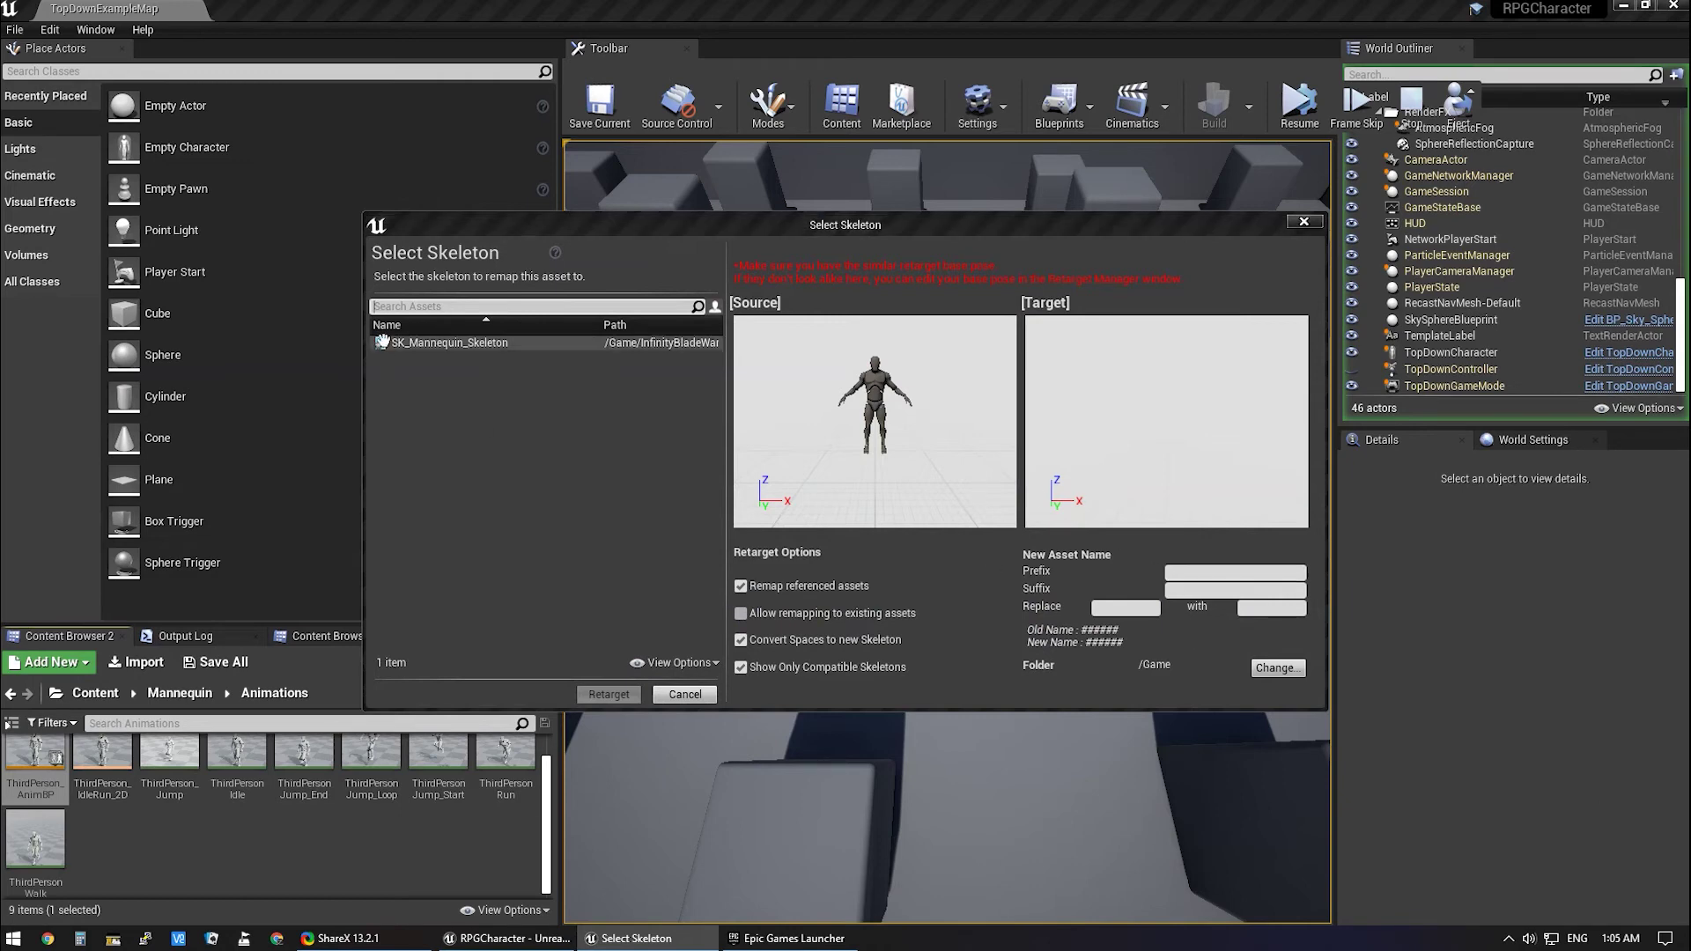
pyautogui.click(426, 342)
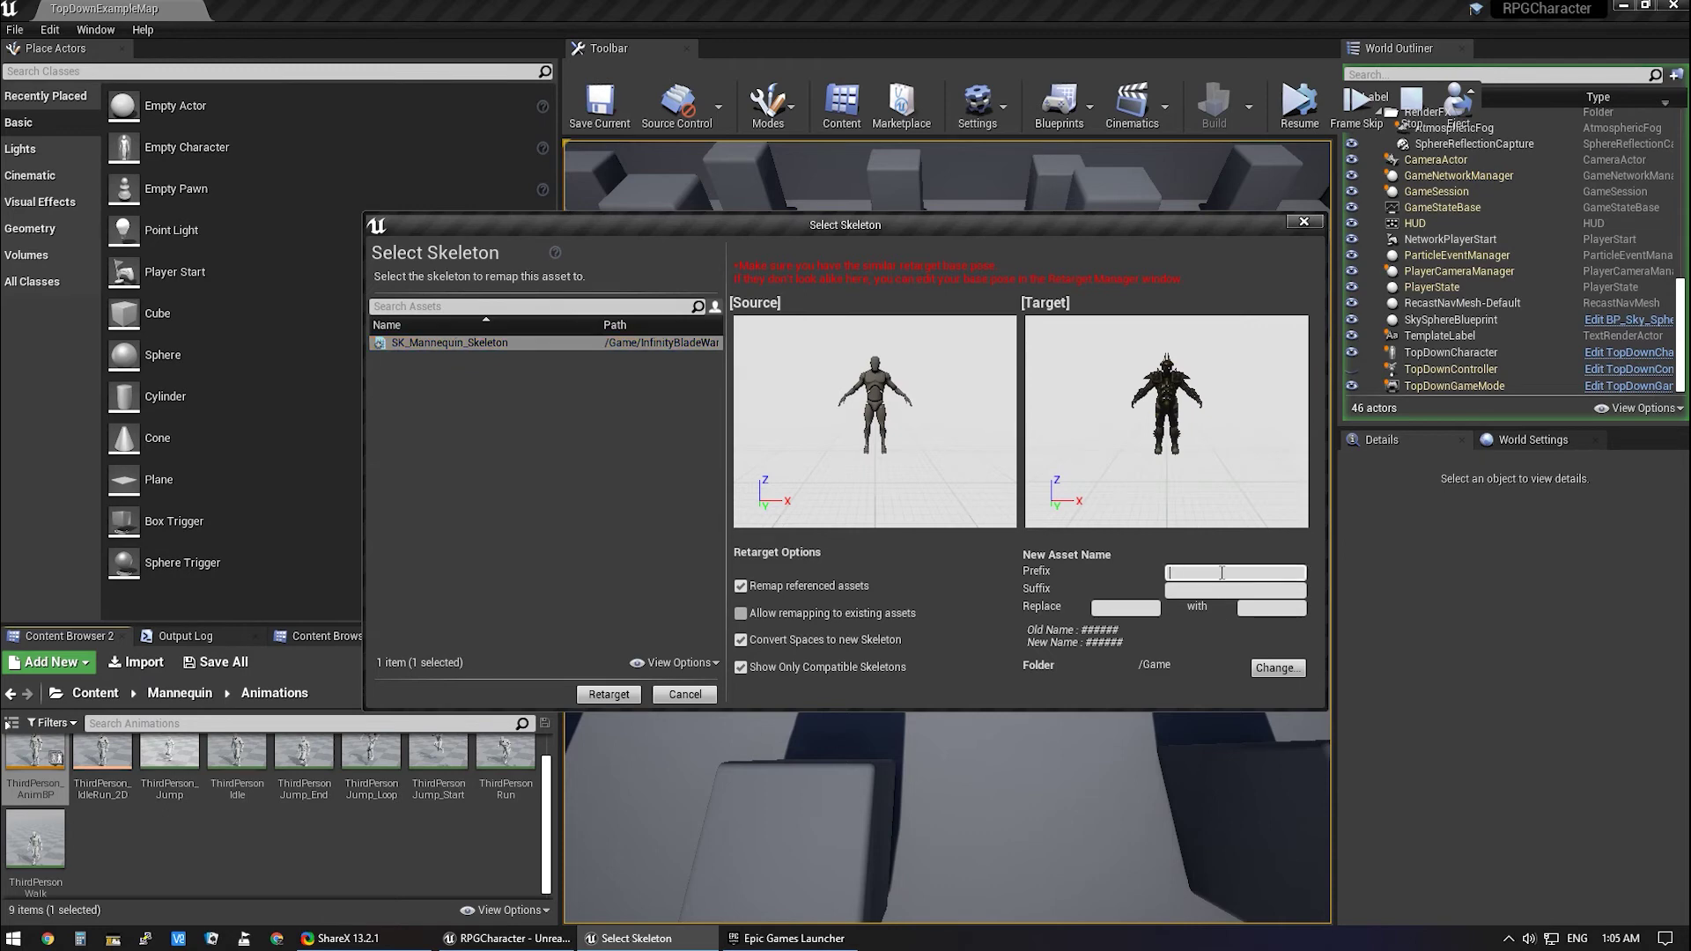
pyautogui.write('R')
pyautogui.write('PG_')
pyautogui.click(1275, 670)
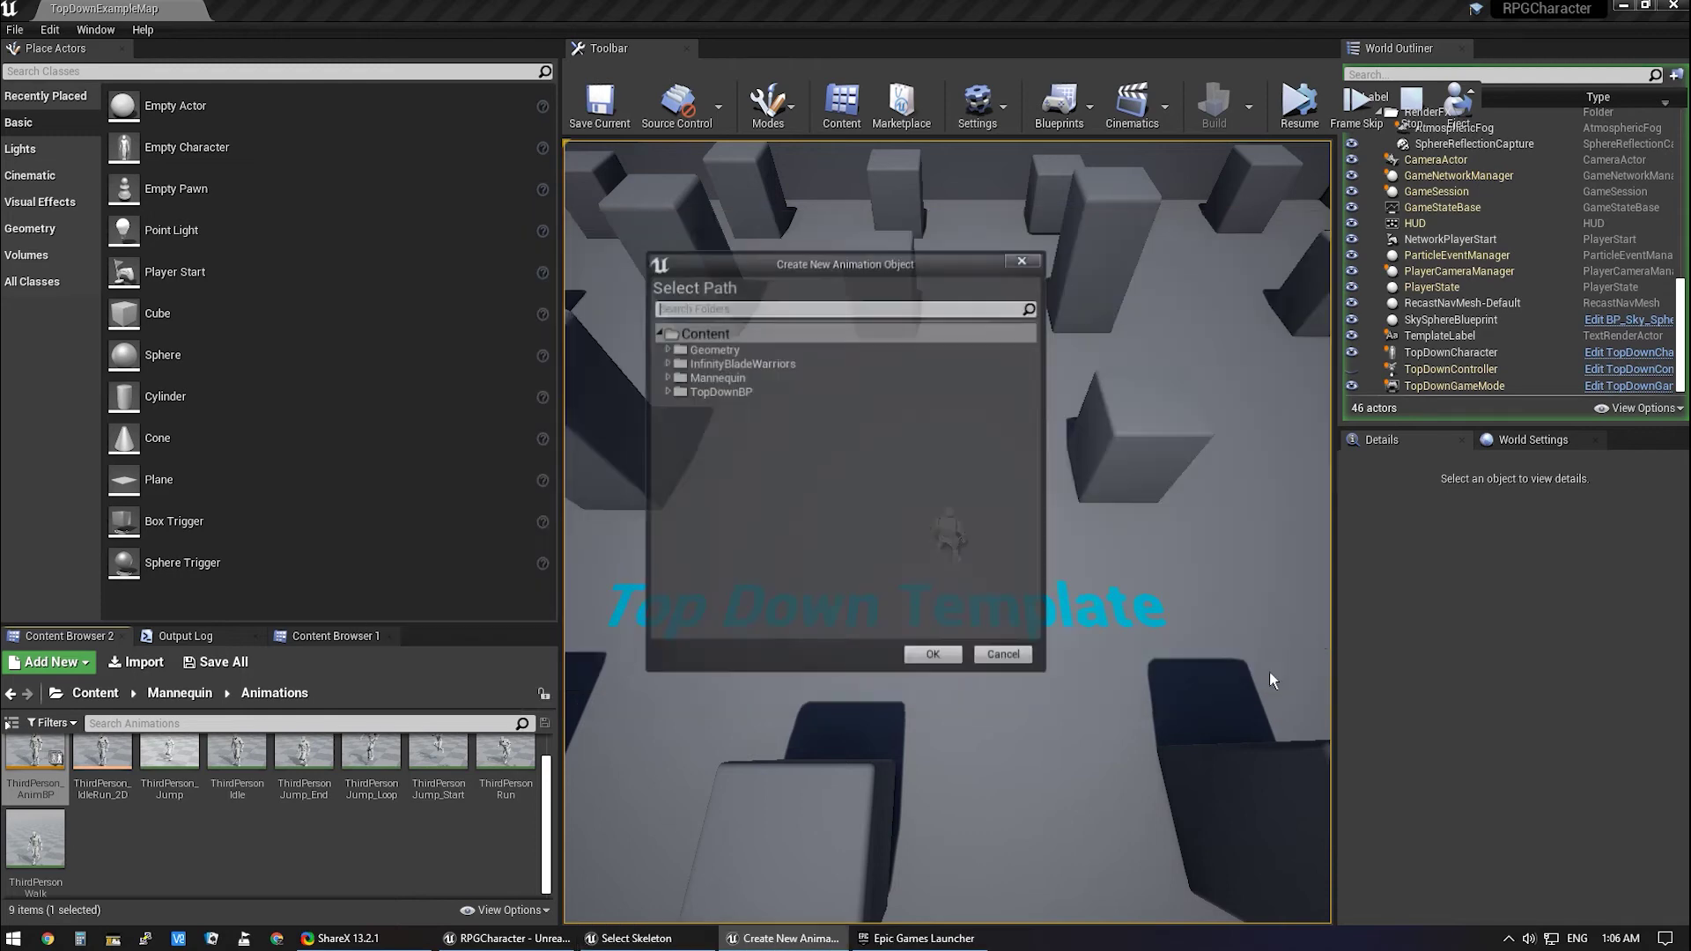
# Send the RPG_ copies to InfinityBladeWarriors > Character > Animations and run the retarget.
pyautogui.click(666, 362)
pyautogui.click(674, 376)
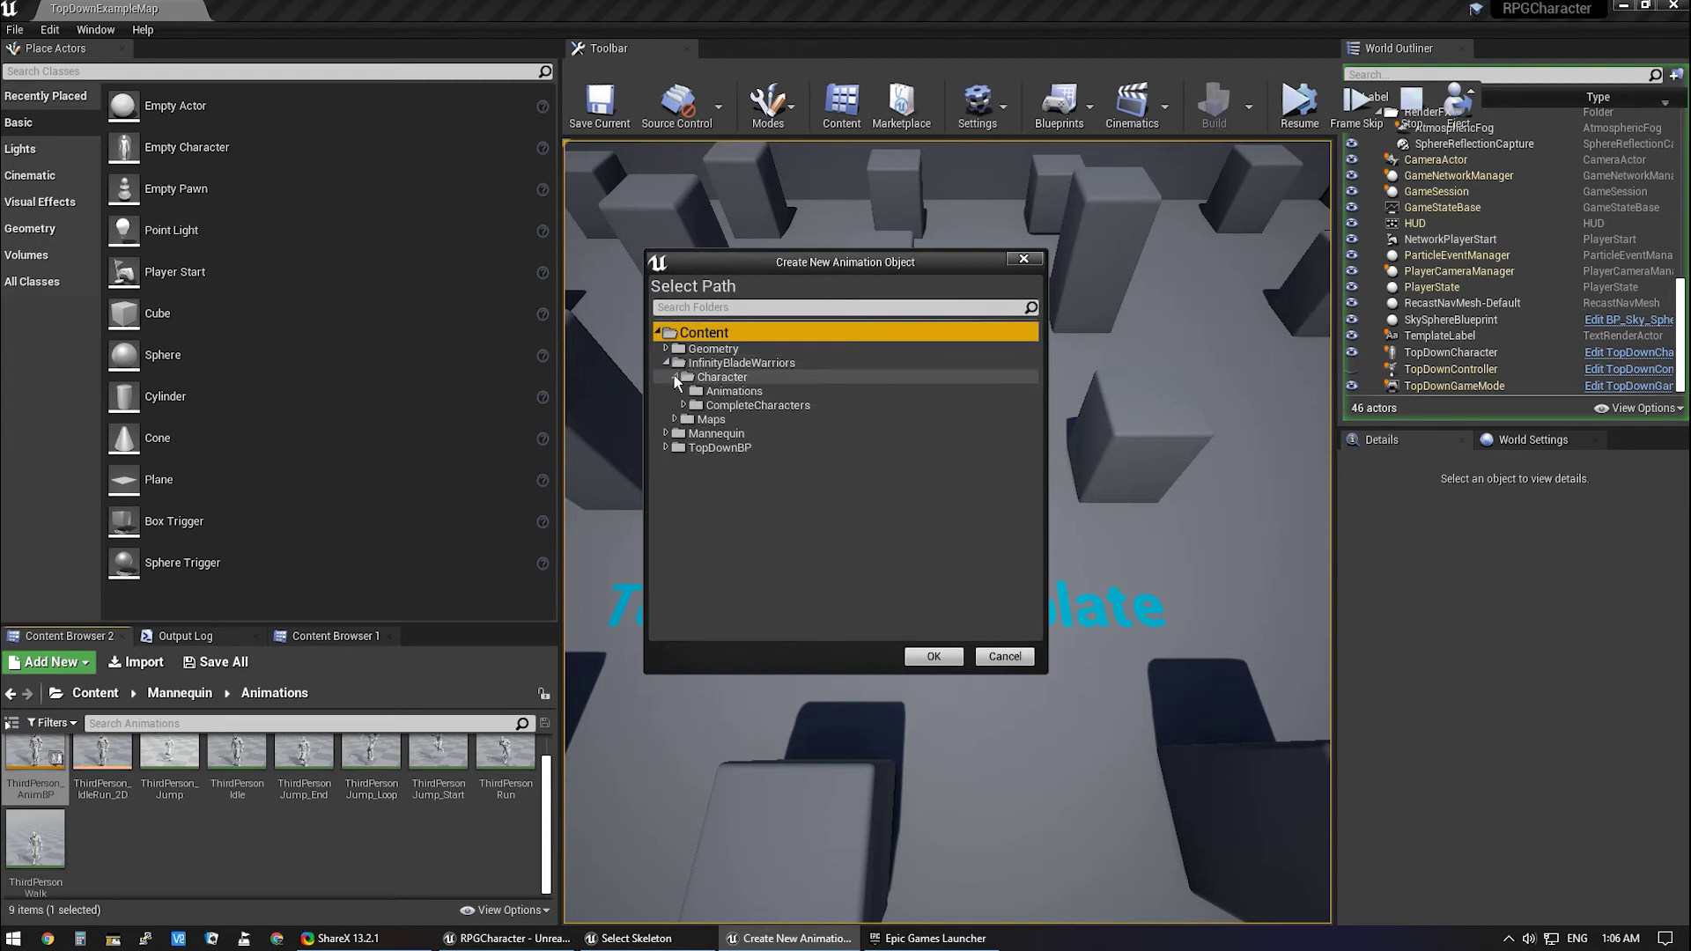
pyautogui.click(693, 393)
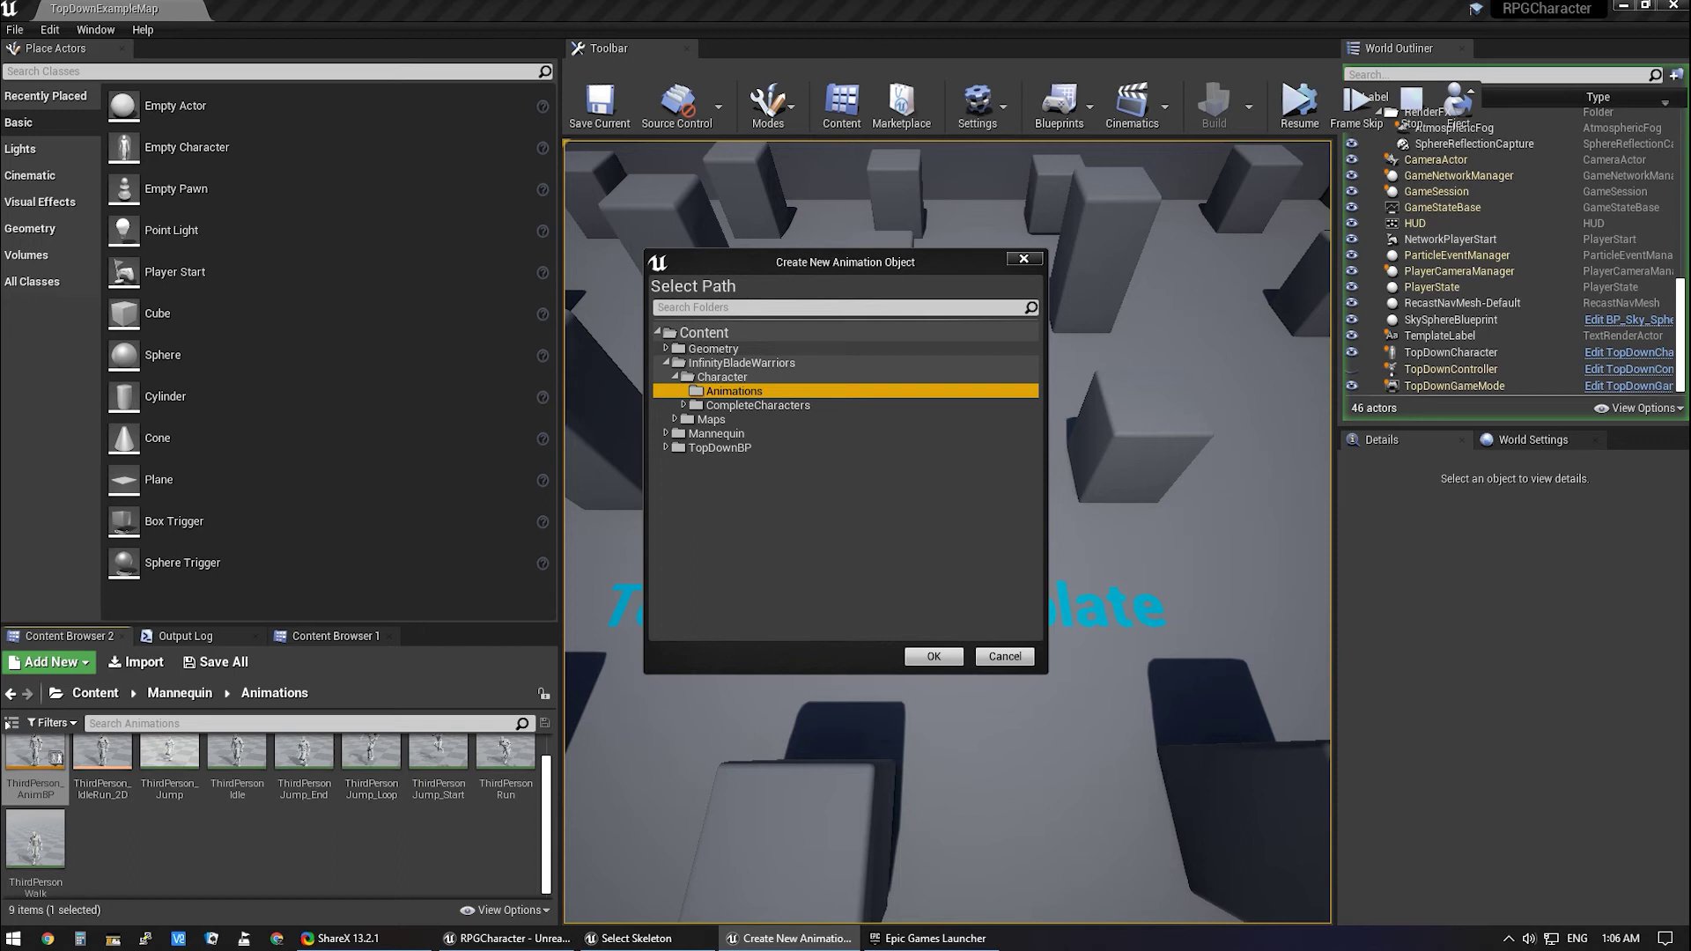
pyautogui.click(940, 655)
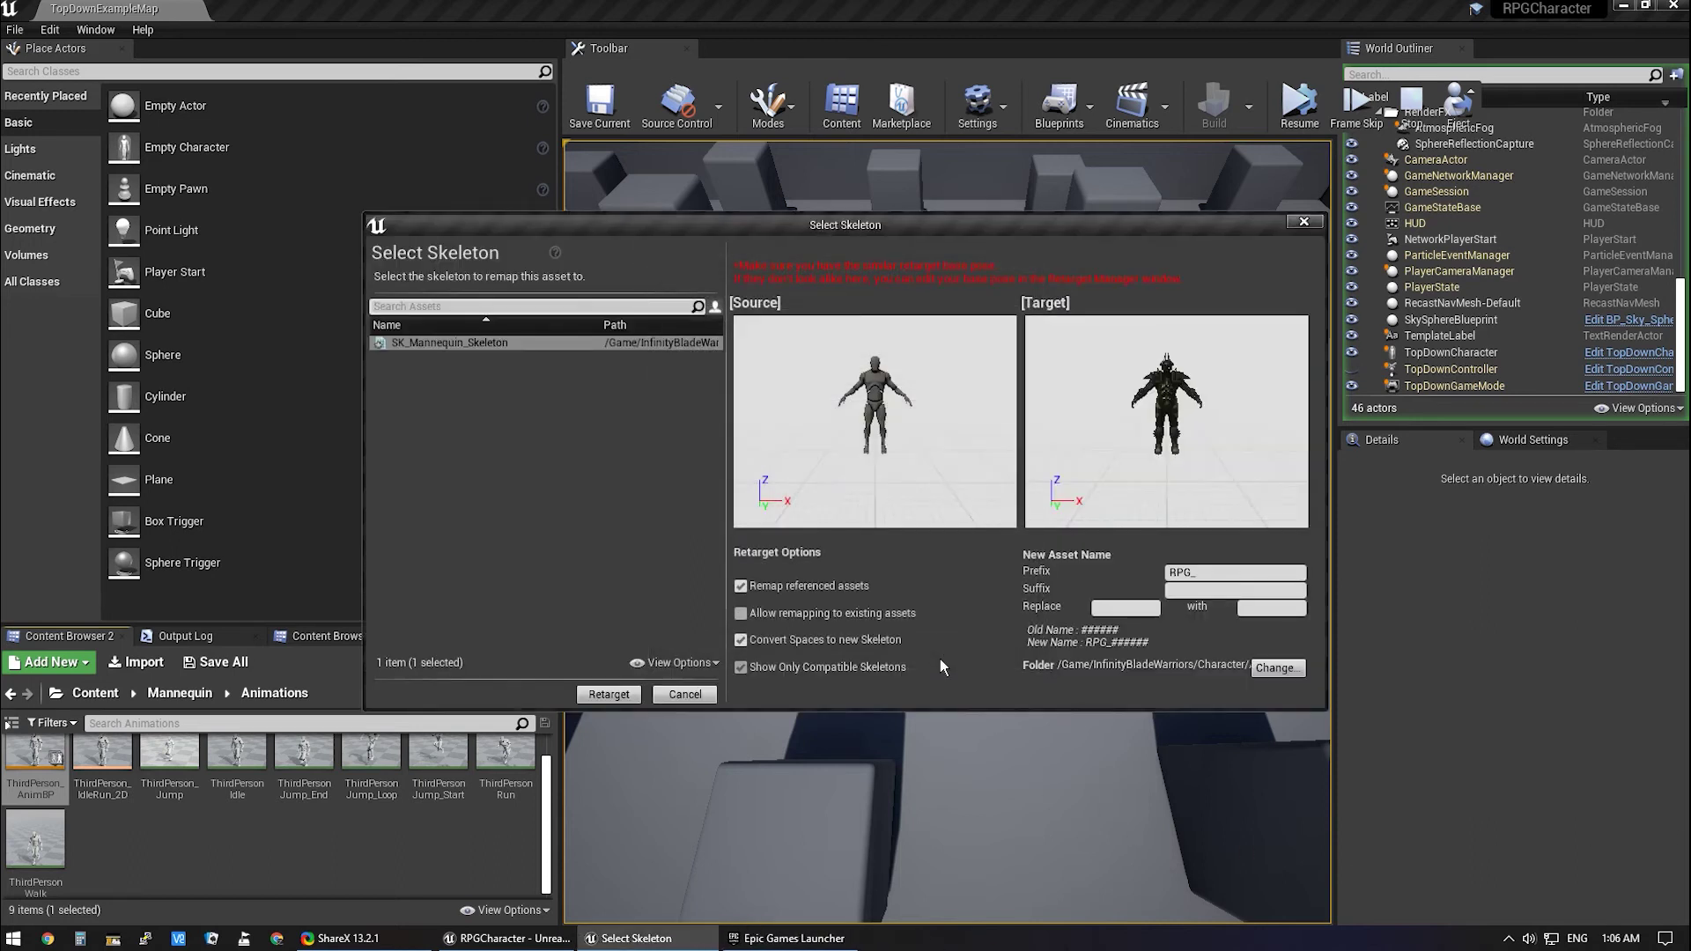
pyautogui.click(612, 695)
pyautogui.scroll(-1, 153, 787)
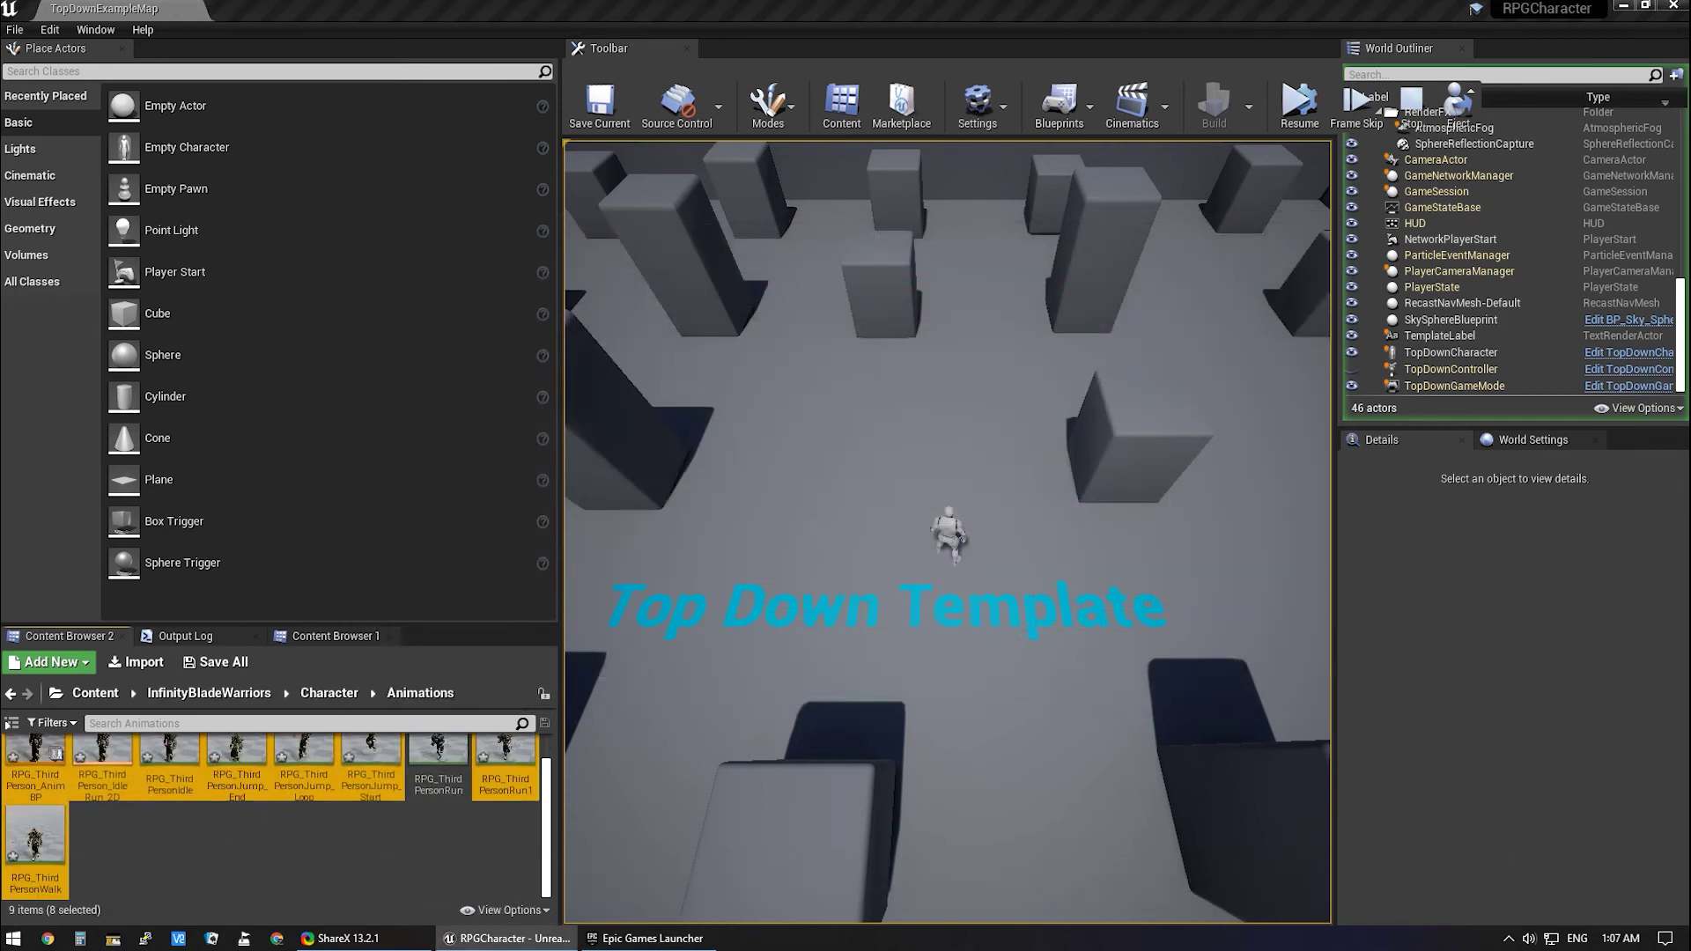
# Save the current level, then open TopDownCharacter from the World Outliner in the blueprint editor.
pyautogui.click(609, 107)
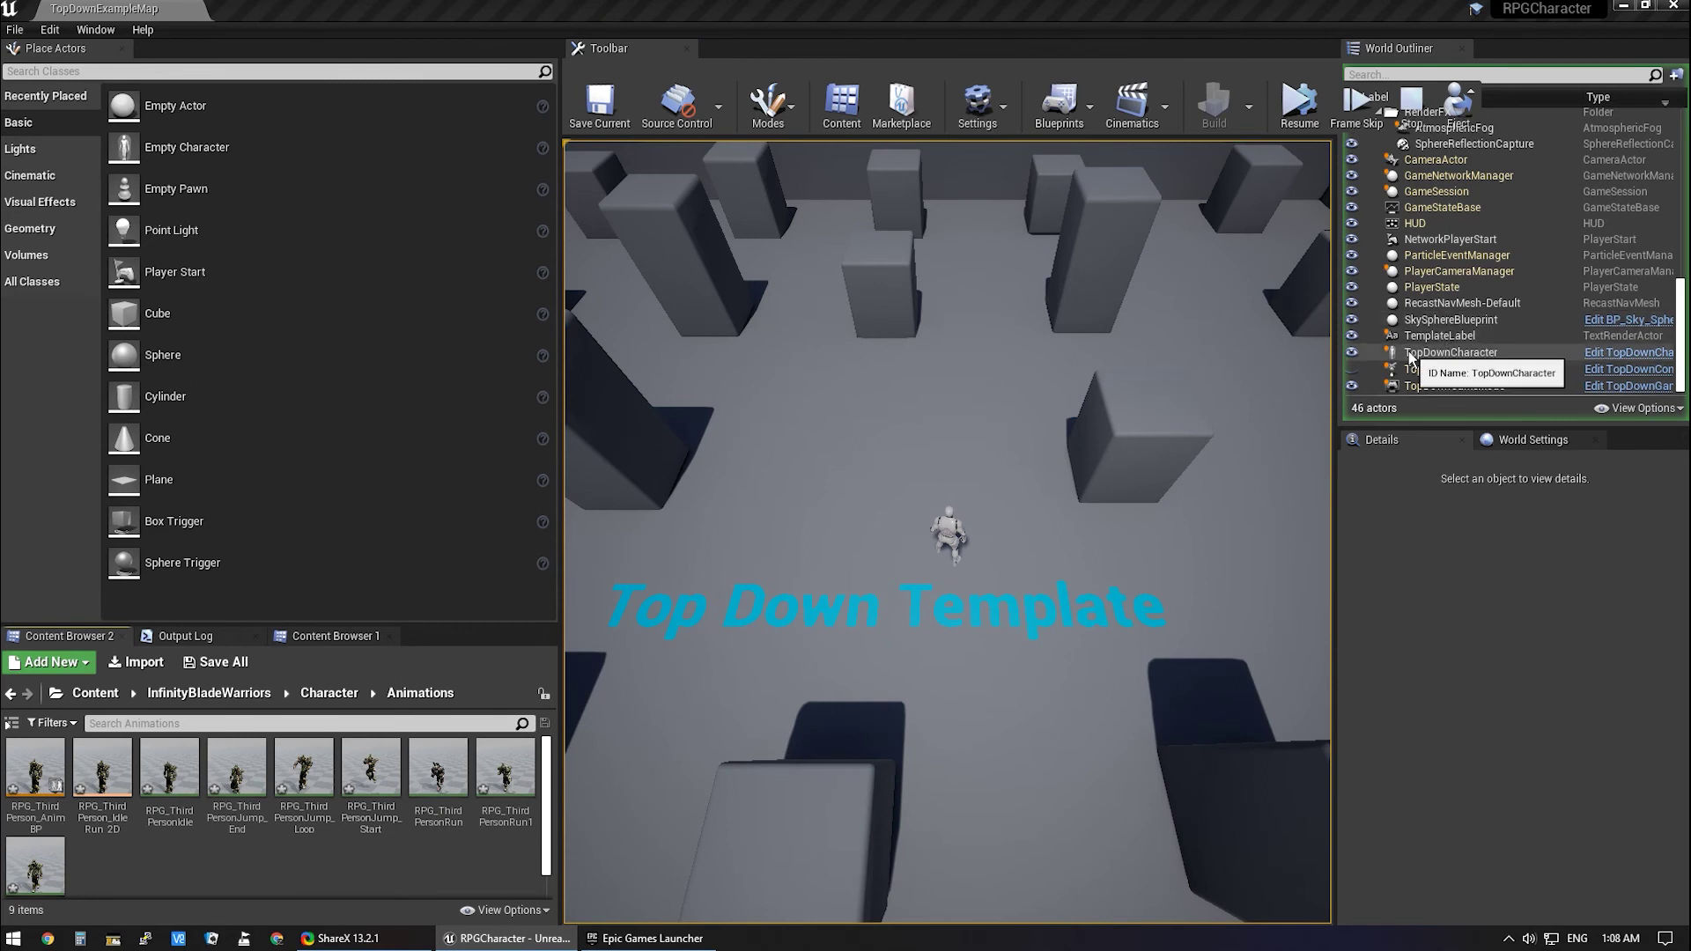
pyautogui.click(1629, 354)
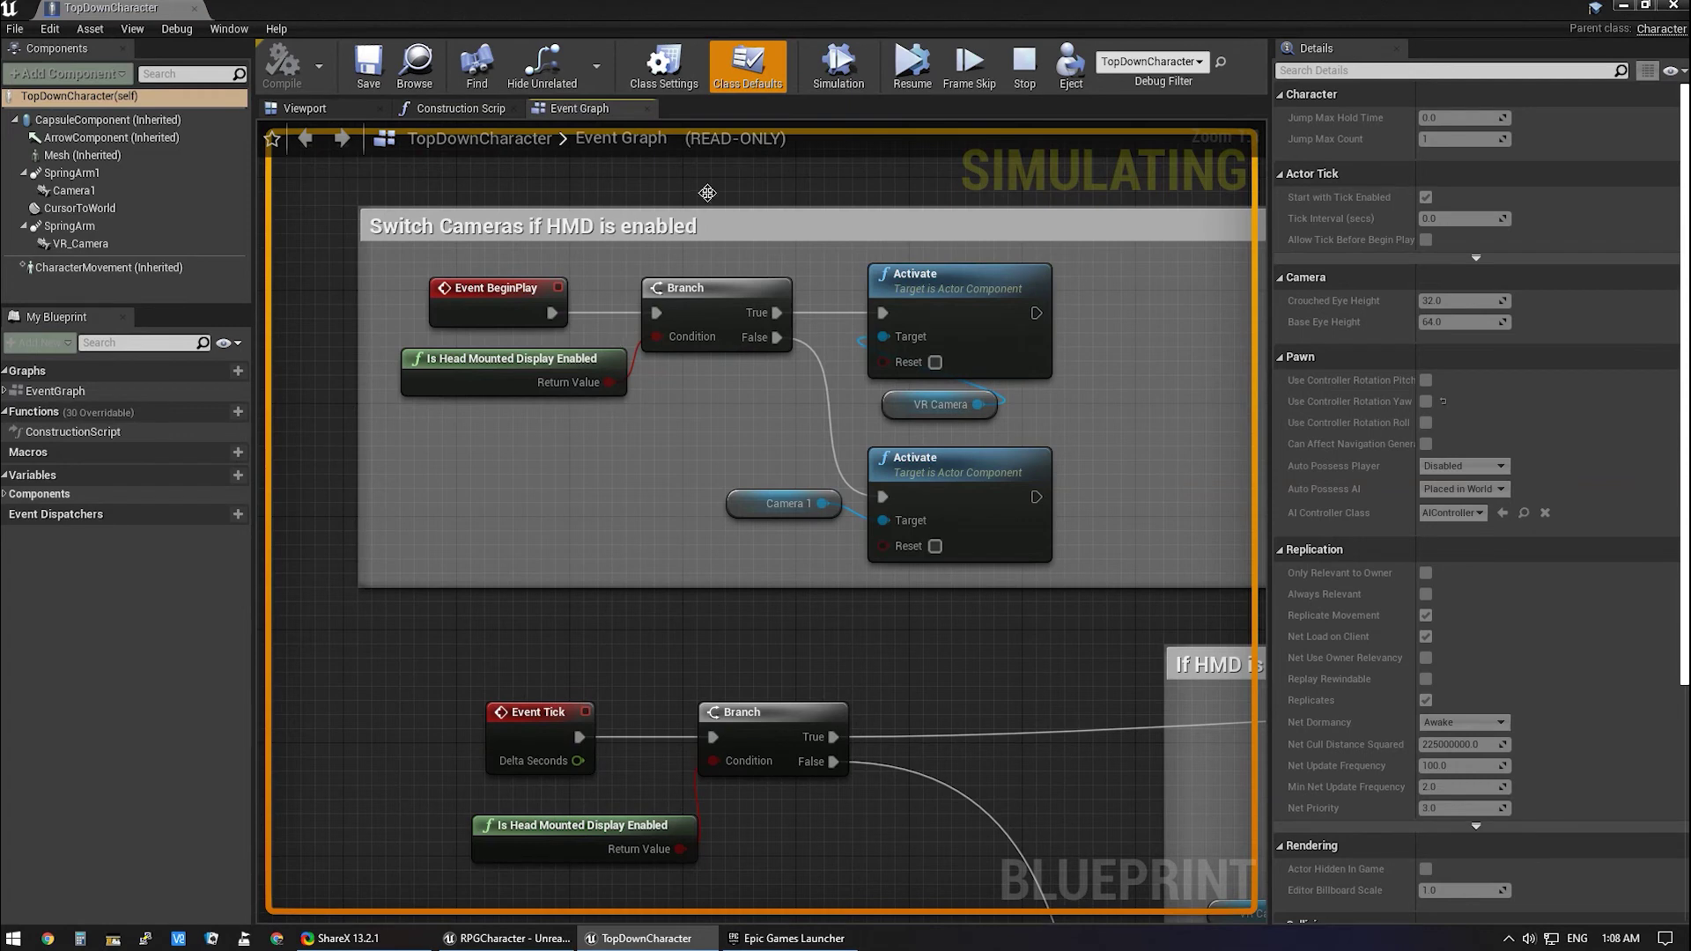
# In TopDownCharacter's Viewport, select the inherited Mesh component and open its Skeletal Mesh picker.
pyautogui.click(322, 112)
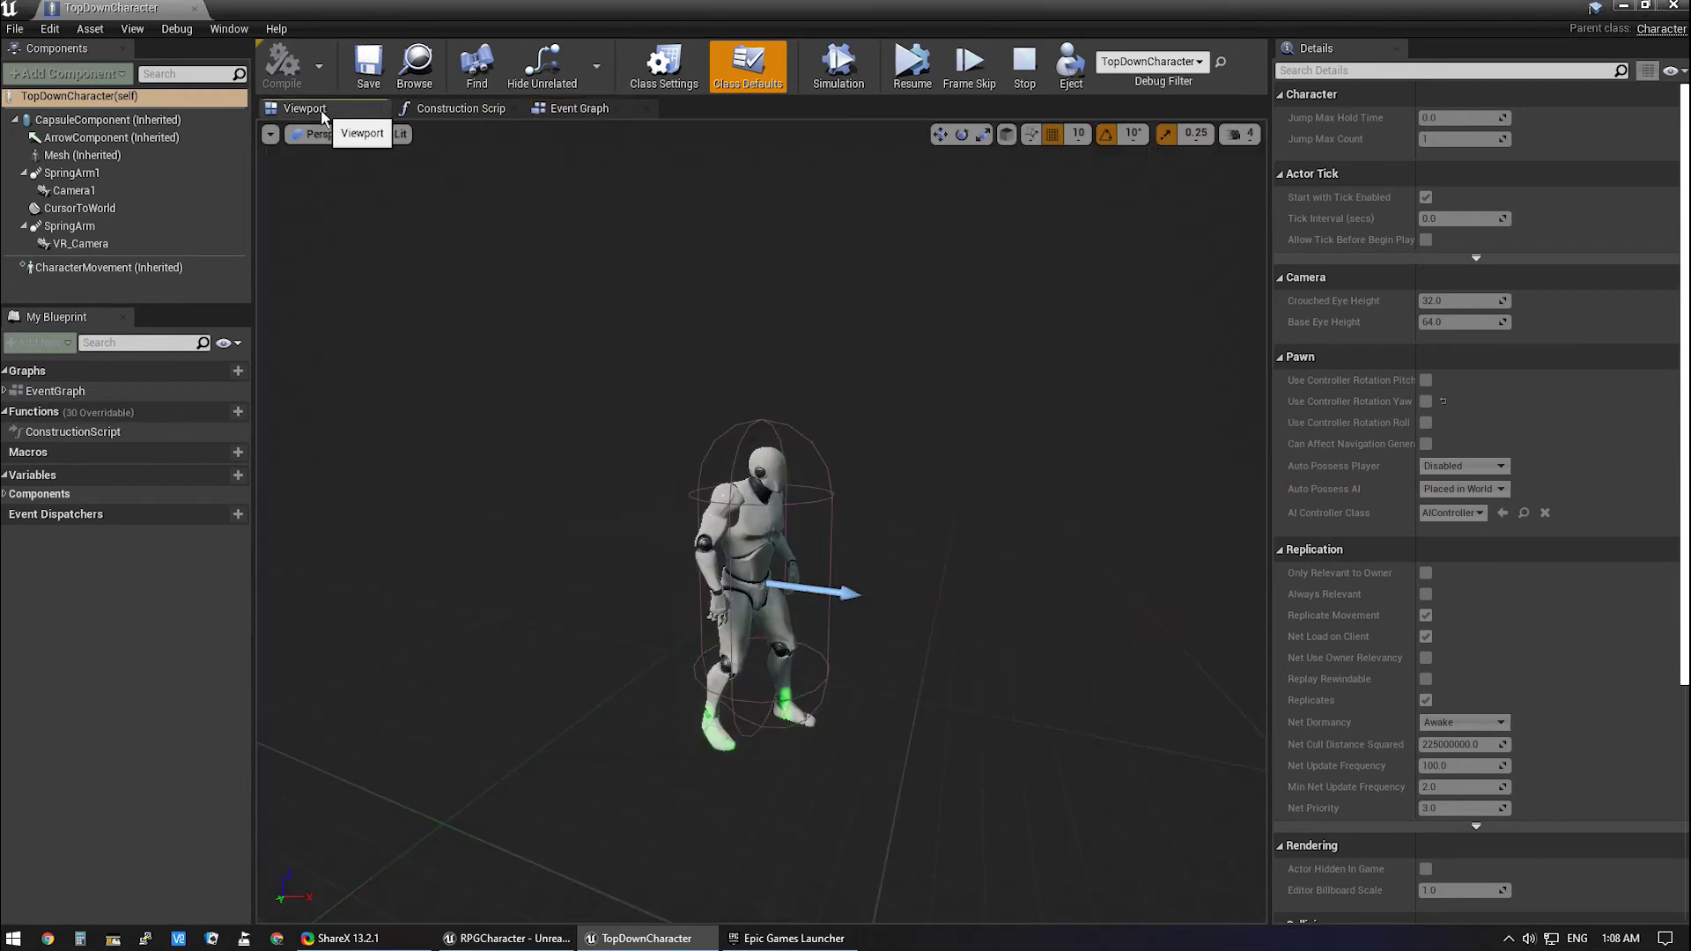
pyautogui.click(81, 155)
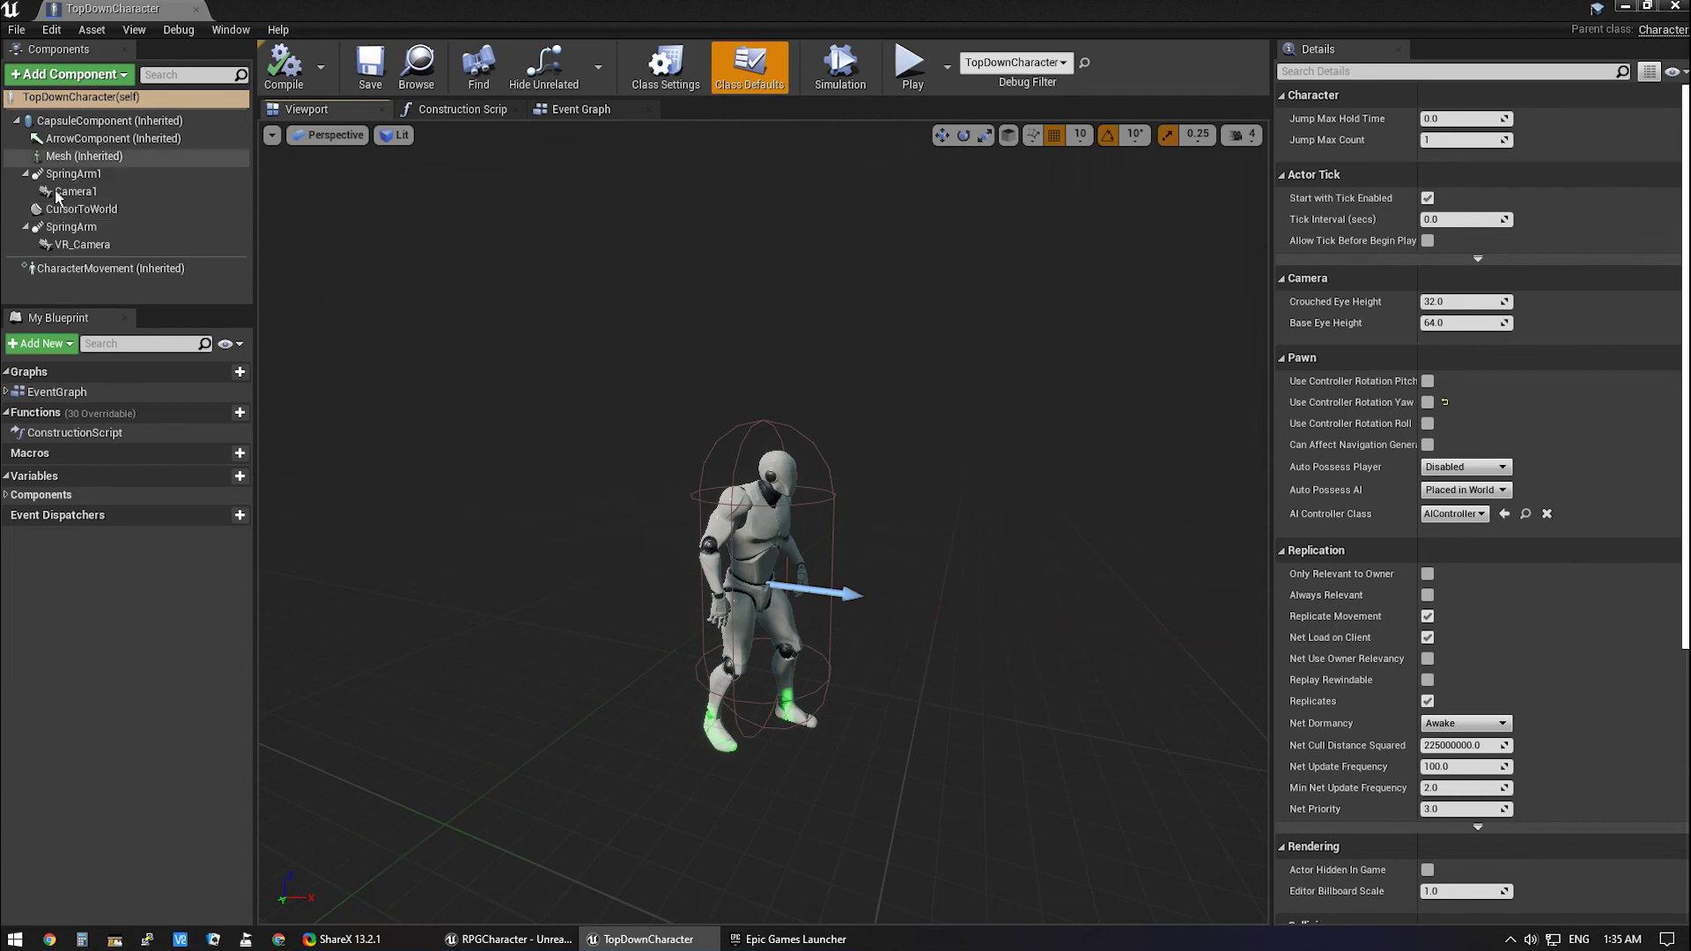
pyautogui.click(88, 156)
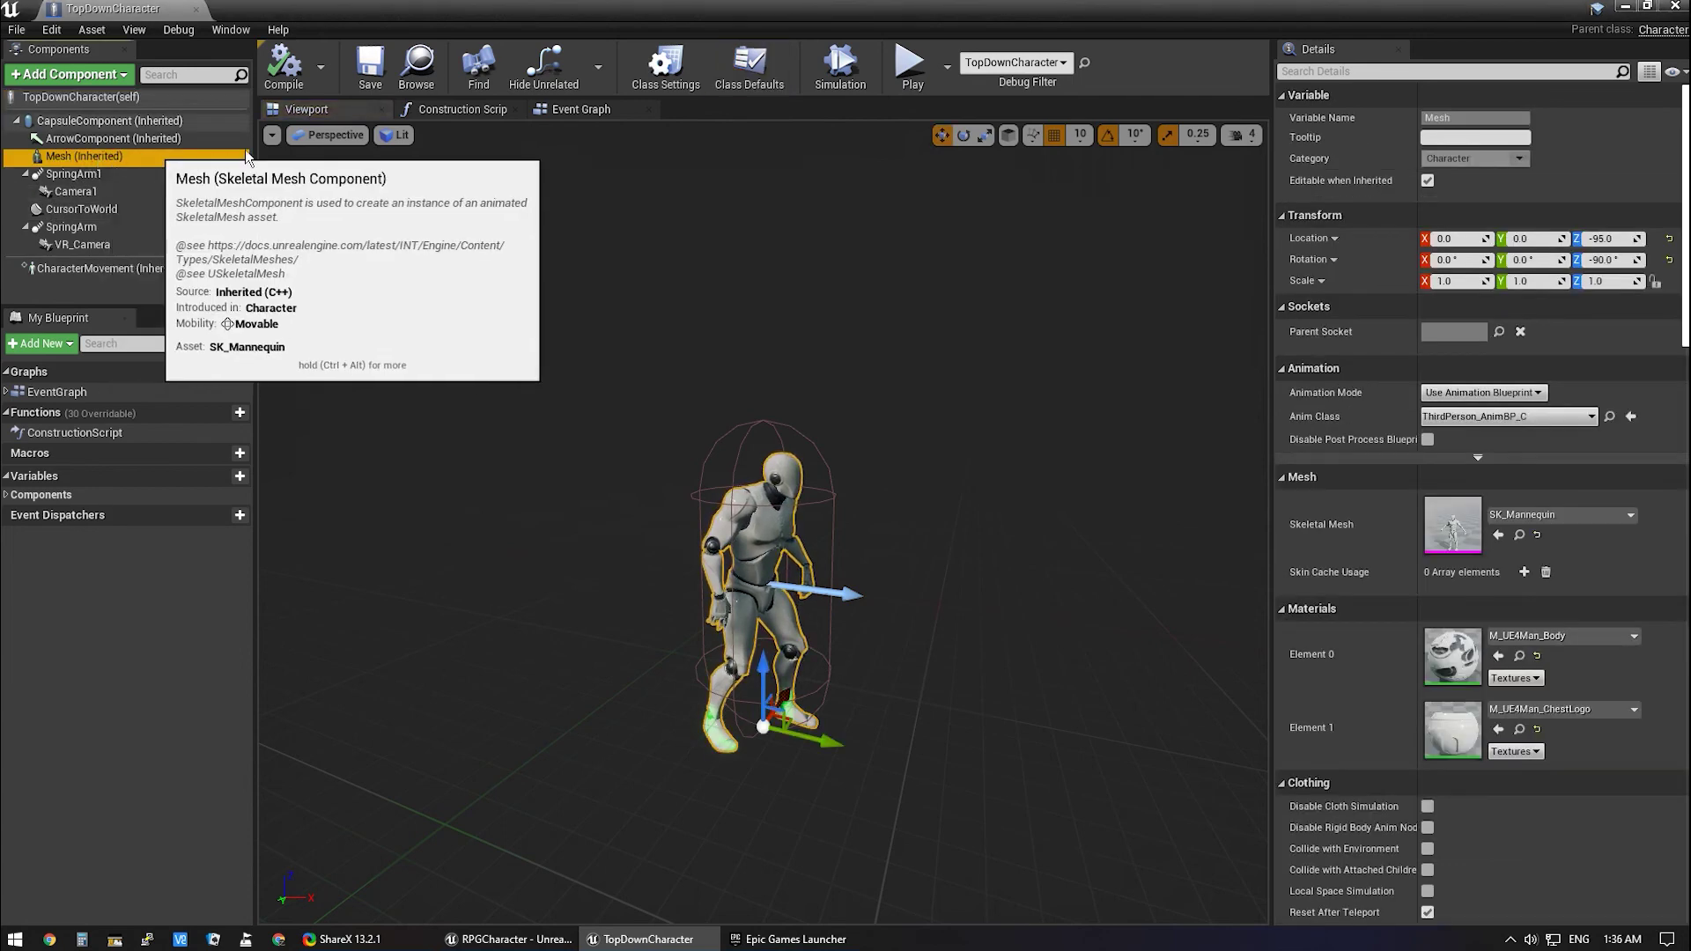
pyautogui.click(1567, 518)
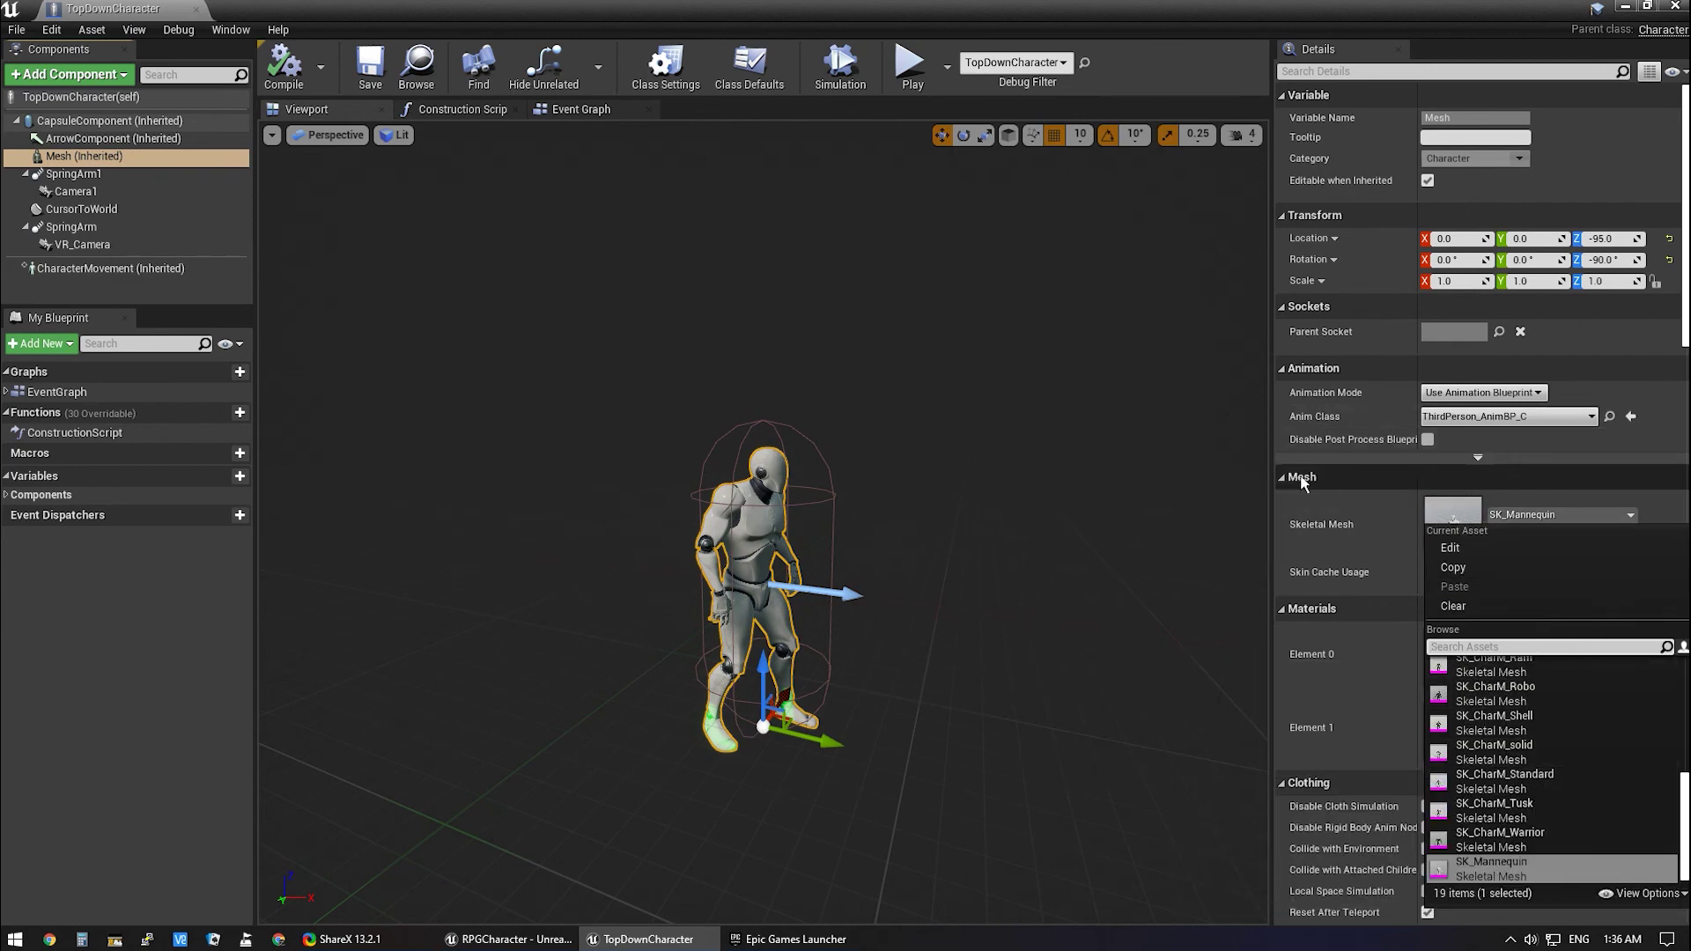
# Replace the SK_Mannequin mesh with SK_CharM_Robo and open the Anim Class dropdown.
pyautogui.click(1574, 518)
pyautogui.click(1574, 518)
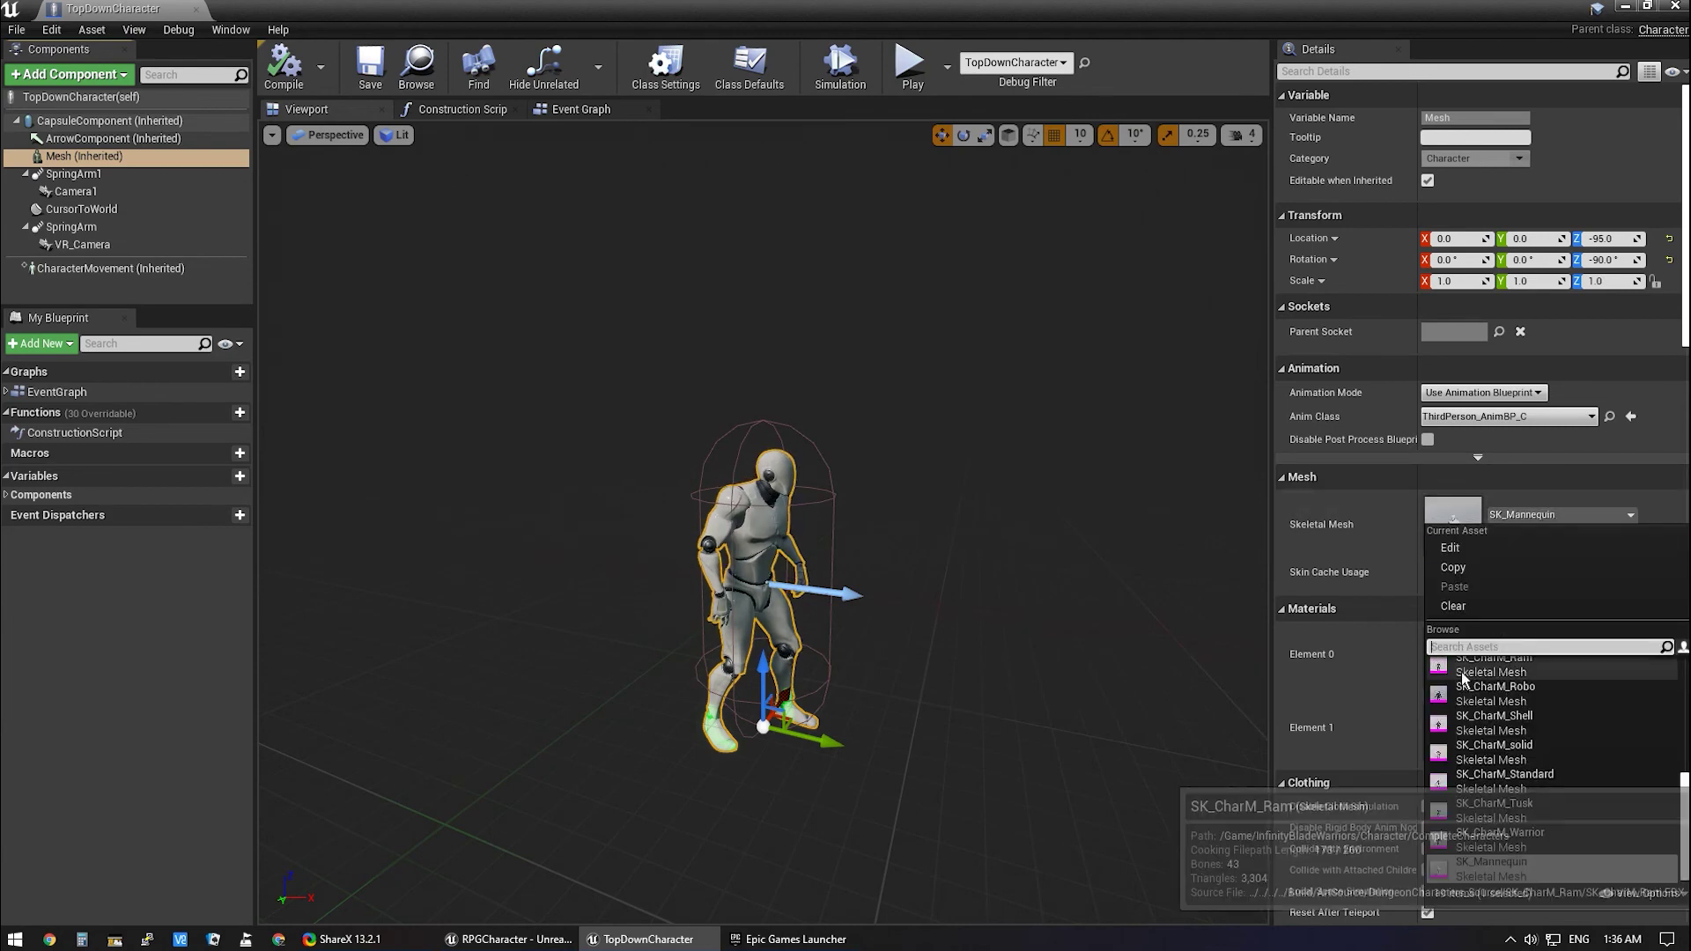
pyautogui.click(1463, 679)
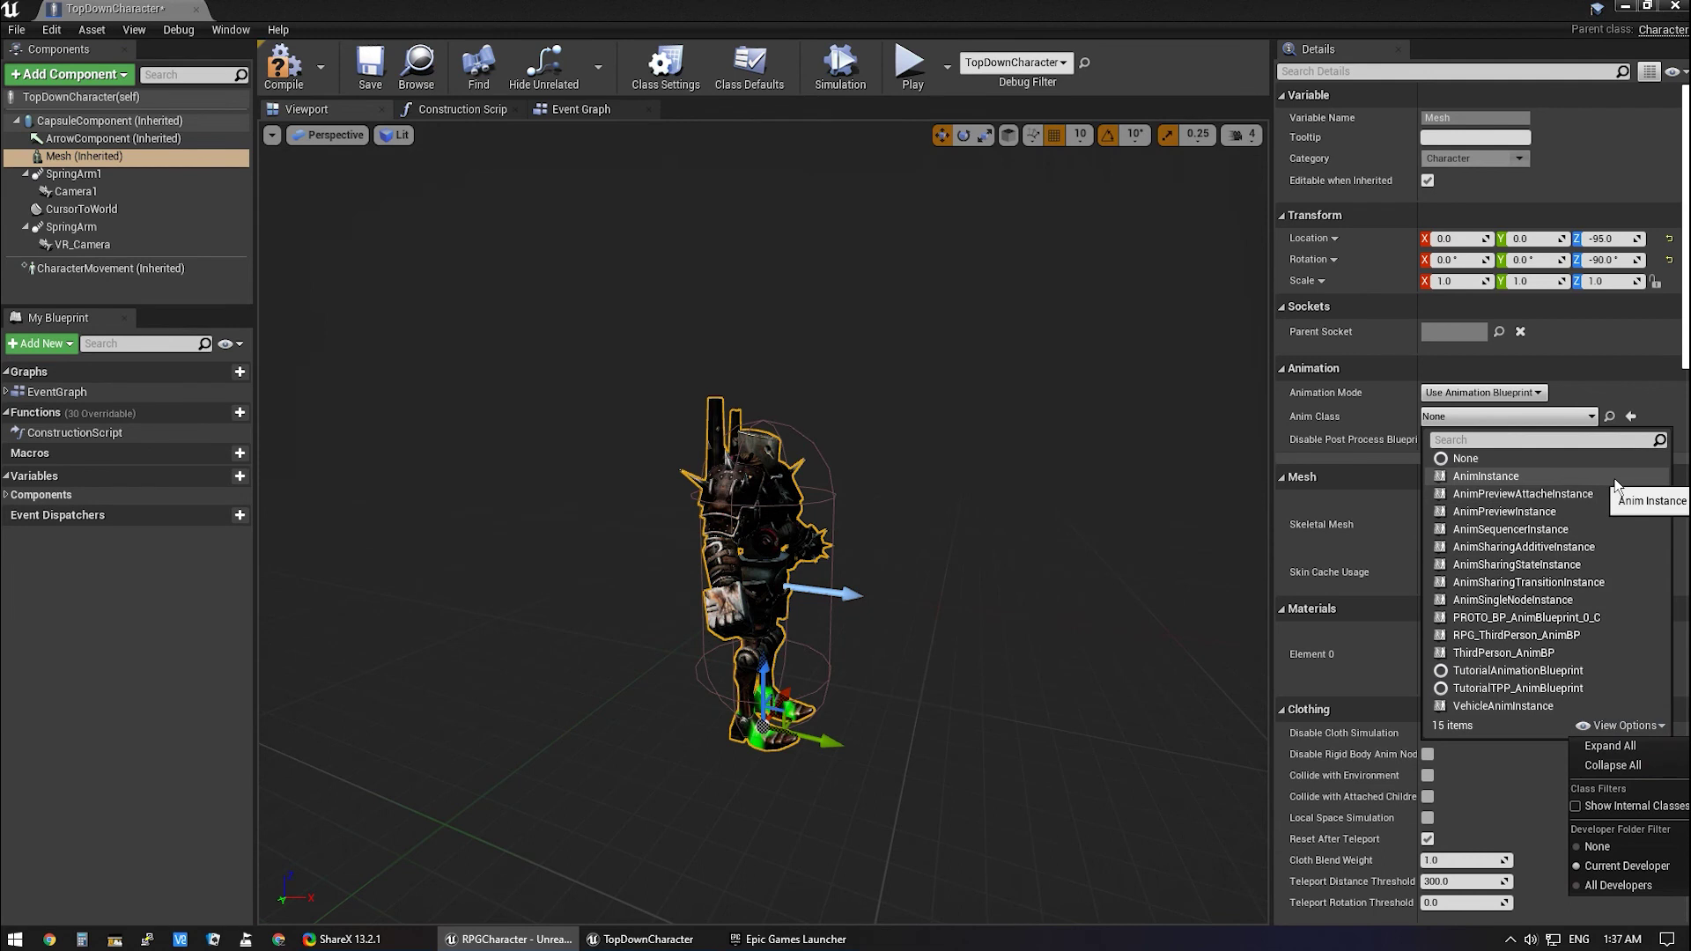
pyautogui.click(1386, 405)
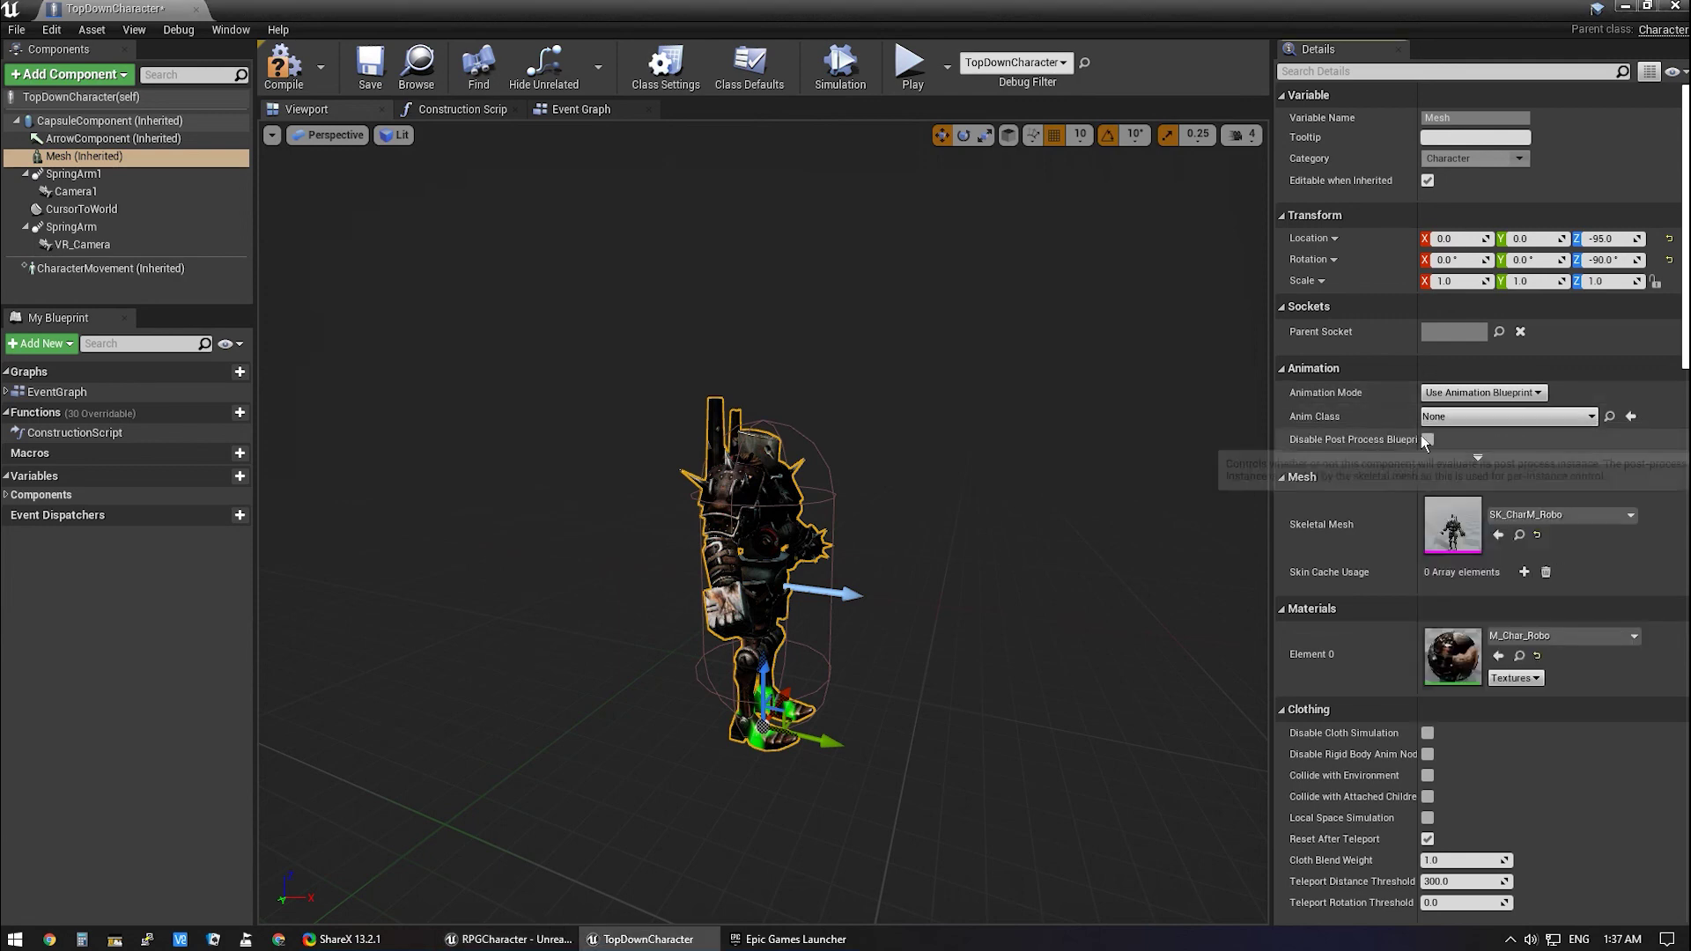
pyautogui.click(1592, 419)
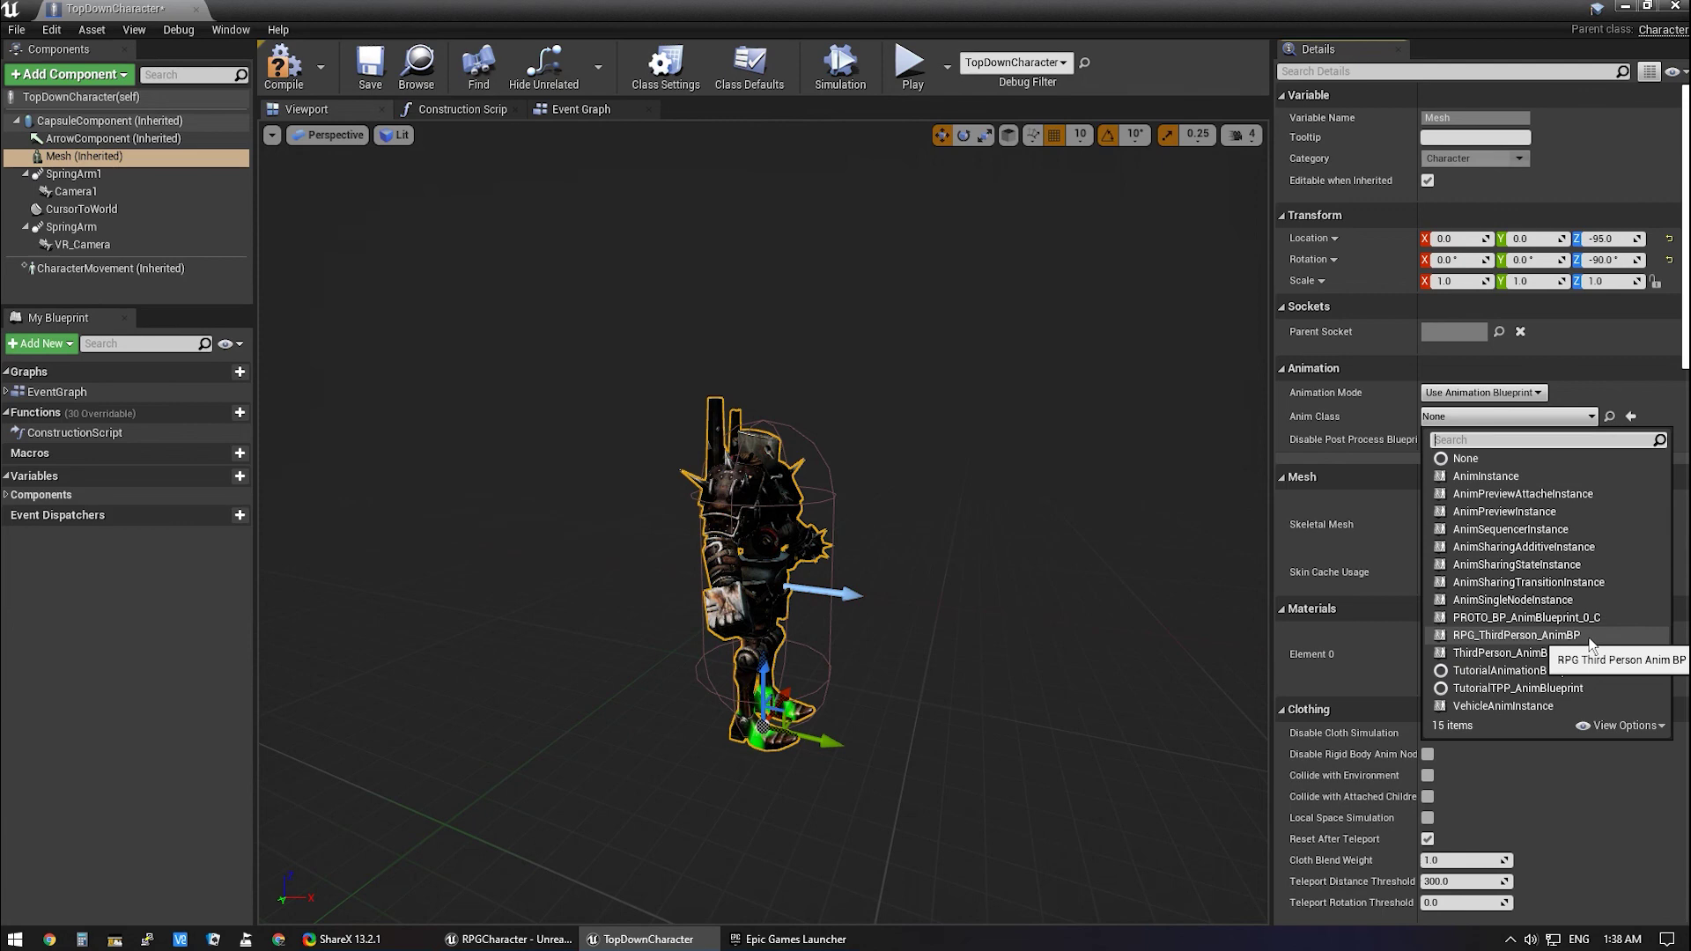
# Set Anim Class to RPG_ThirdPerson_AnimBP, compile and save TopDownCharacter, and return to the level editor.
pyautogui.click(1589, 637)
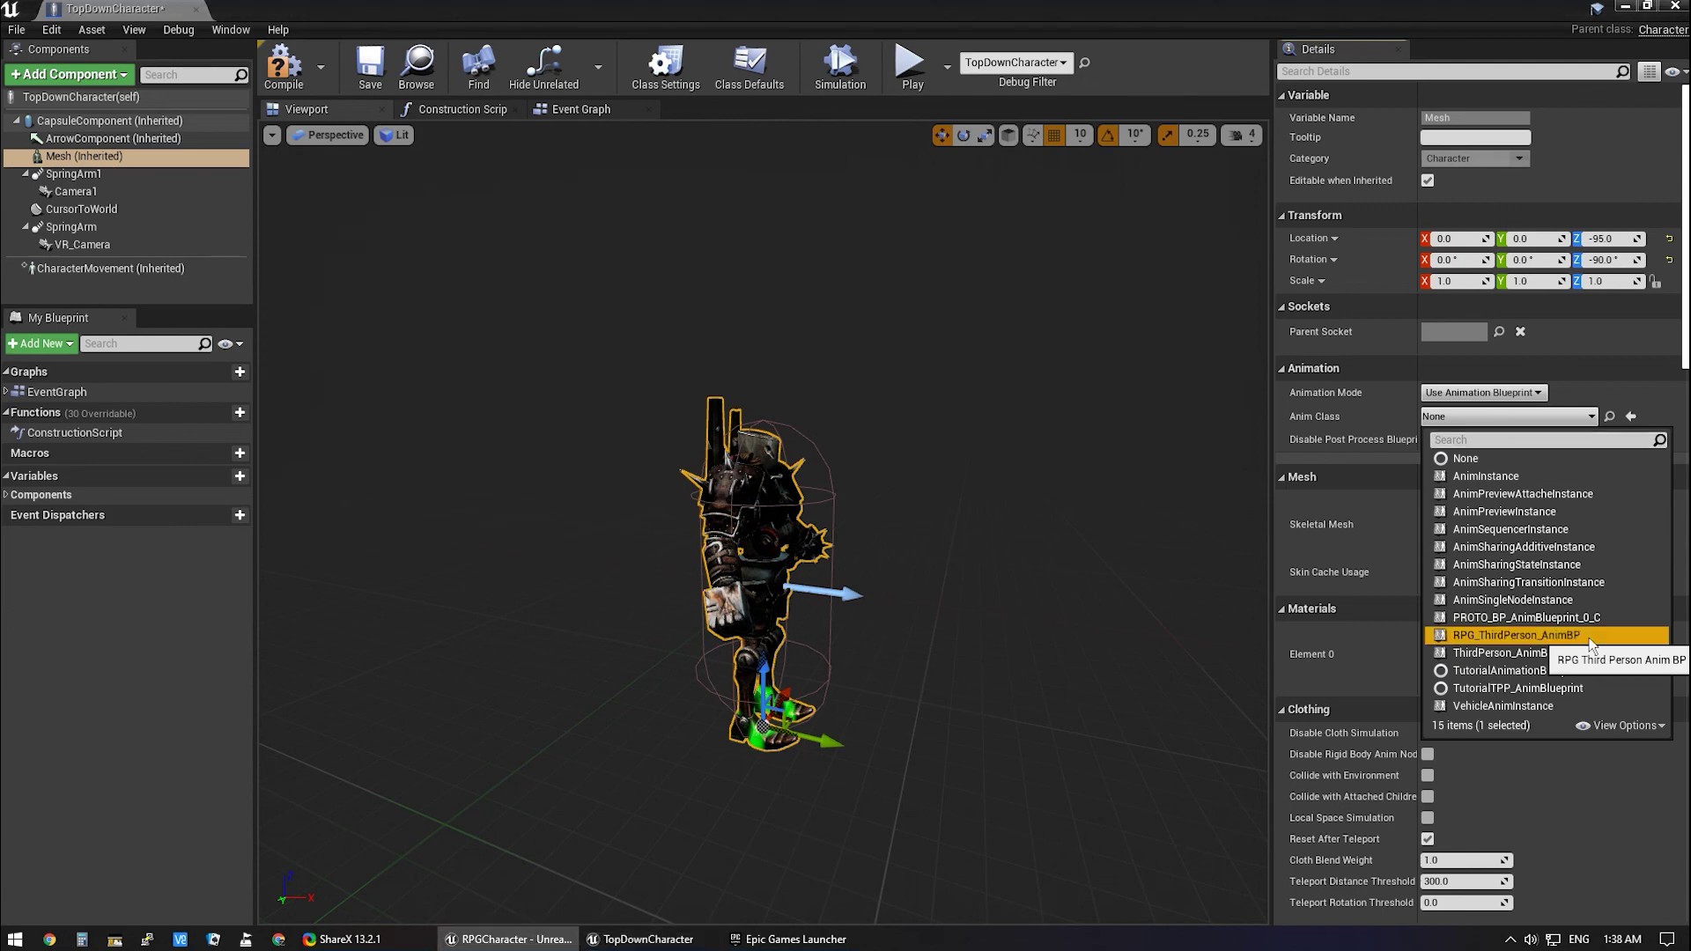
pyautogui.click(294, 73)
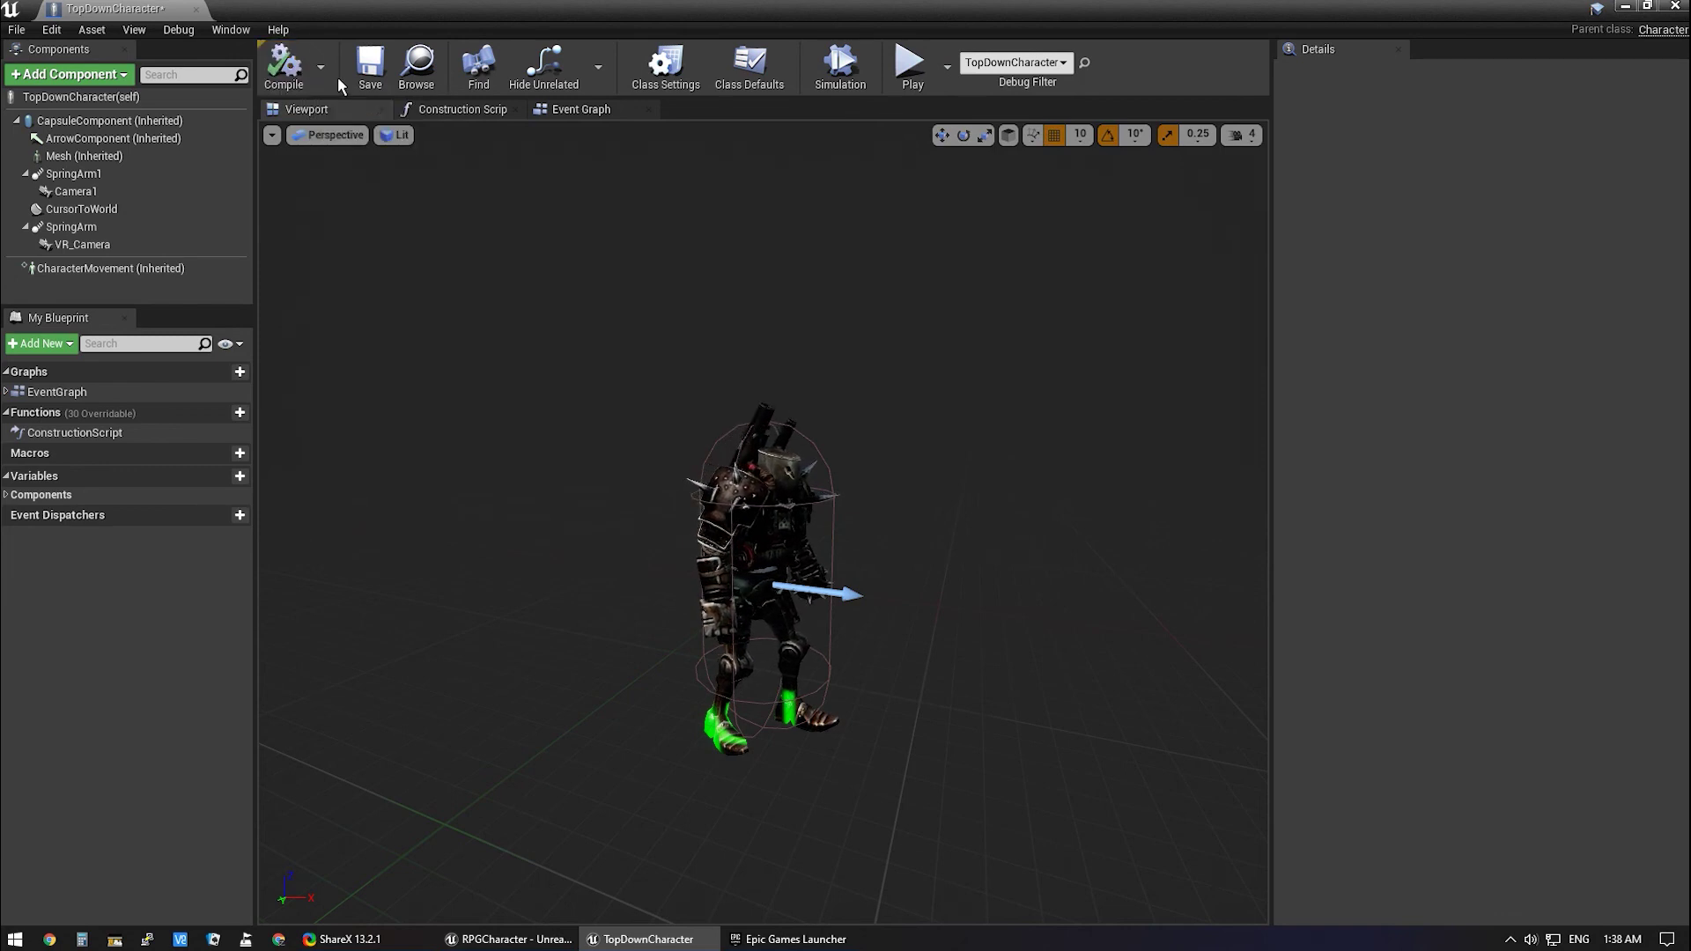
pyautogui.click(370, 66)
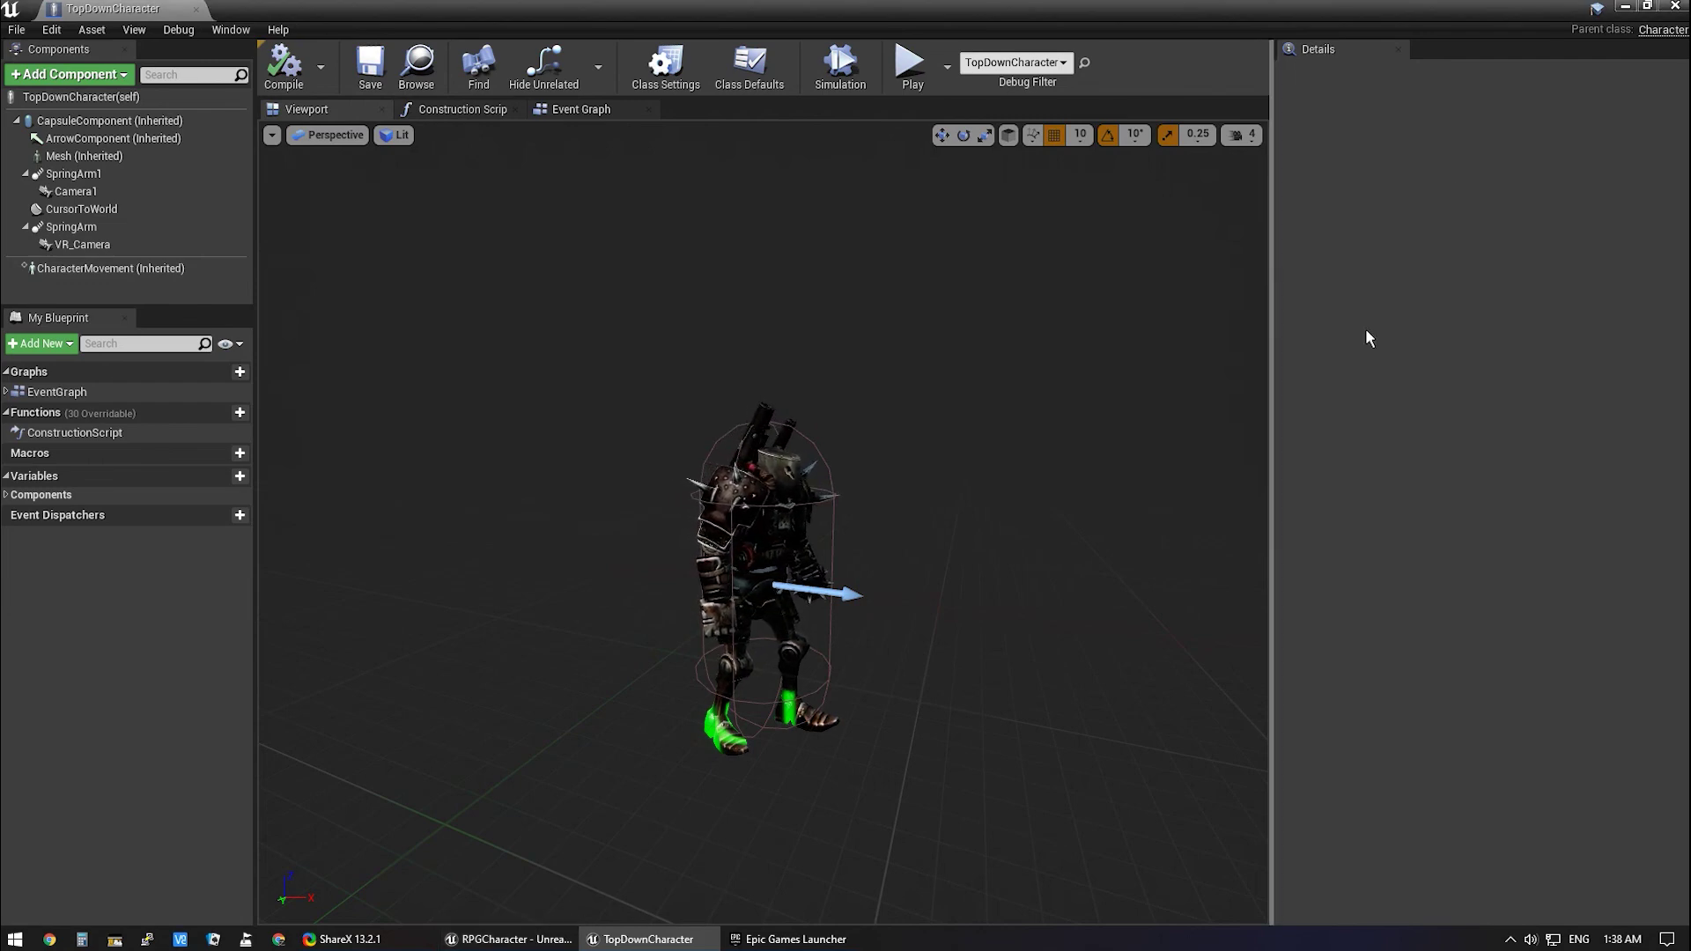
pyautogui.hotkey('alt', 'Tab')
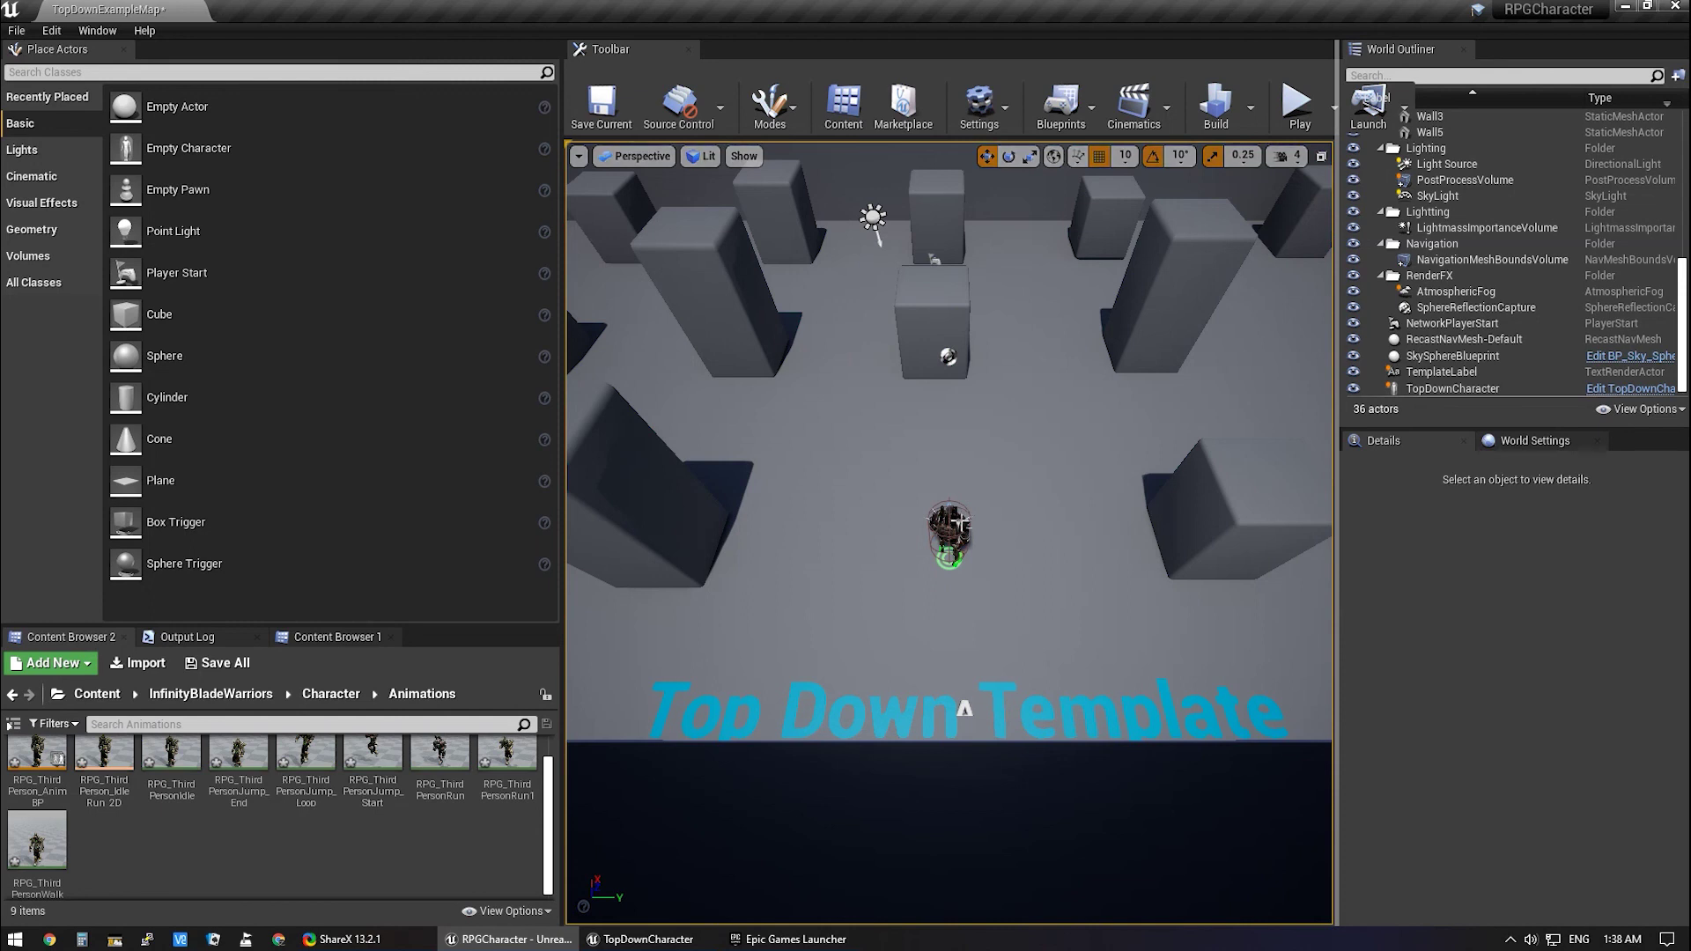
# Play TopDownExampleMap and send the Robo warrior running north, down-right and south.
pyautogui.click(1296, 101)
pyautogui.moveTo(1063, 504); pyautogui.dragTo(725, 494)
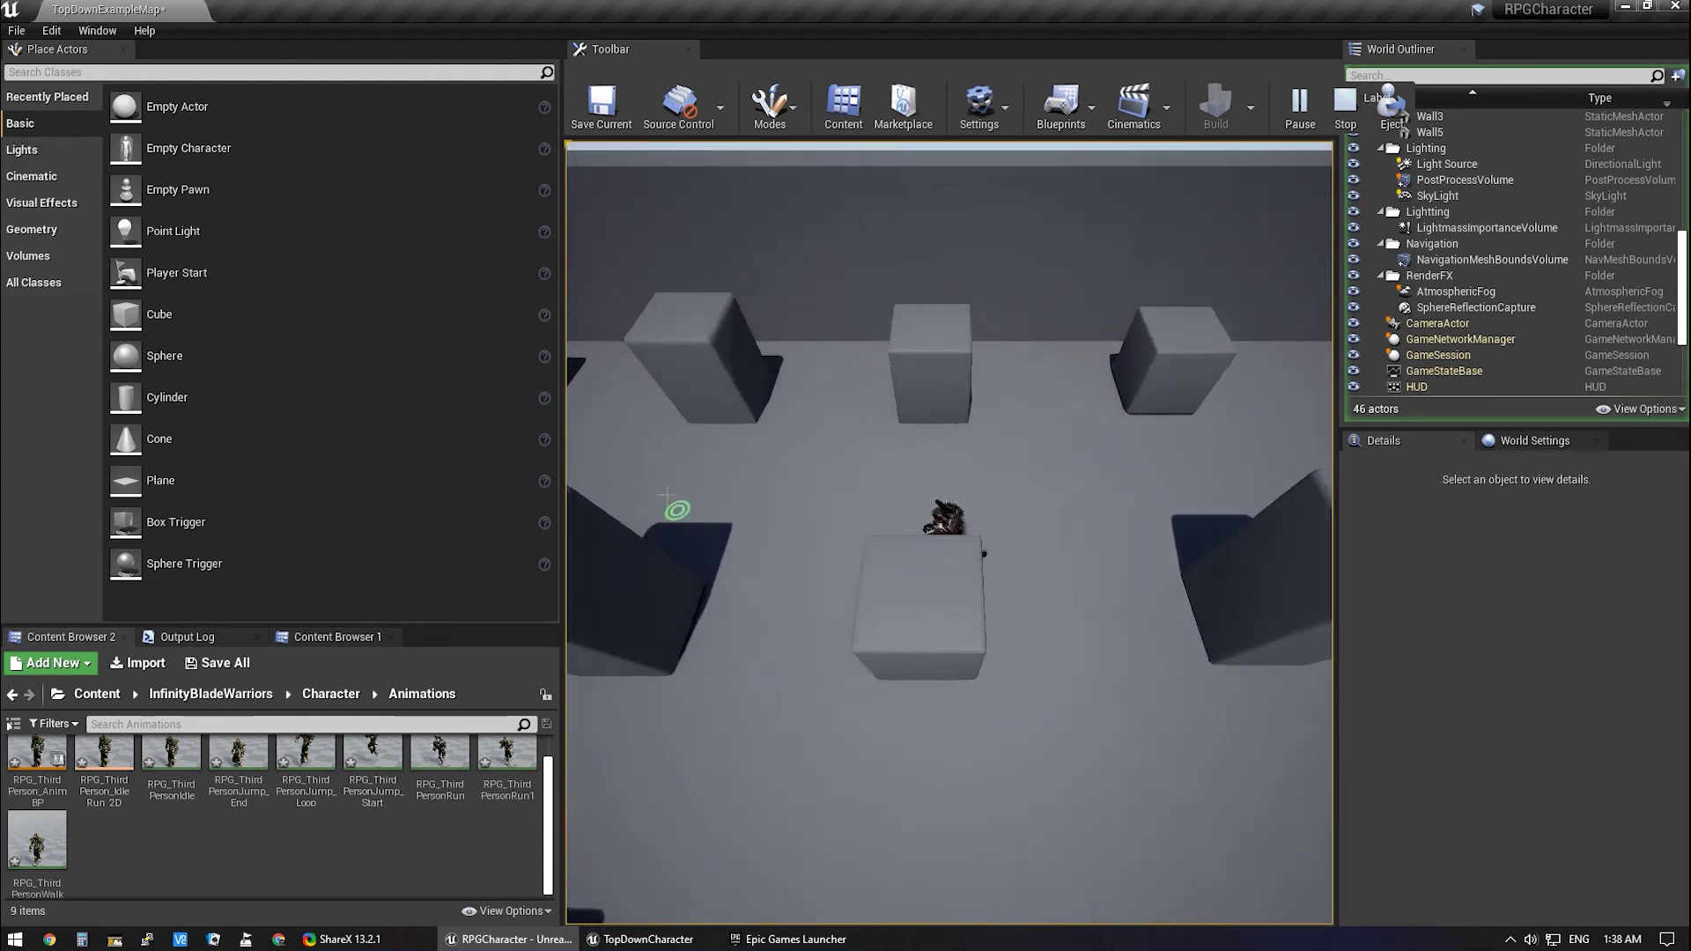
pyautogui.moveTo(929, 338)
pyautogui.mouseDown()
pyautogui.moveTo(1030, 856)
pyautogui.moveTo(704, 386)
pyautogui.mouseUp()
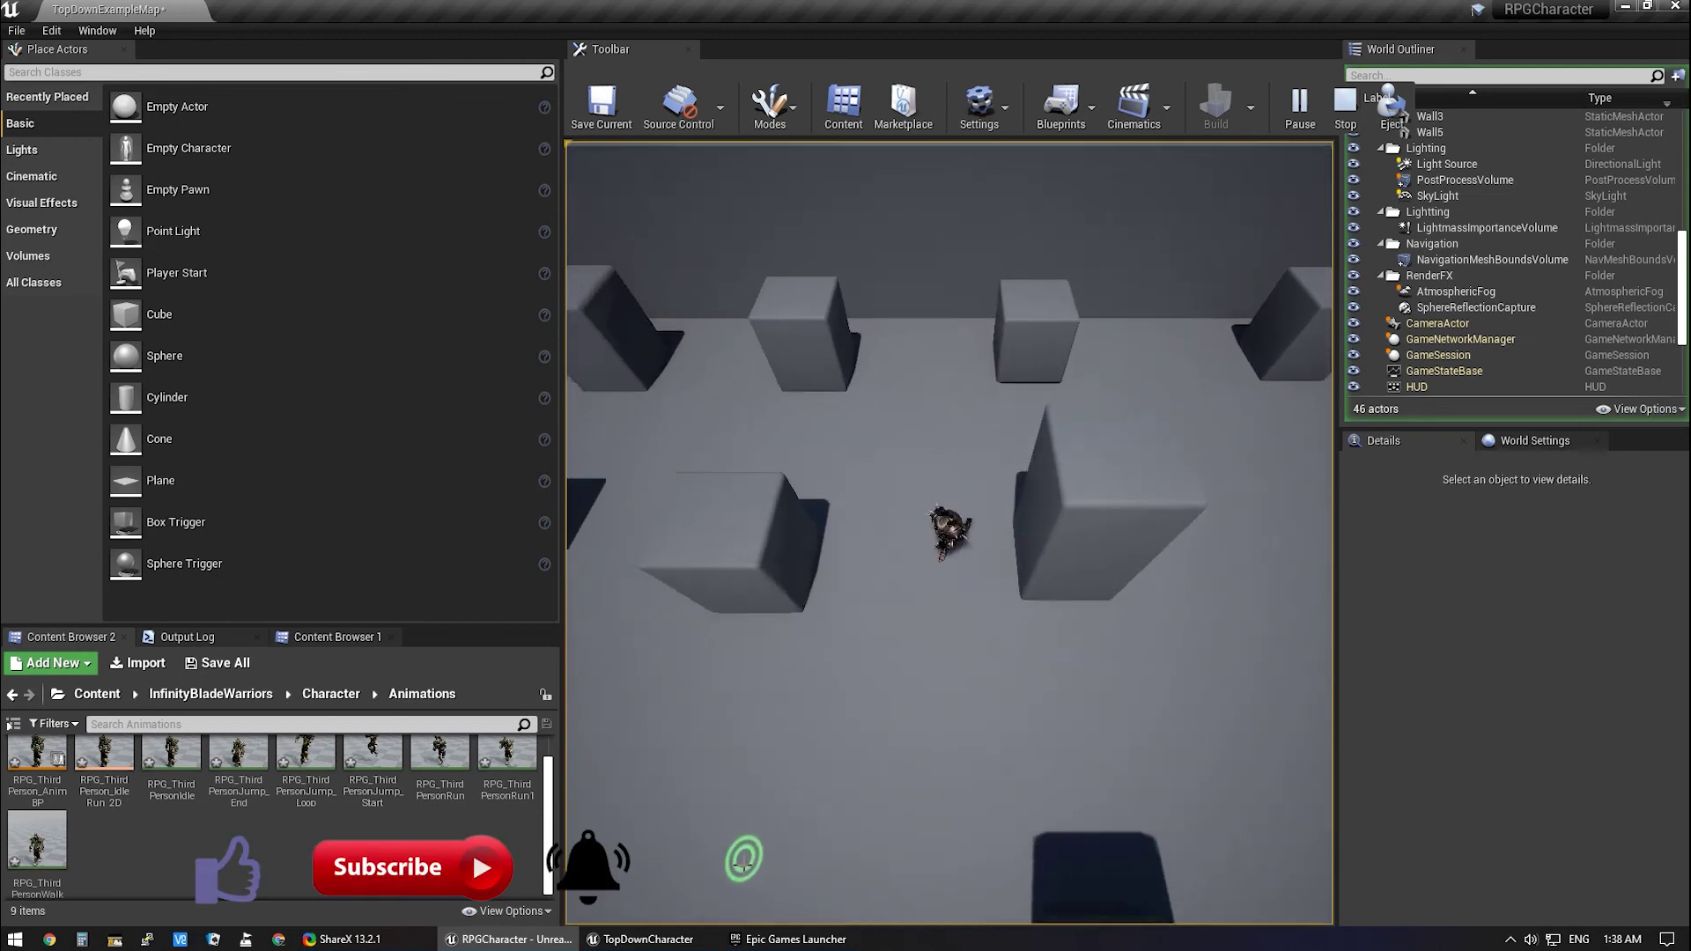
pyautogui.click(871, 892)
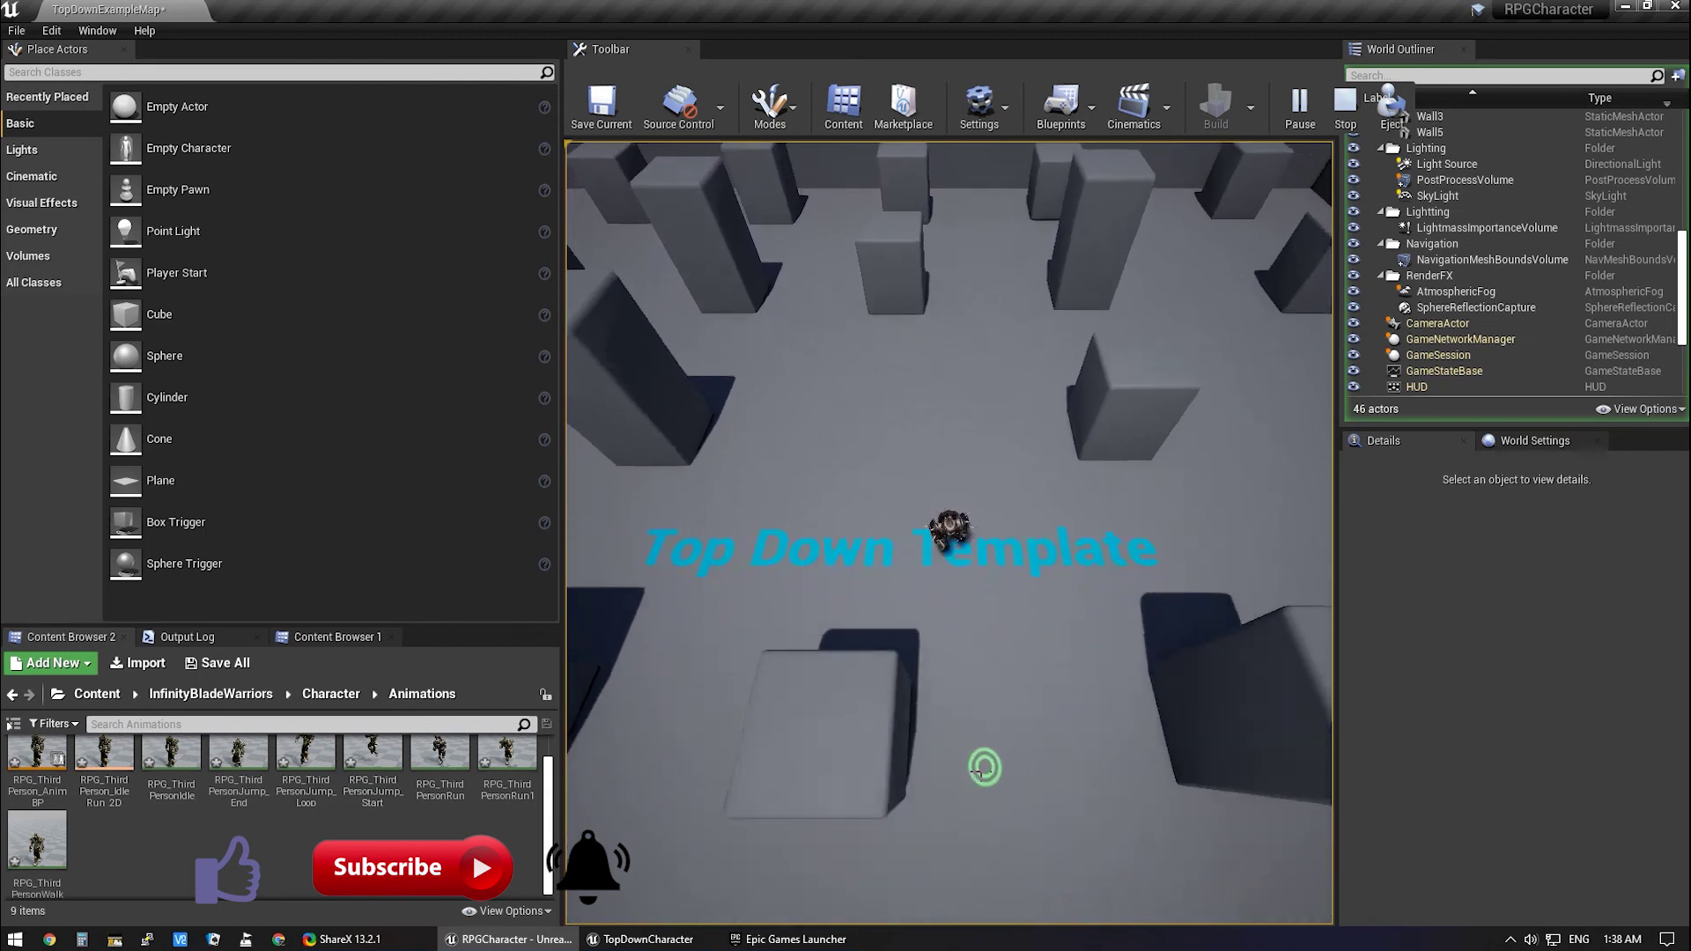
pyautogui.moveTo(990, 423); pyautogui.dragTo(970, 454)
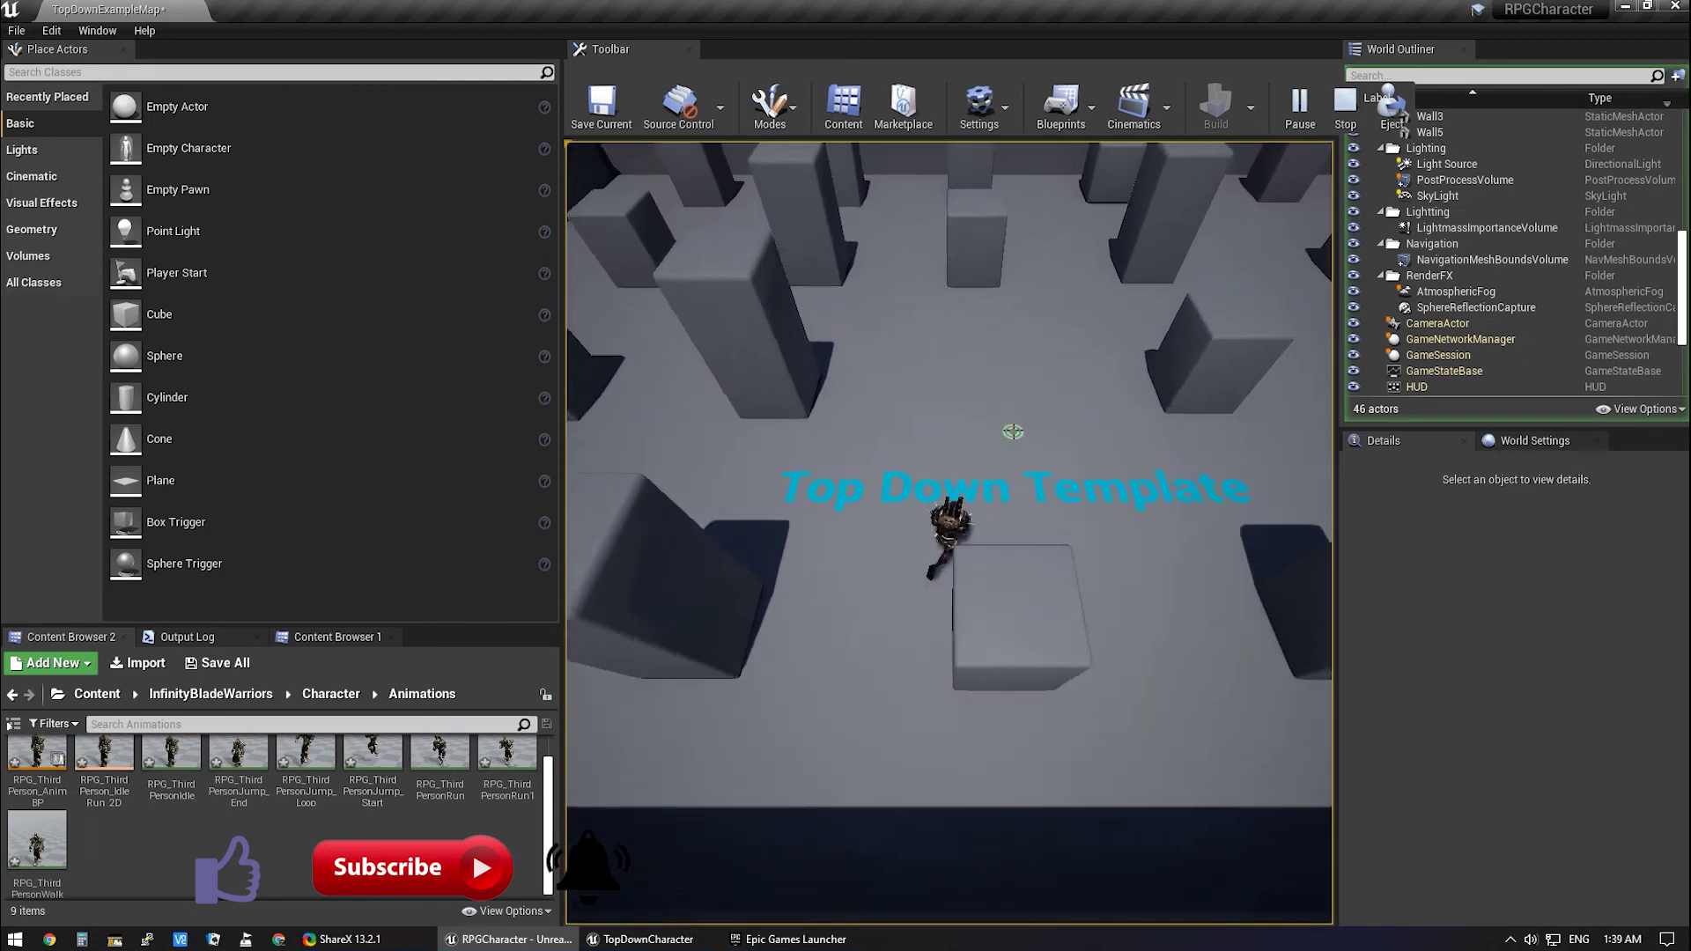